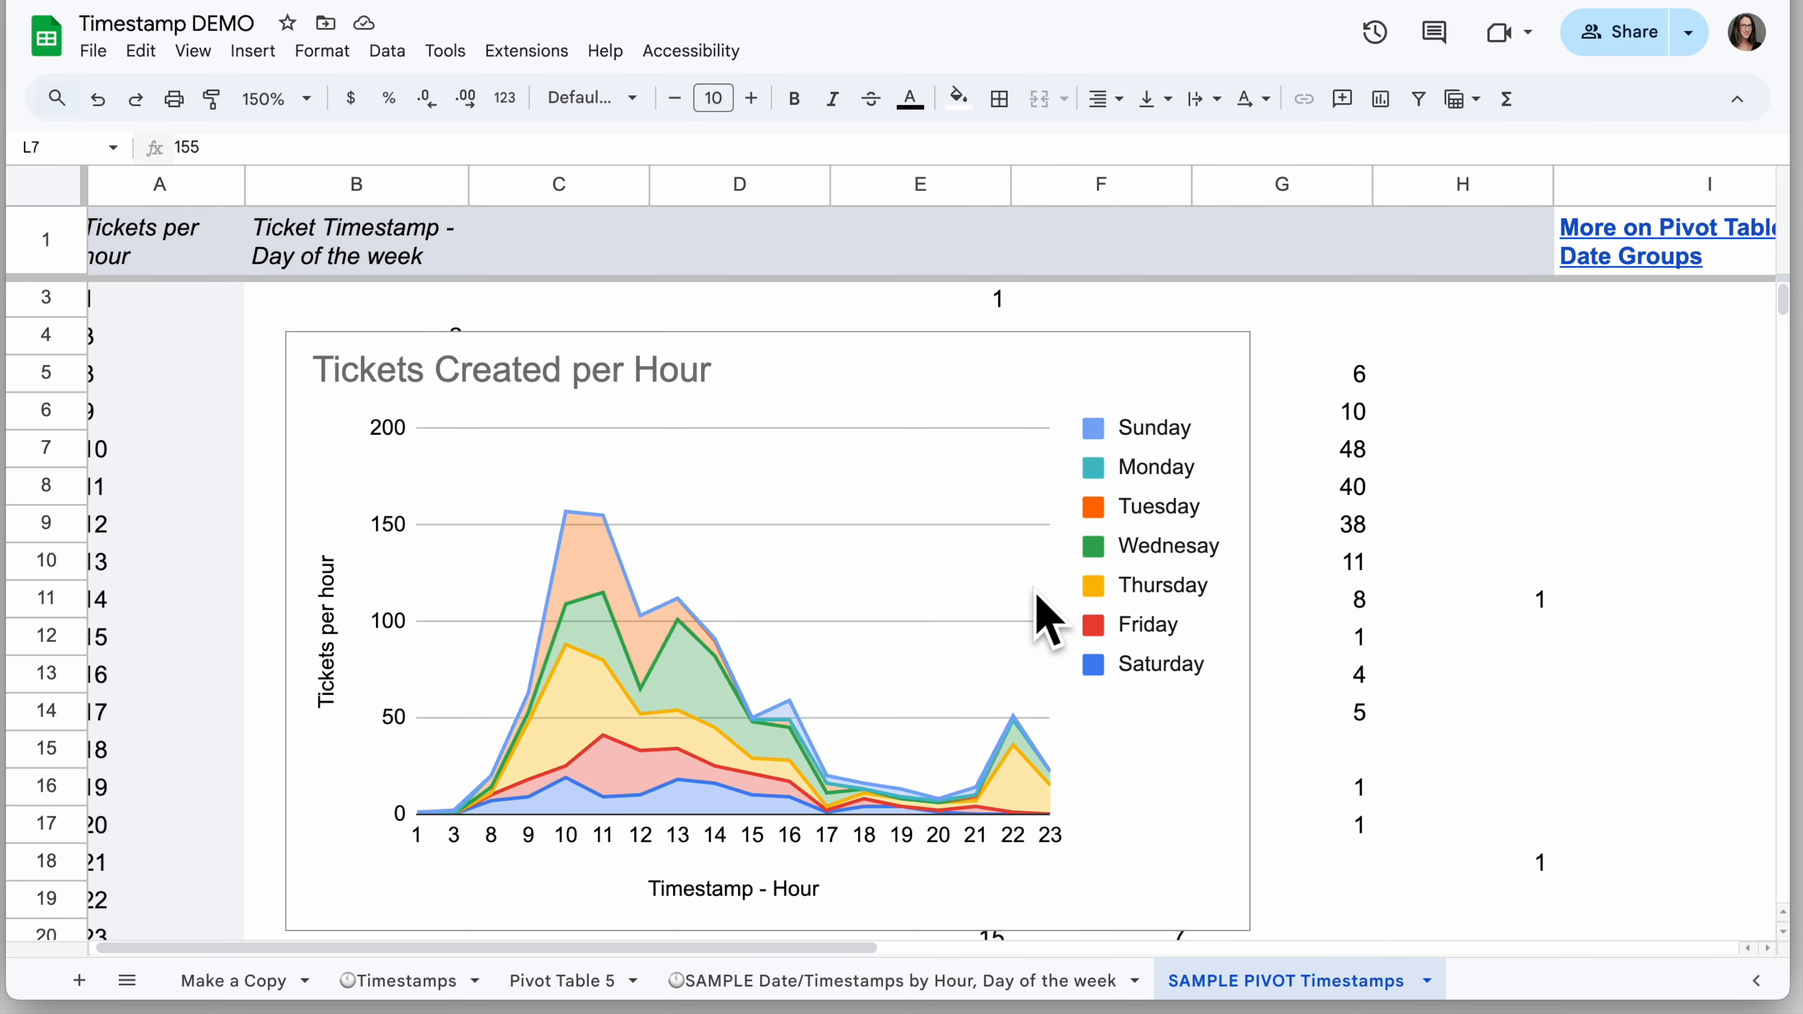
# On the Timestamps sheet, format the "Date only by number format" column, B2:B862, as Date and inspect cell B2's underlying value.
pyautogui.click(426, 979)
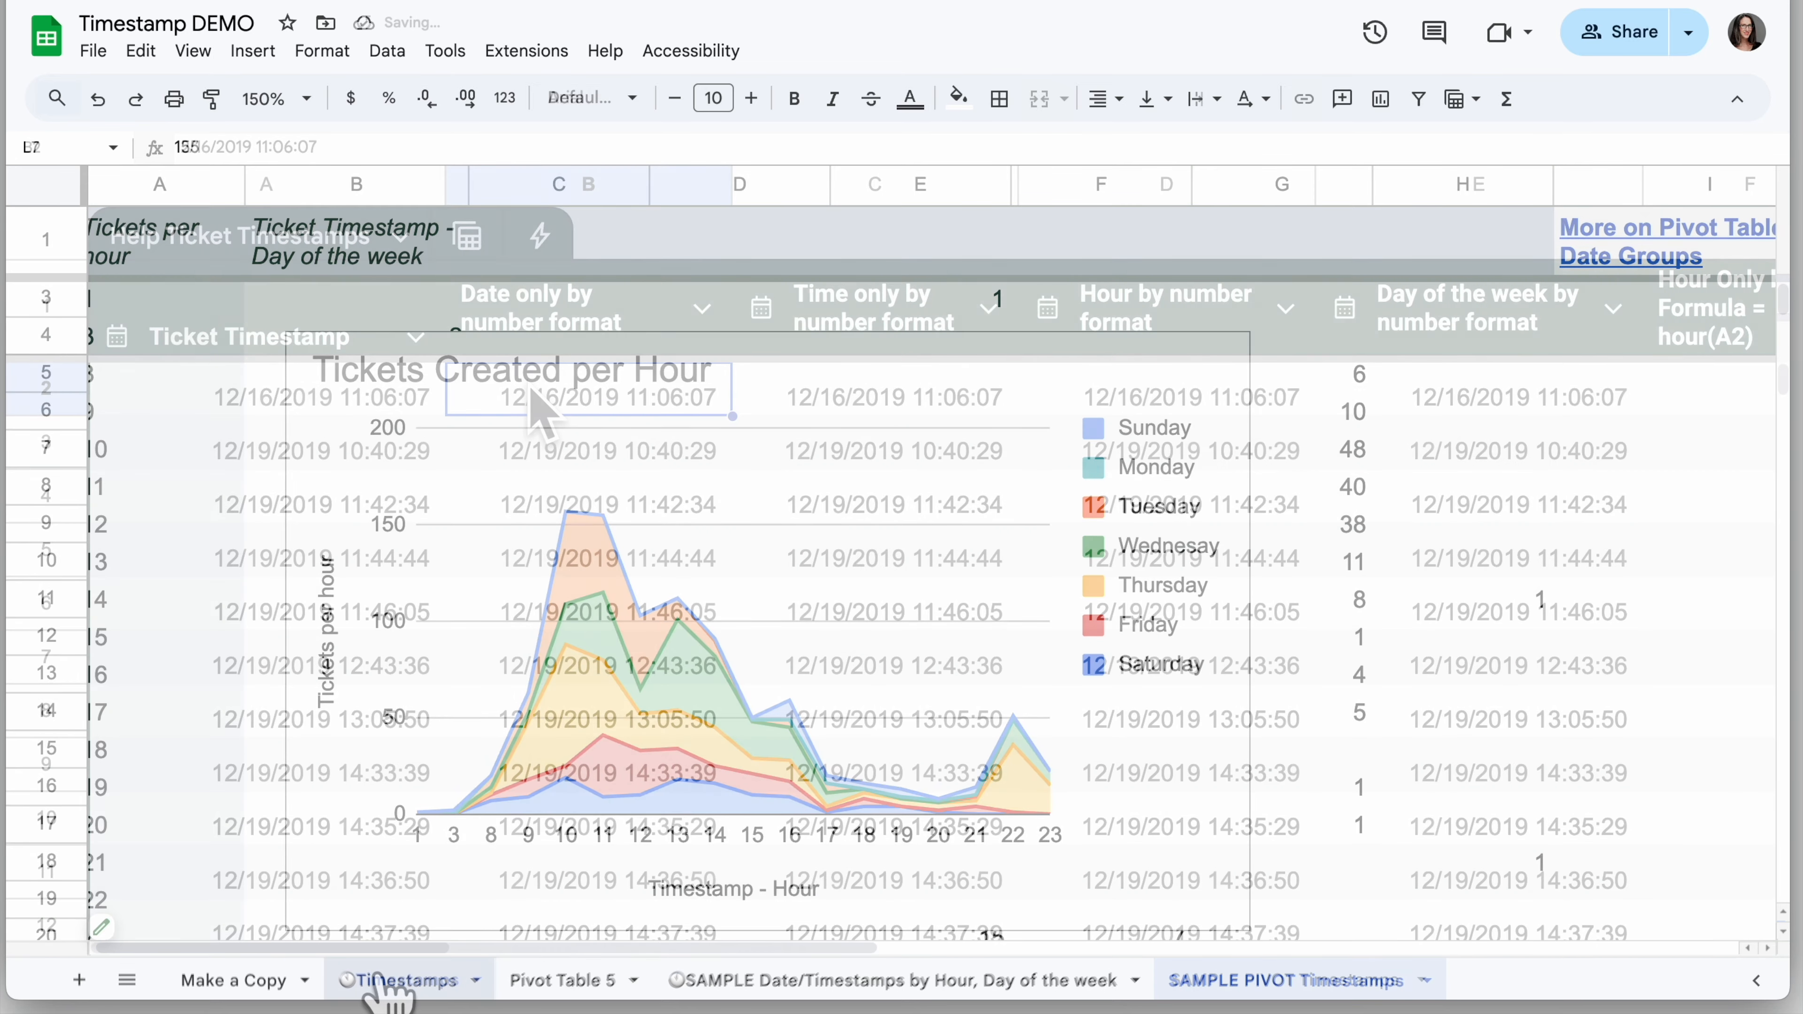
pyautogui.click(531, 403)
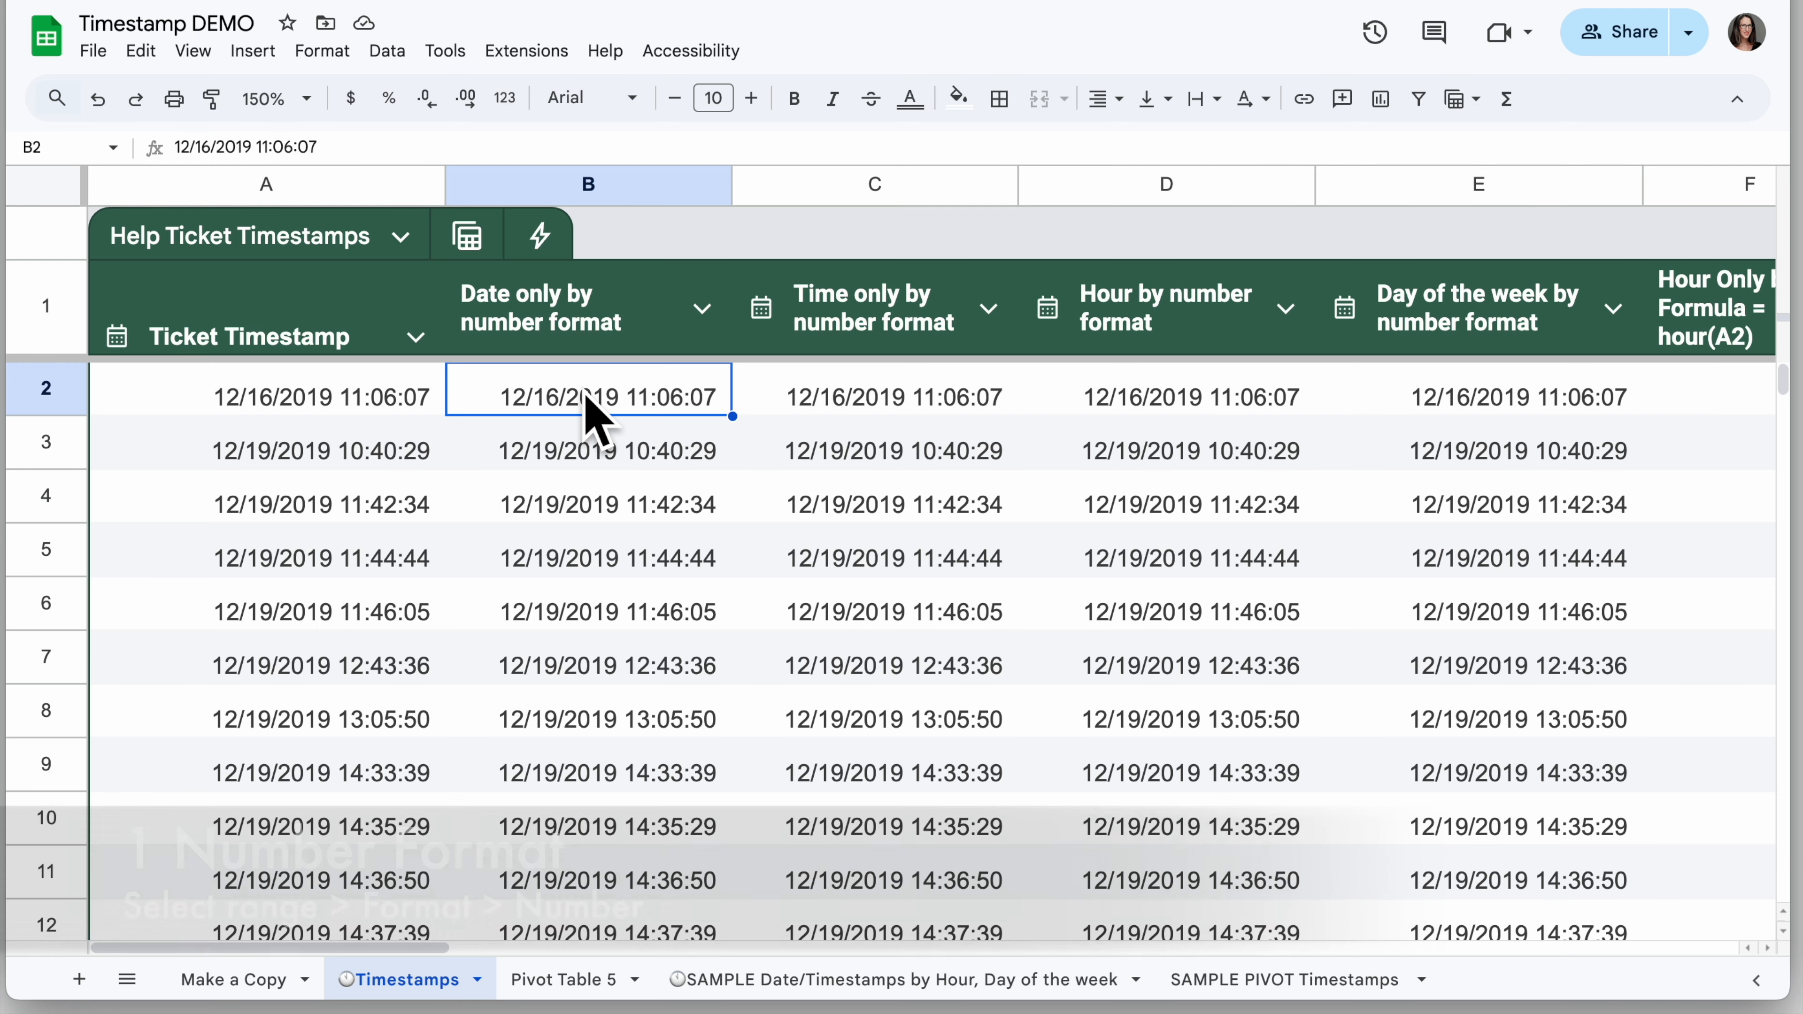
pyautogui.hotkey('ctrl', 'shift', 'Down')
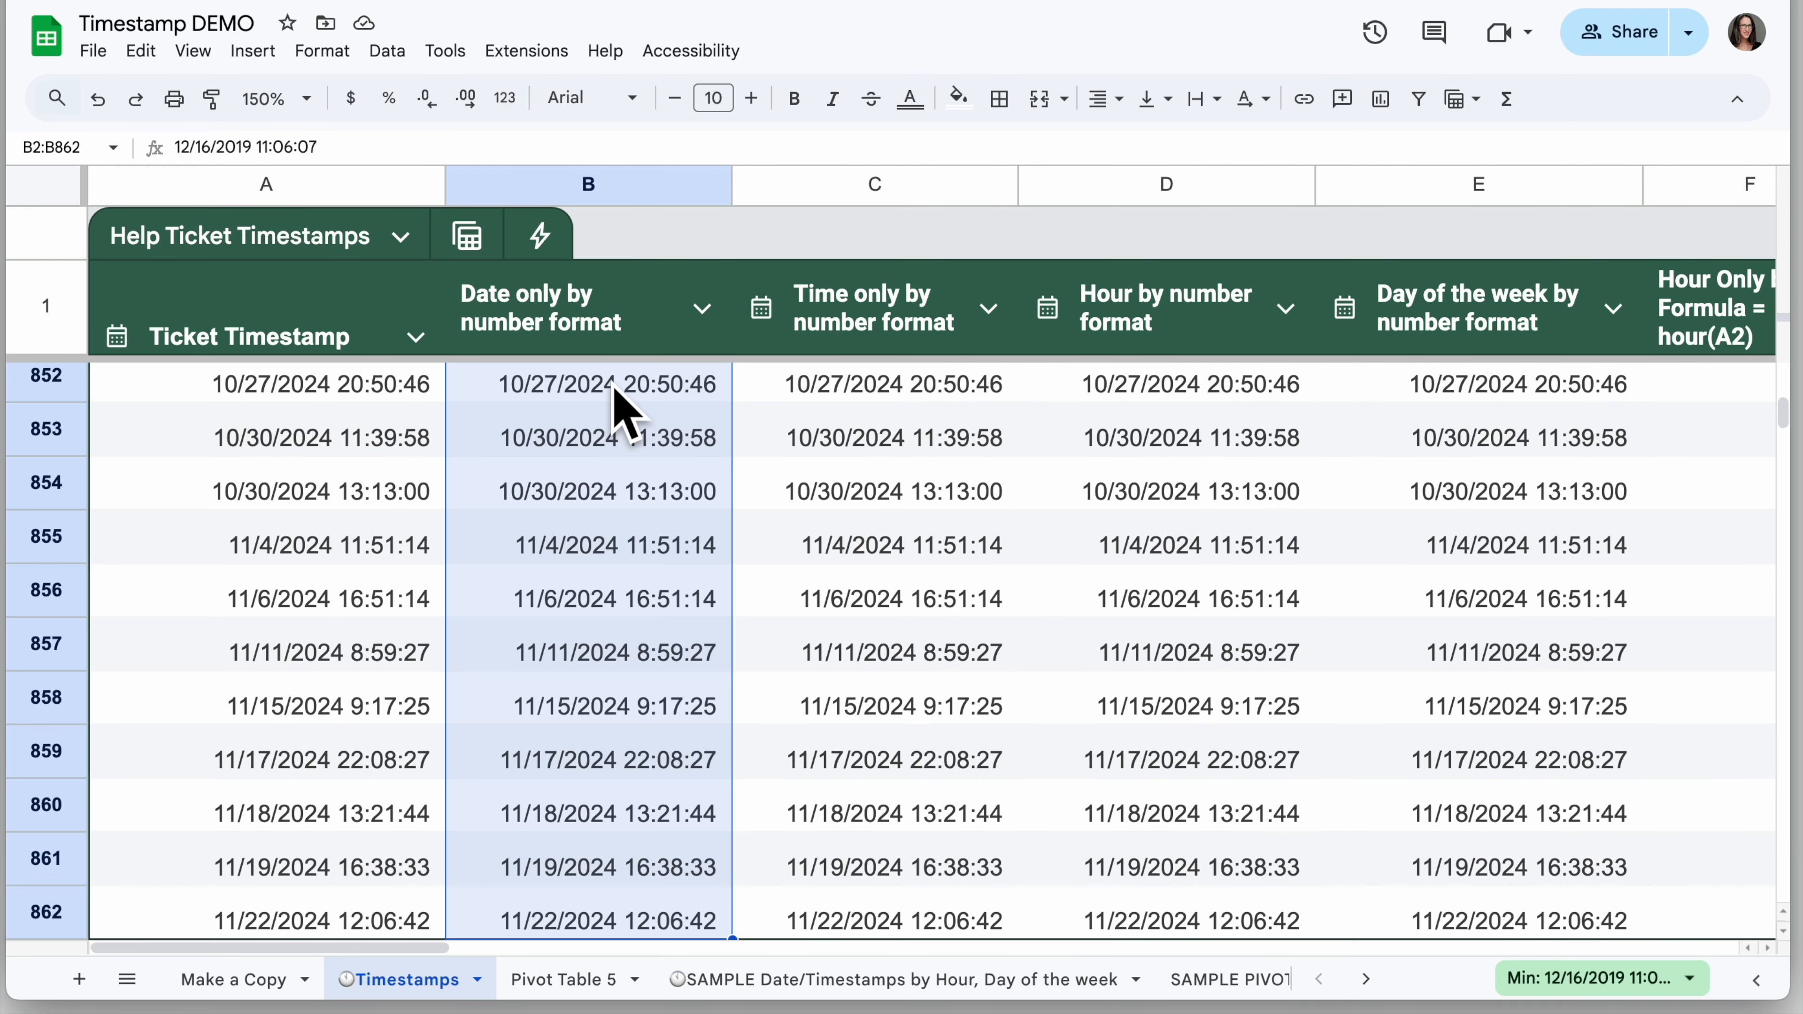
pyautogui.click(322, 50)
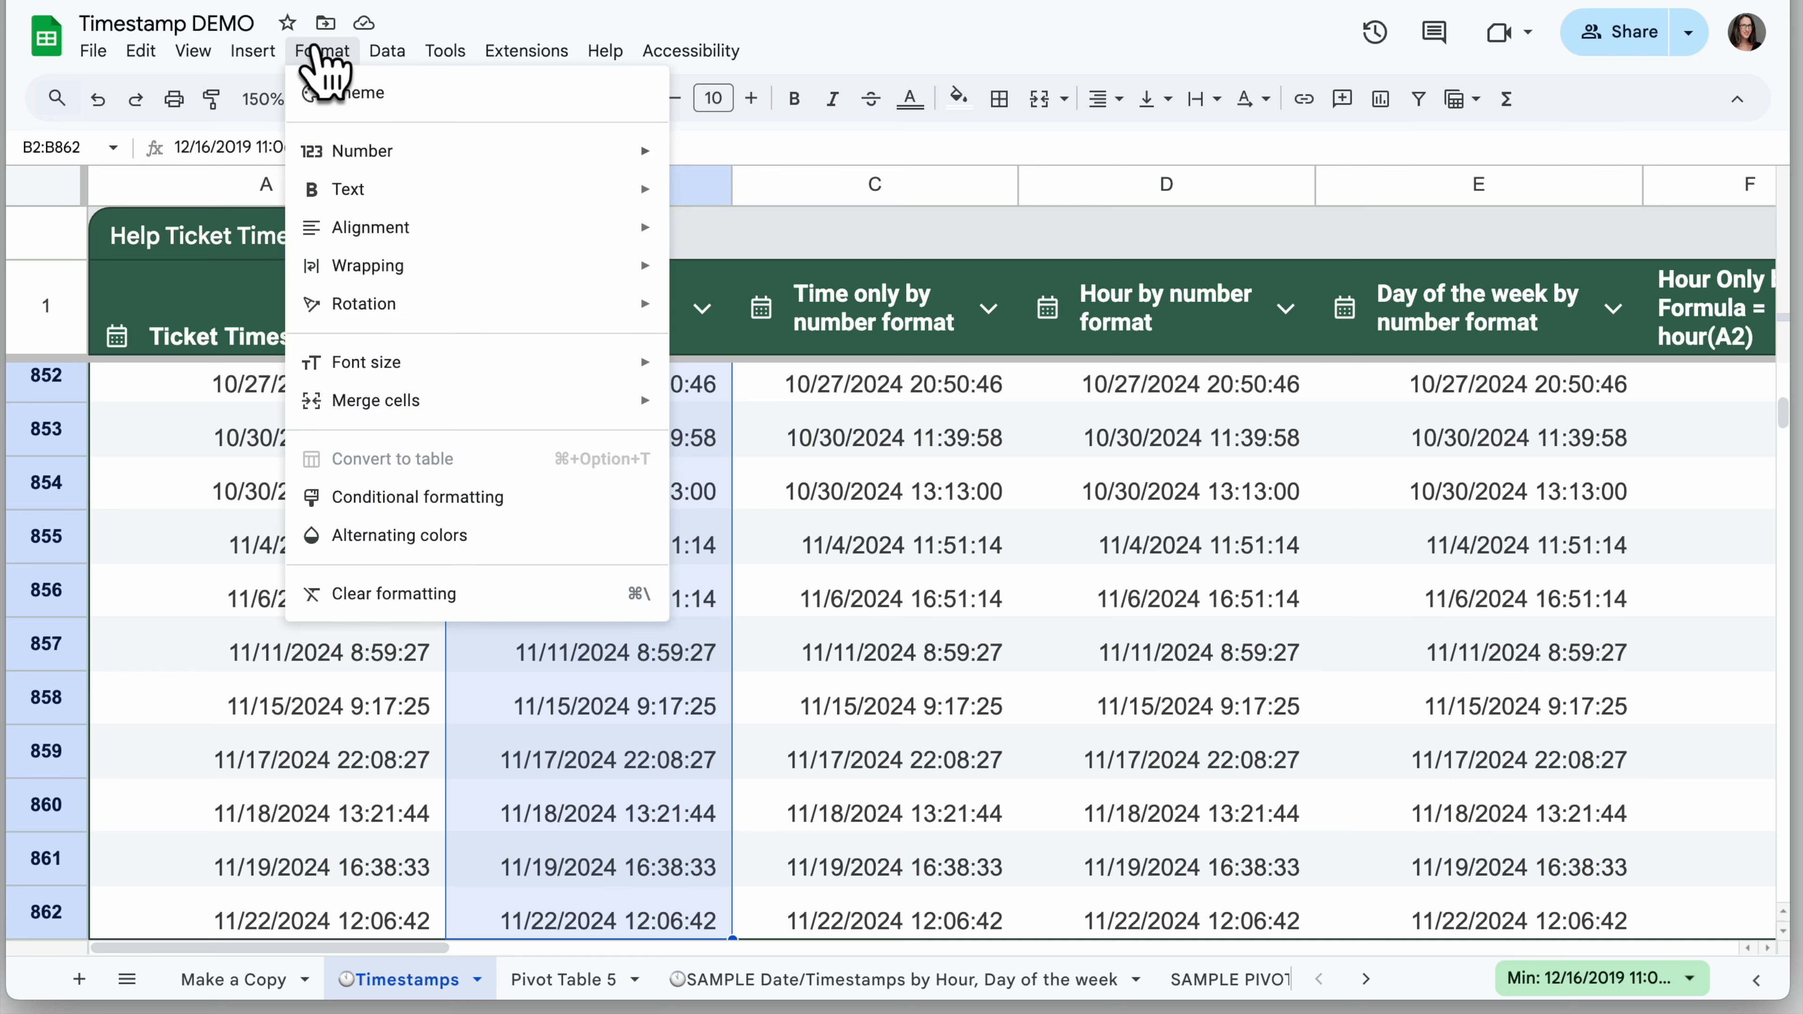
pyautogui.moveTo(365, 151)
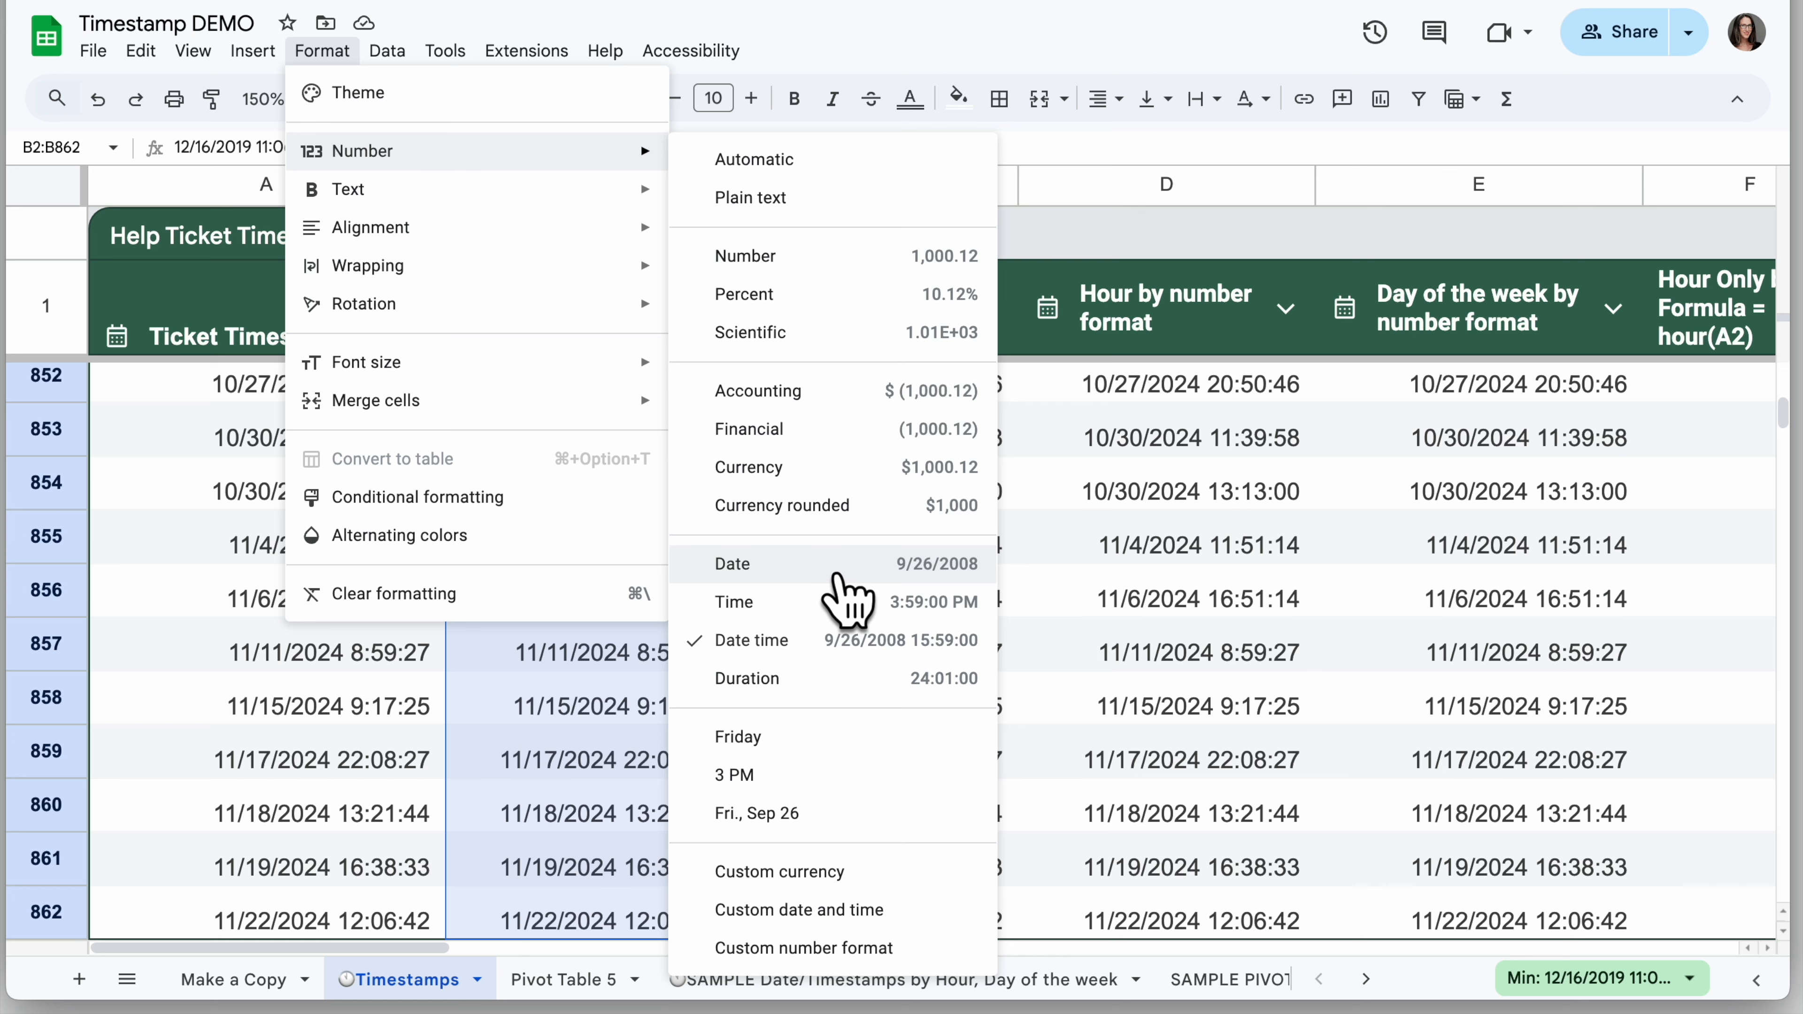
pyautogui.click(849, 593)
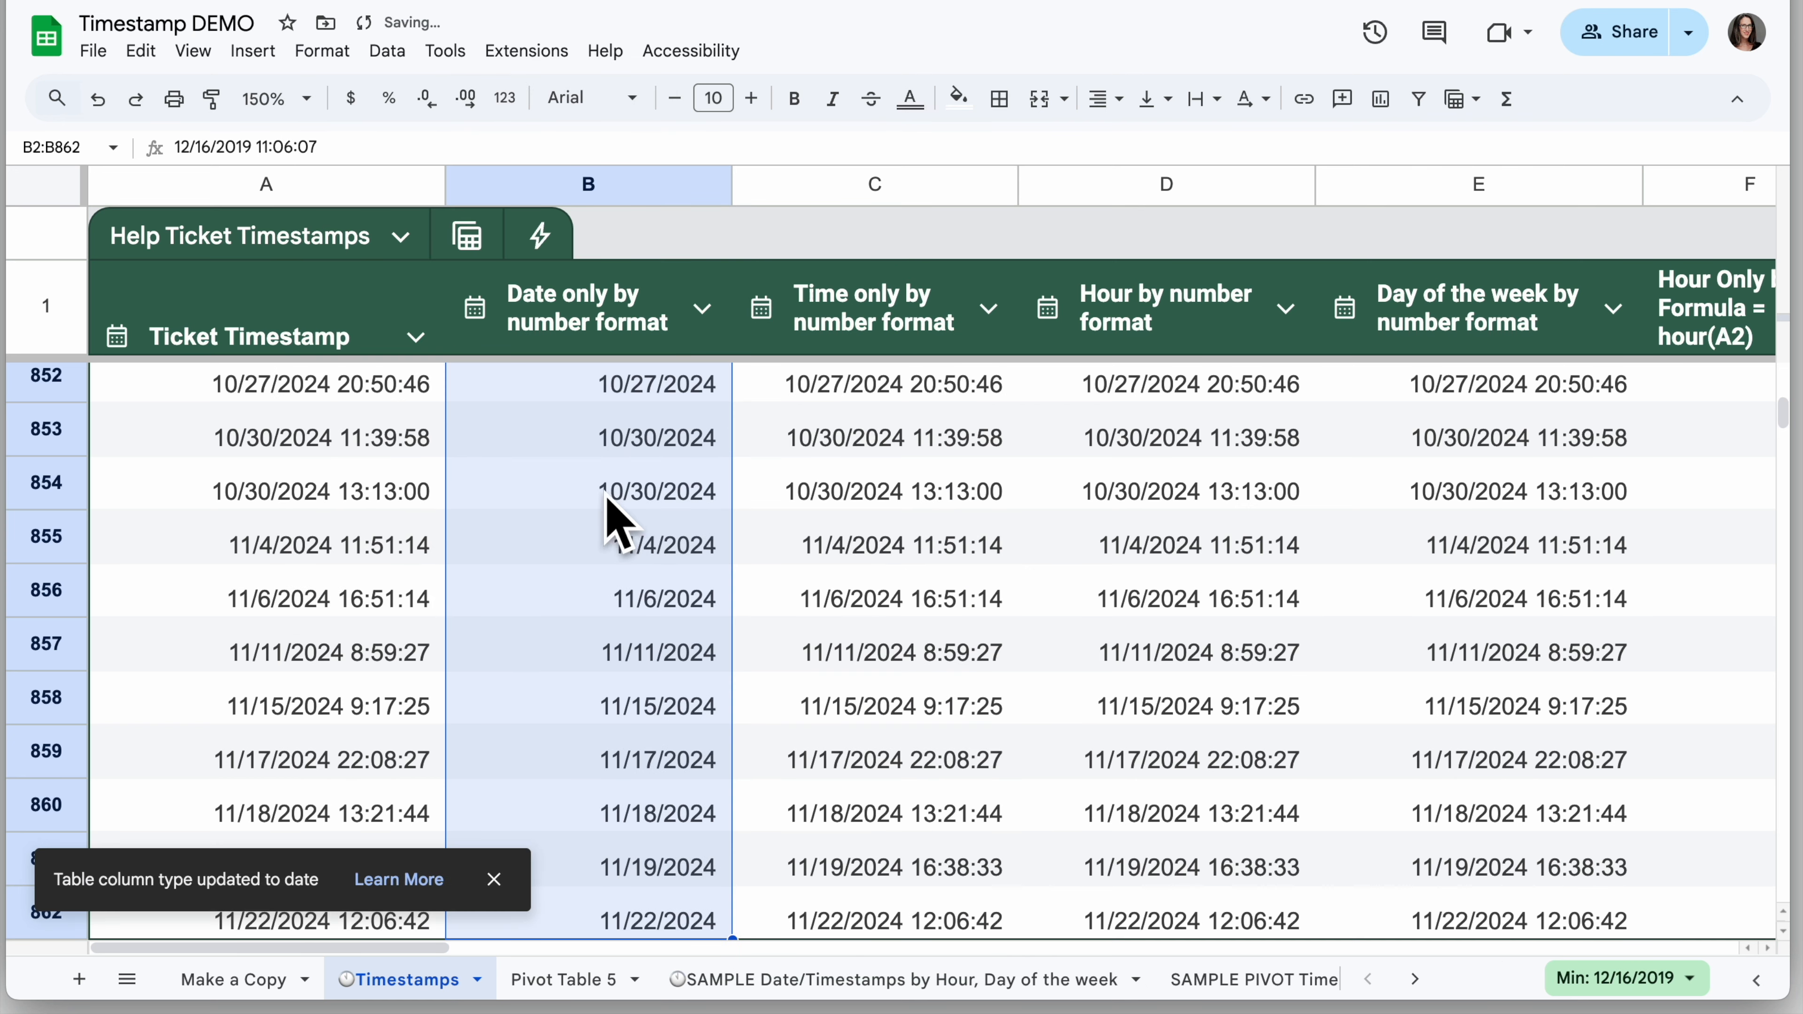
pyautogui.click(610, 497)
pyautogui.press('super+Up')
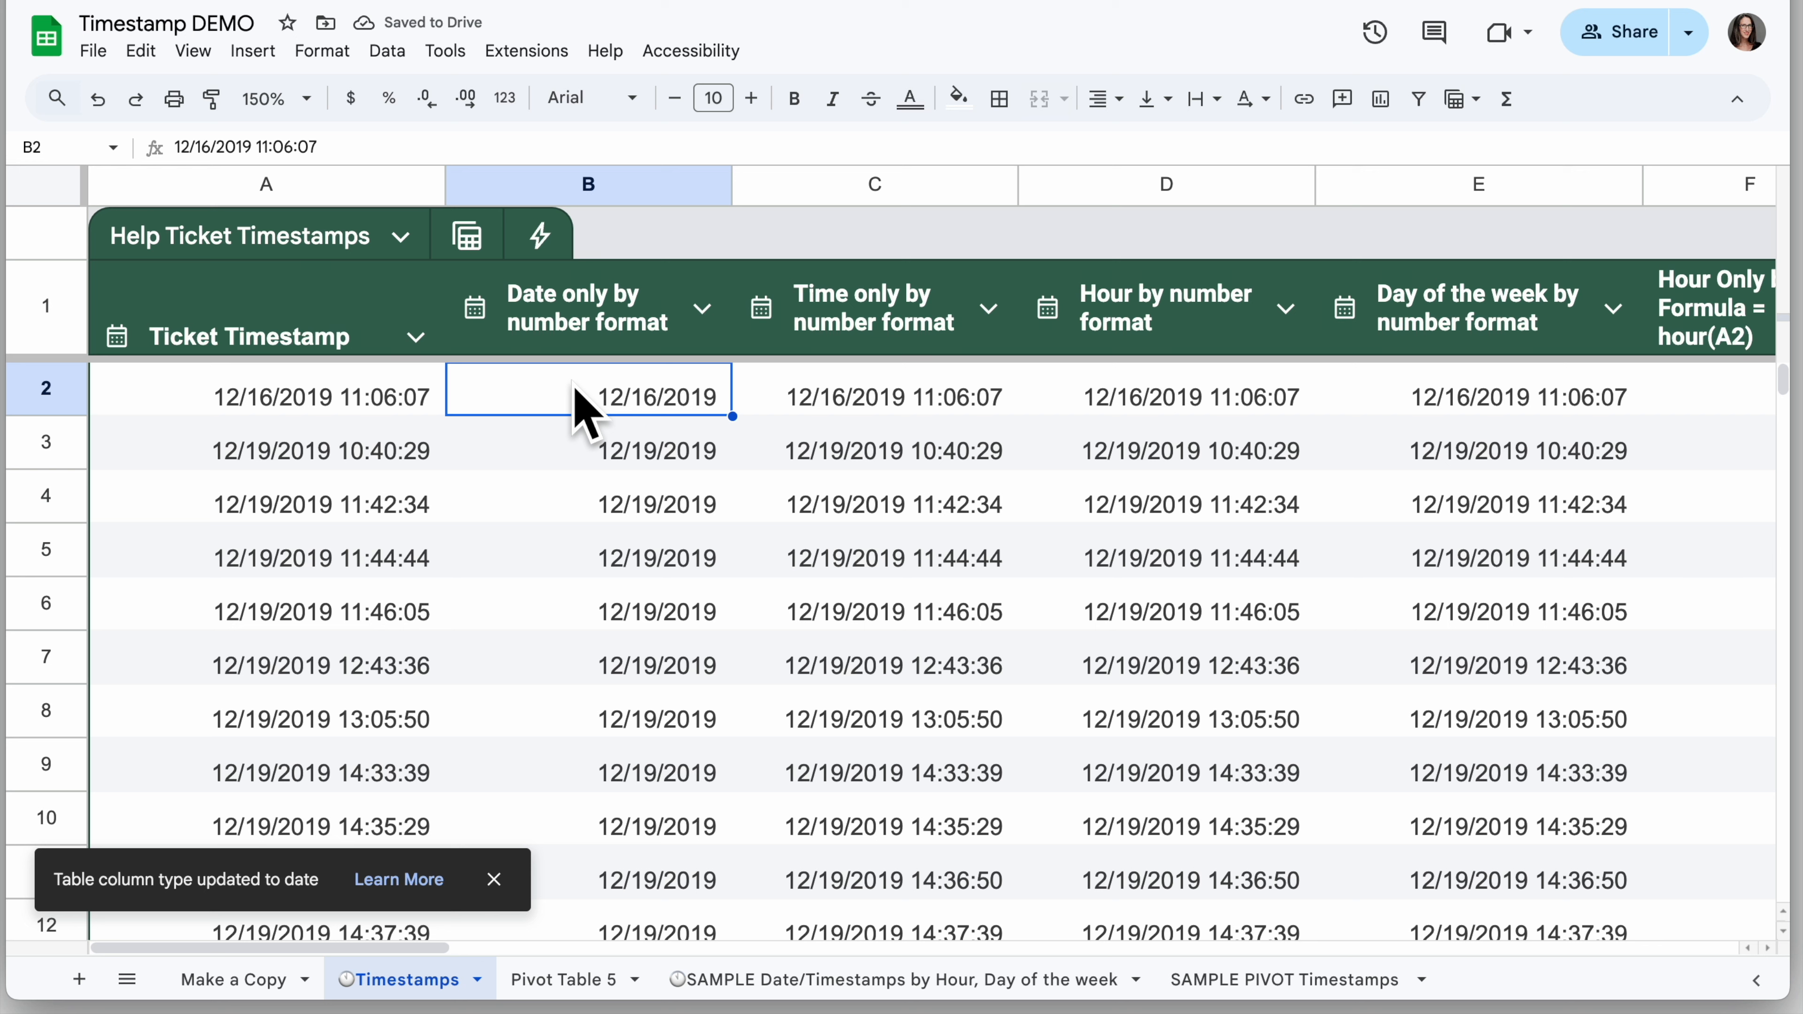
pyautogui.click(426, 147)
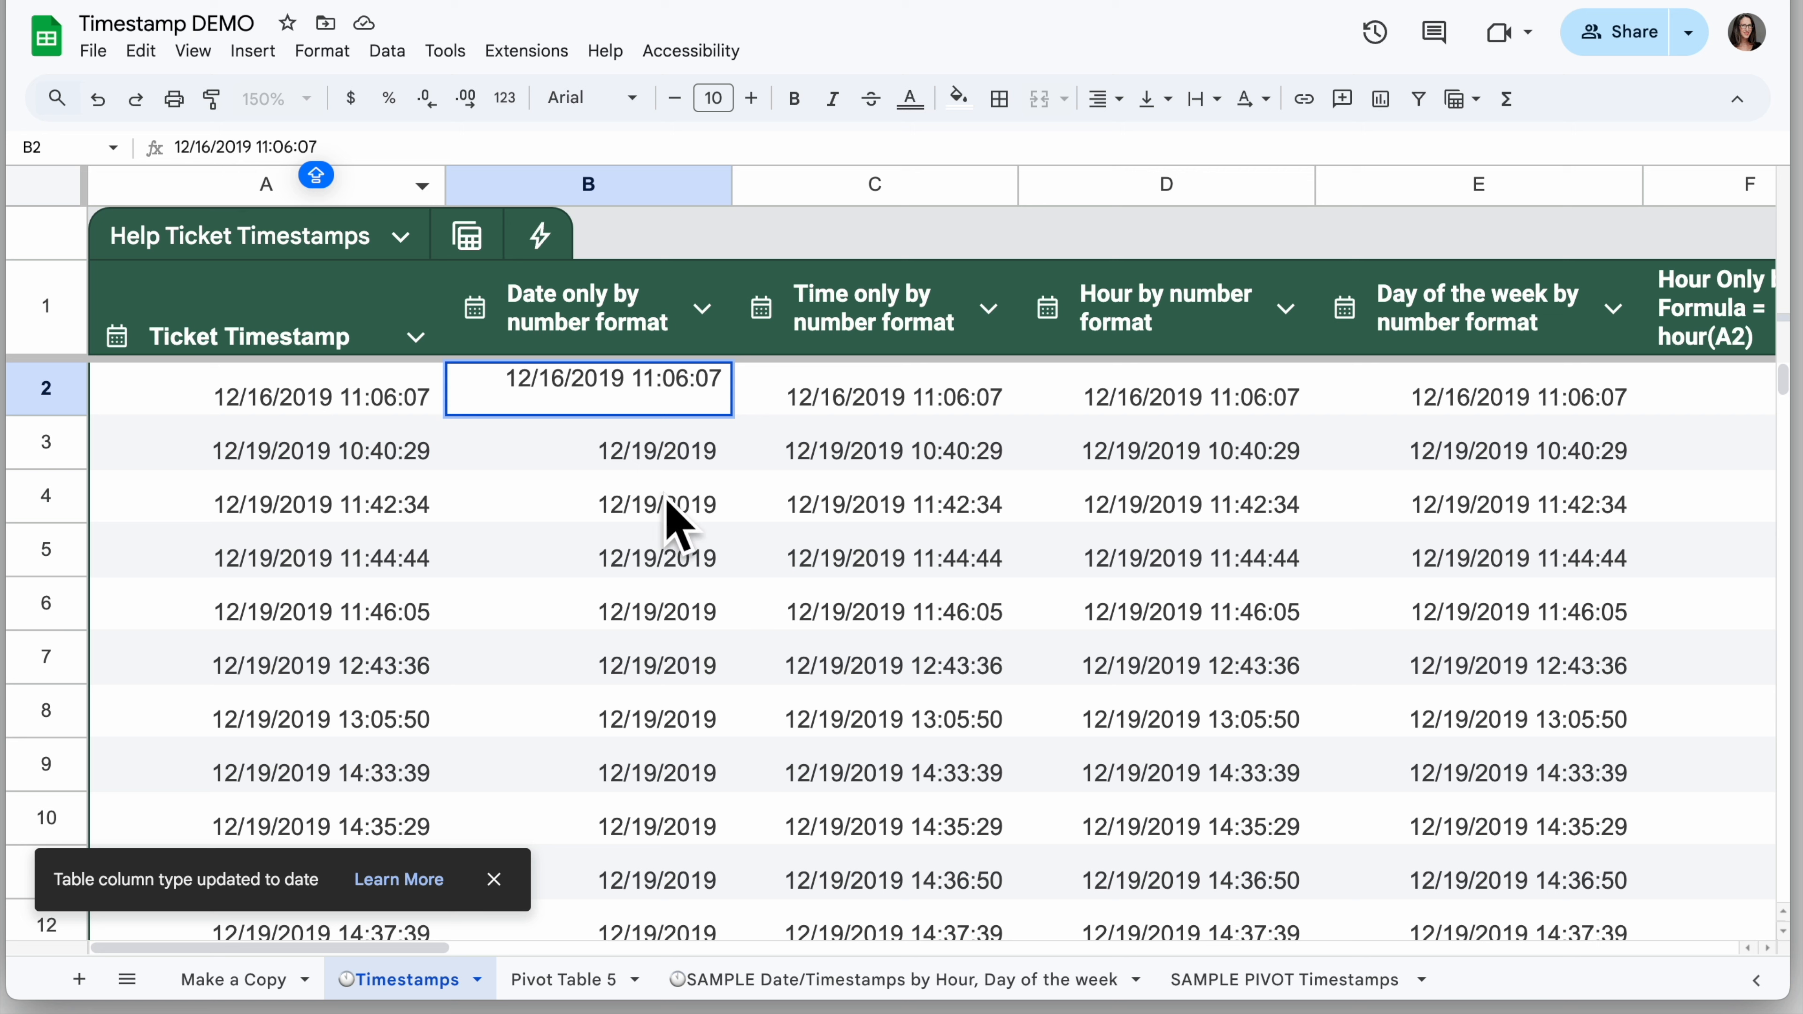
# Format the "Time only by number format" column, C2:C862, as Time.
pyautogui.click(878, 406)
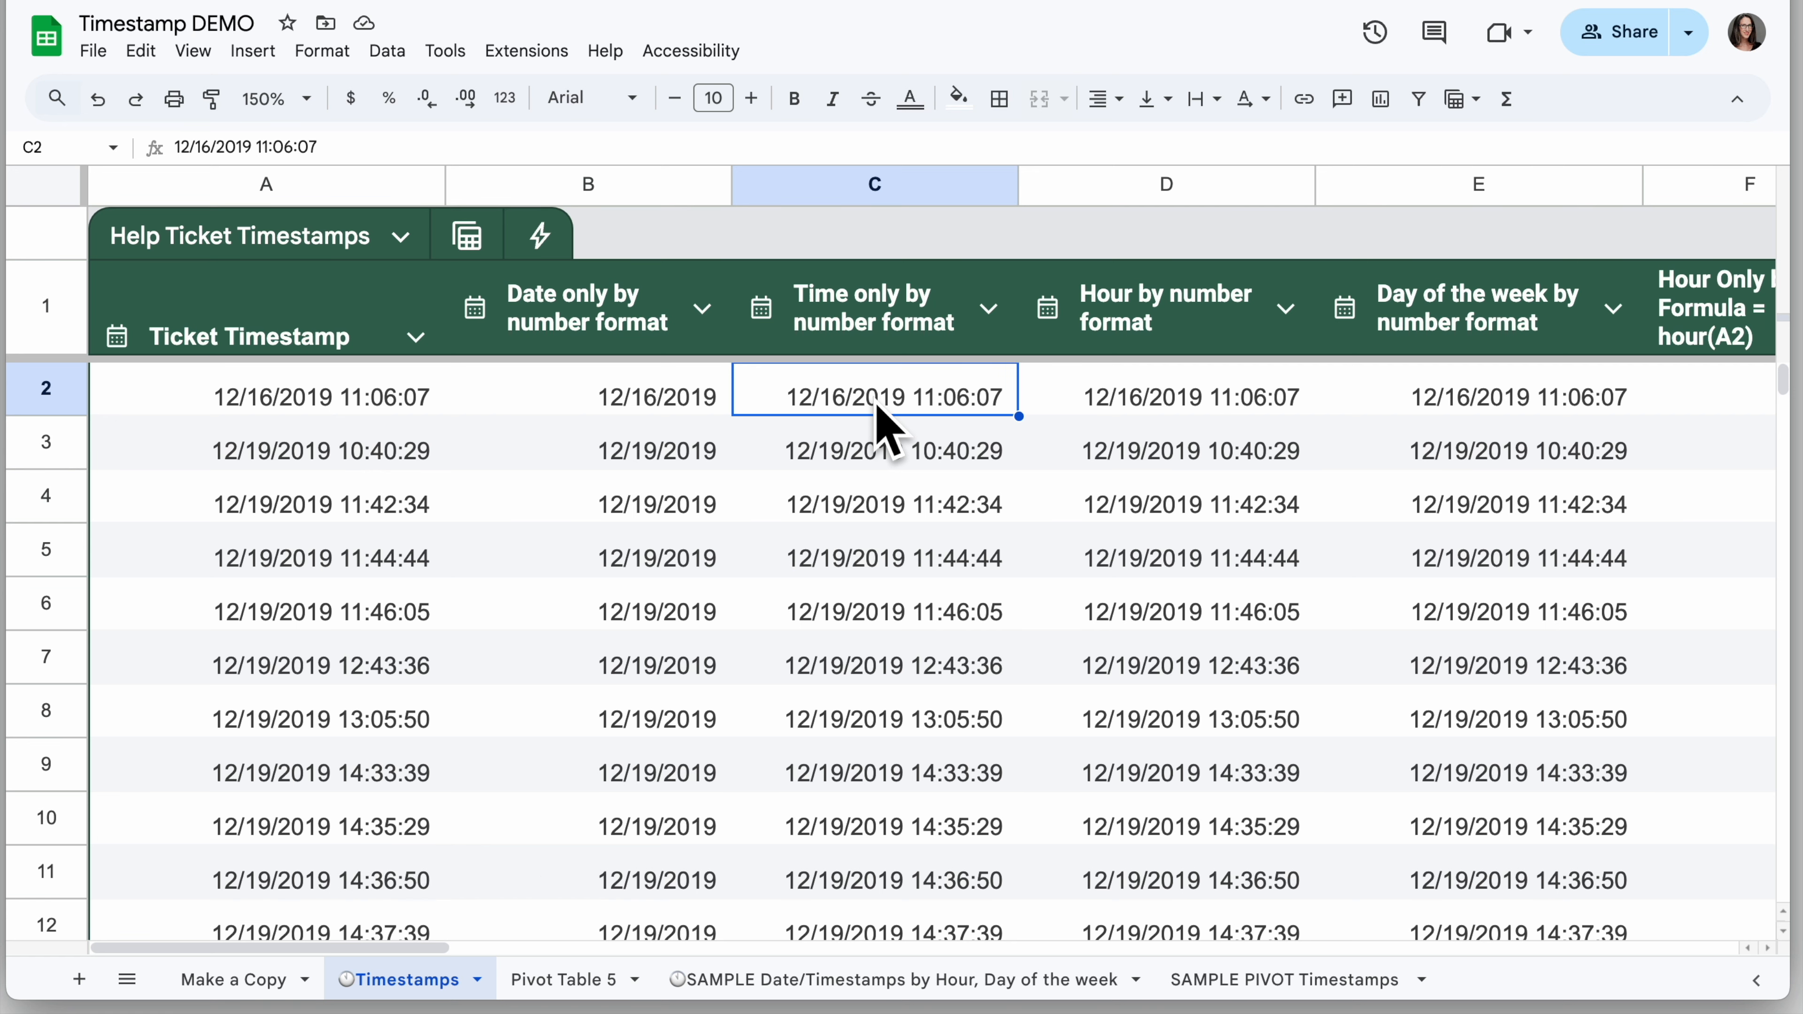
pyautogui.press('super+shift+Down')
pyautogui.click(323, 50)
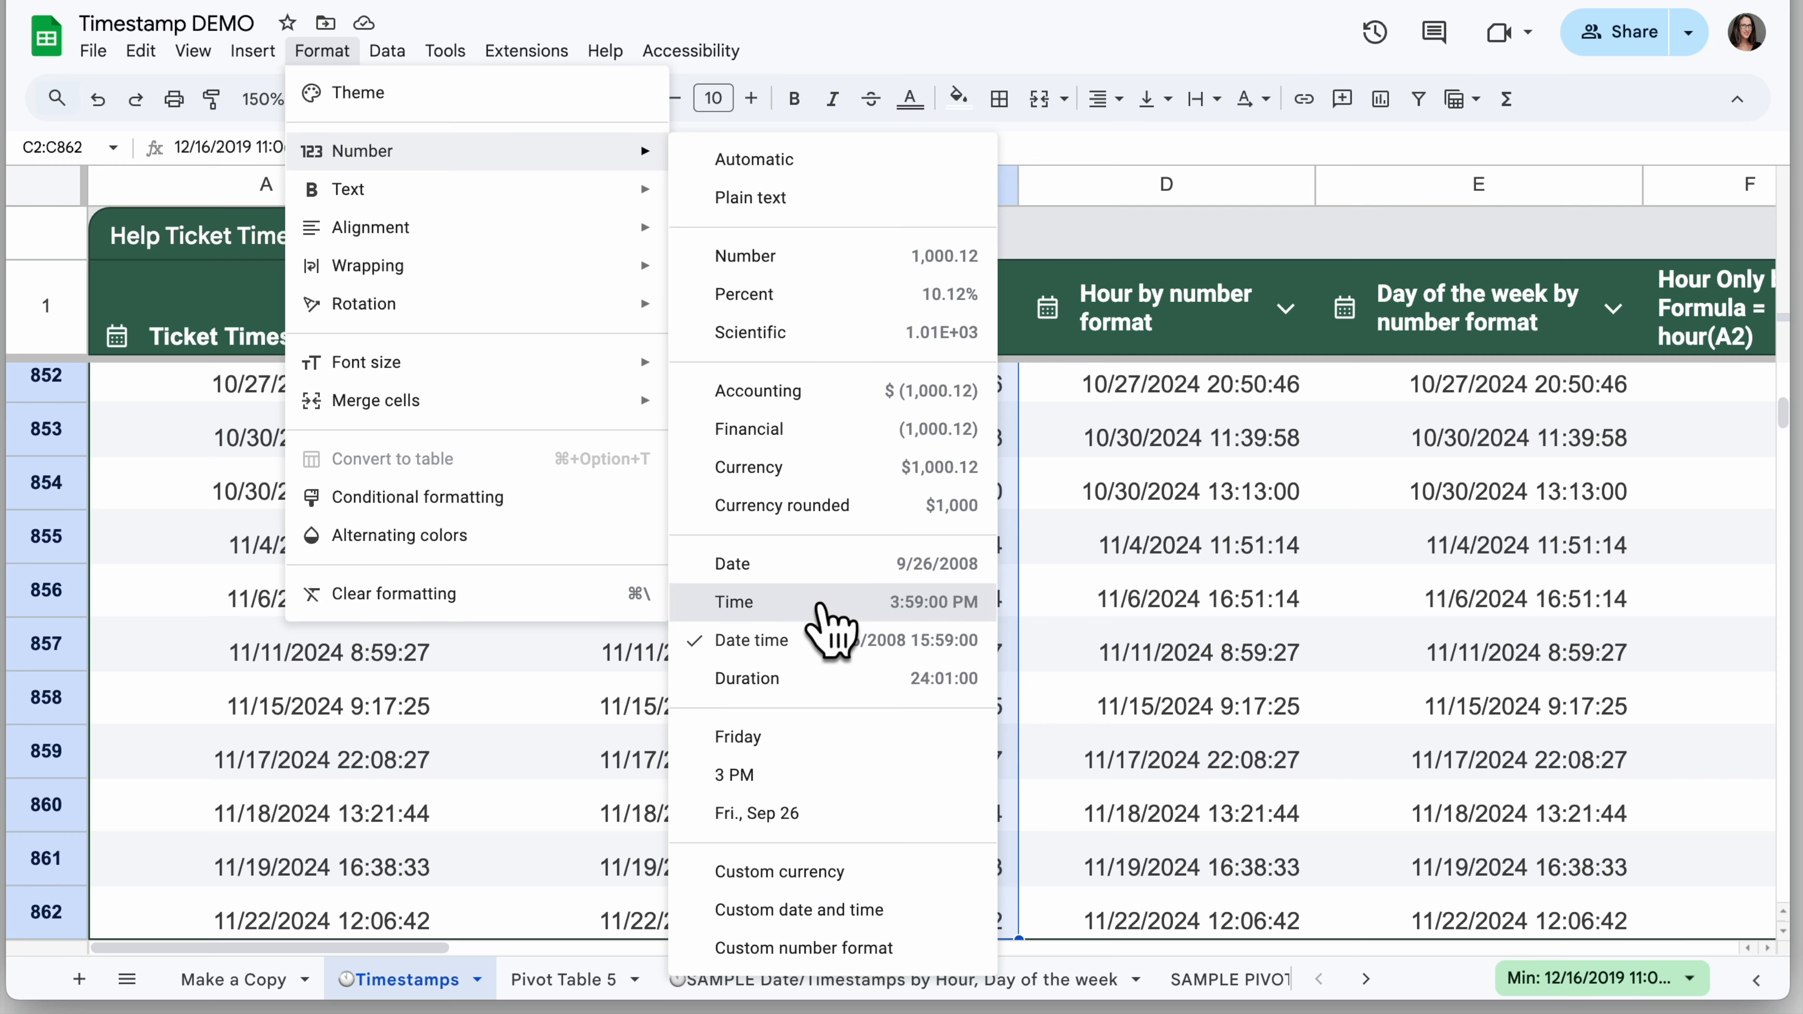
pyautogui.click(821, 606)
pyautogui.press('super+Up')
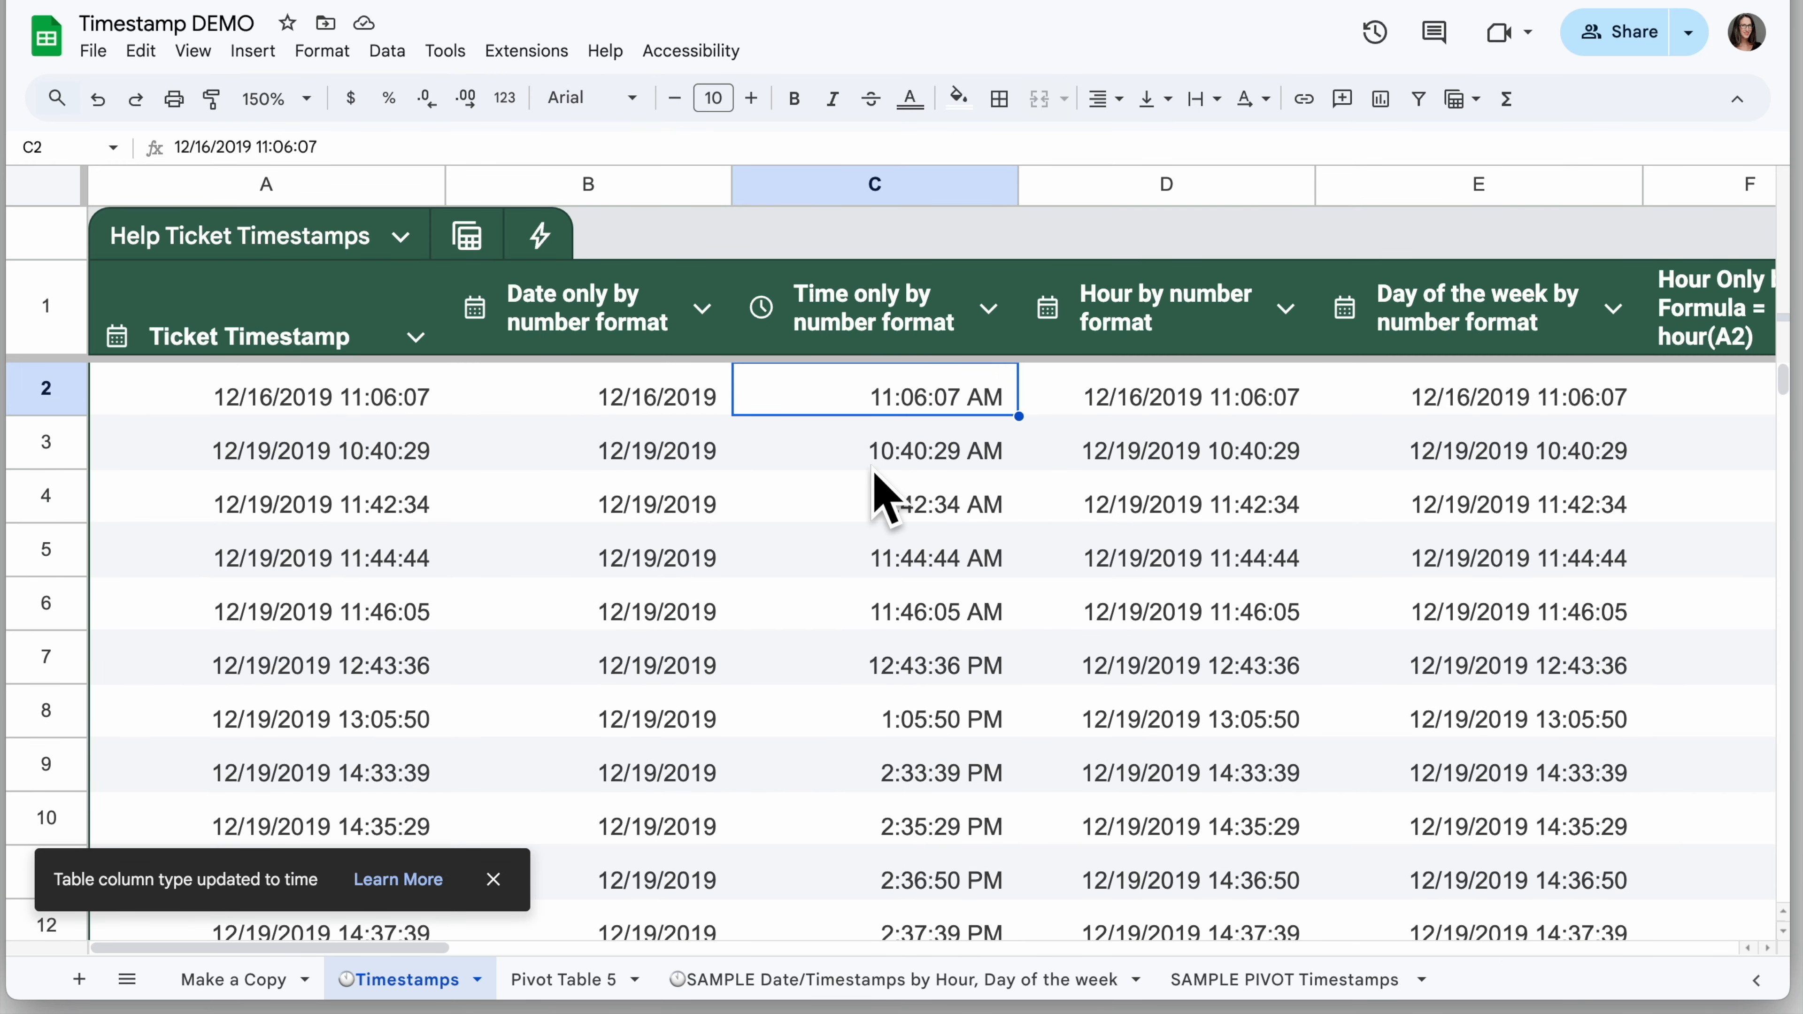
# Start a custom date and time format for D2:D862 and delete its Second, Year, Day, Month and Minute components.
pyautogui.click(1157, 392)
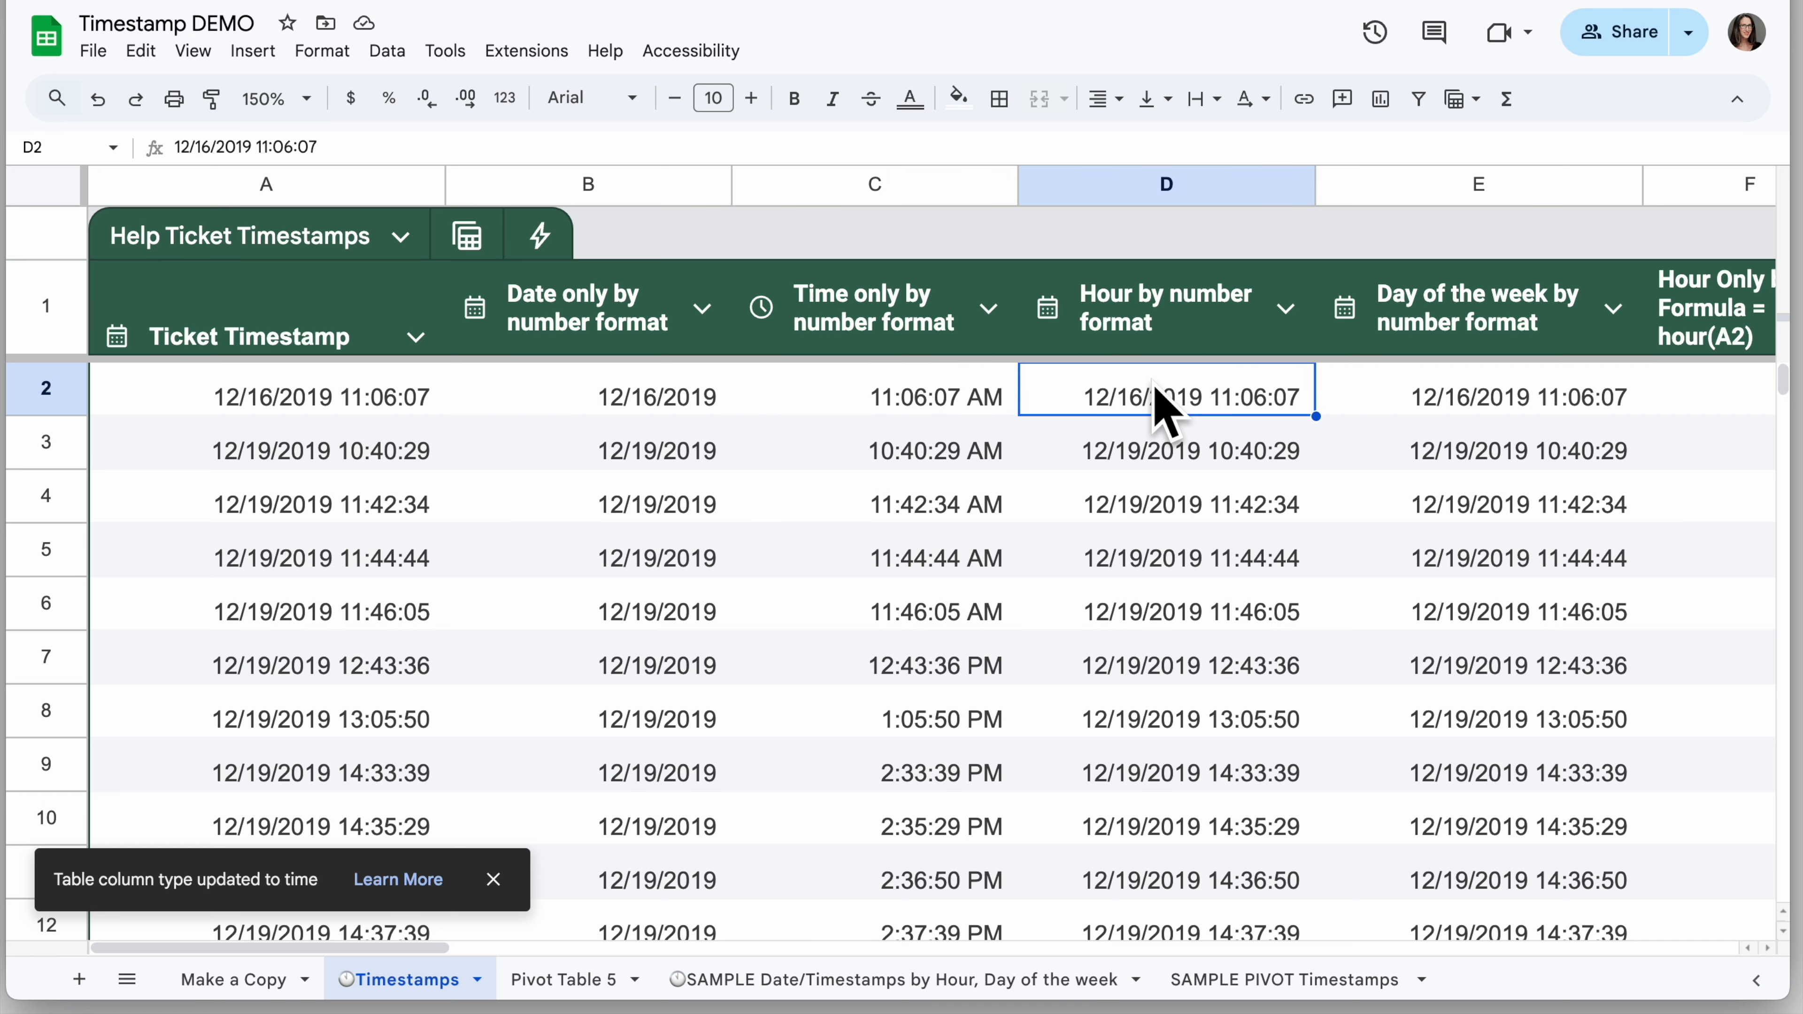
pyautogui.press('shift+super+Down')
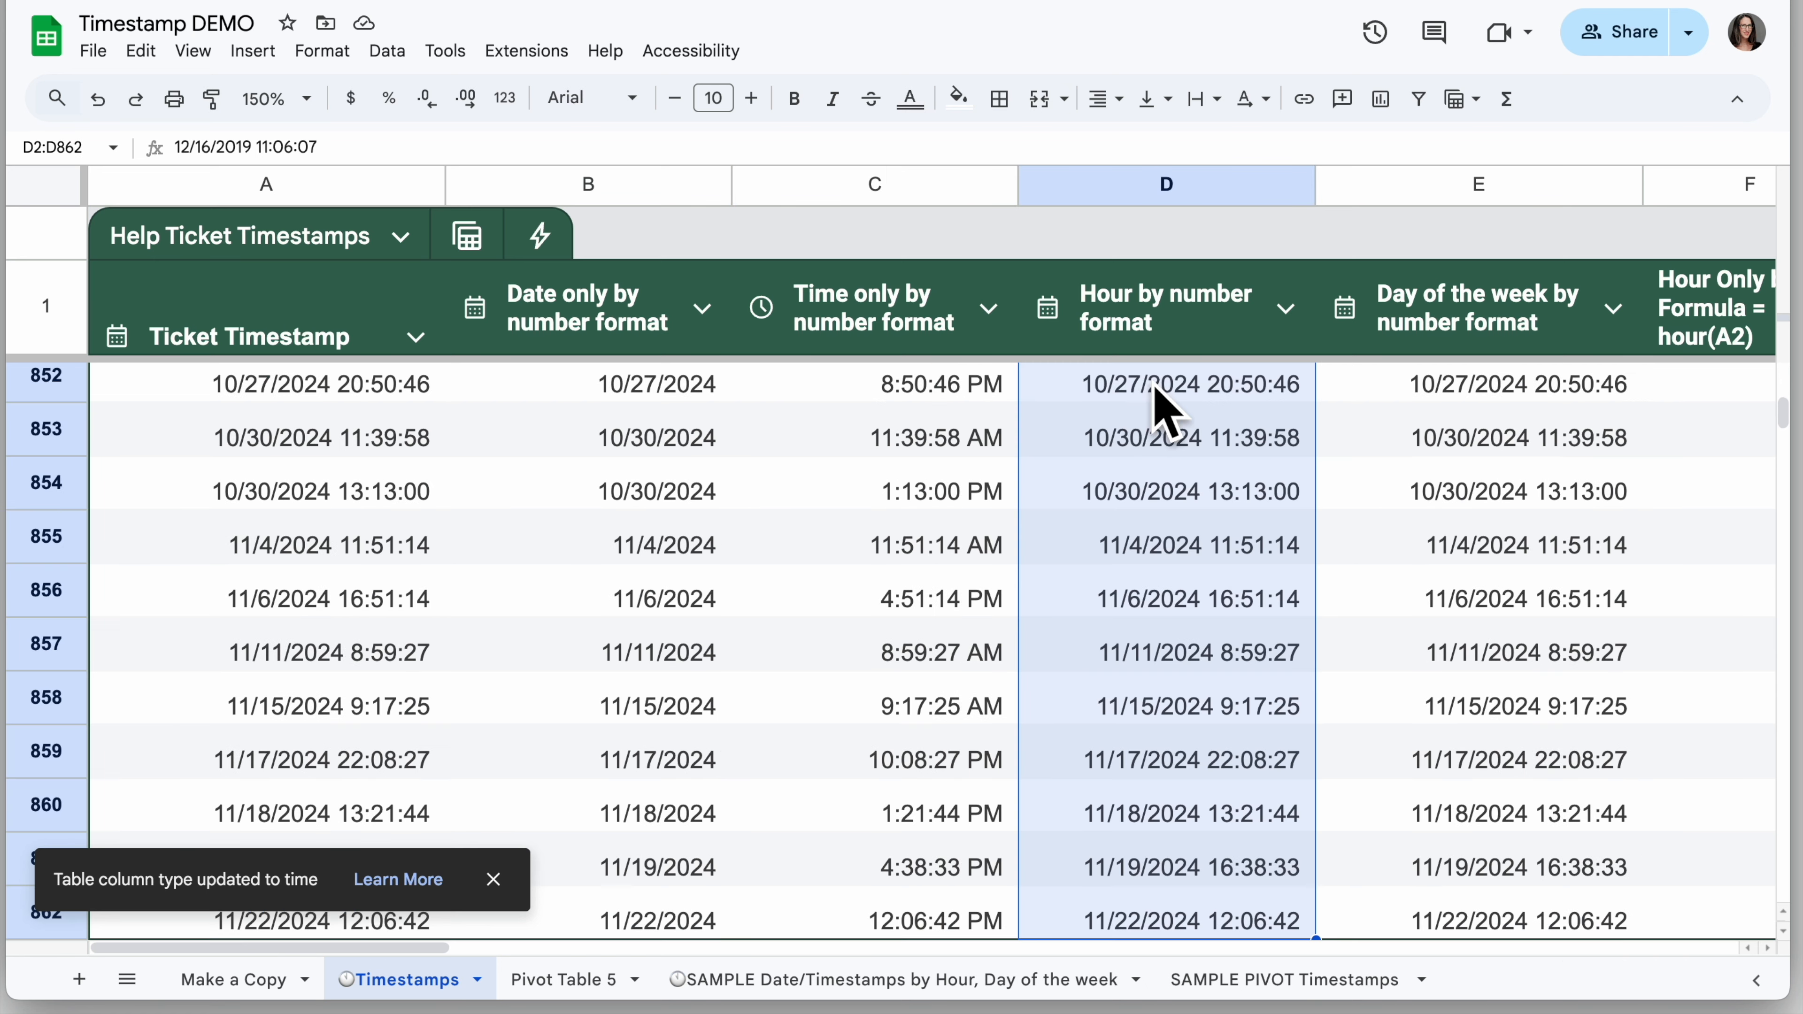
pyautogui.click(321, 50)
pyautogui.moveTo(404, 165)
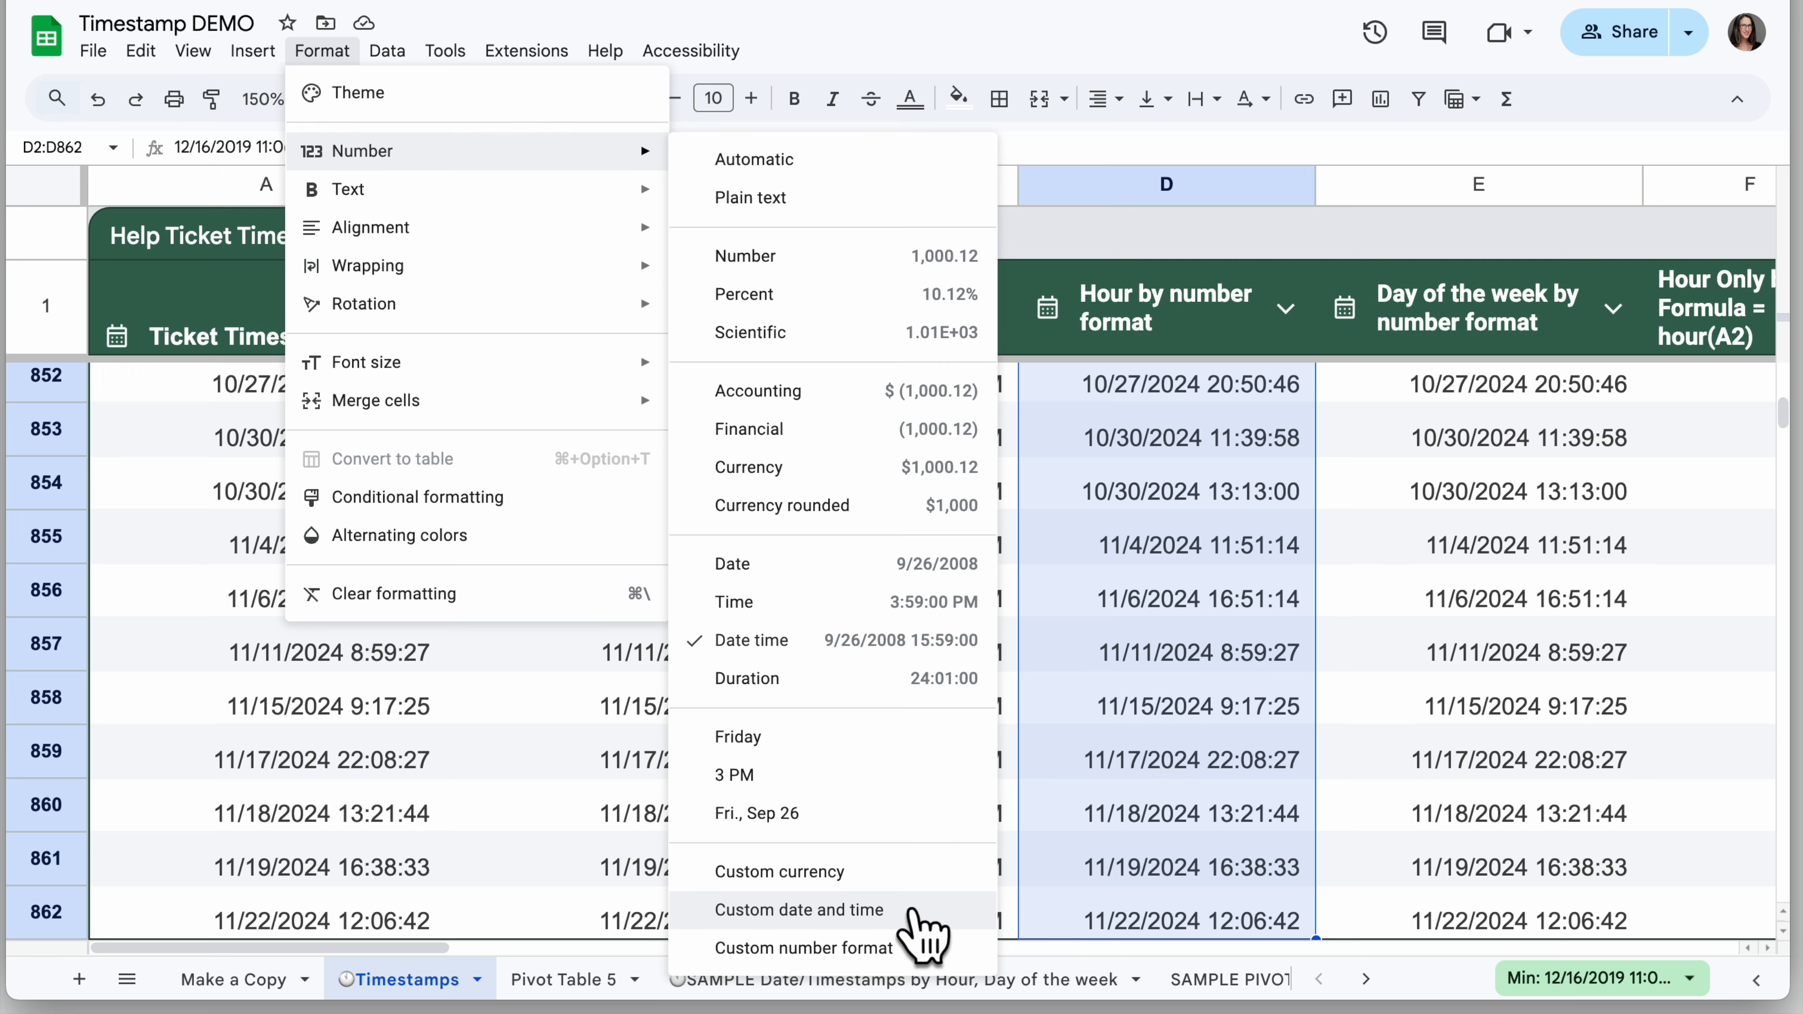
pyautogui.click(913, 910)
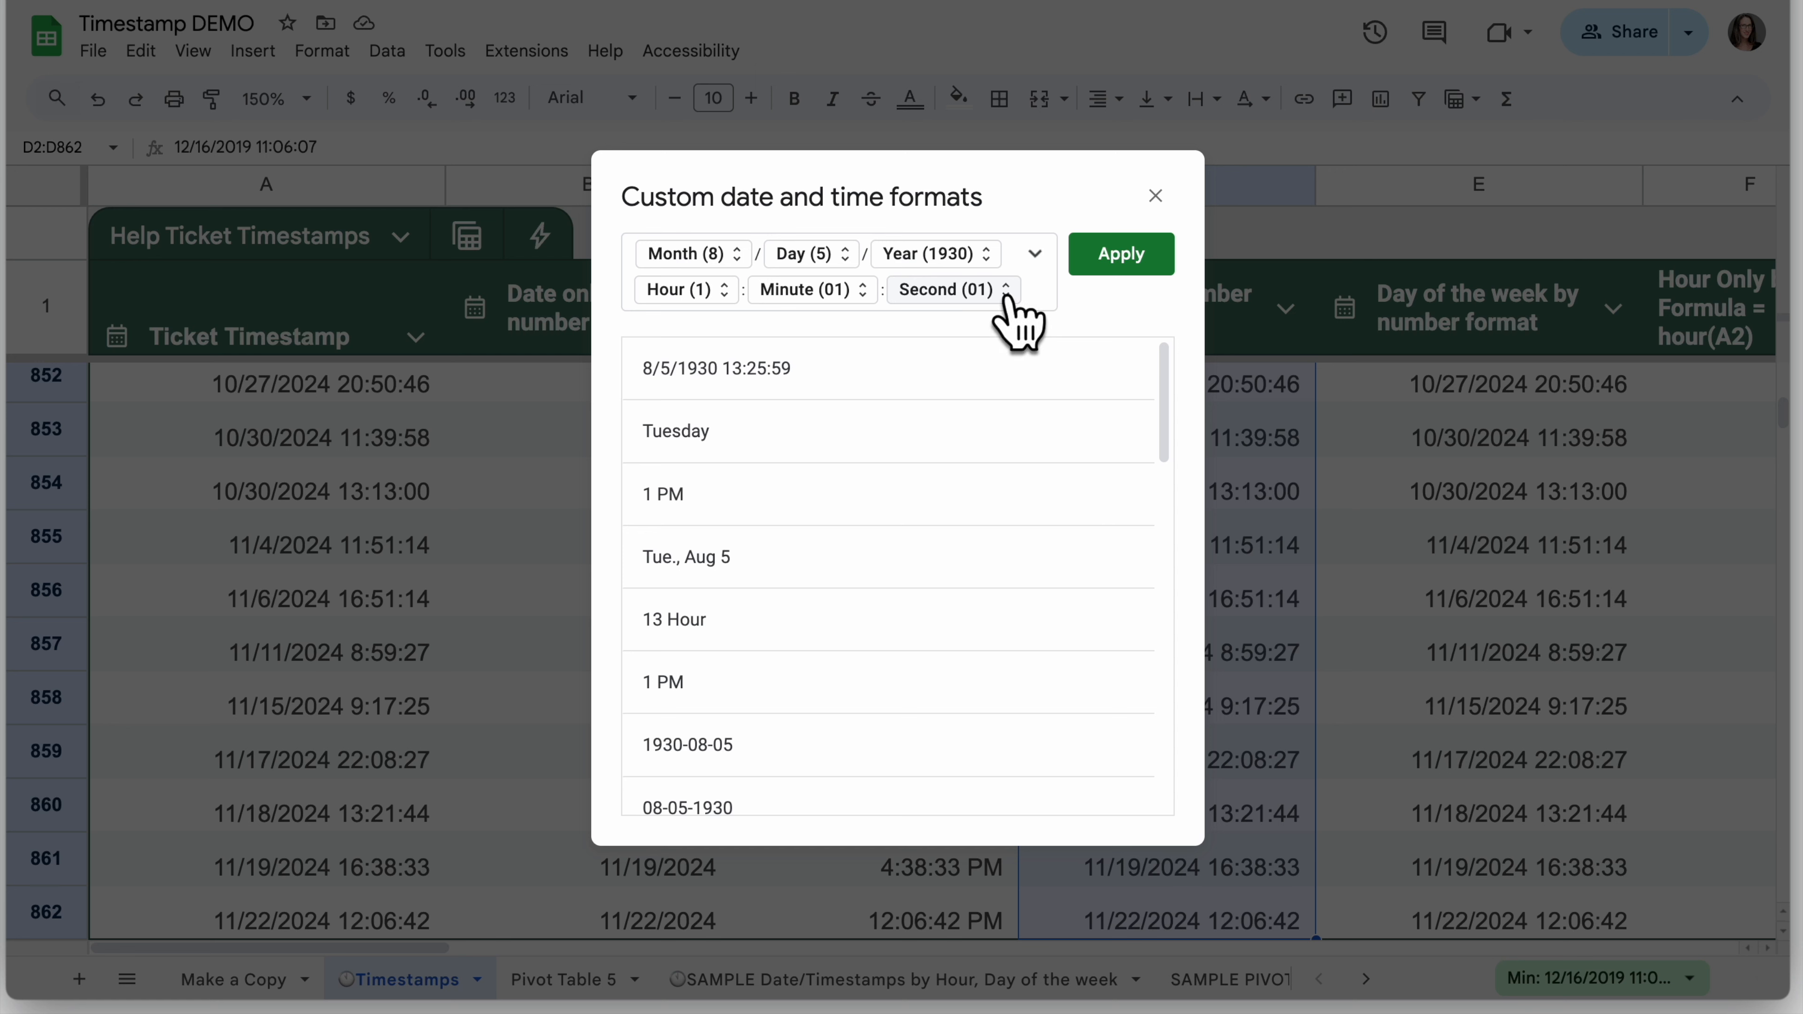
pyautogui.click(1007, 297)
pyautogui.click(1008, 349)
pyautogui.click(984, 259)
pyautogui.click(987, 318)
pyautogui.click(843, 254)
pyautogui.click(841, 430)
pyautogui.click(737, 255)
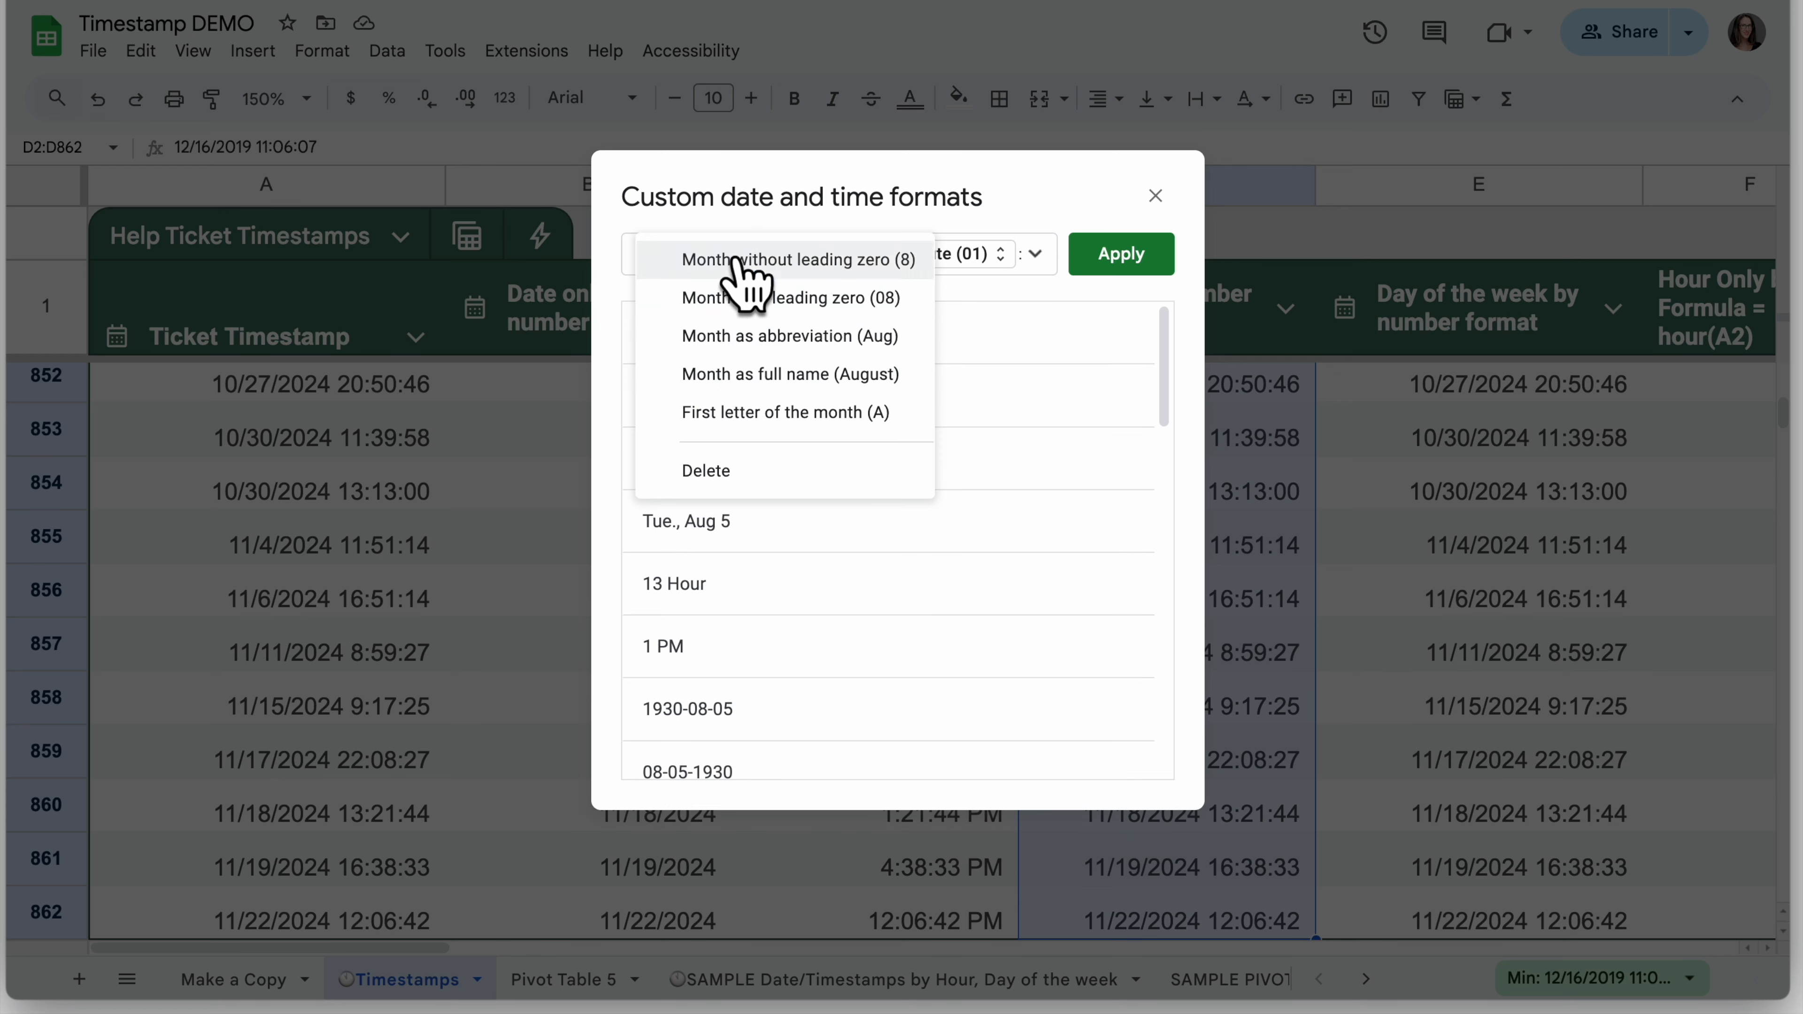
pyautogui.click(747, 470)
pyautogui.click(876, 256)
pyautogui.click(886, 348)
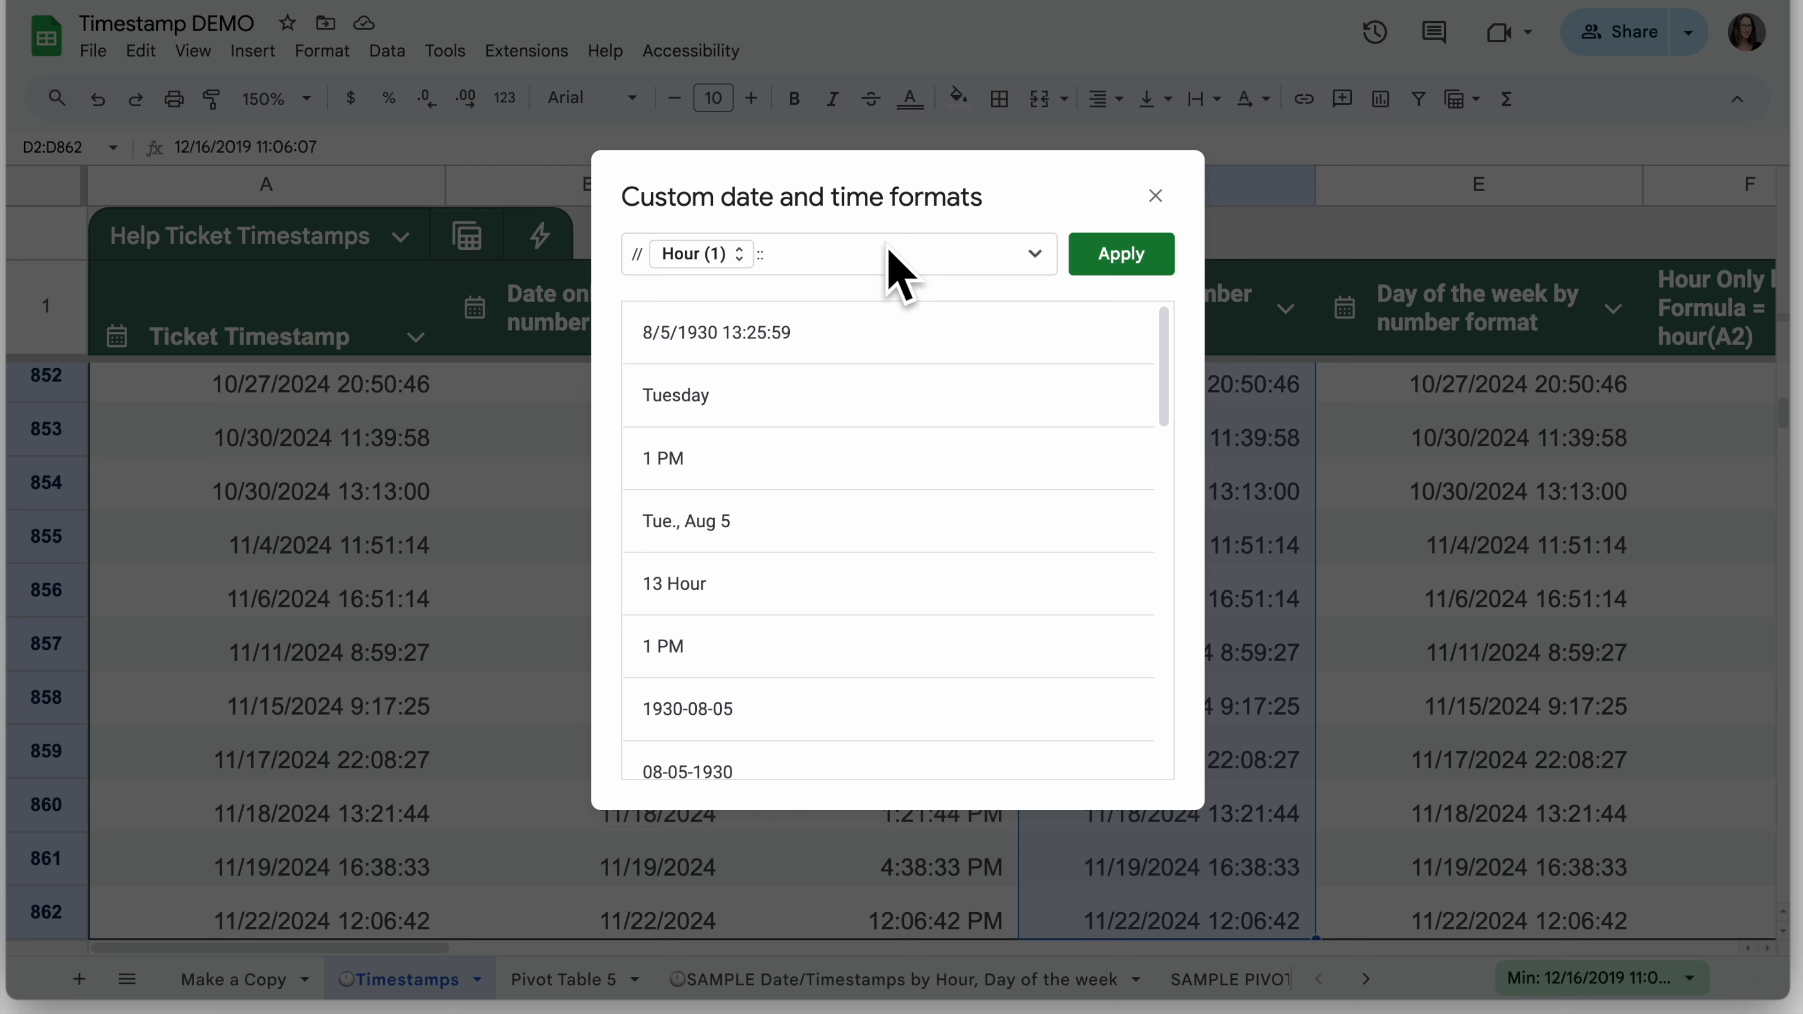
# Remove the leftover slashes and colons from the custom format, keeping only the Hour component.
pyautogui.click(638, 254)
pyautogui.press('BackSpace')
pyautogui.press('BackSpace')
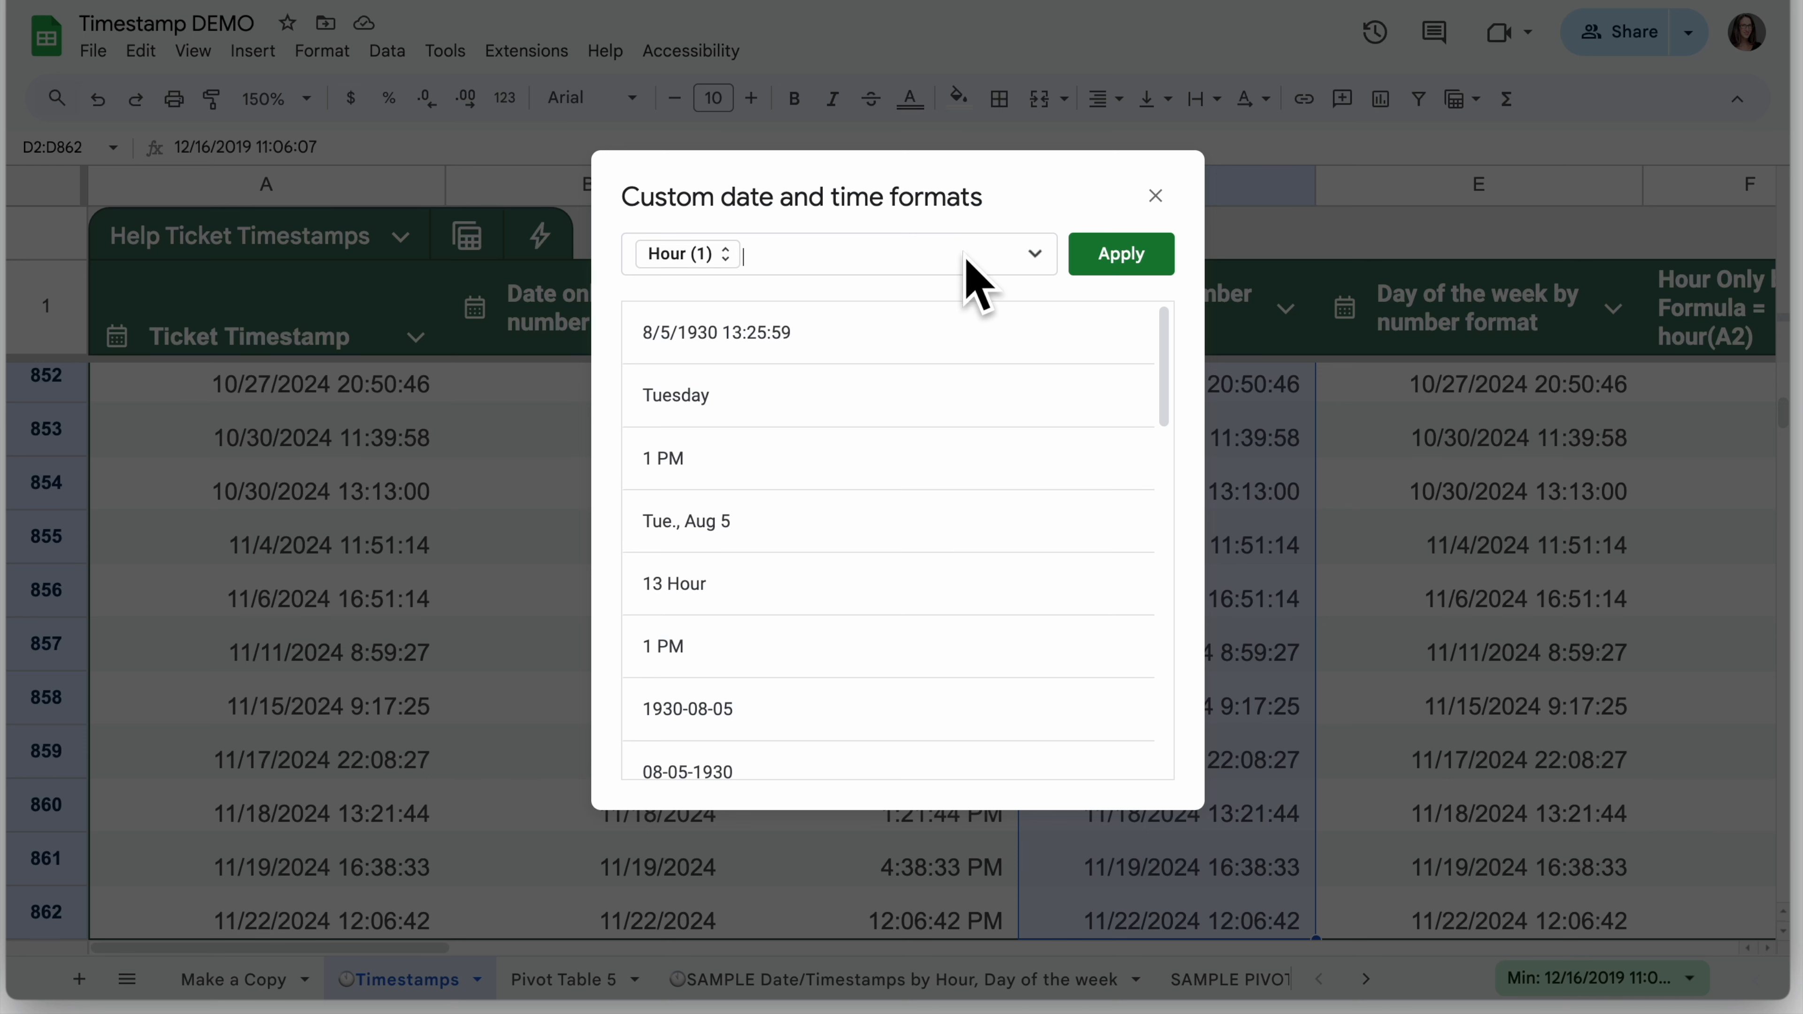
# Add a full AM/PM component after Hour, apply the custom format to D2:D862, and return to the column's first data row.
pyautogui.click(1034, 254)
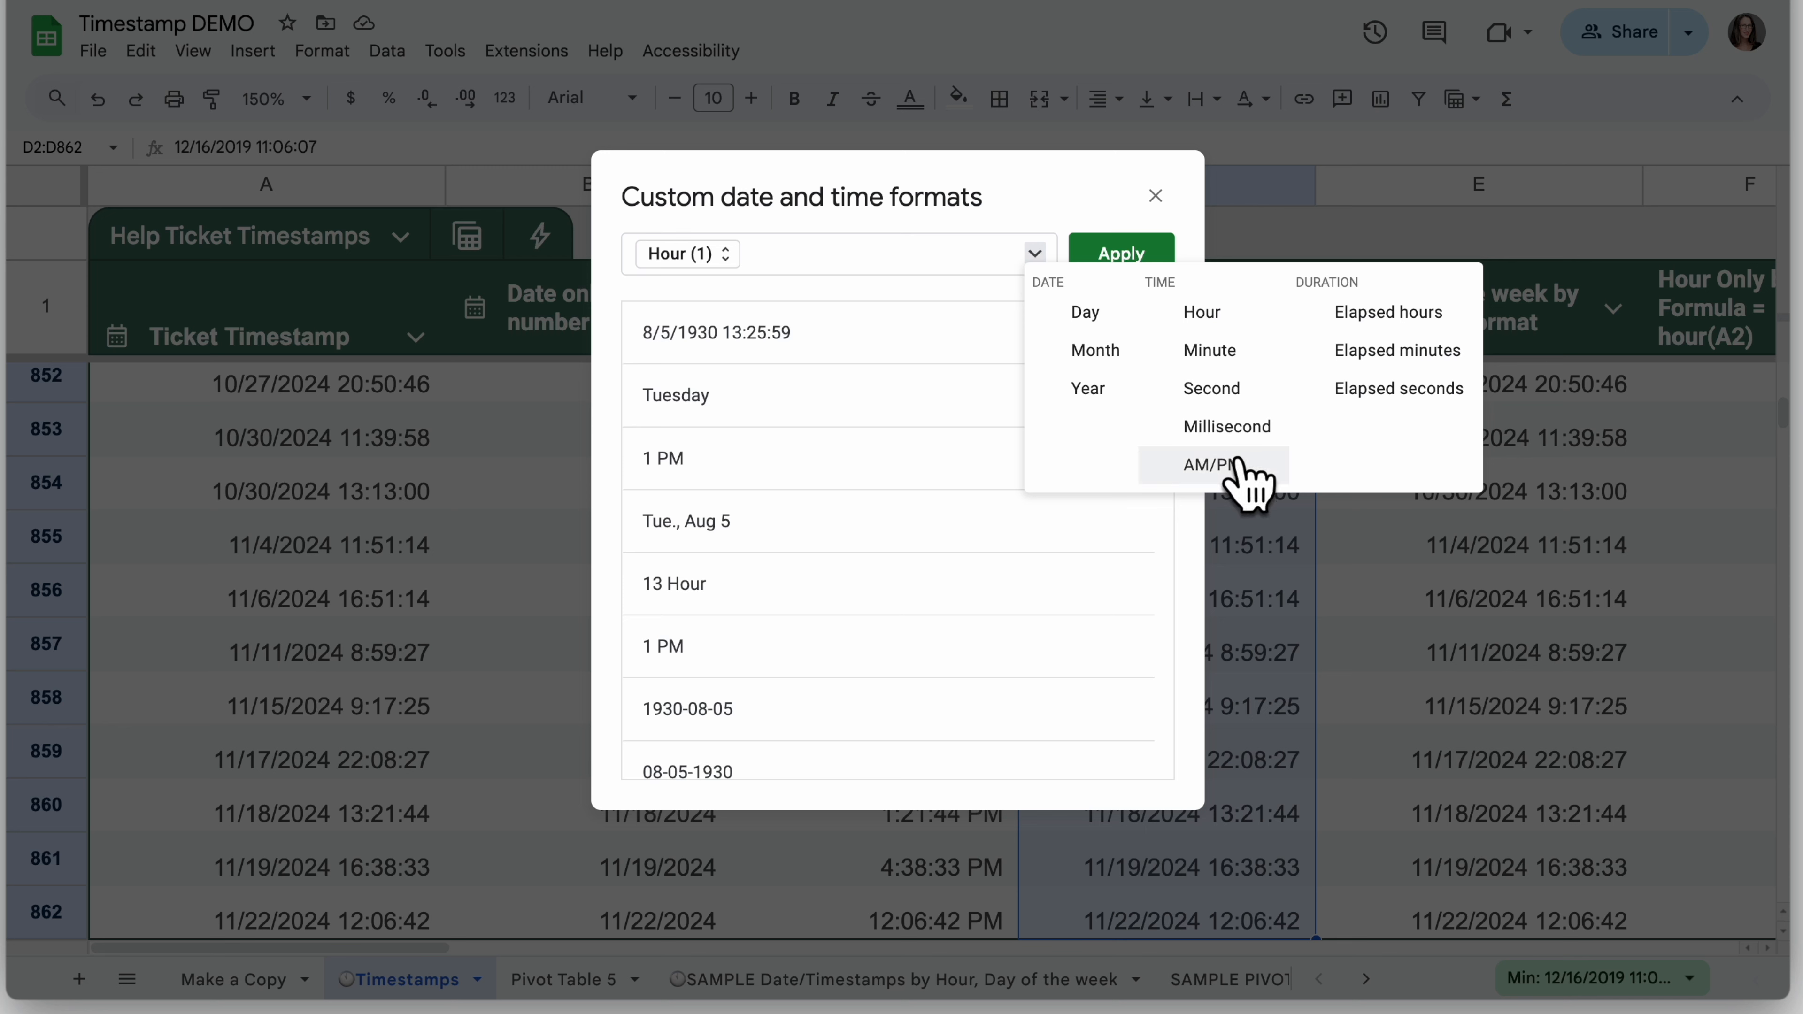
pyautogui.click(1237, 474)
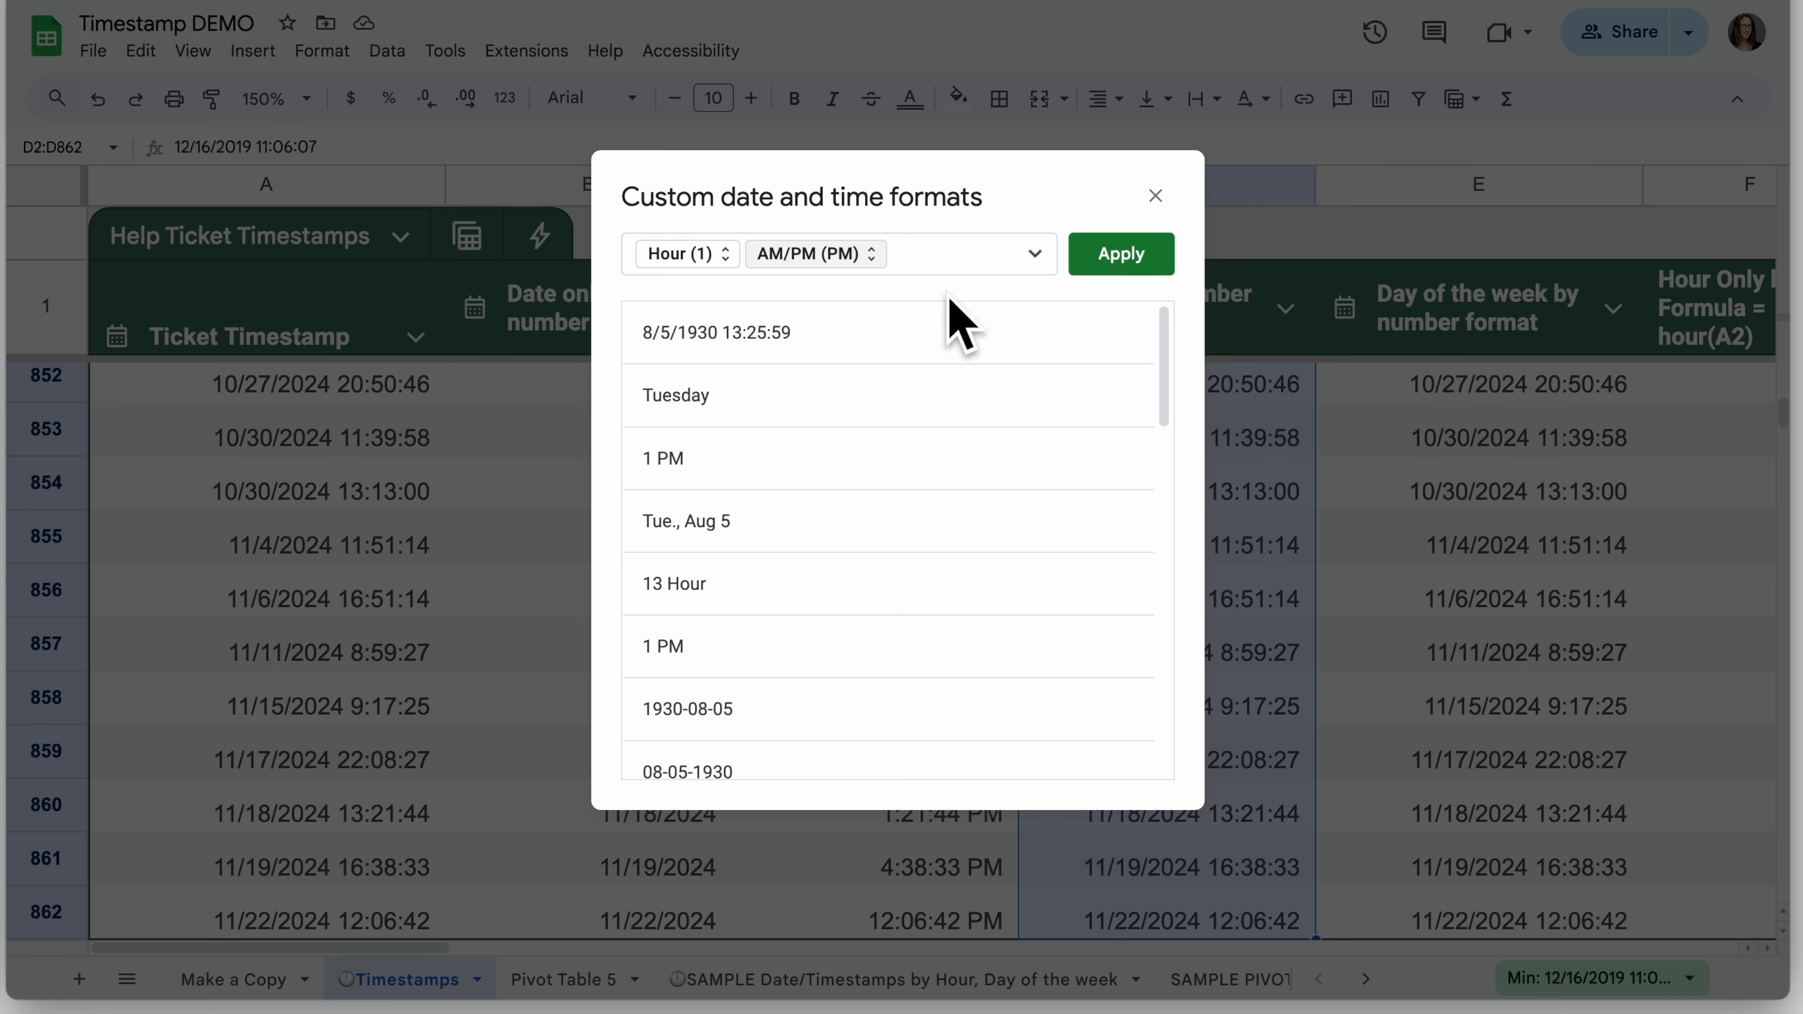
pyautogui.click(863, 257)
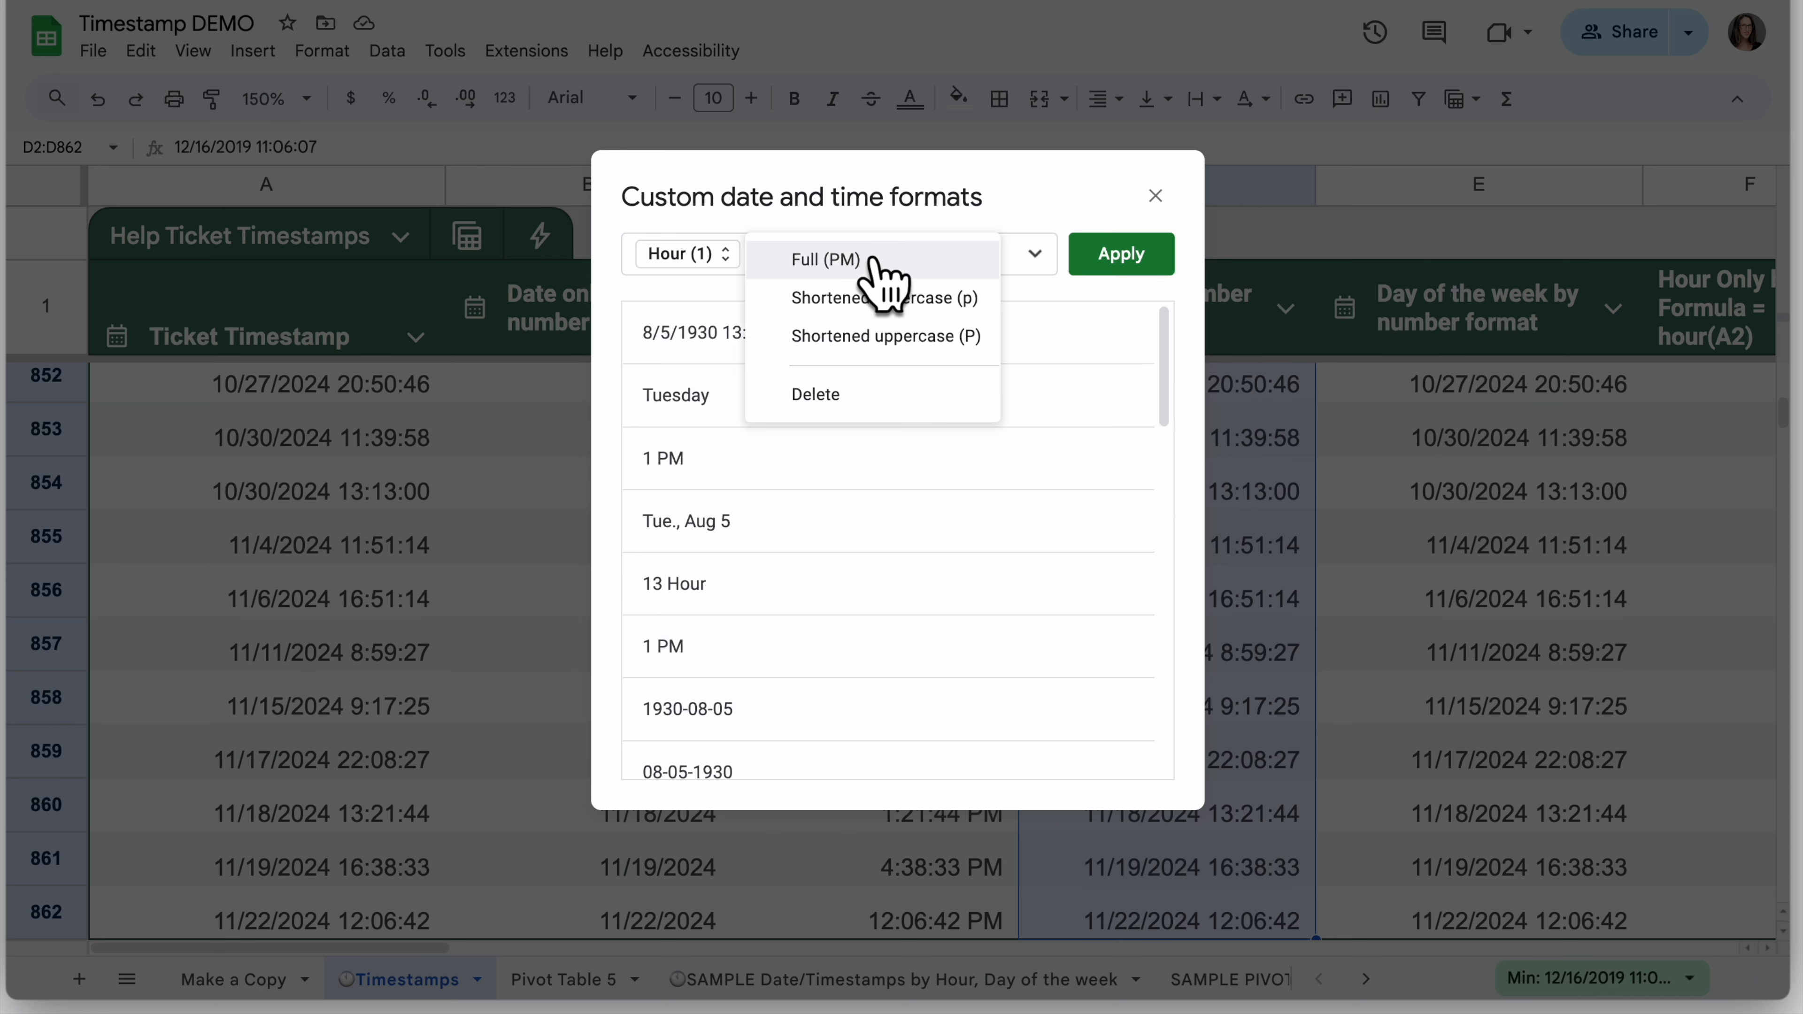
pyautogui.click(946, 258)
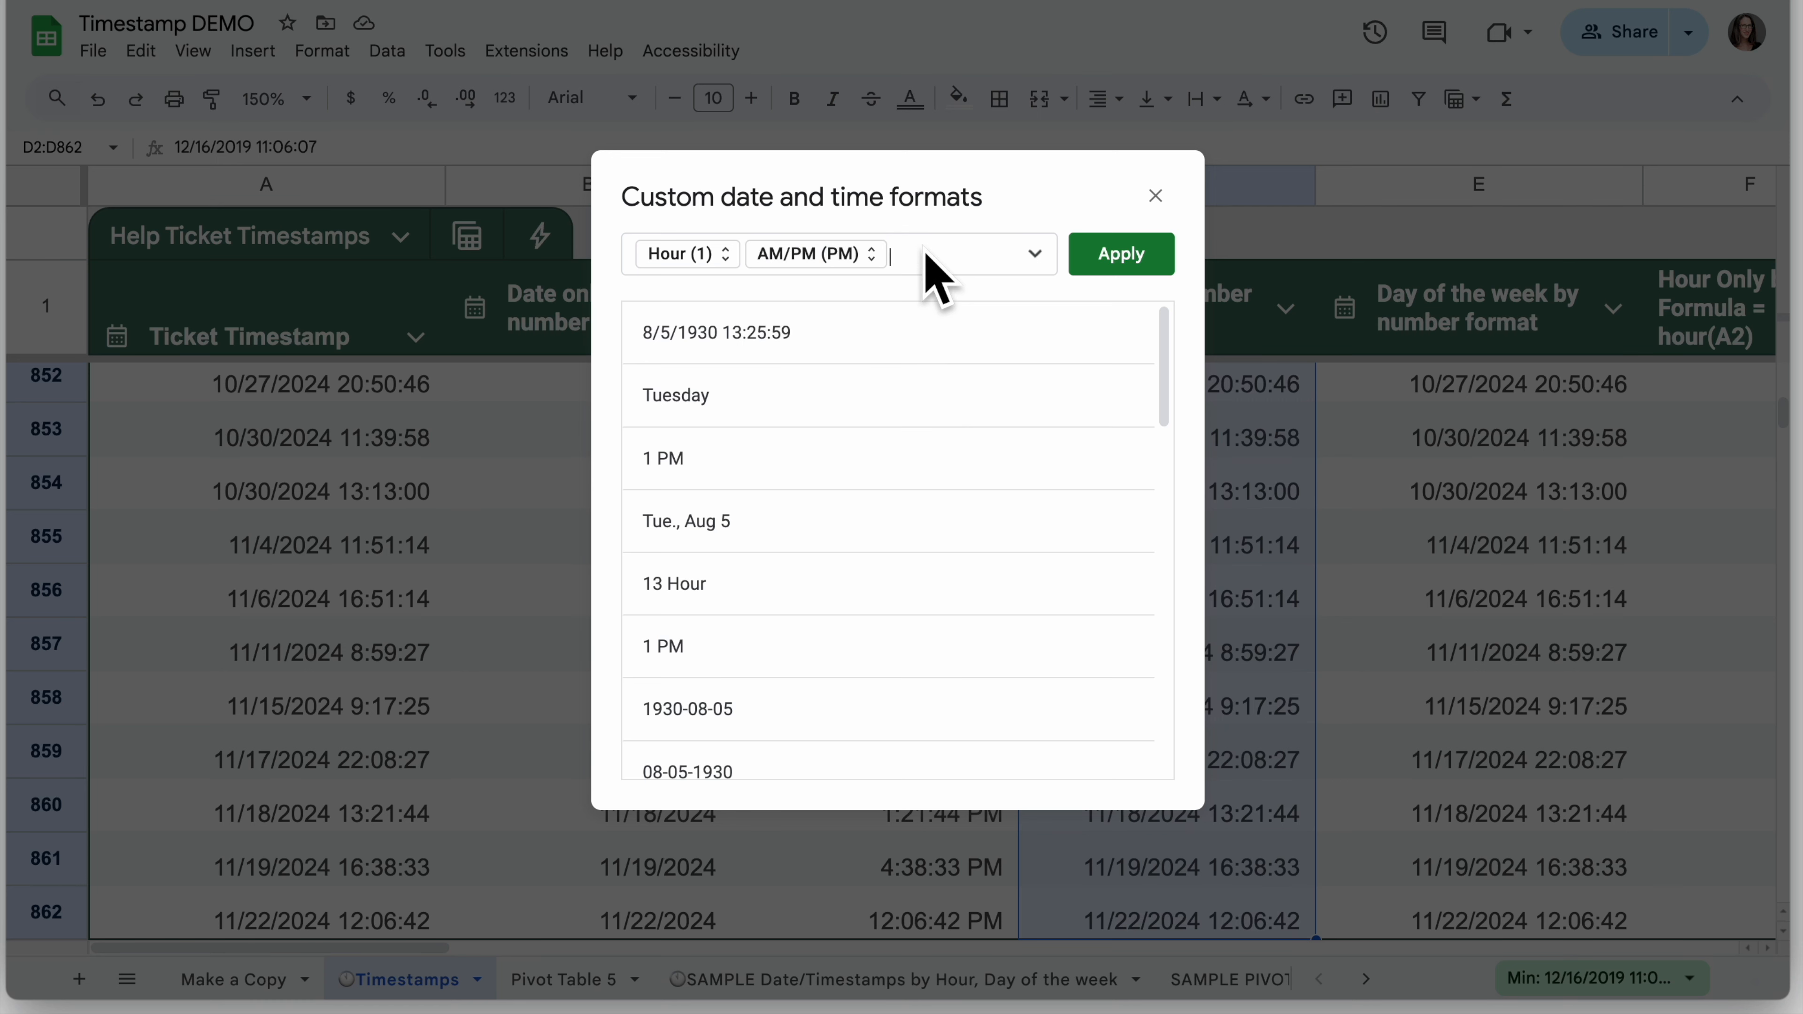
pyautogui.press('Left')
pyautogui.press('Left')
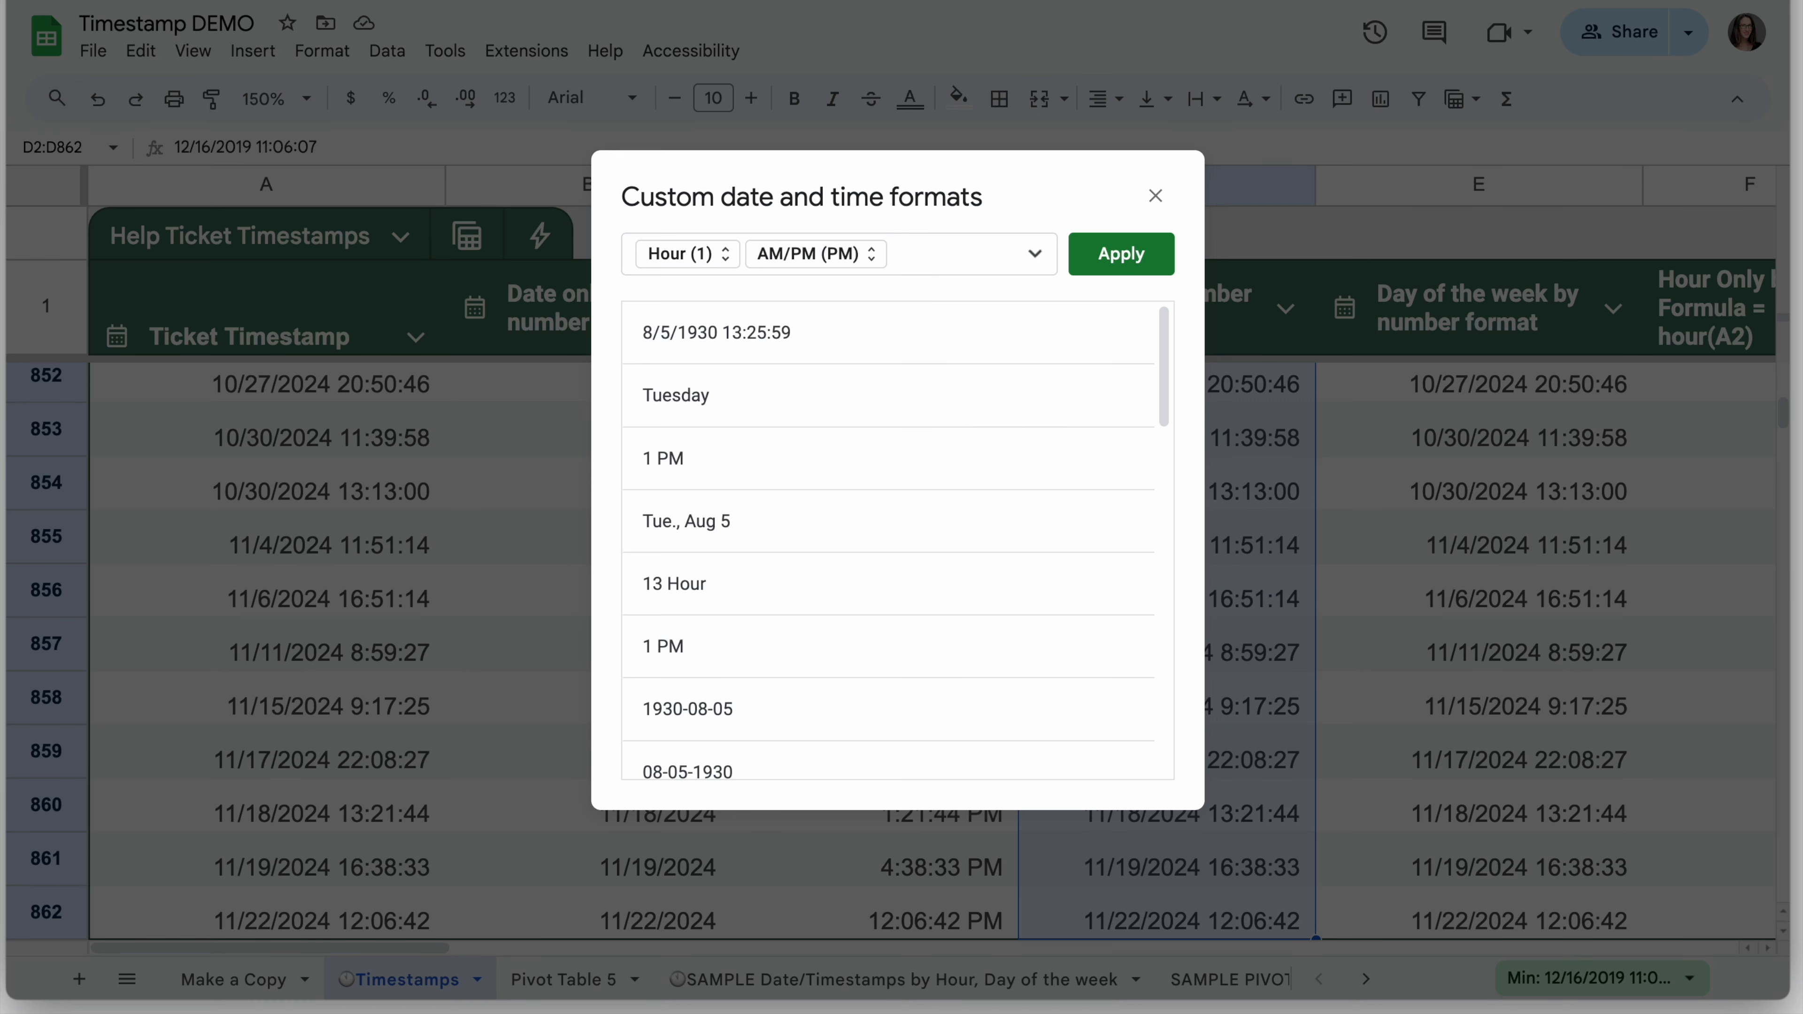
pyautogui.click(943, 252)
pyautogui.click(1086, 269)
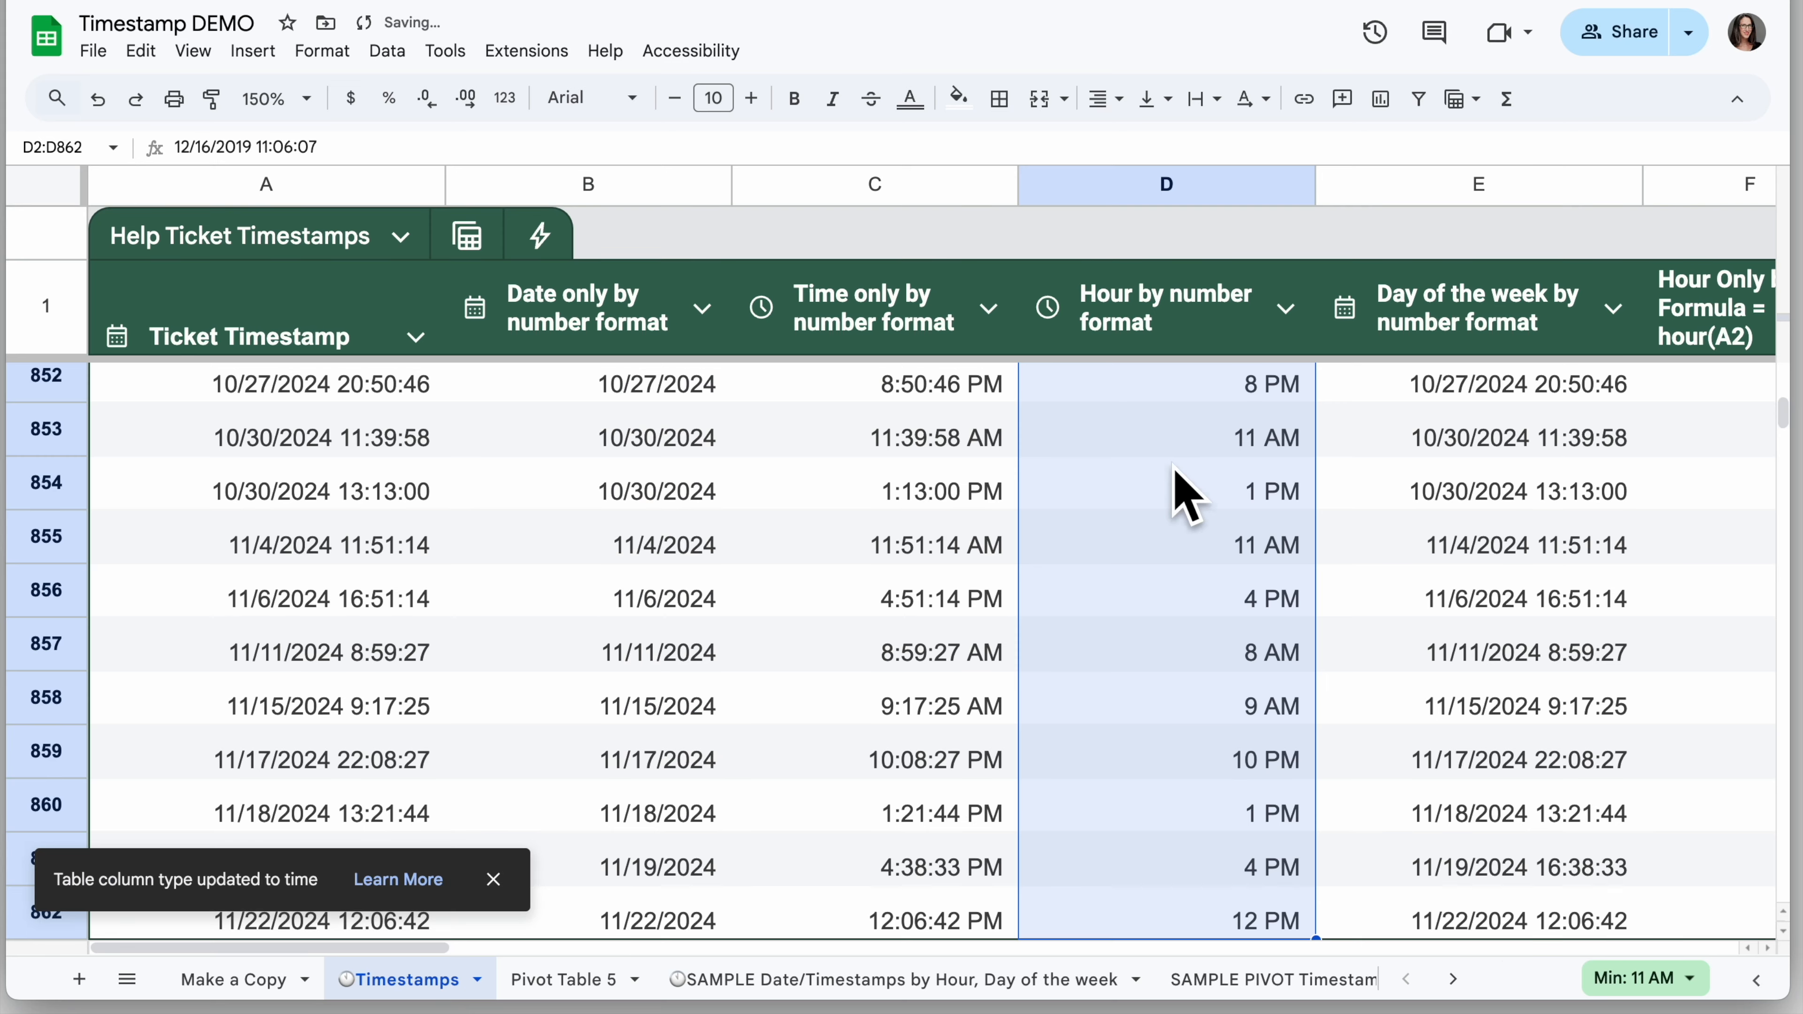
pyautogui.click(1183, 520)
pyautogui.press('super+Up')
pyautogui.press('Down')
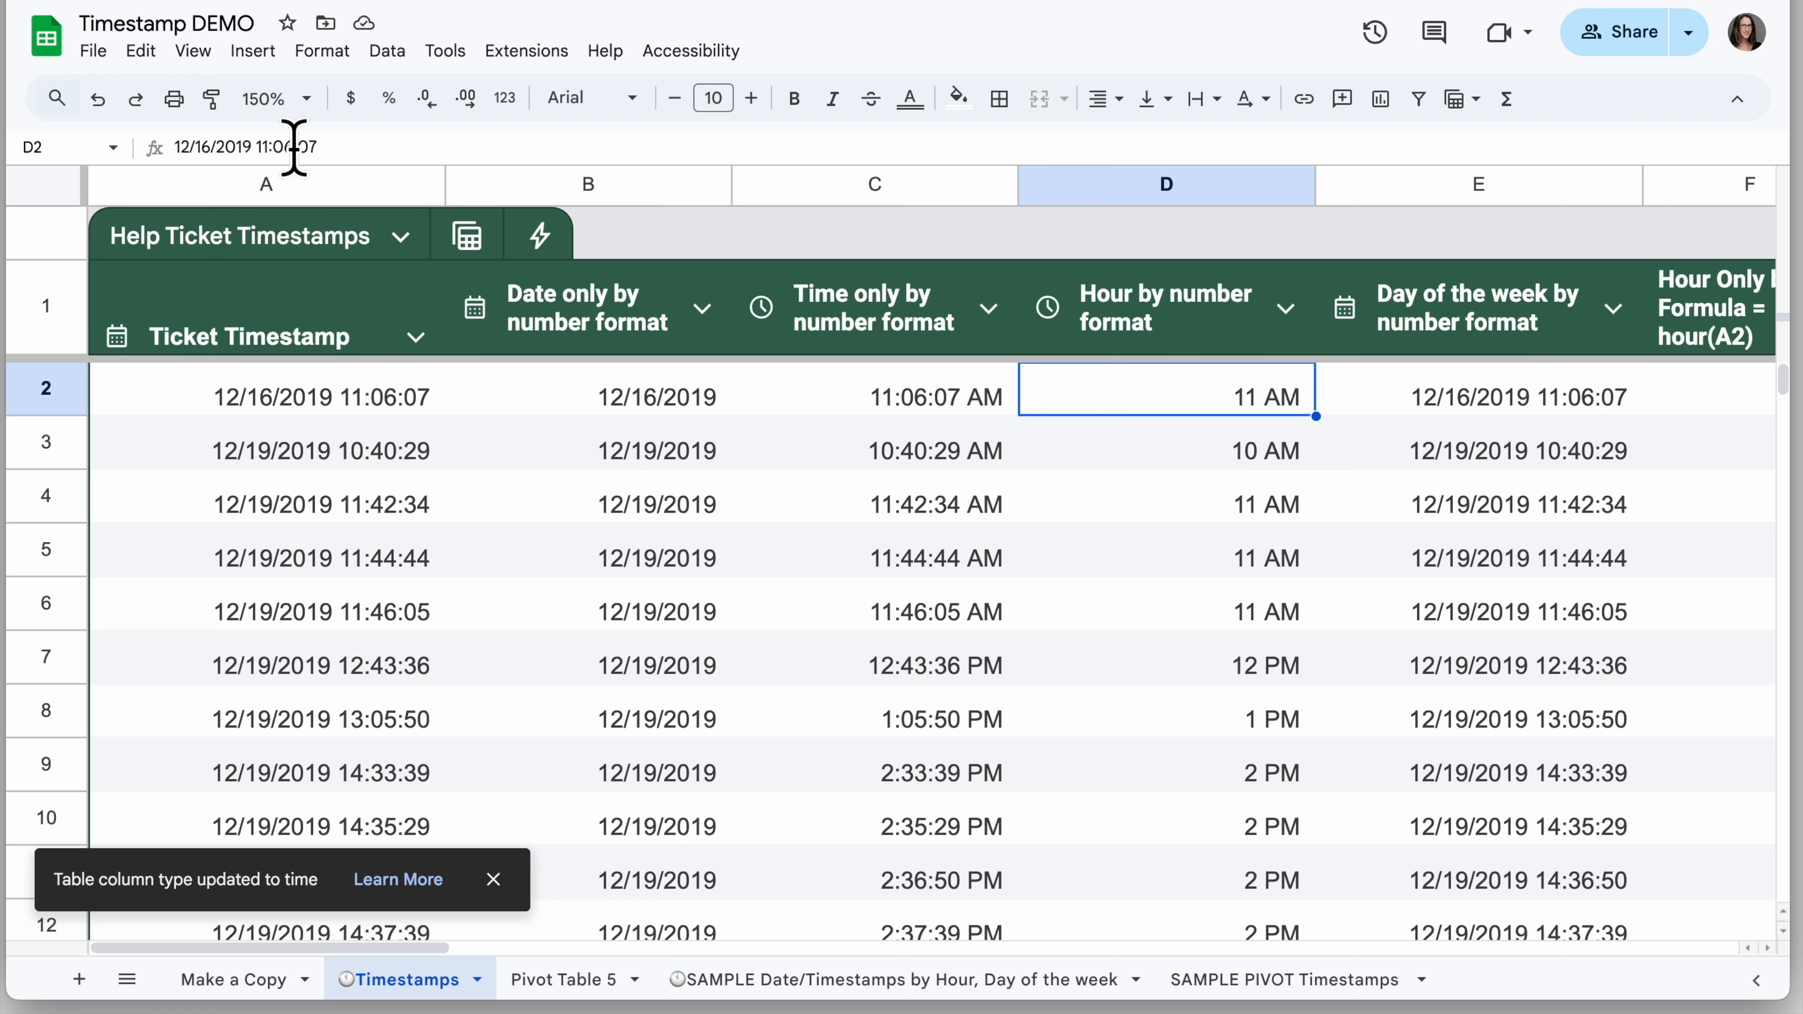
# Start a custom date and time format for the "Day of the week by number format" column, E2:E862, and clear all its existing components.
pyautogui.hscroll(3, 1235, 419)
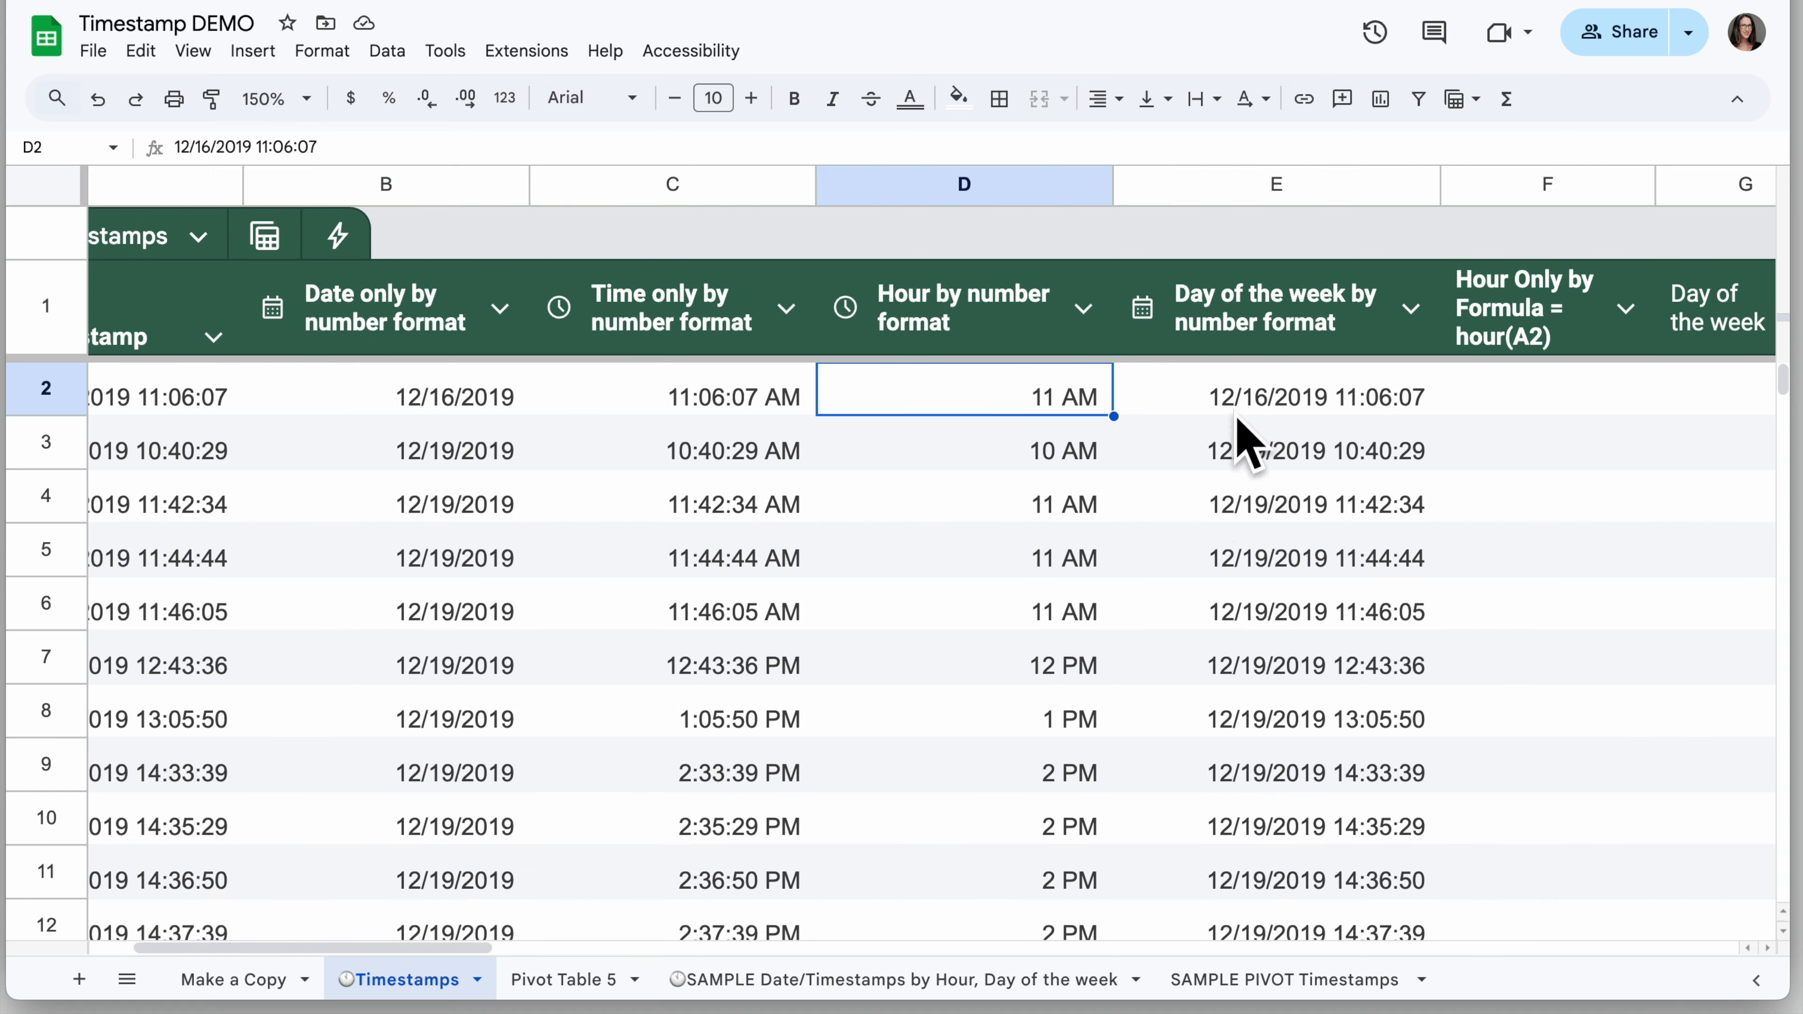
pyautogui.click(1224, 410)
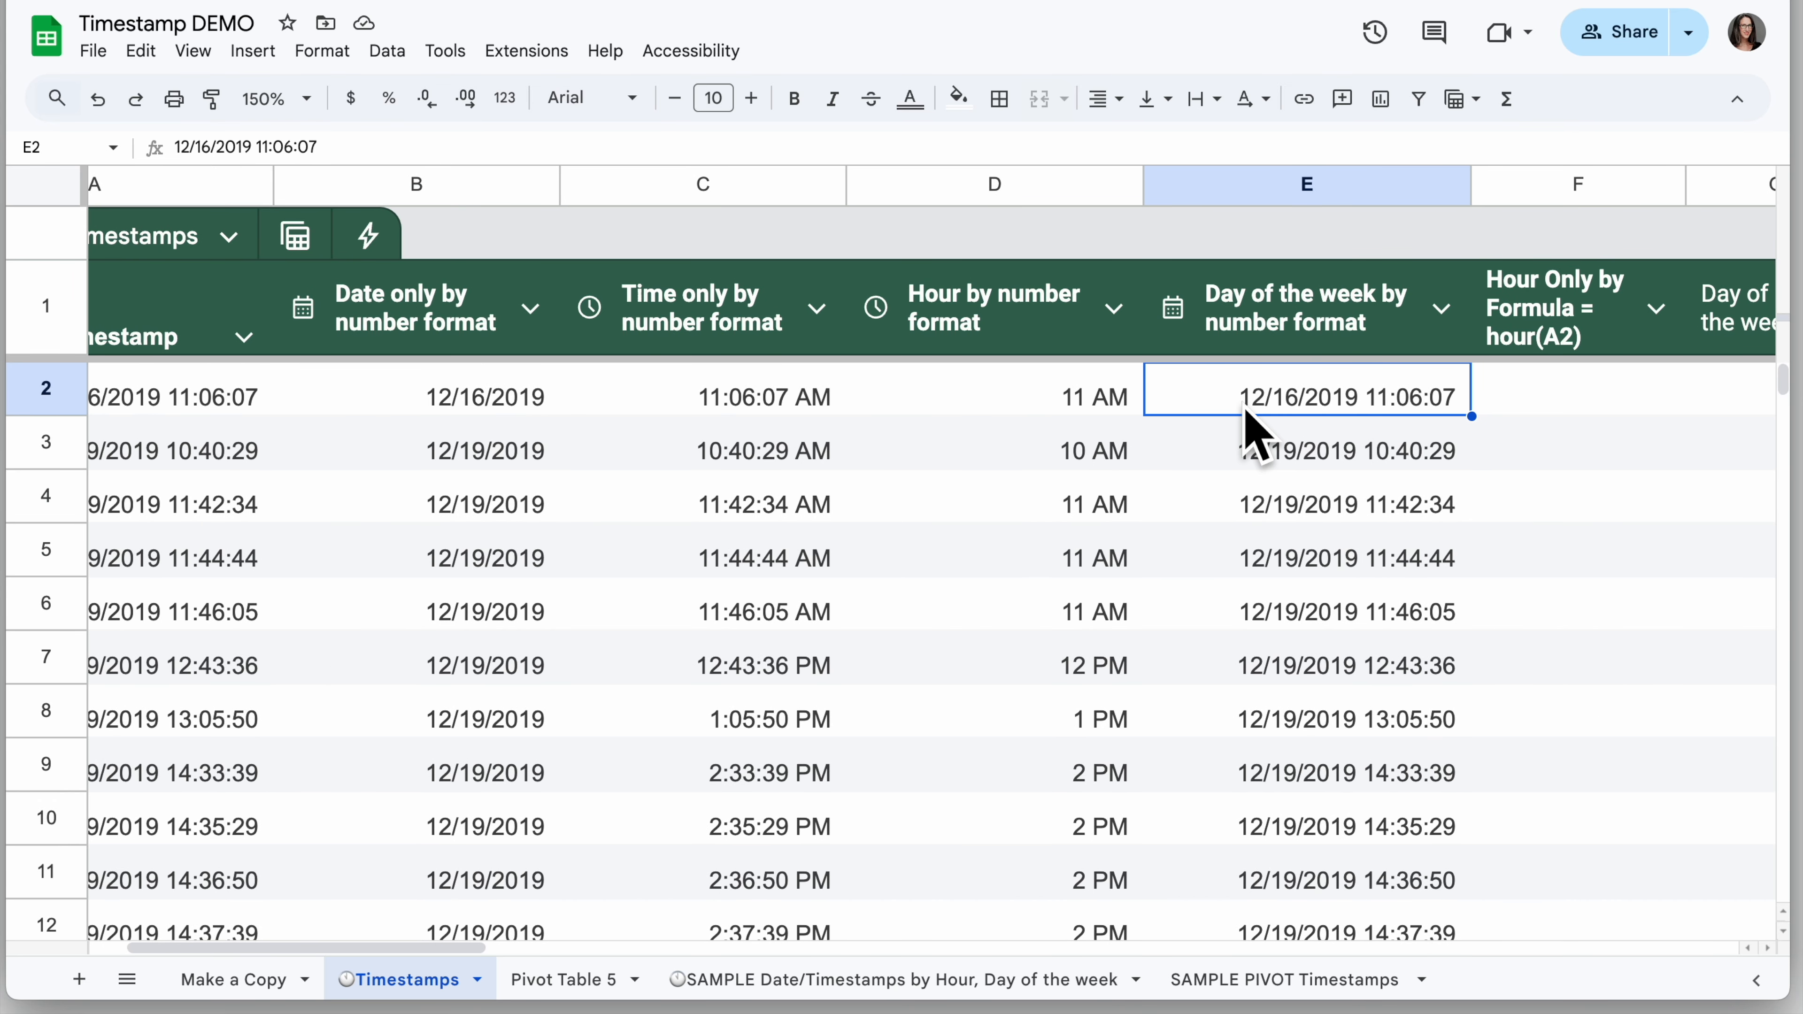
pyautogui.press('super+shift+Down')
pyautogui.click(334, 51)
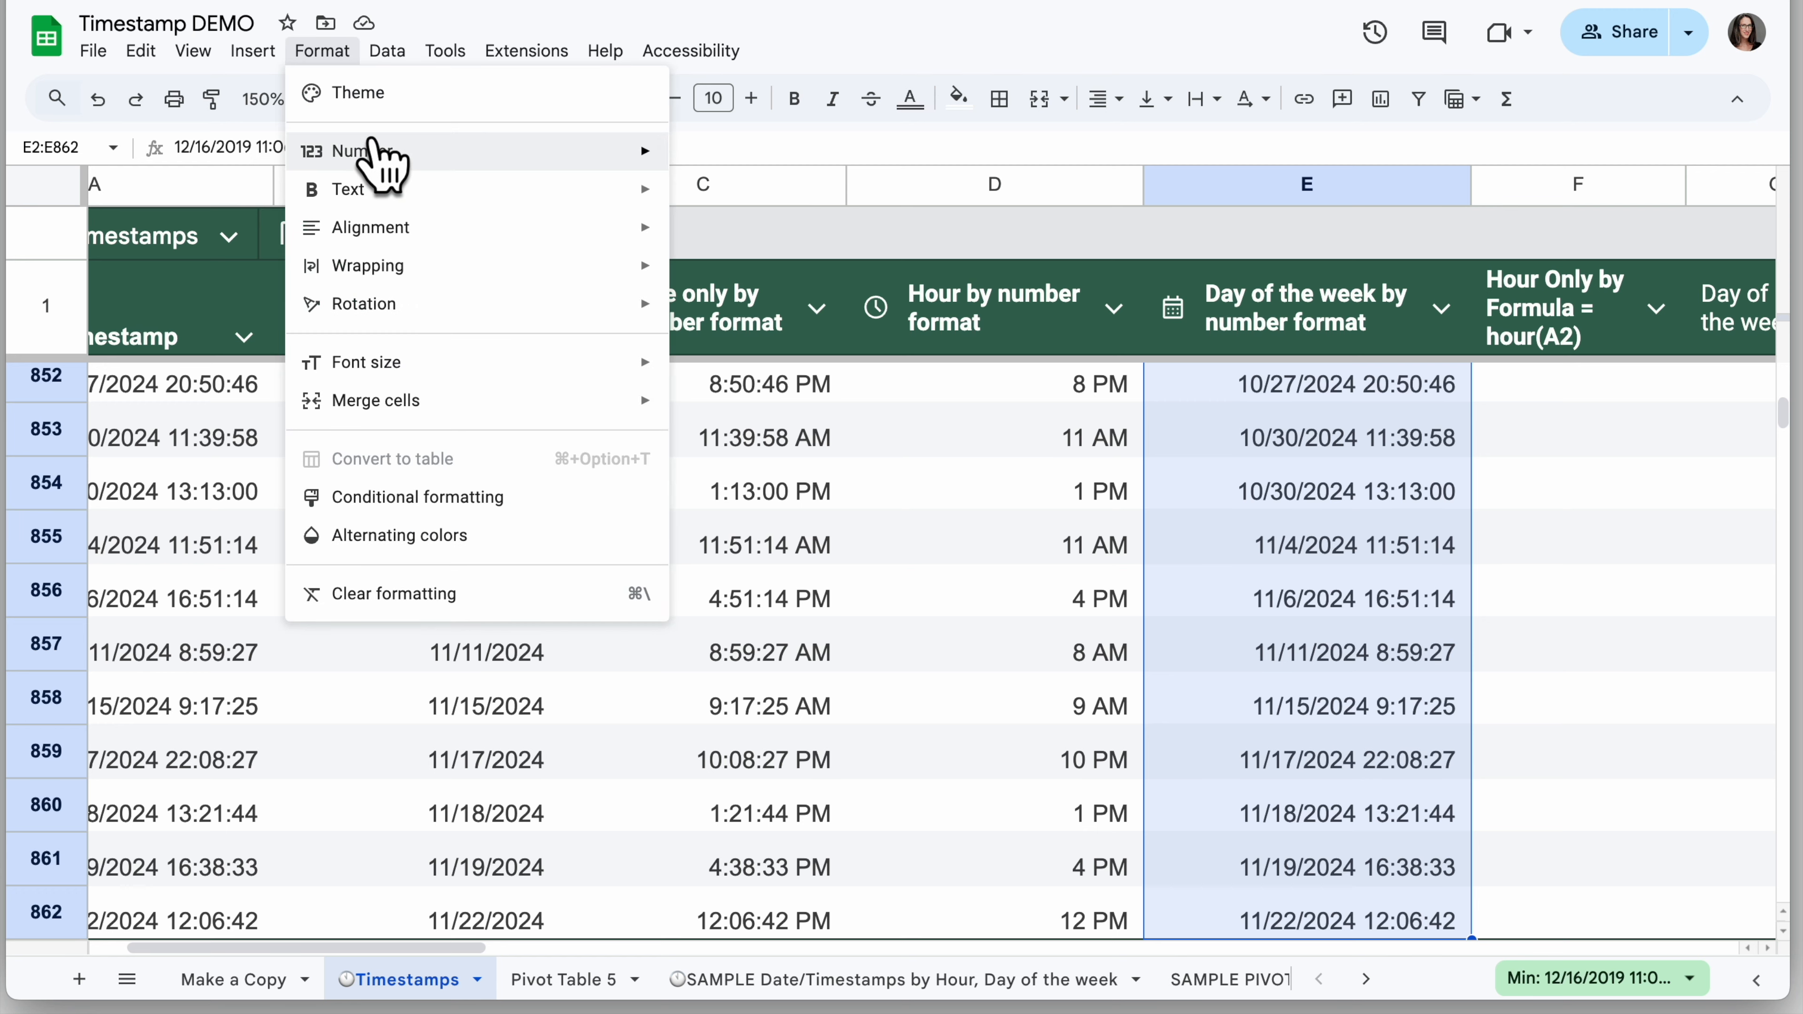
pyautogui.moveTo(376, 158)
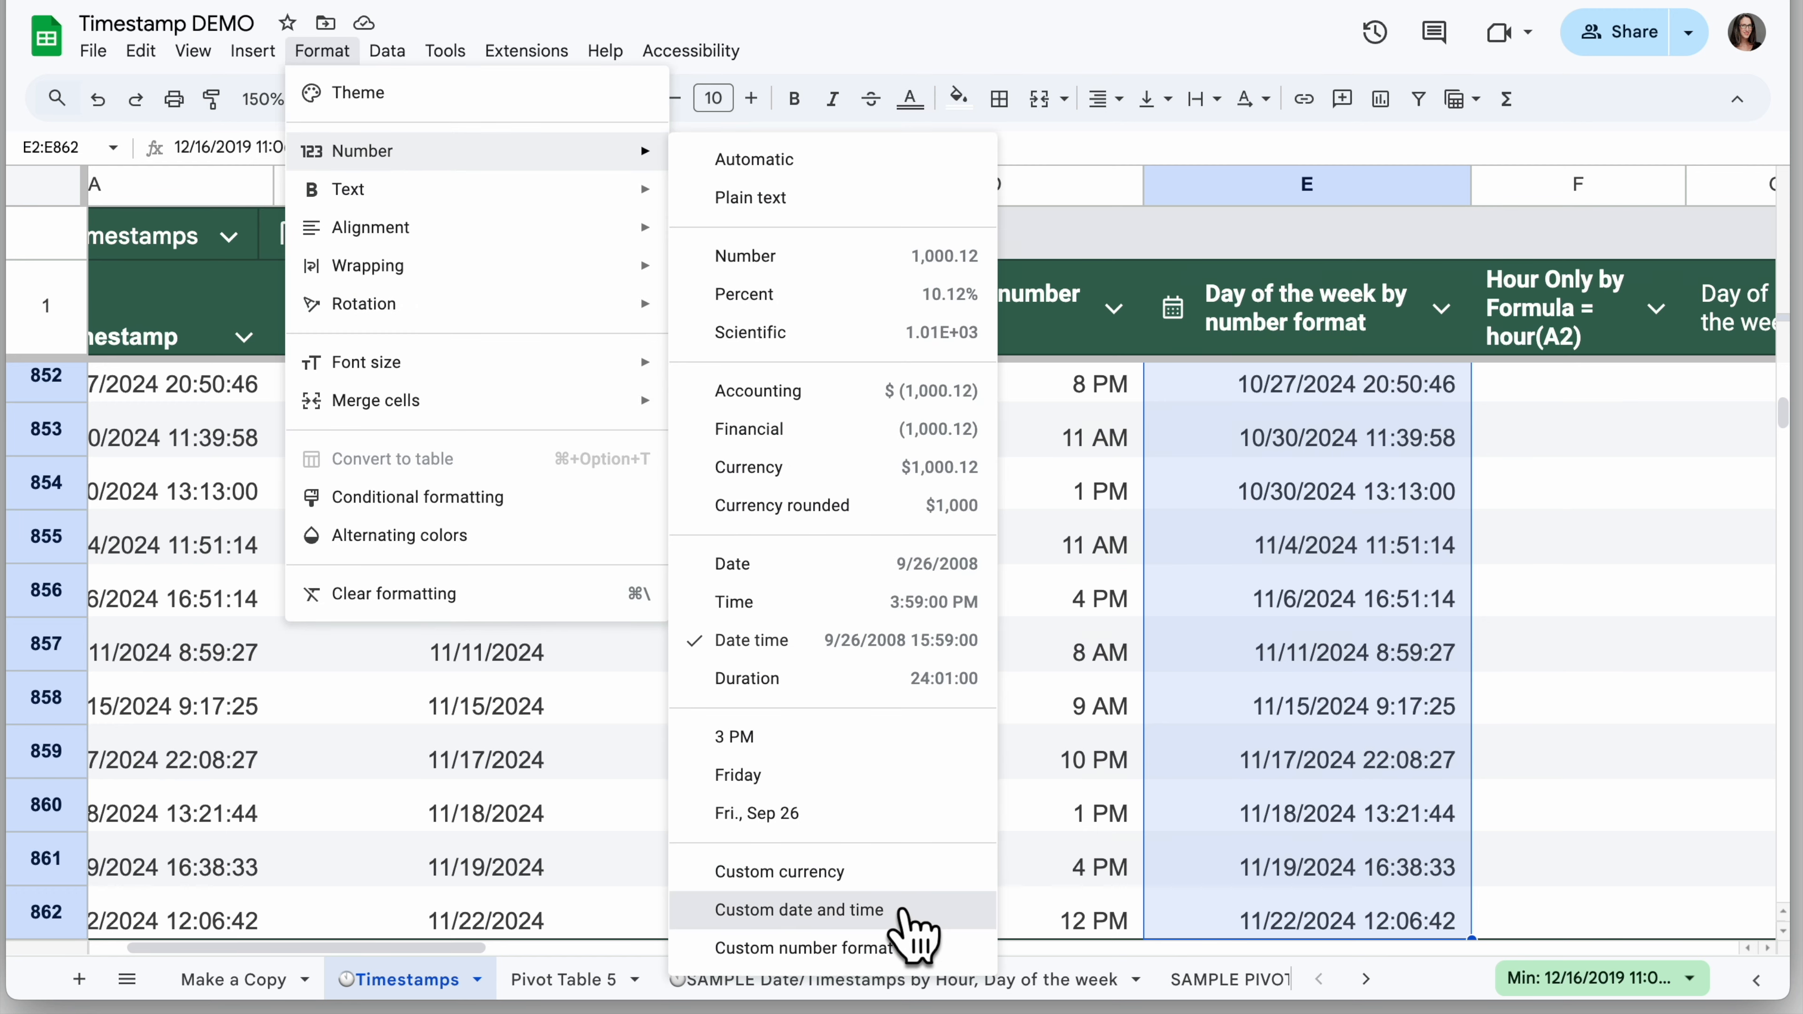
pyautogui.click(838, 910)
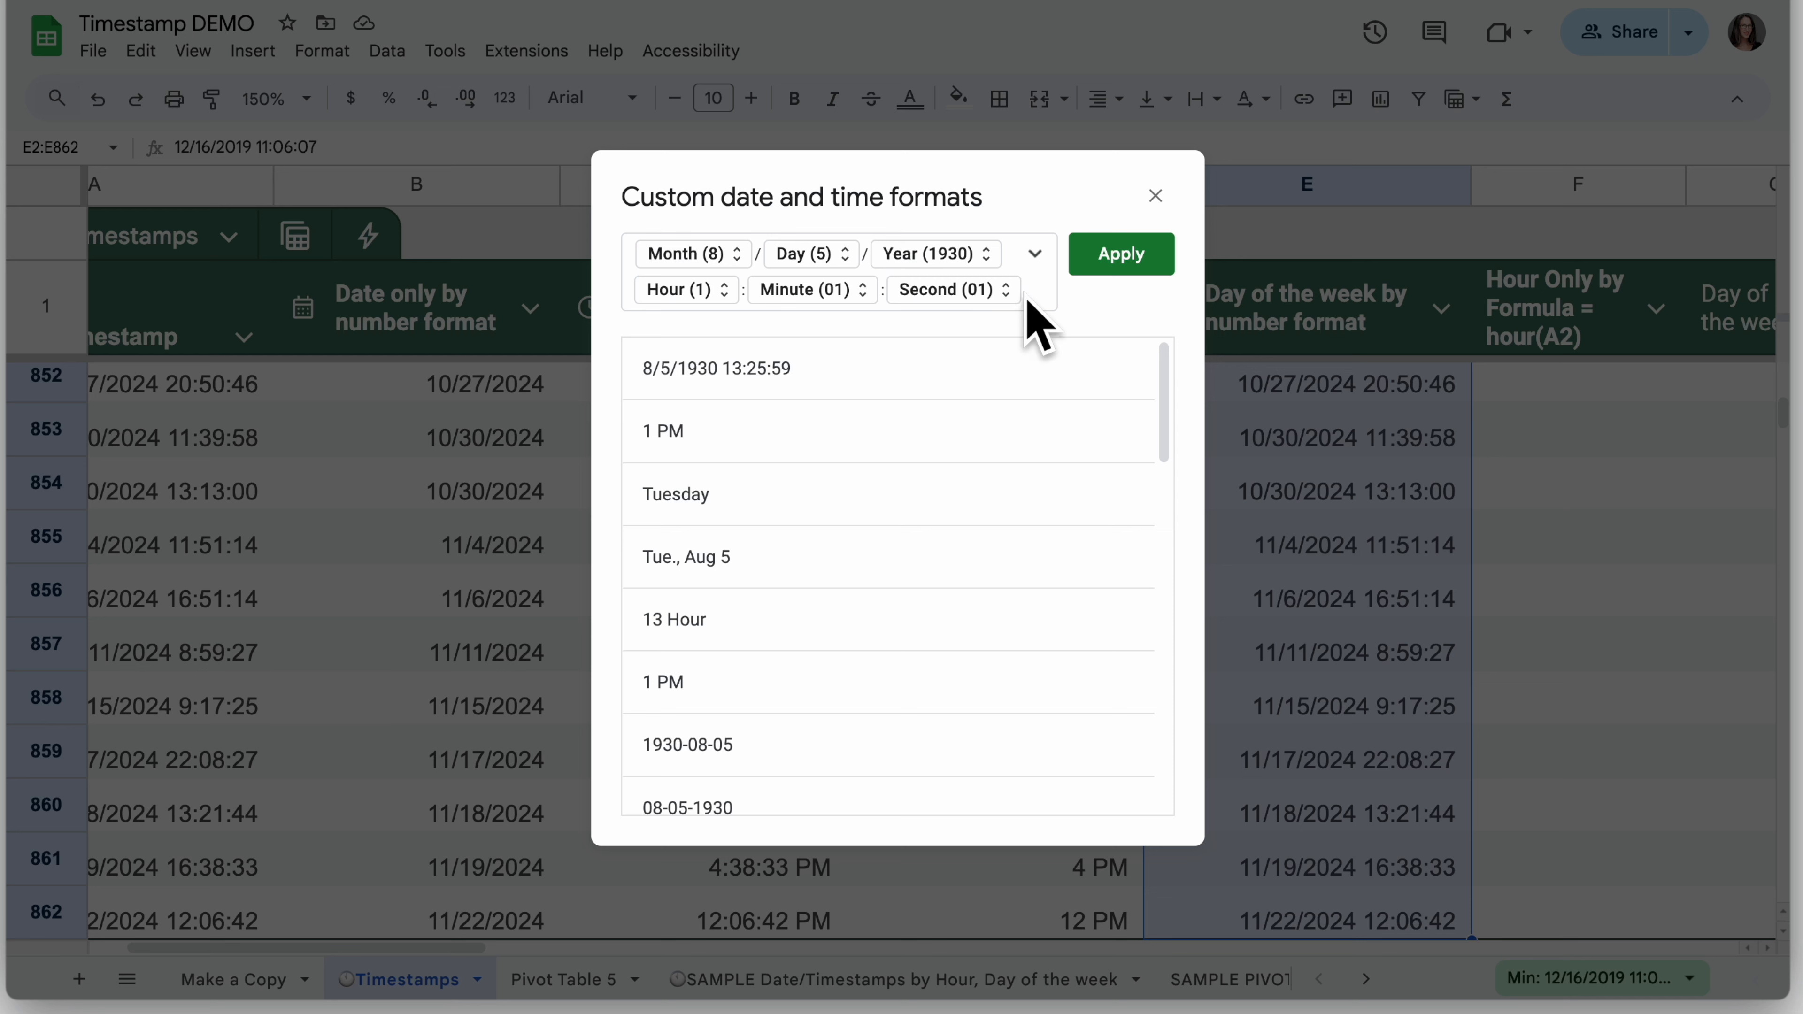
pyautogui.click(1006, 292)
pyautogui.click(1003, 372)
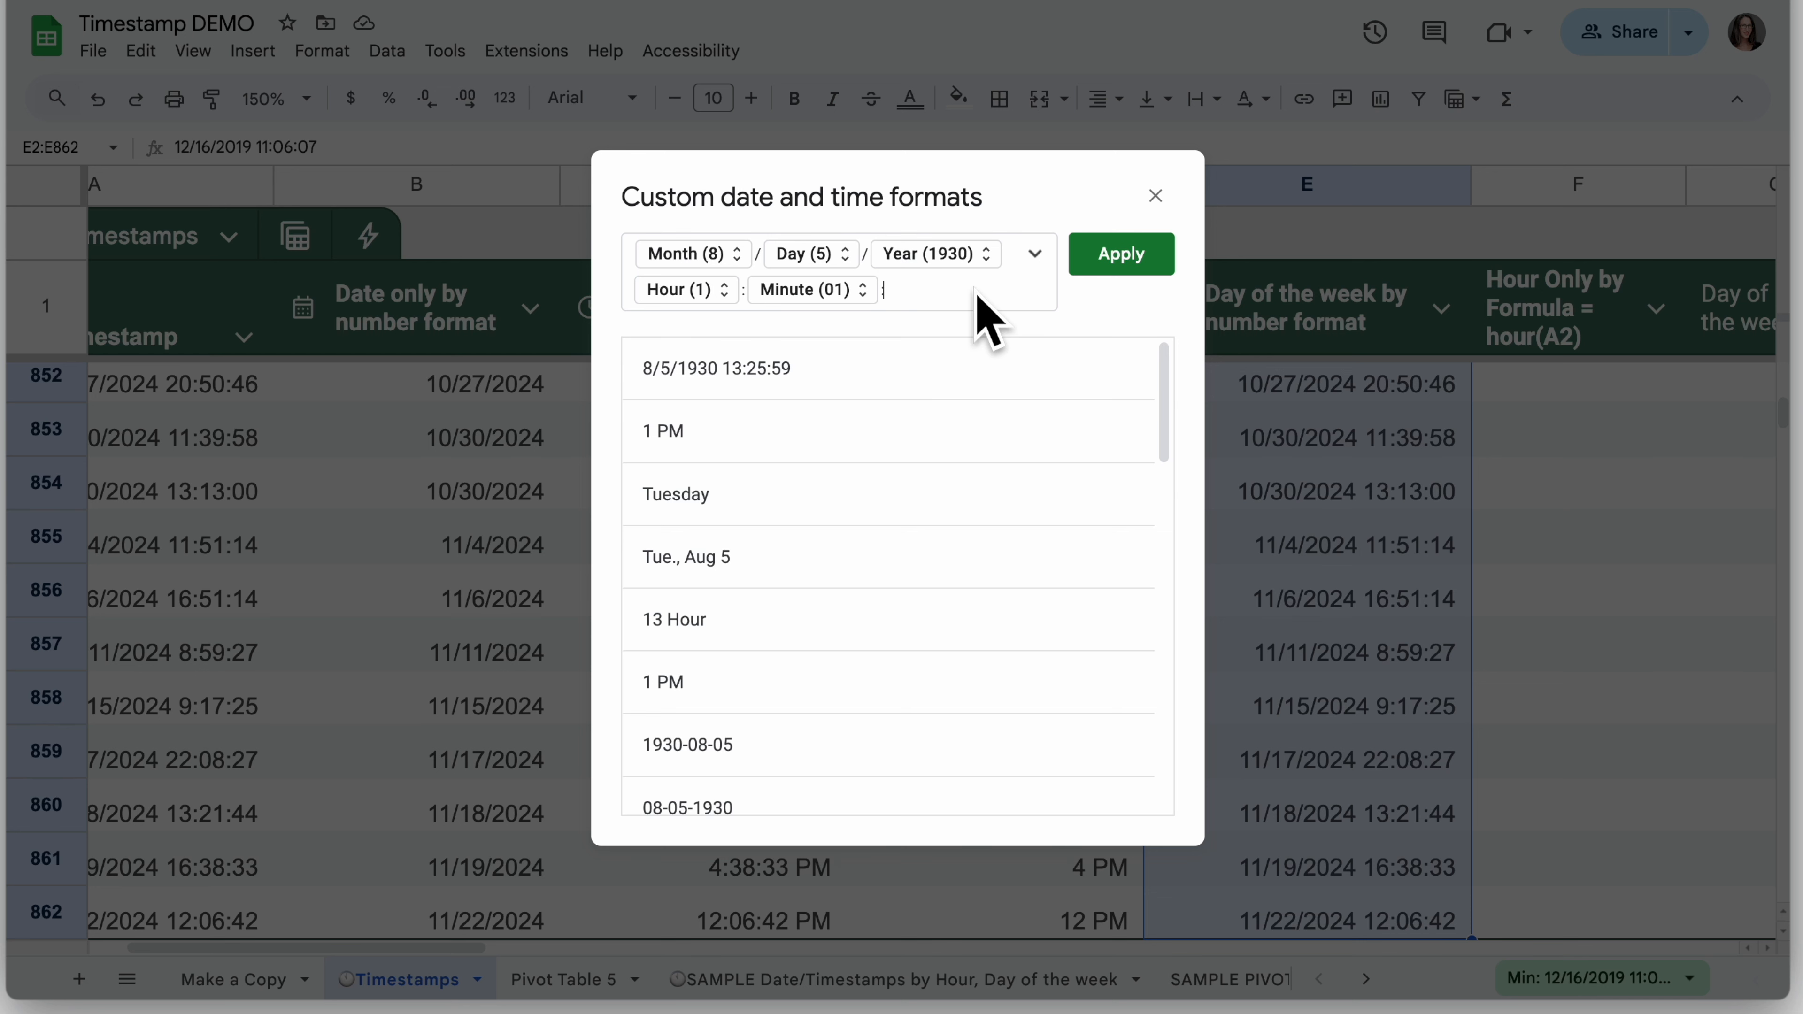
pyautogui.press('BackSpace')
pyautogui.press('BackSpace')
pyautogui.press('BackSpace')
pyautogui.press('BackSpace')
pyautogui.press('BackSpace')
pyautogui.press('BackSpace')
pyautogui.press('BackSpace')
pyautogui.press('BackSpace')
pyautogui.press('BackSpace')
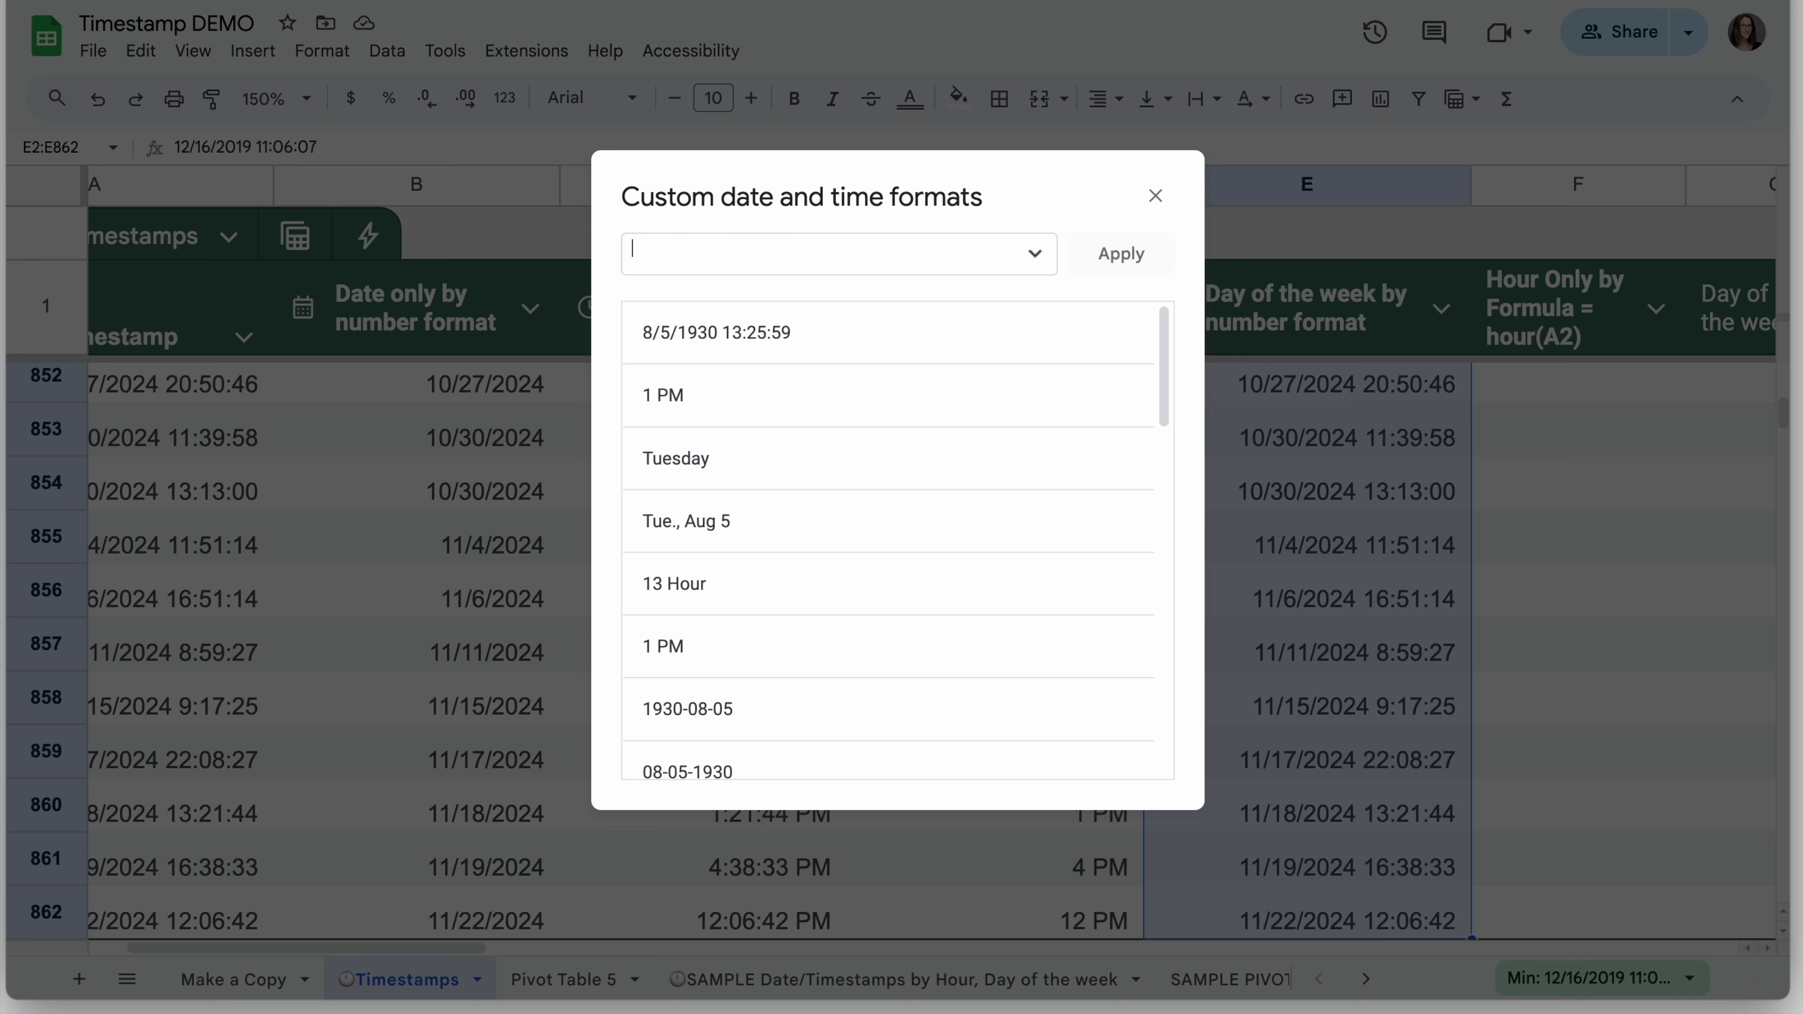
# Add a Day component shown as full name, apply the custom format to E2:E862, and return to the column's first data row.
pyautogui.click(1034, 254)
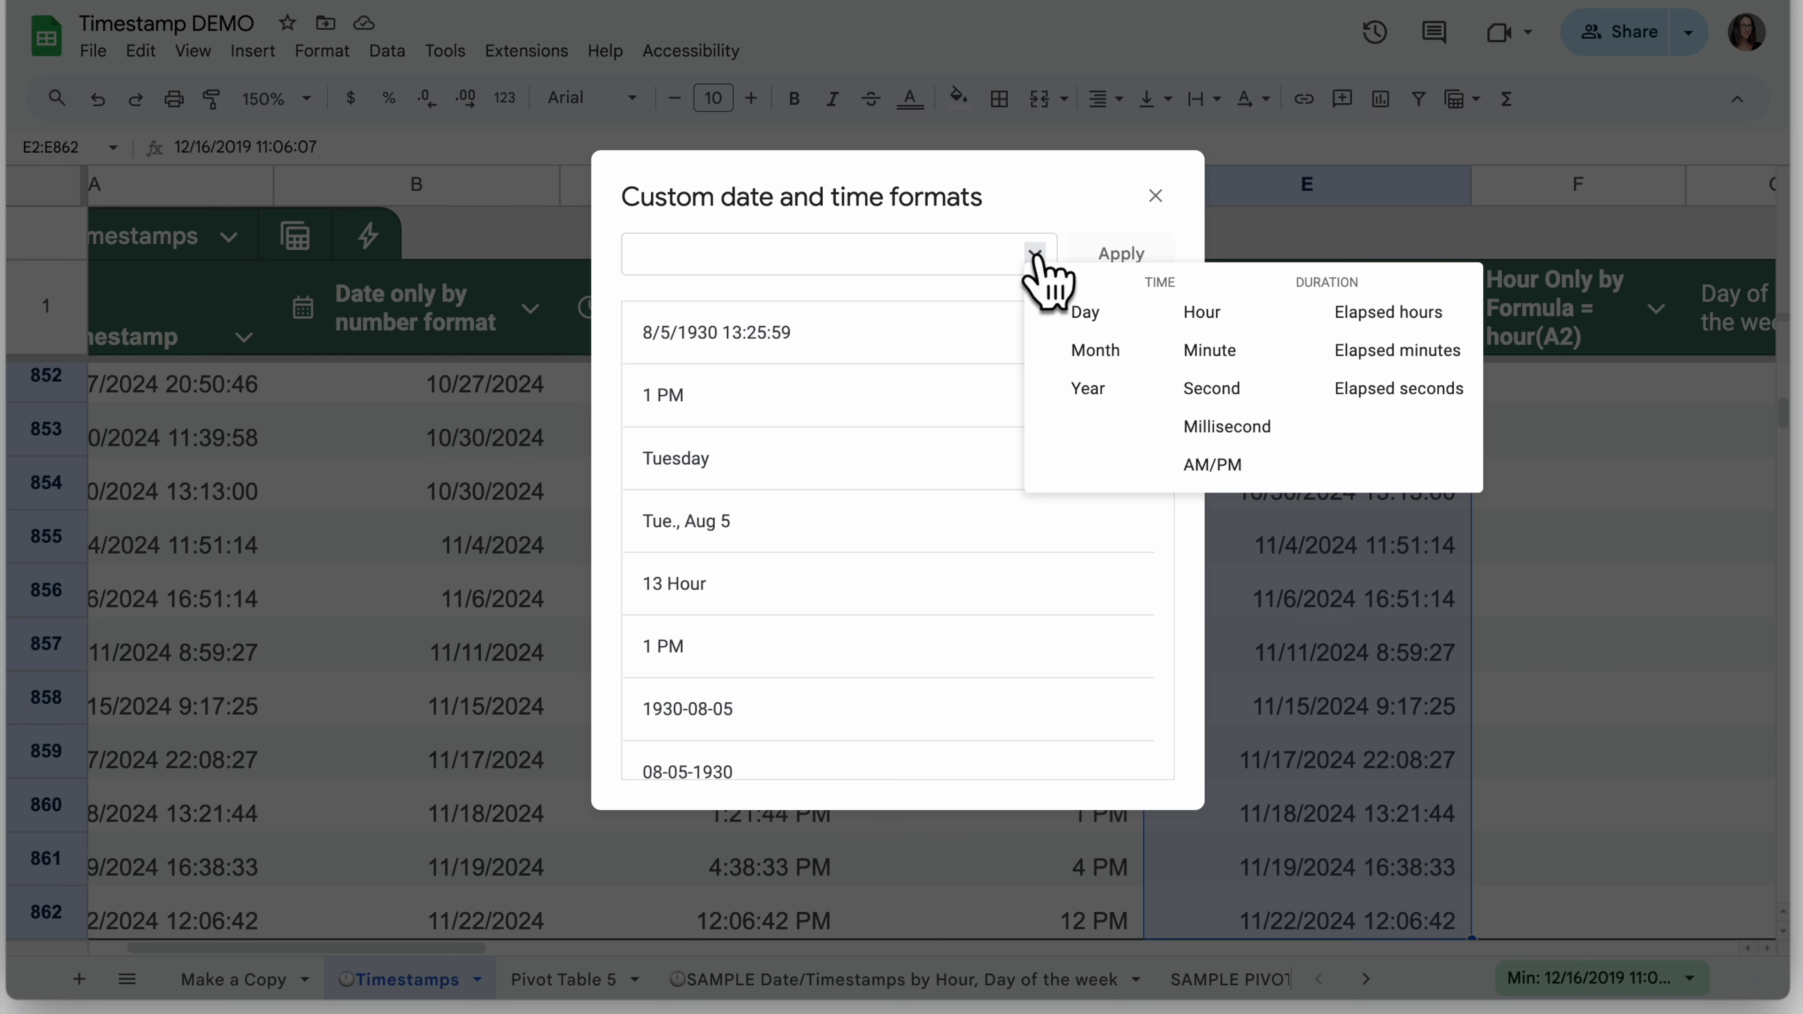
pyautogui.click(1090, 314)
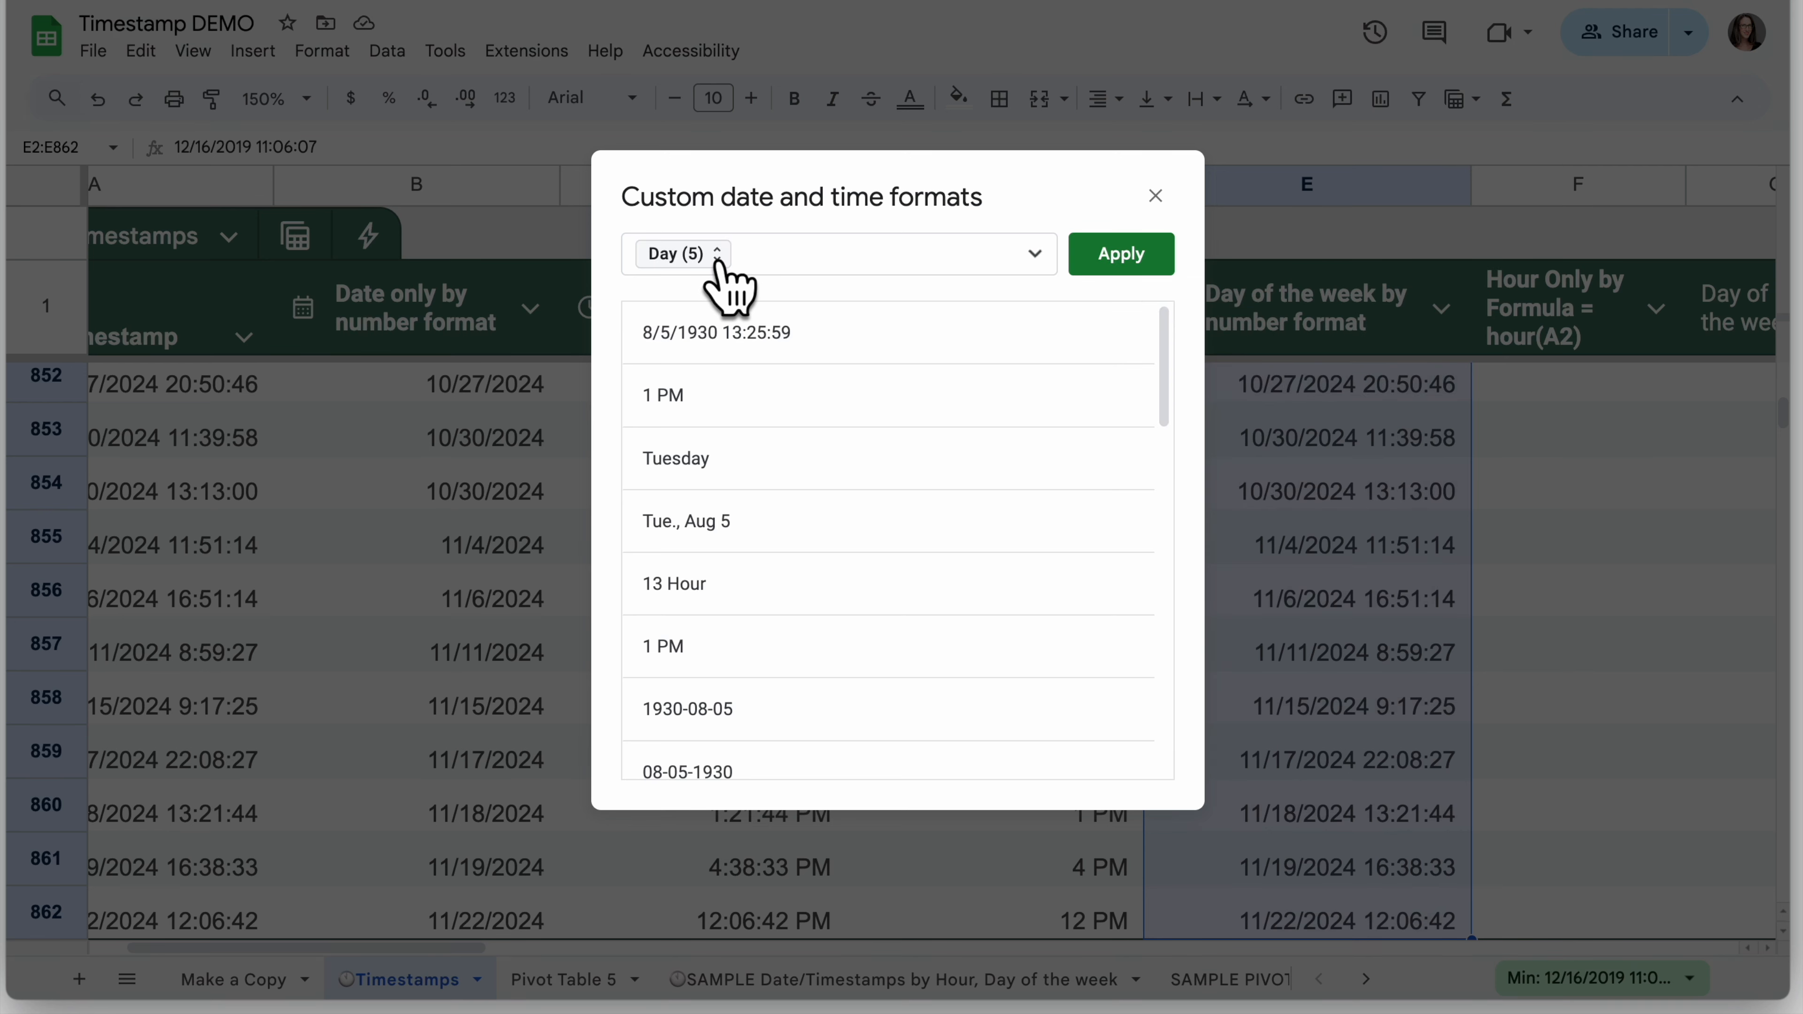
pyautogui.click(719, 262)
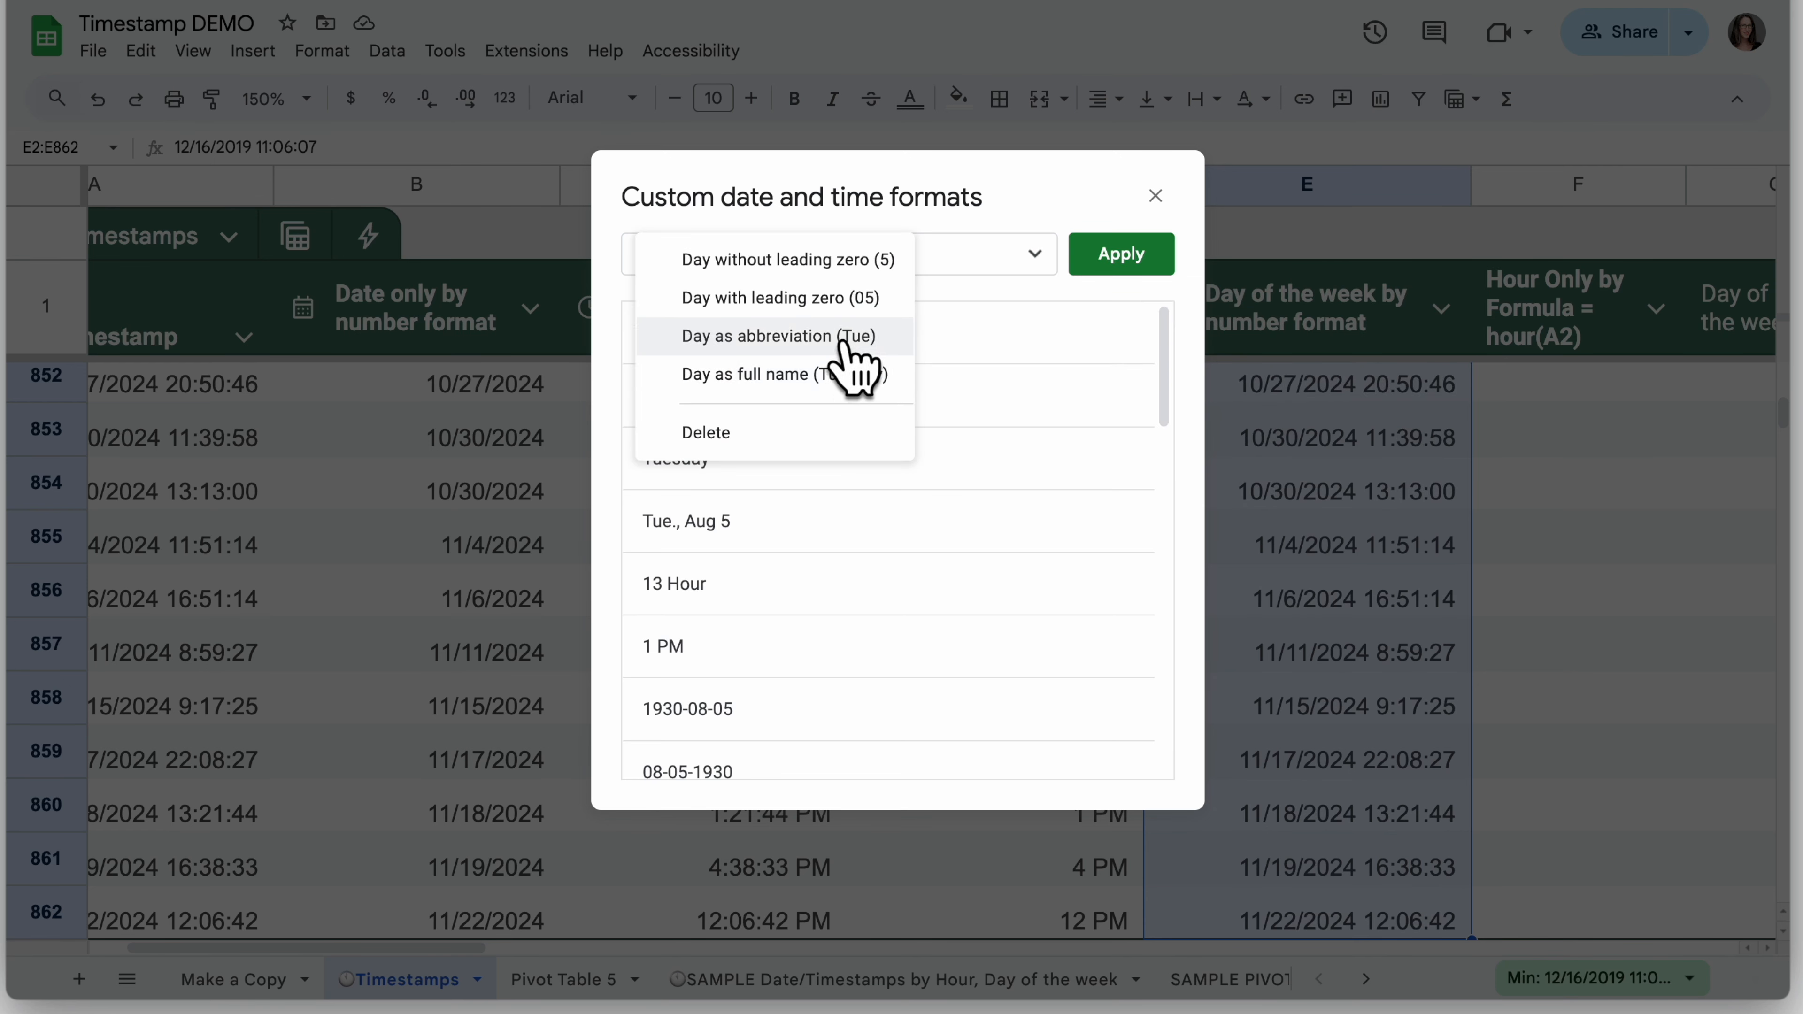
pyautogui.click(845, 379)
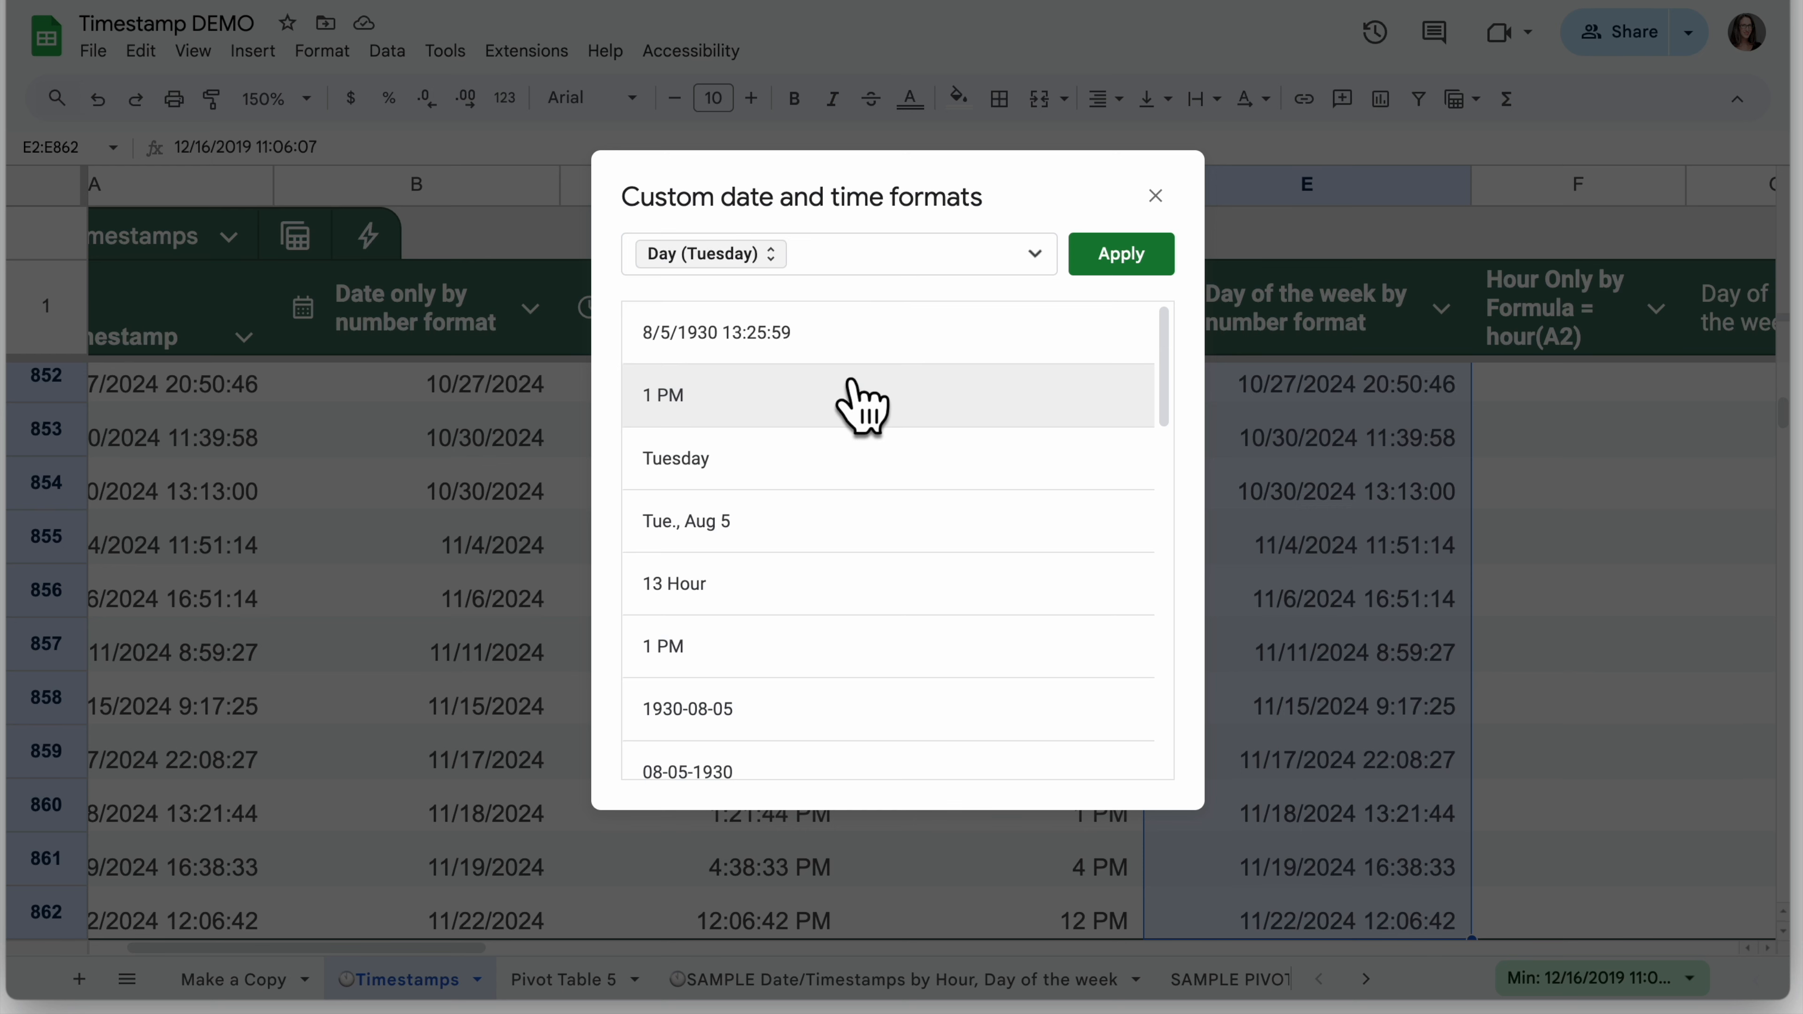
pyautogui.click(1122, 267)
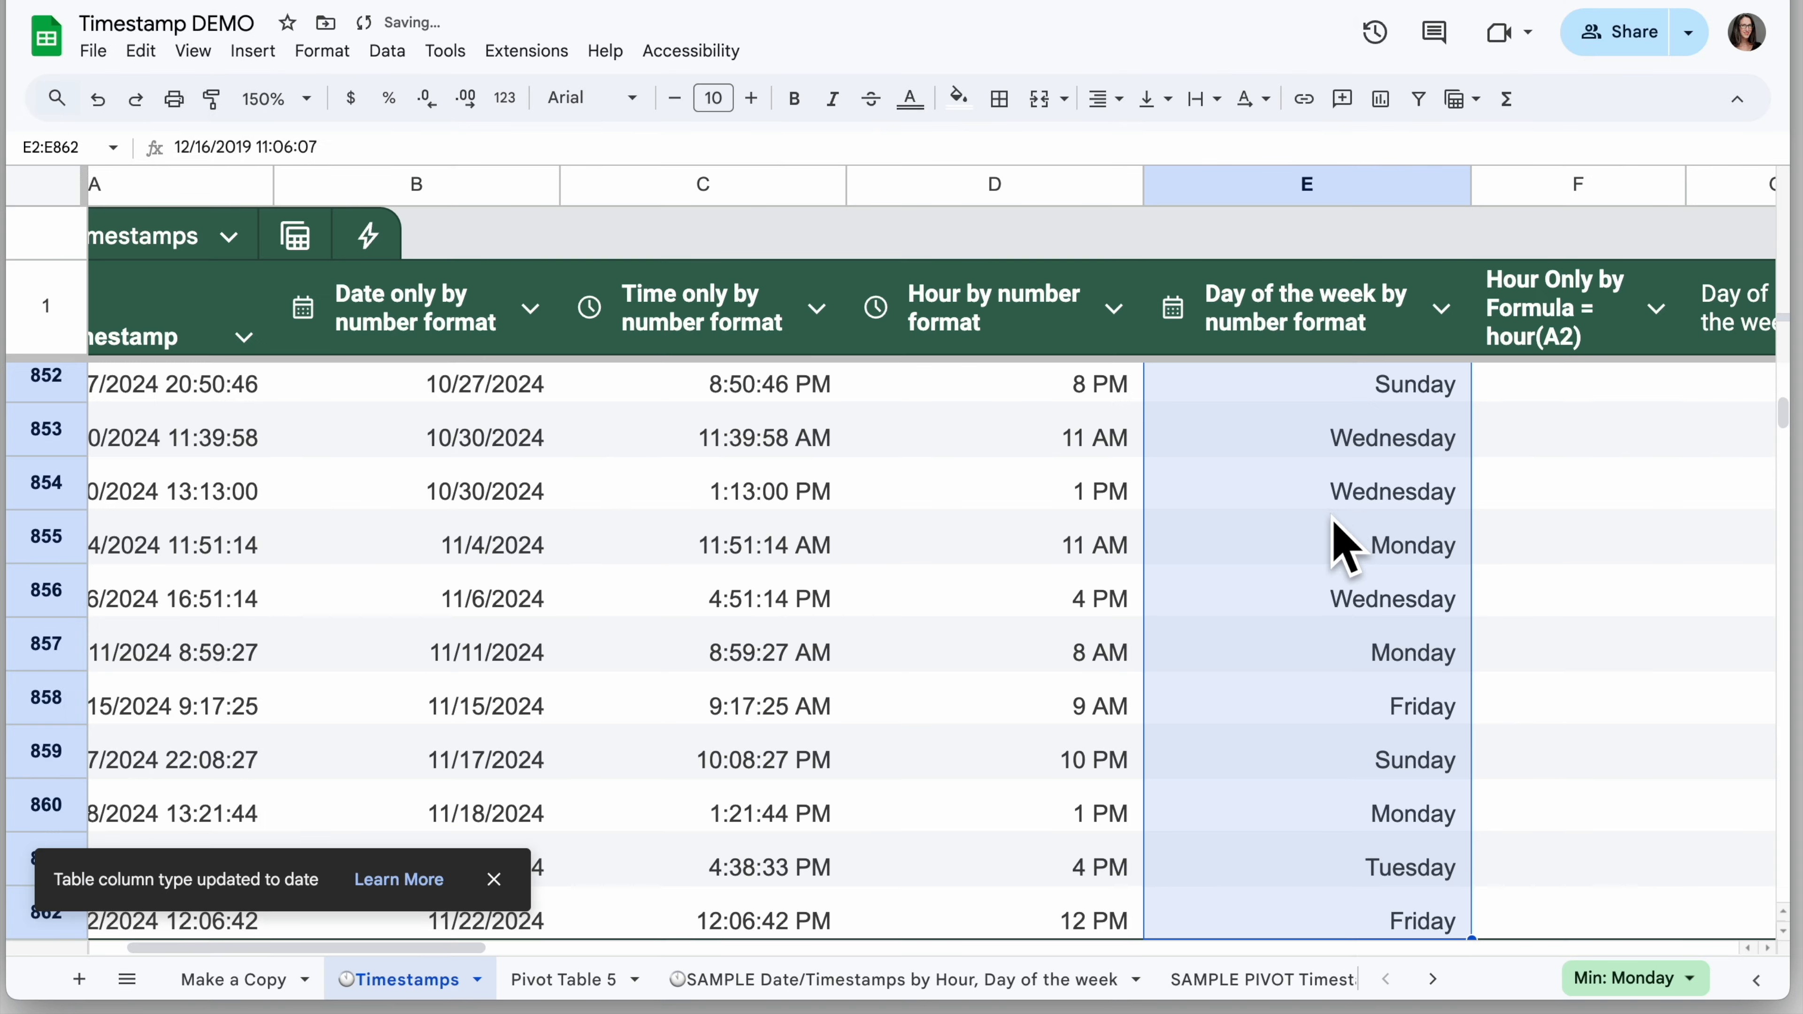
pyautogui.click(1333, 544)
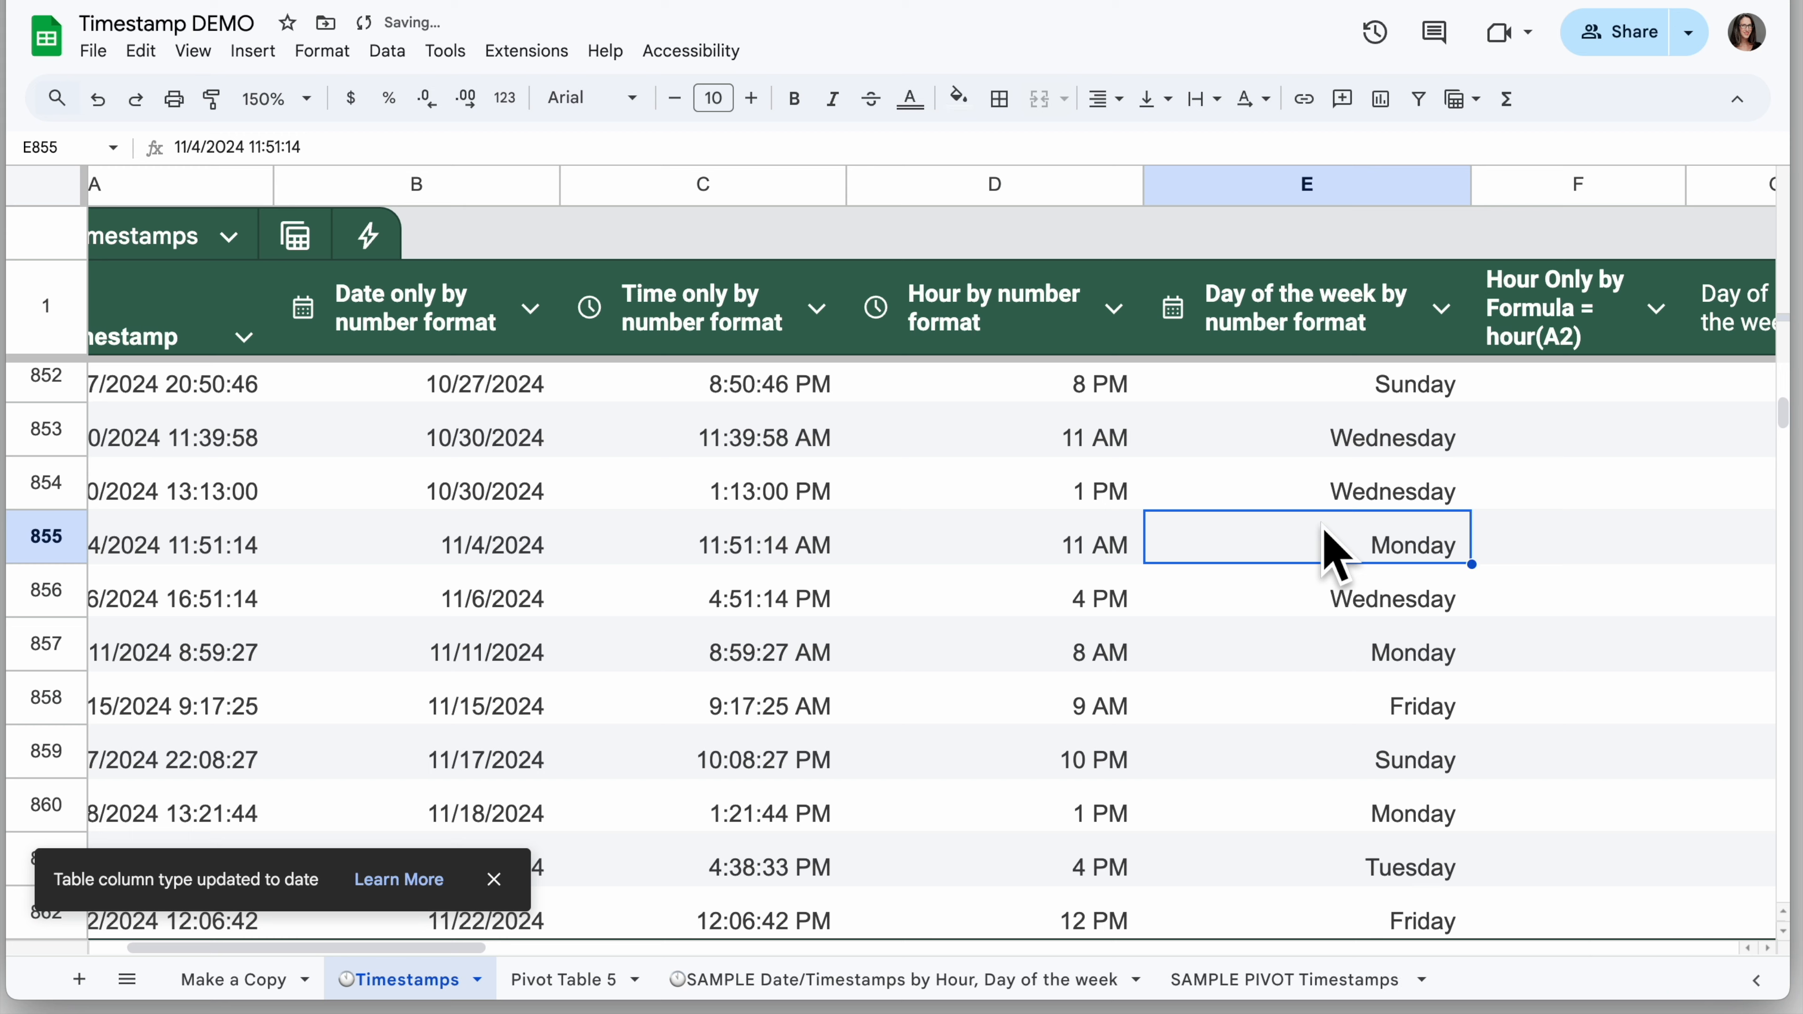
pyautogui.hotkey('ctrl', 'Up')
pyautogui.press('Down')
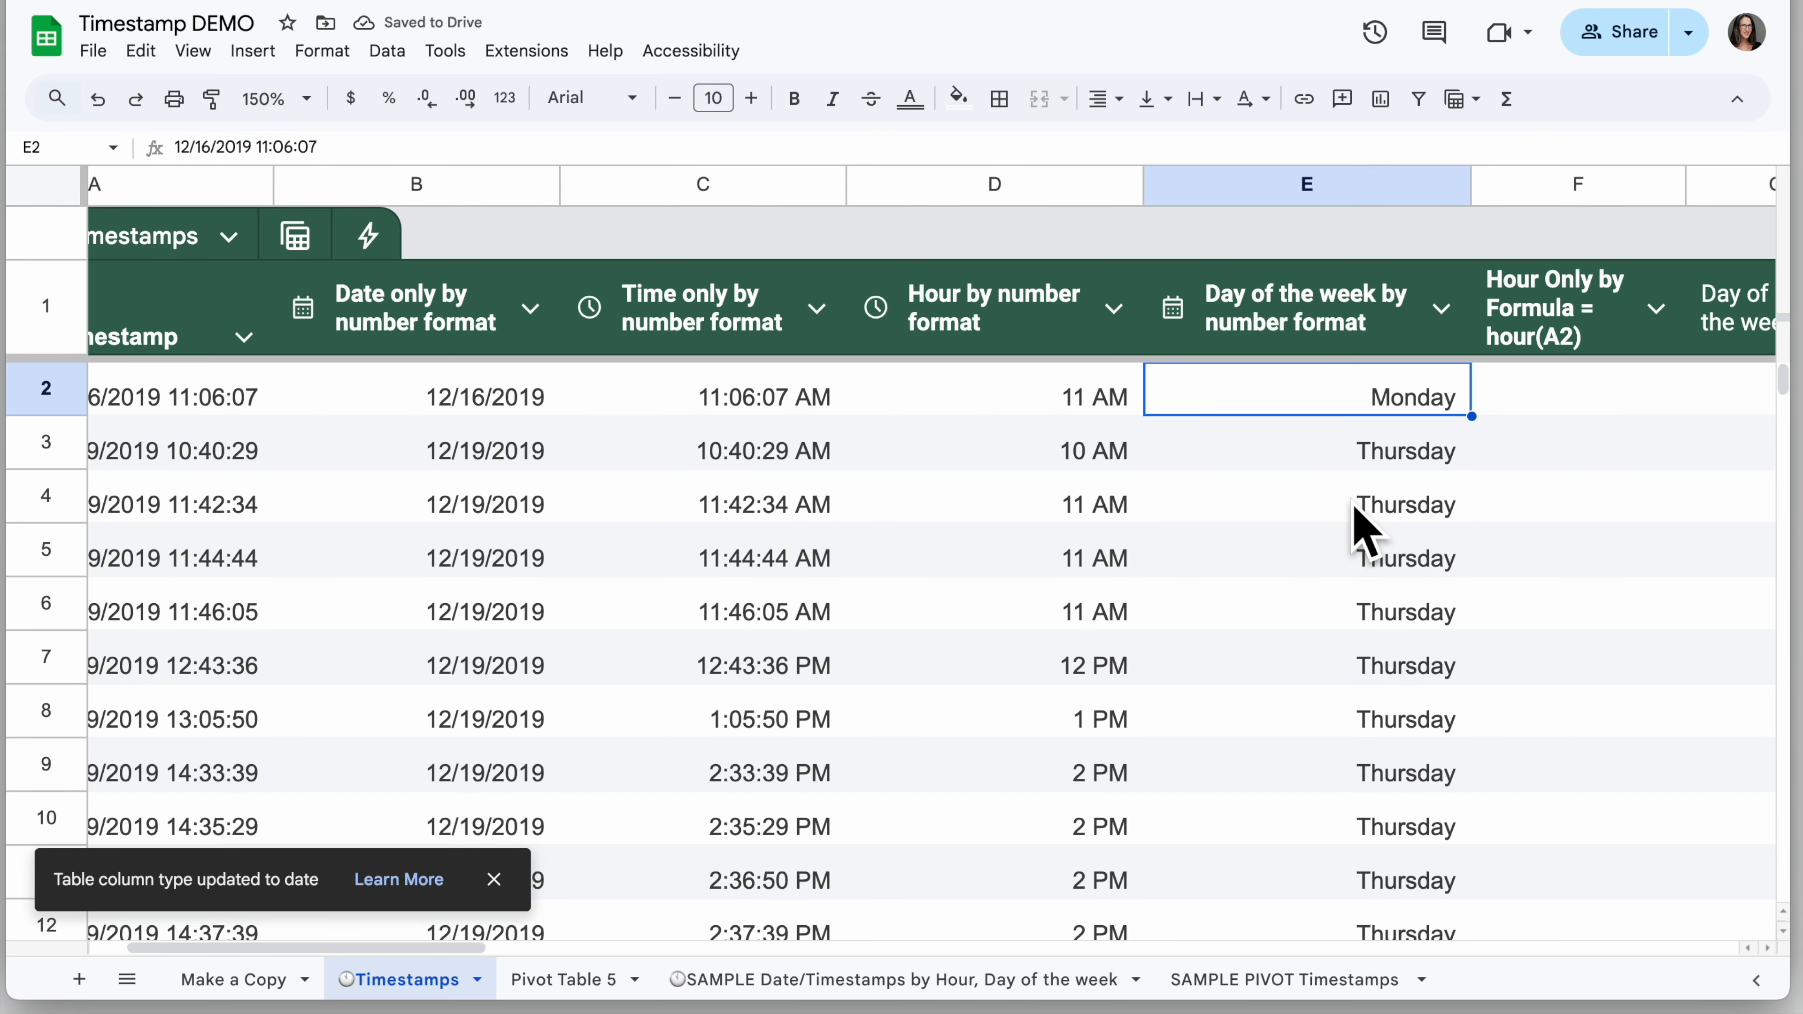
# Enter =hour(A2) in F2 under the "Hour Only by Formula" header.
pyautogui.hscroll(5, 1369, 523)
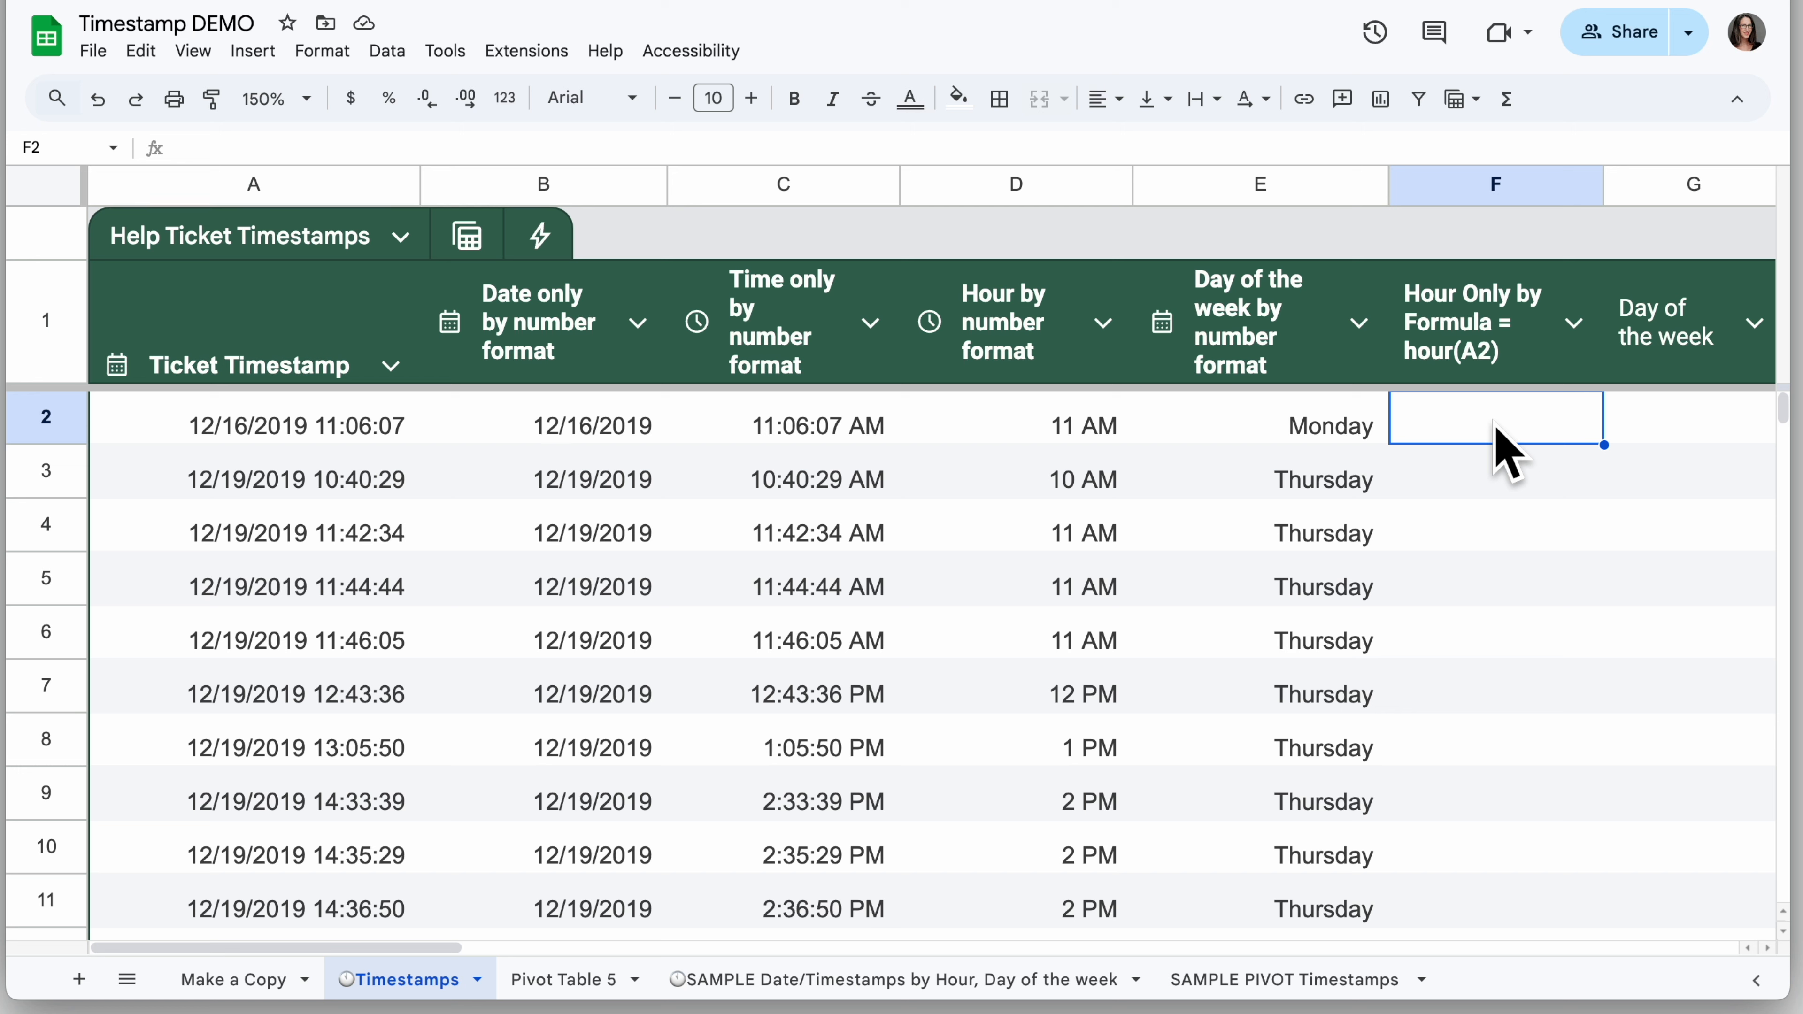
pyautogui.write('=hour')
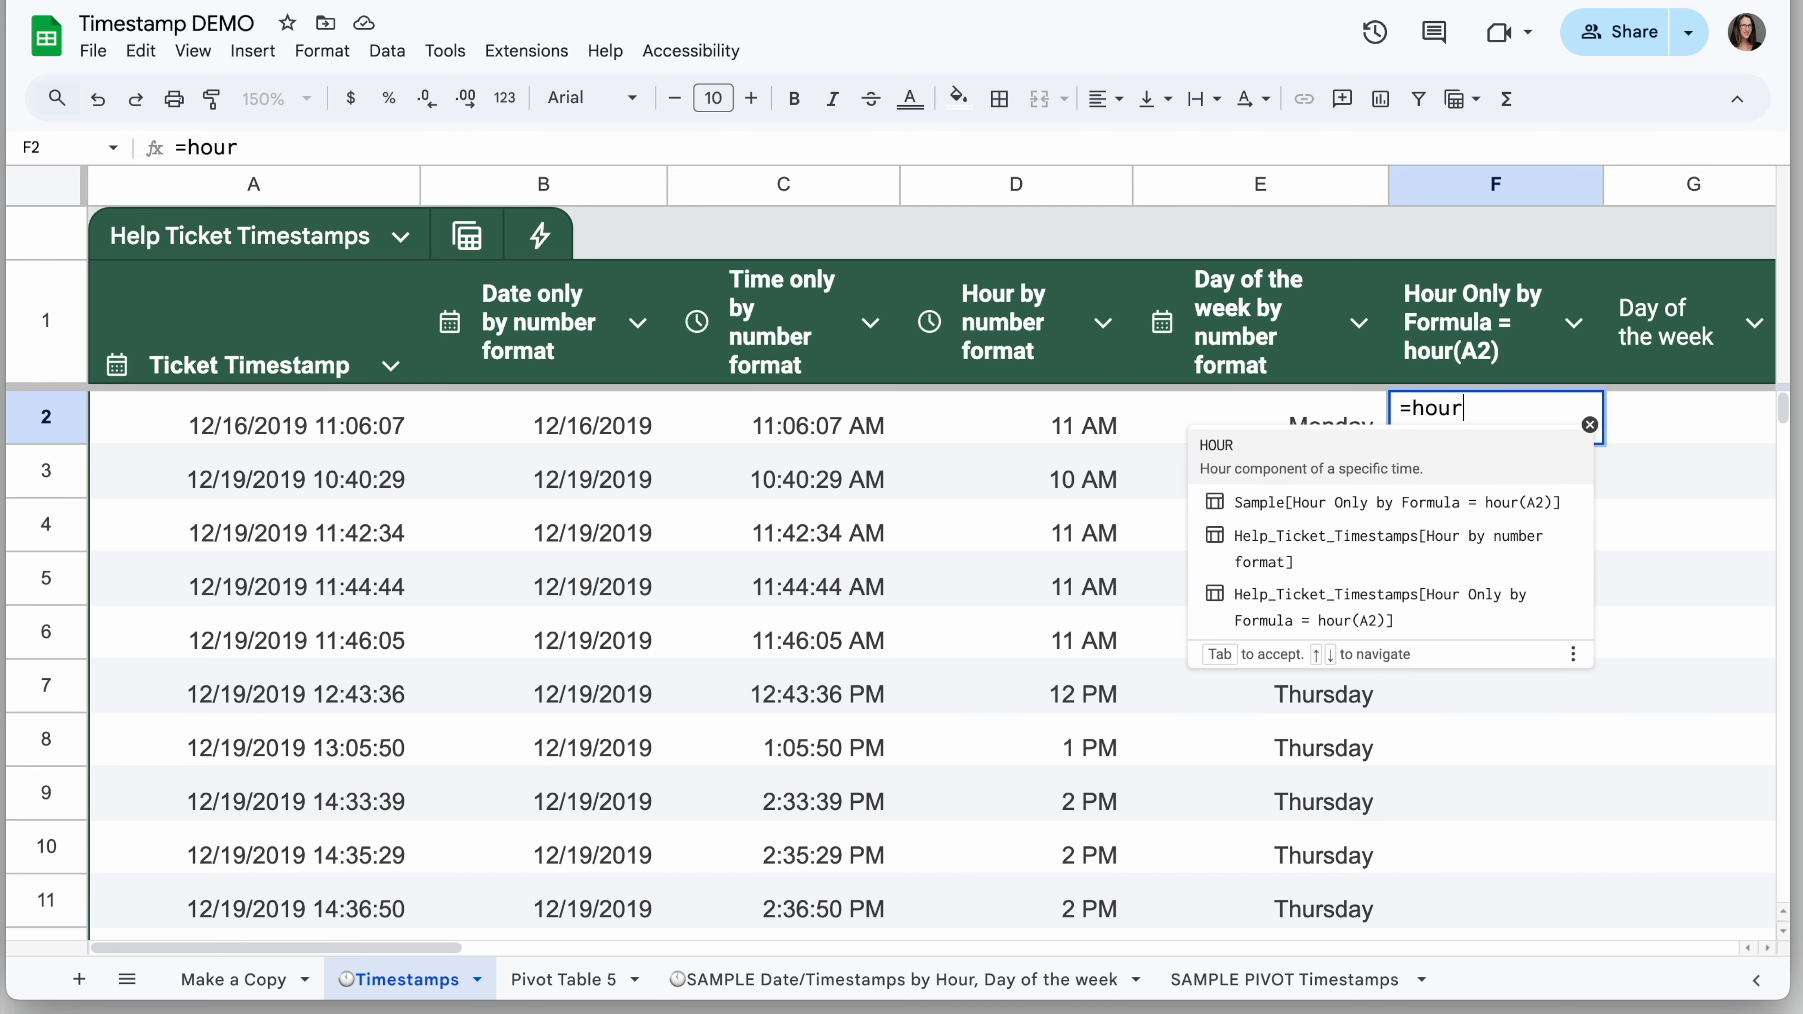
pyautogui.write('(')
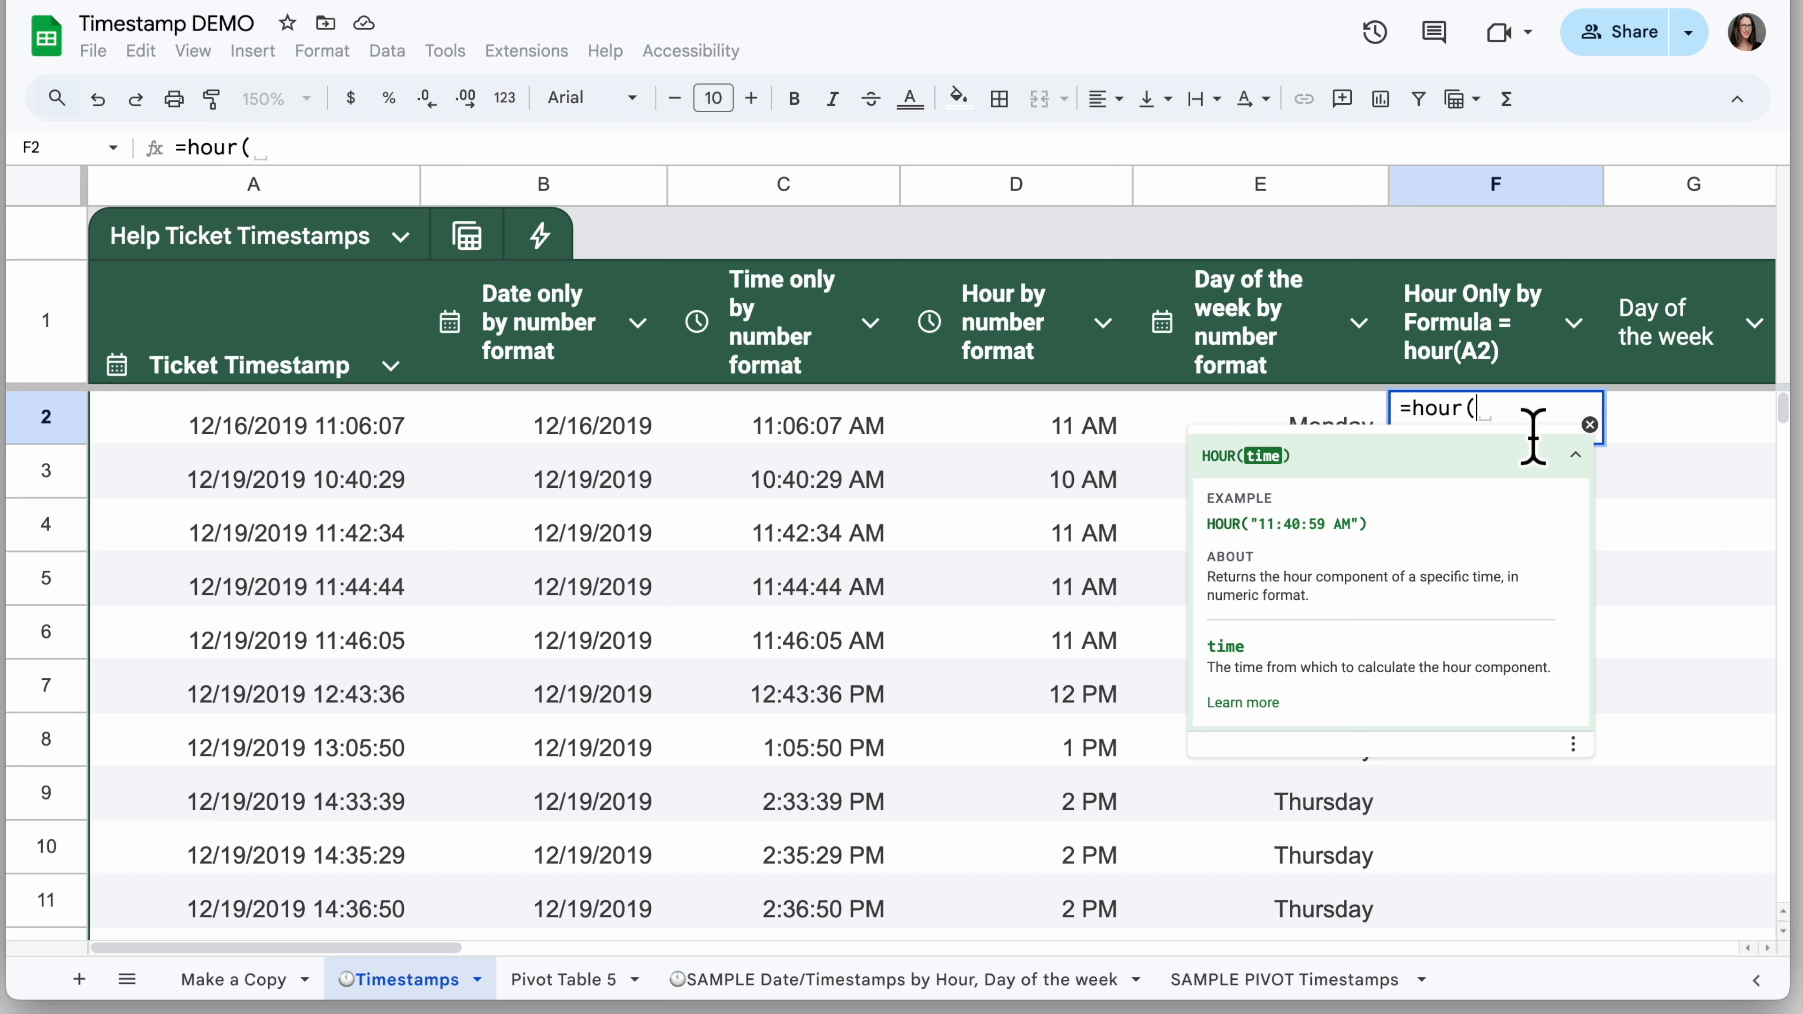
pyautogui.click(310, 427)
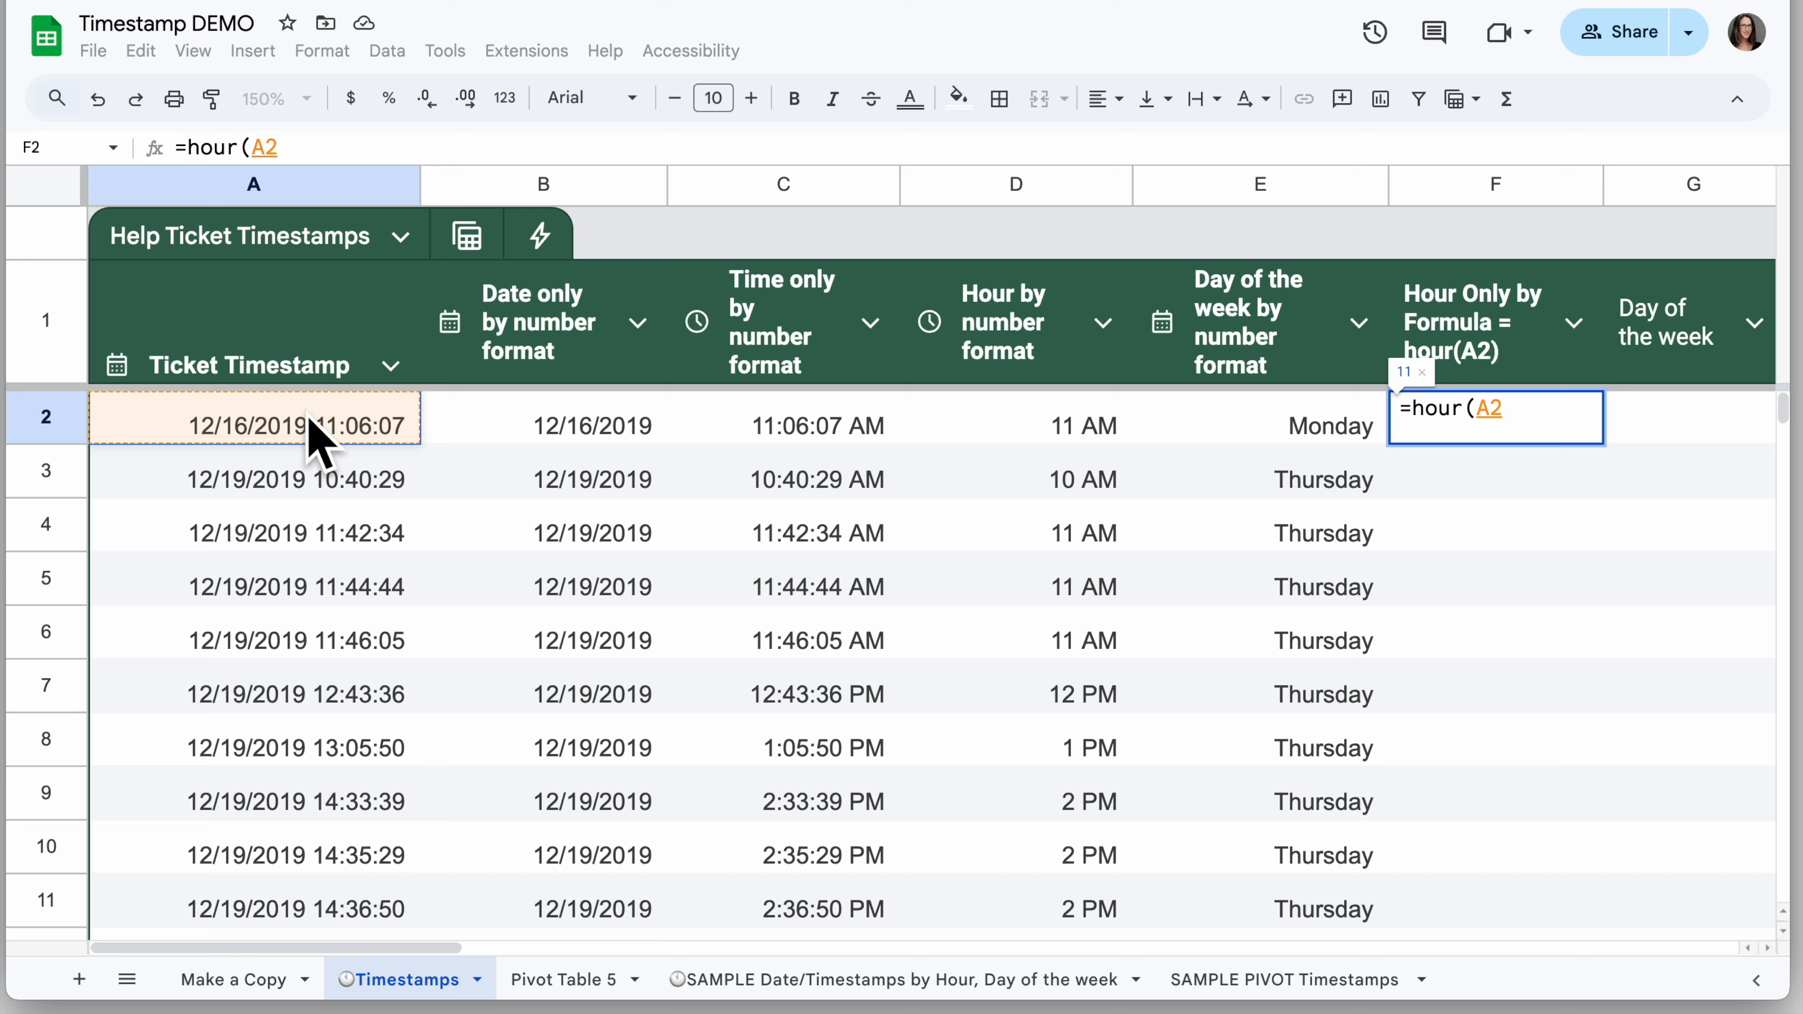
pyautogui.write(')')
pyautogui.press('Return')
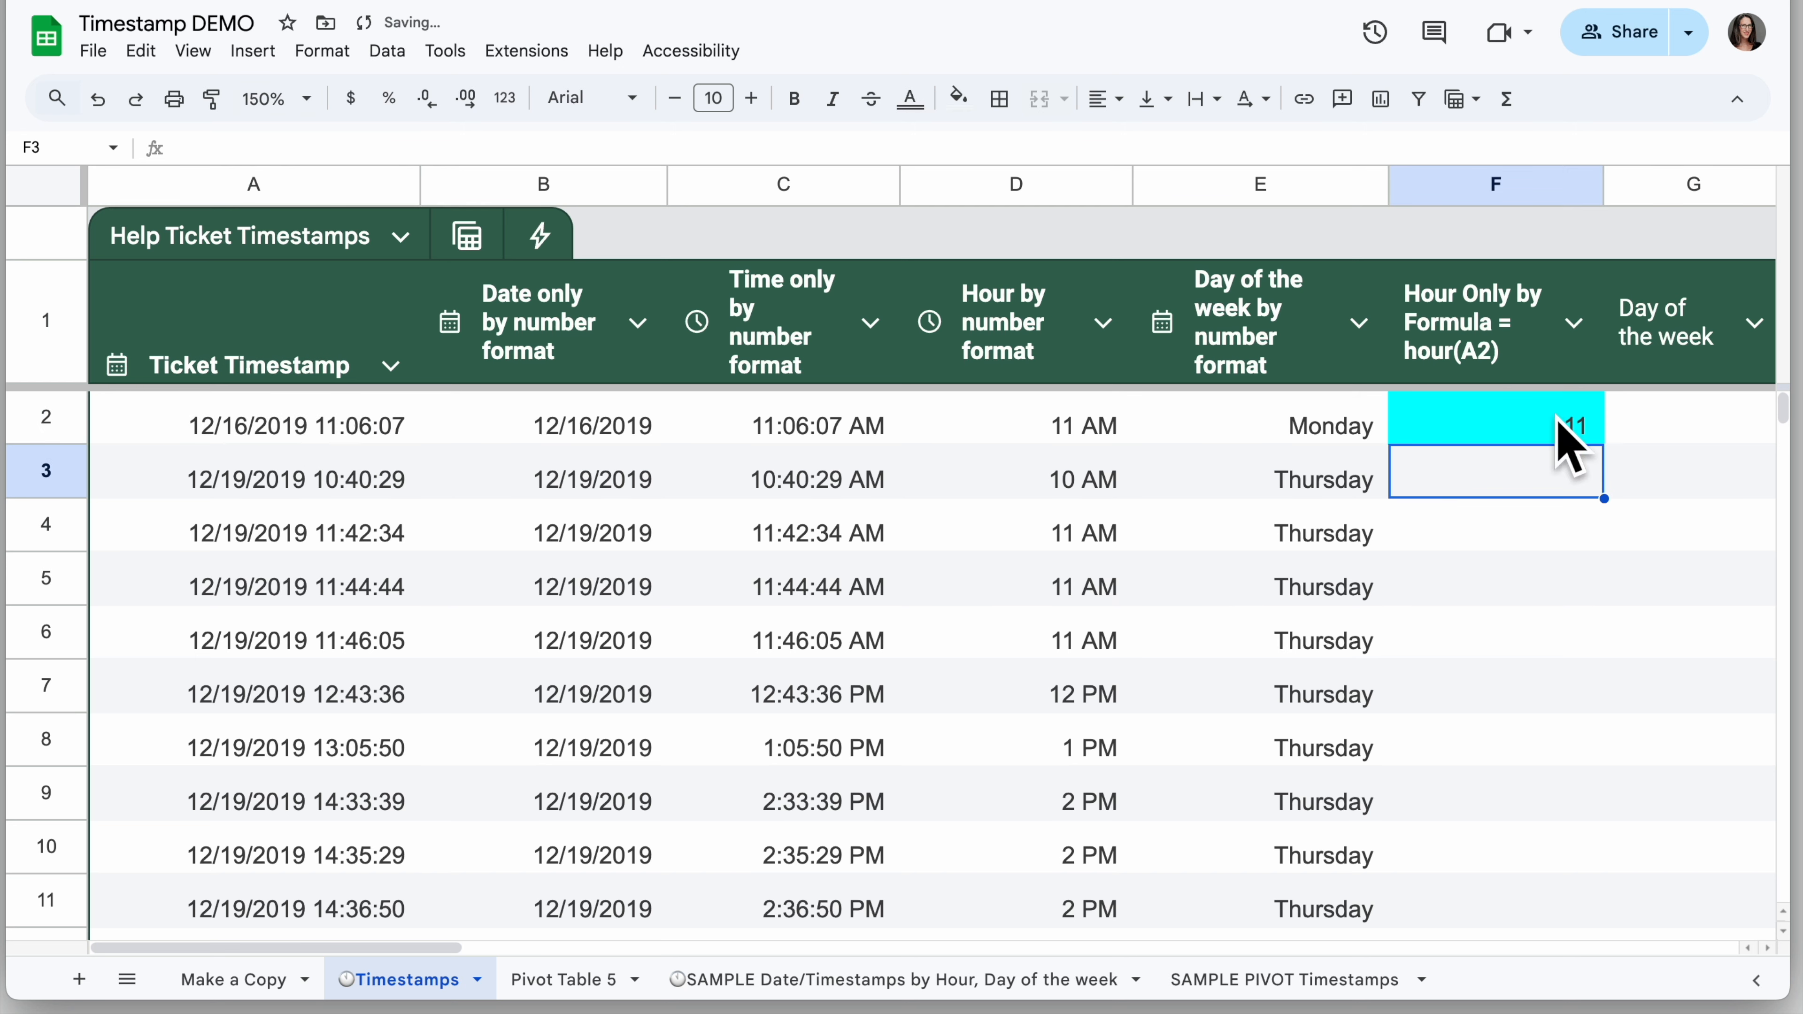
# Fill the hour formula from F2 down the column and check it in F8 and F9.
pyautogui.click(1544, 426)
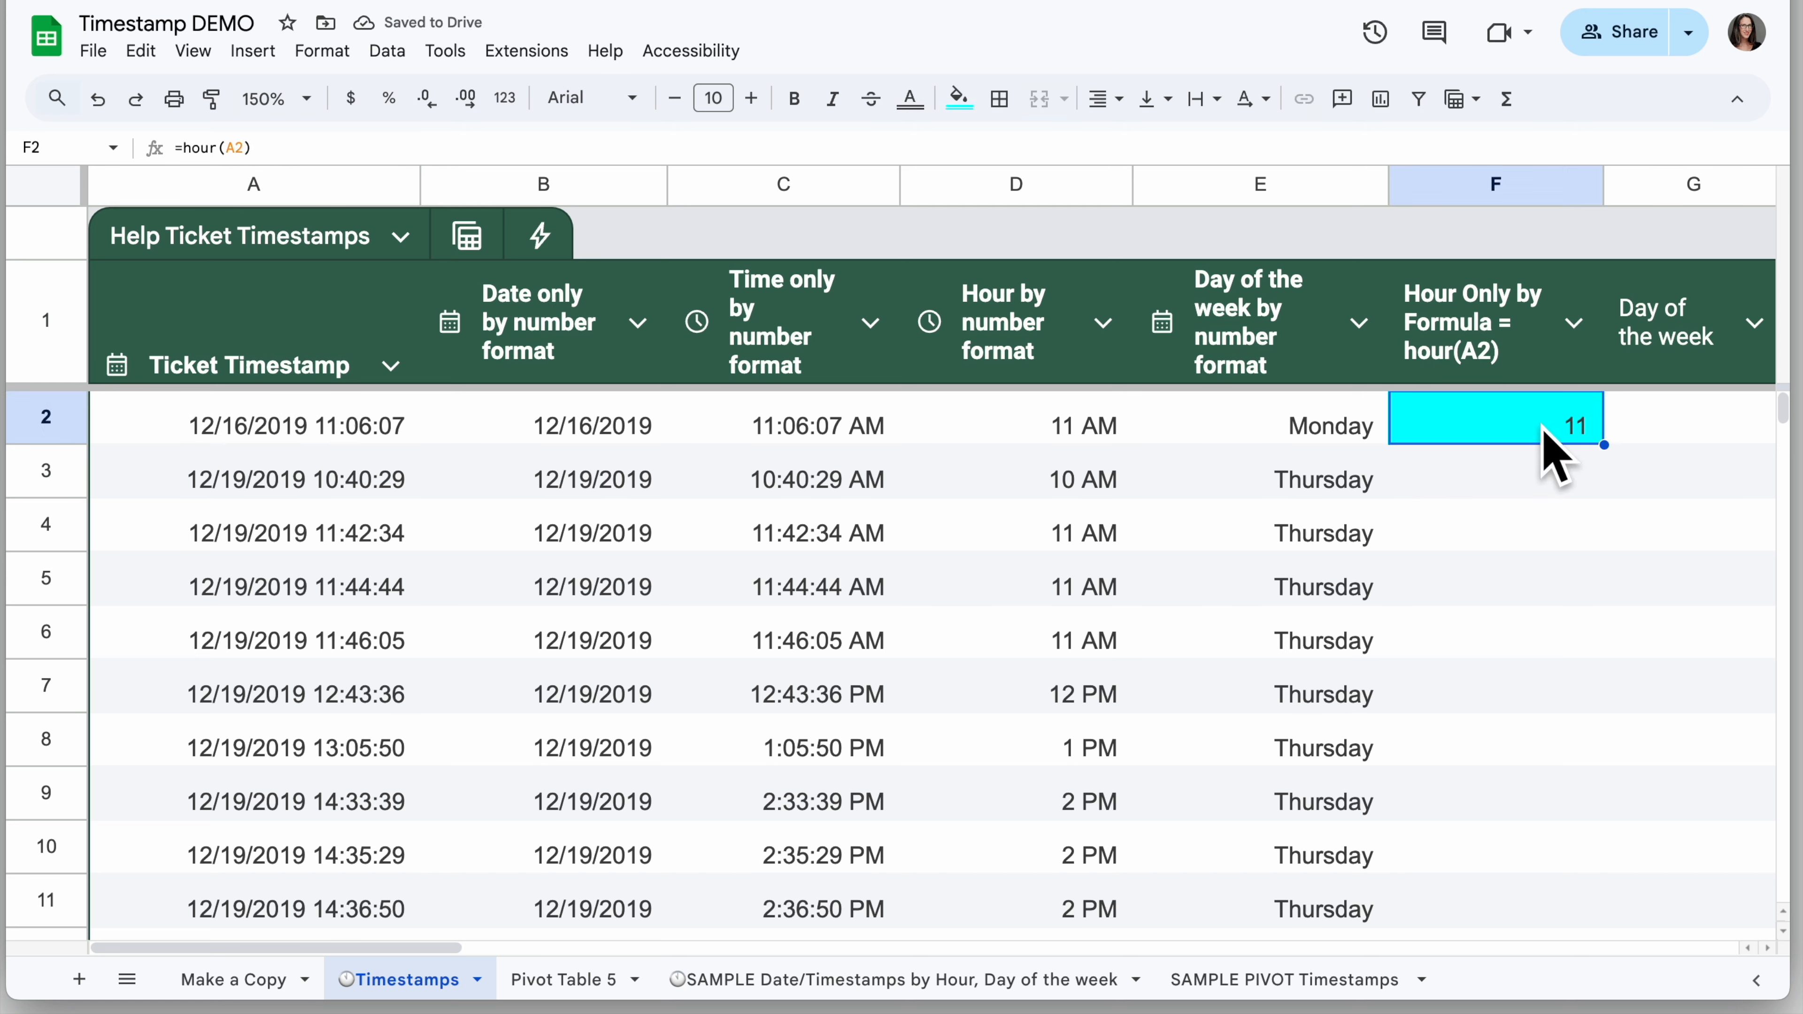
pyautogui.doubleClick(1602, 443)
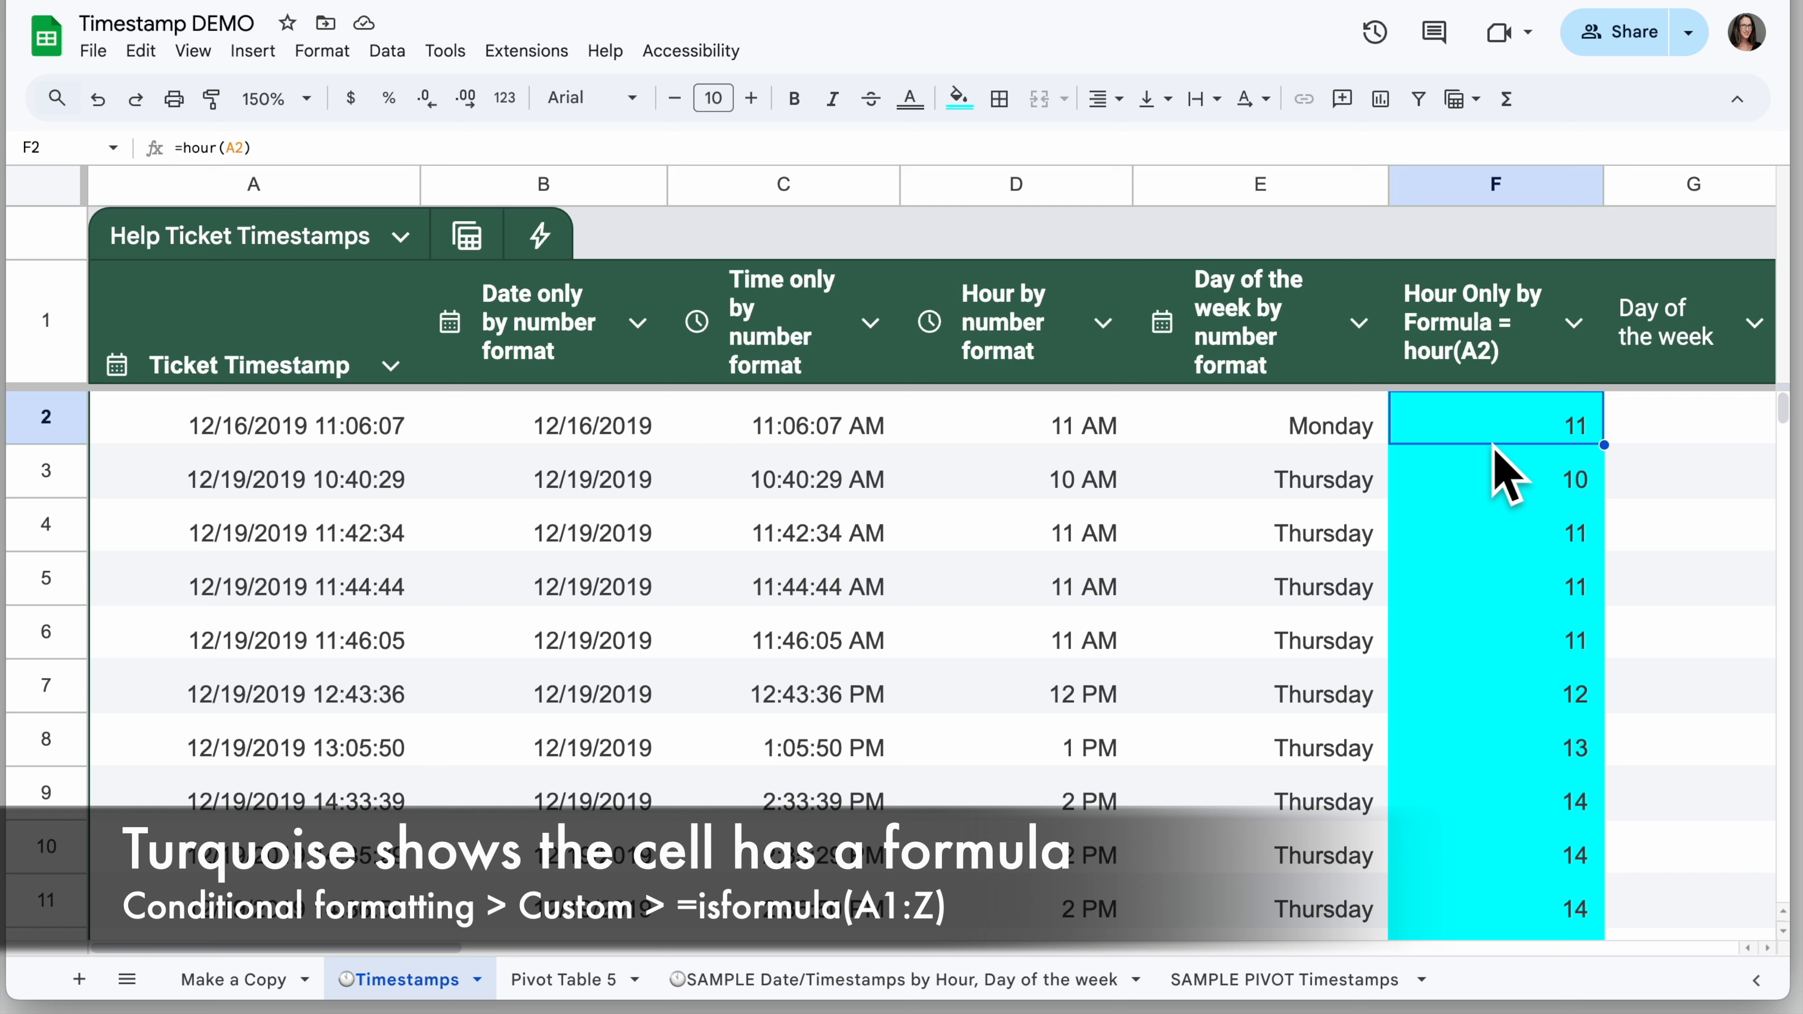
pyautogui.click(1495, 745)
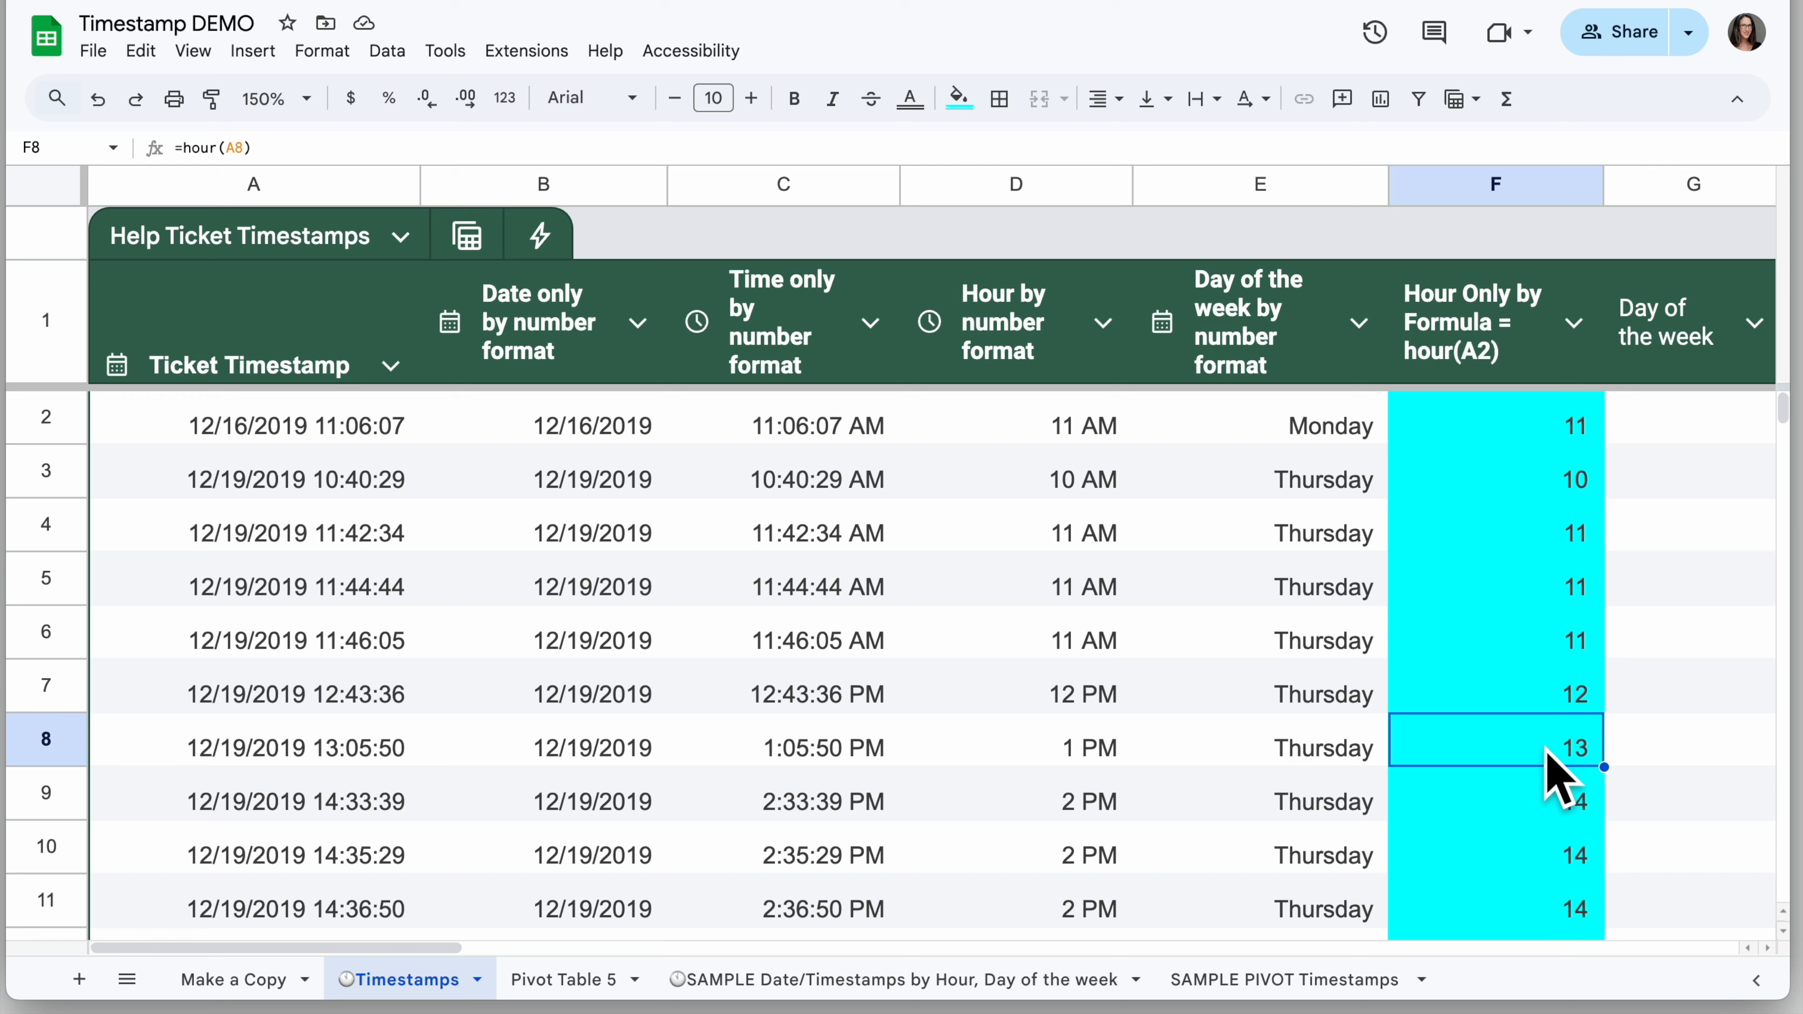
pyautogui.click(1526, 799)
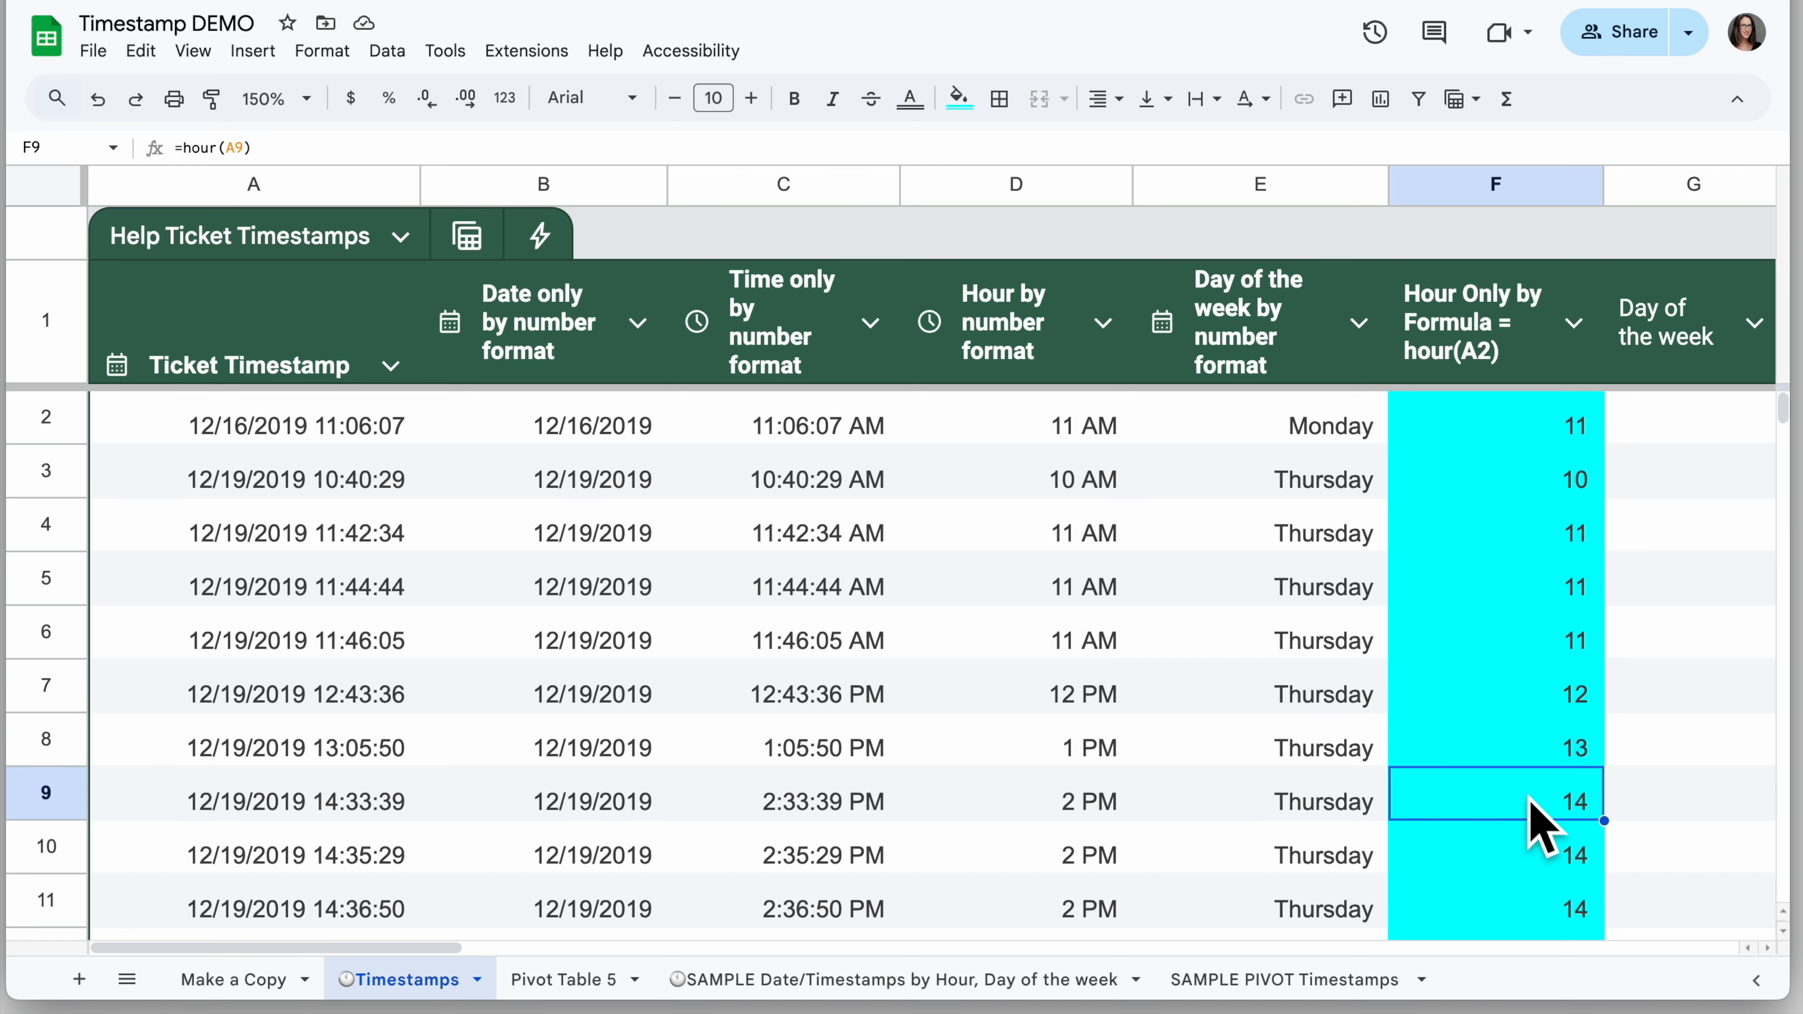
# Enter =weekday(A2) in G2 under the "Day of the week" header.
pyautogui.hscroll(3, 1531, 768)
pyautogui.hscroll(2, 1544, 793)
pyautogui.click(1150, 431)
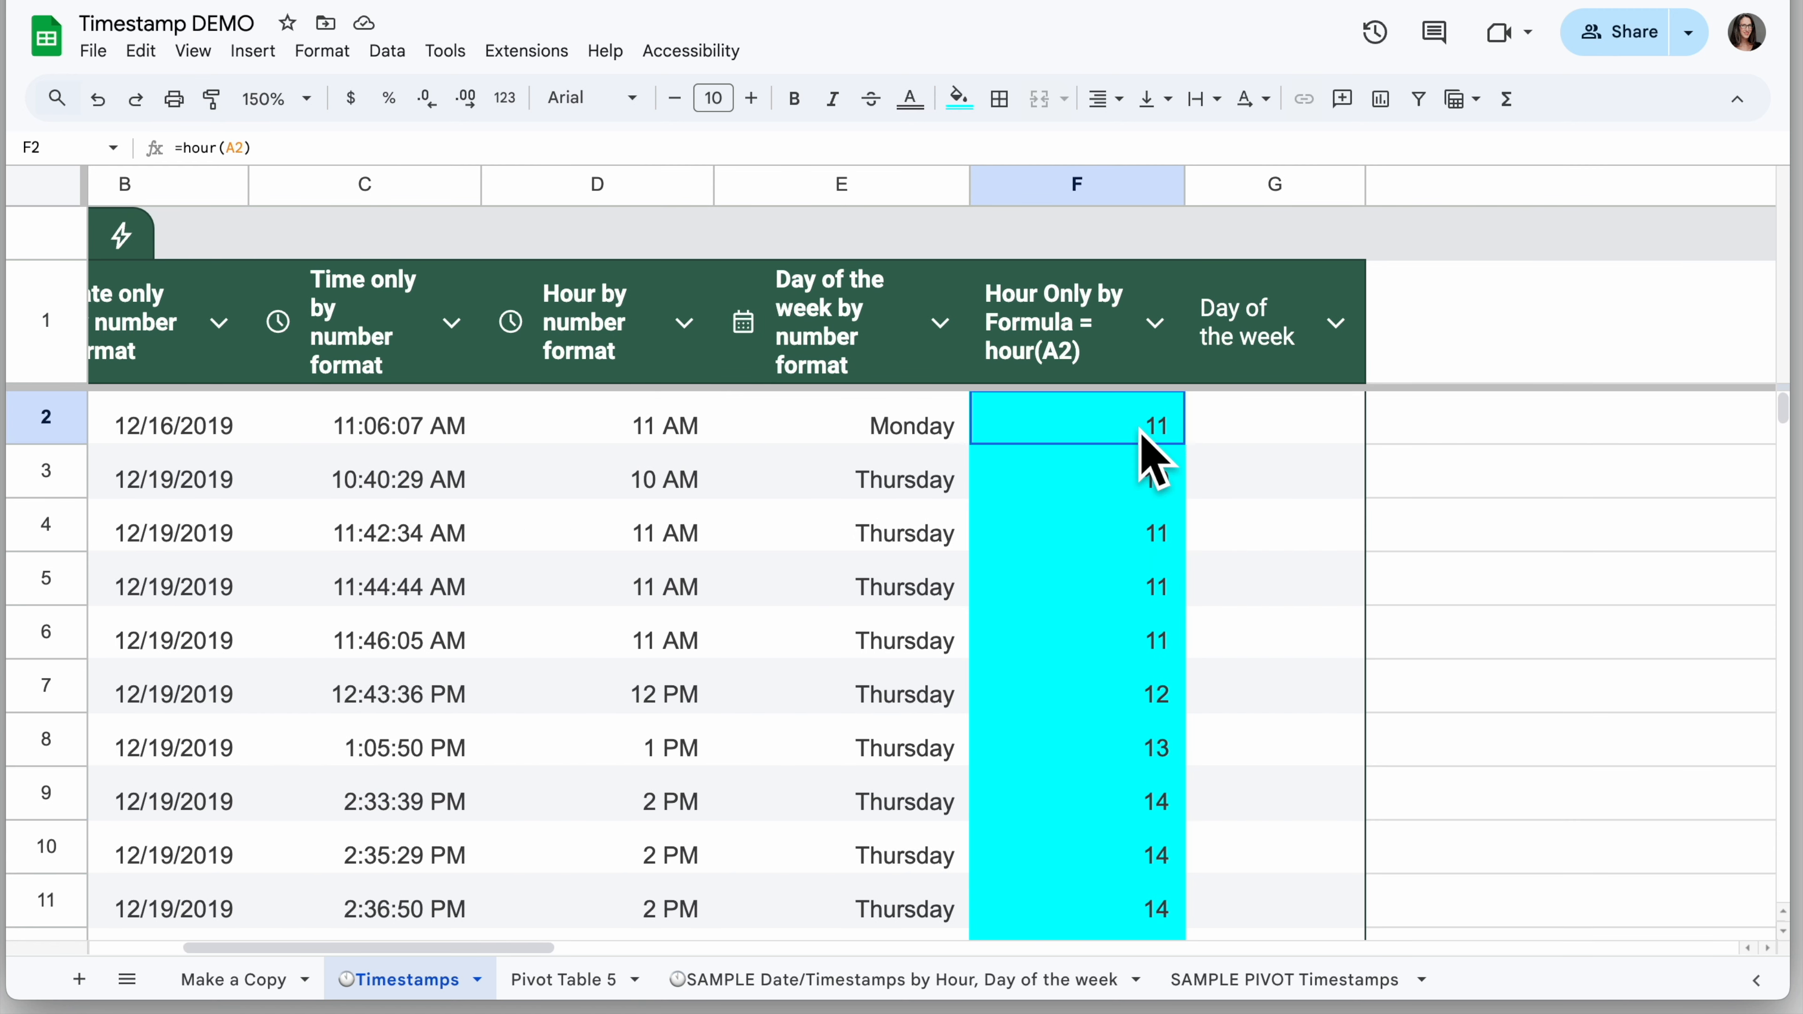
pyautogui.click(1230, 435)
pyautogui.write('=')
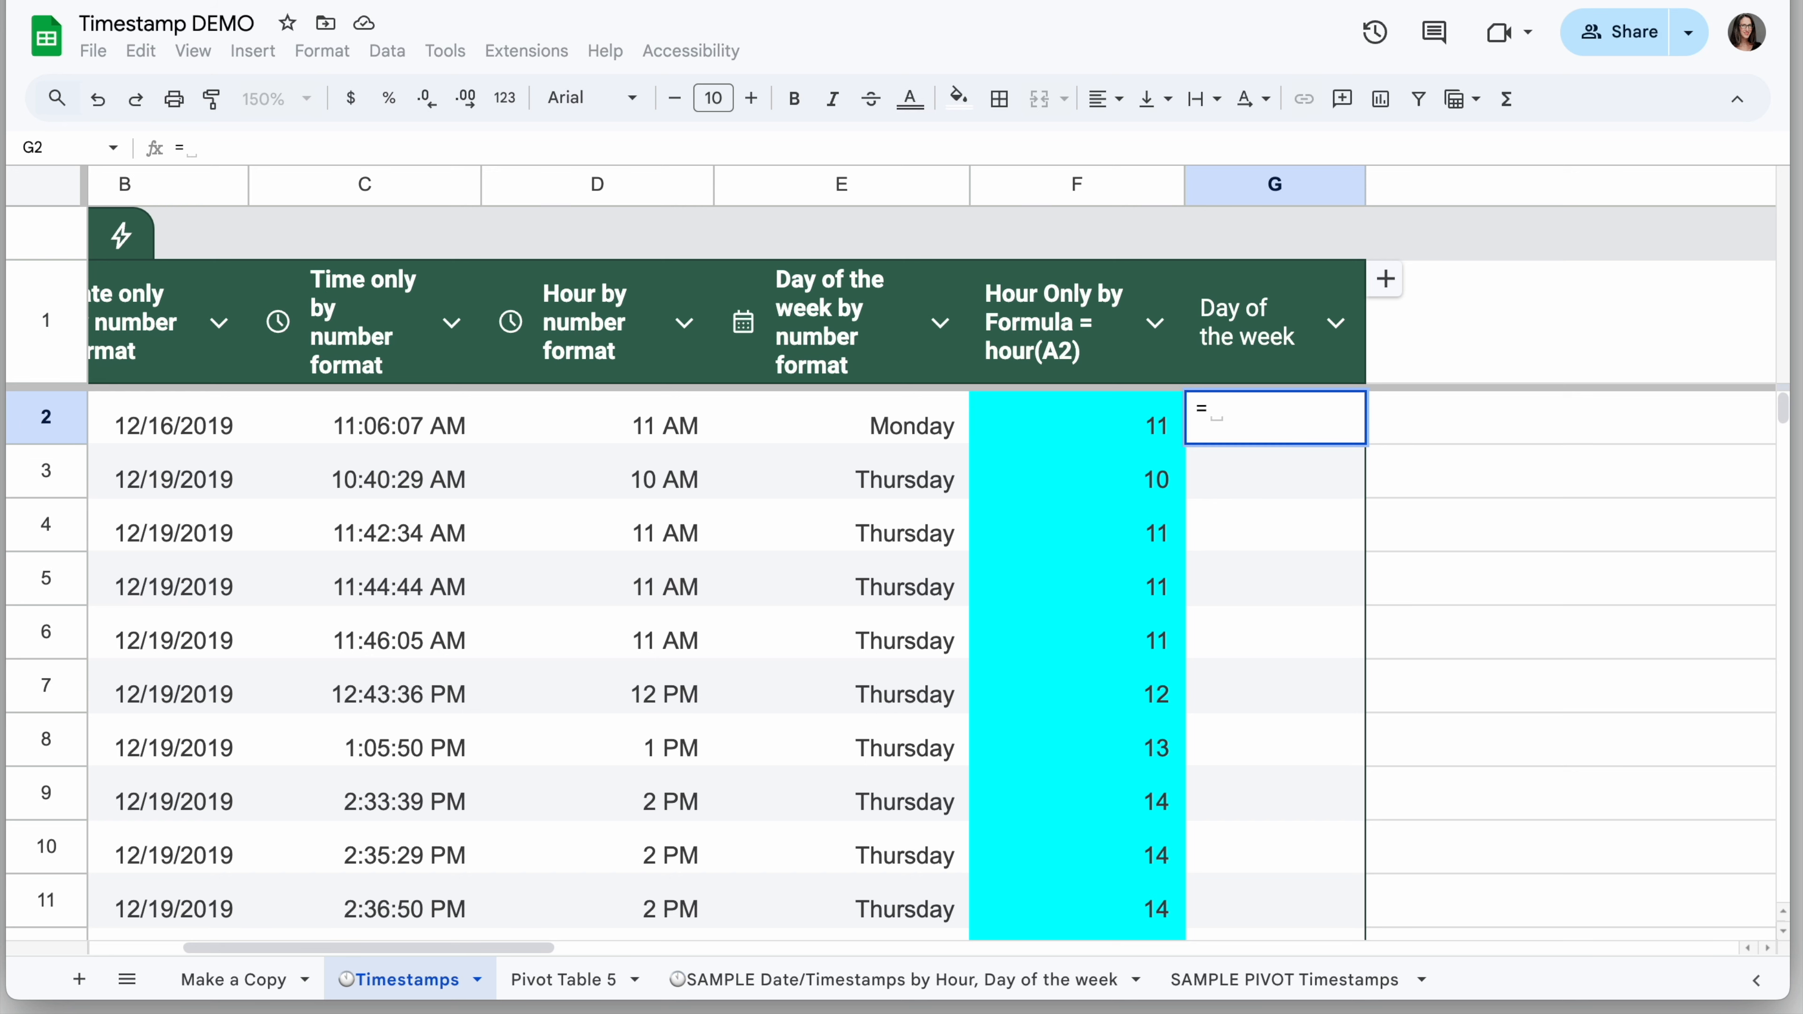
pyautogui.write('weekday(')
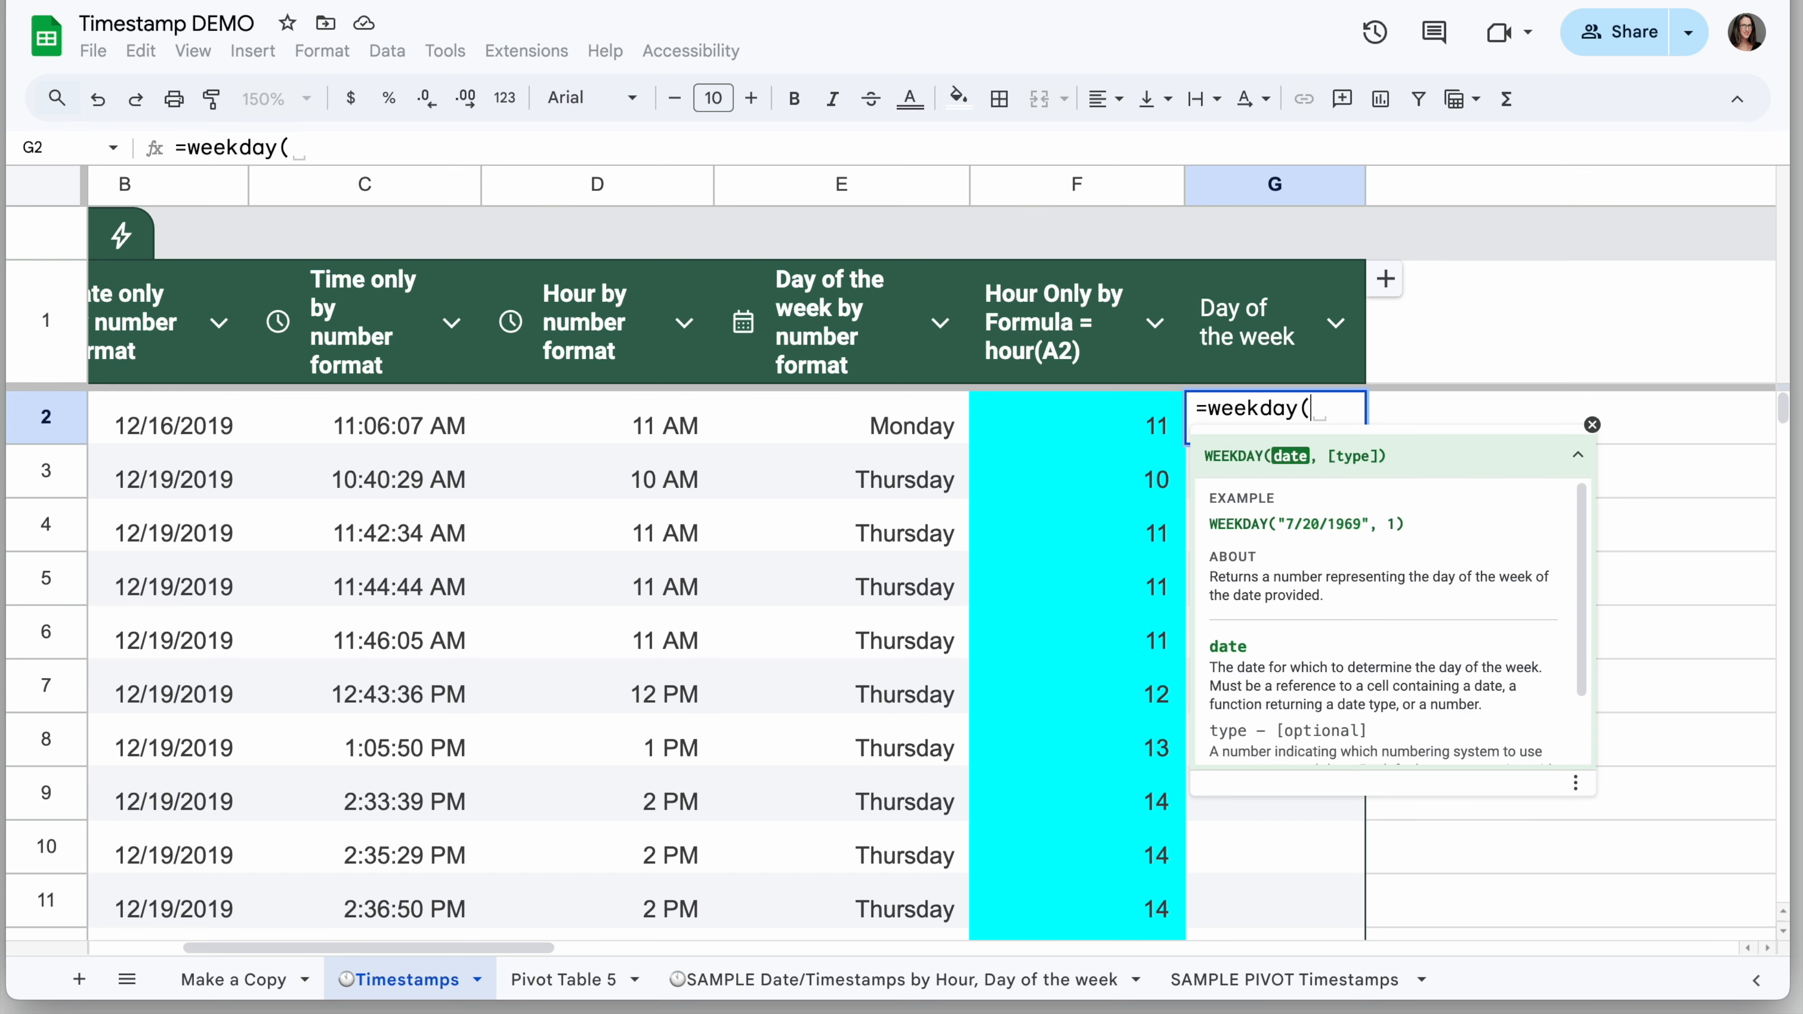
pyautogui.press('Left')
pyautogui.press('Left')
pyautogui.press('Left')
pyautogui.press('Left')
pyautogui.press('Left')
pyautogui.press('Left')
pyautogui.press('Return')
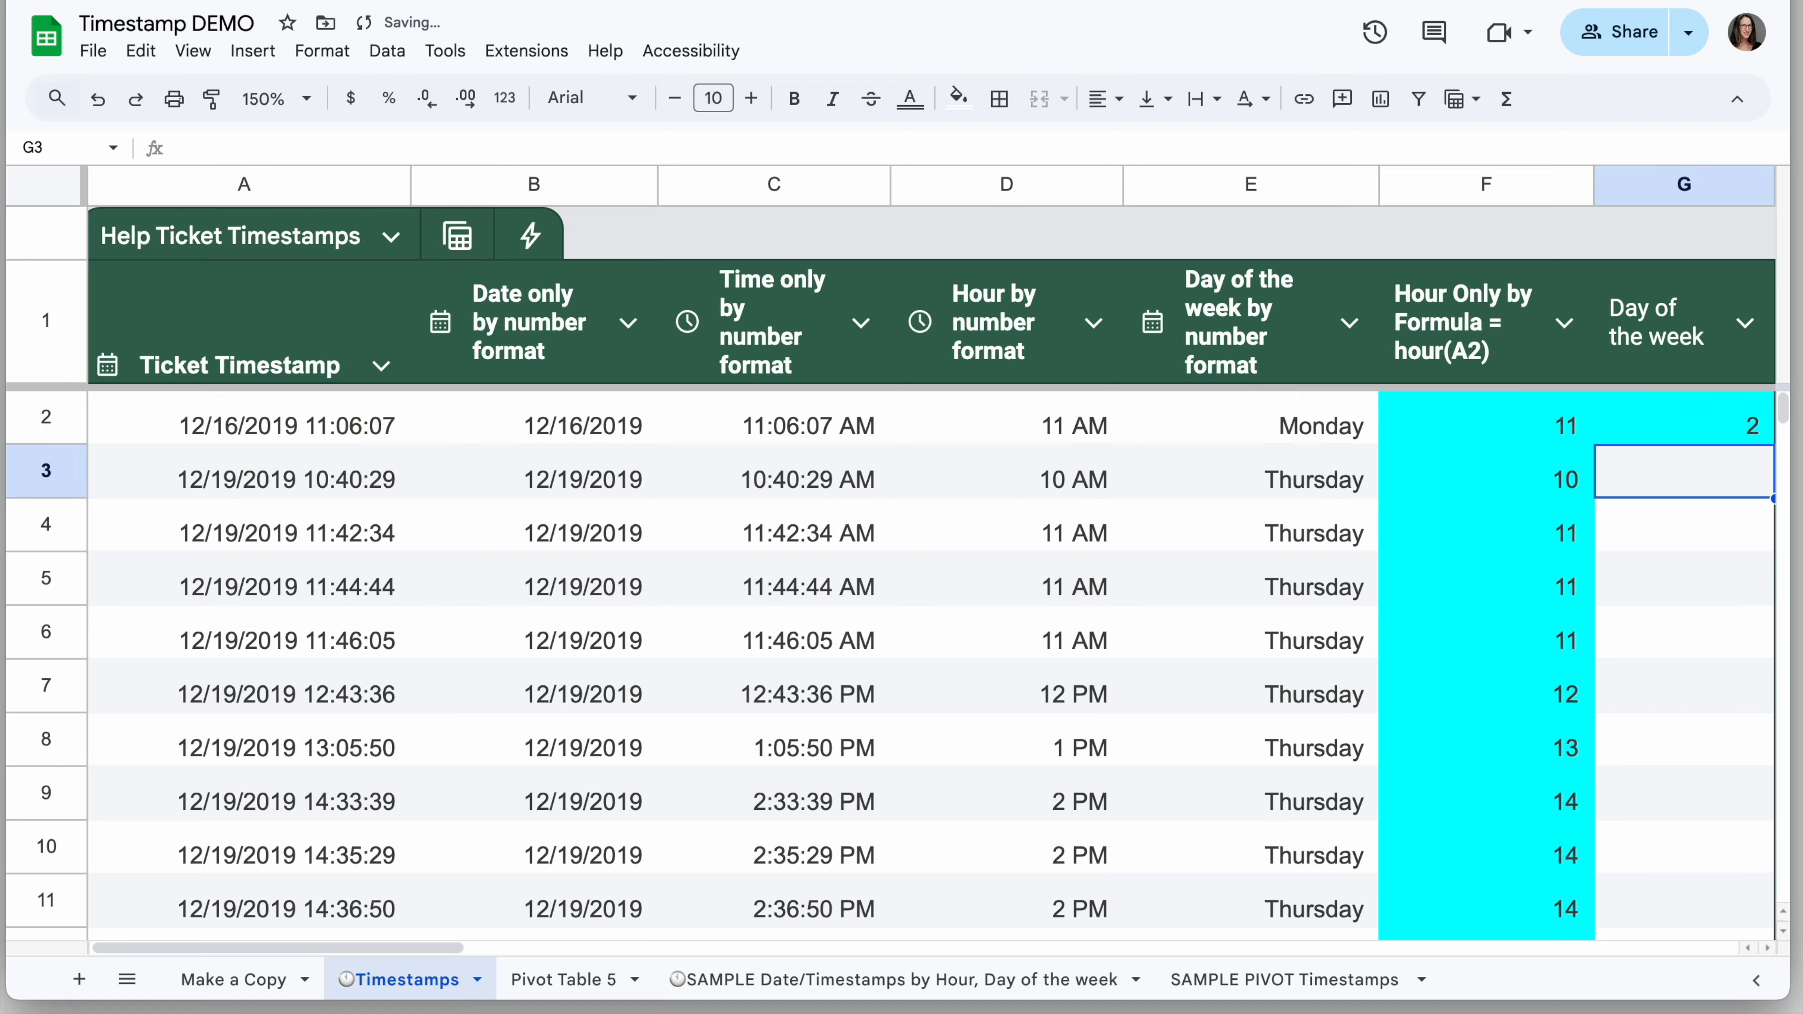
# Change the G2 formula to =weekday(A2,2) and fill it down the "Day of the week" column.
pyautogui.hscroll(3, 1098, 583)
pyautogui.click(1455, 427)
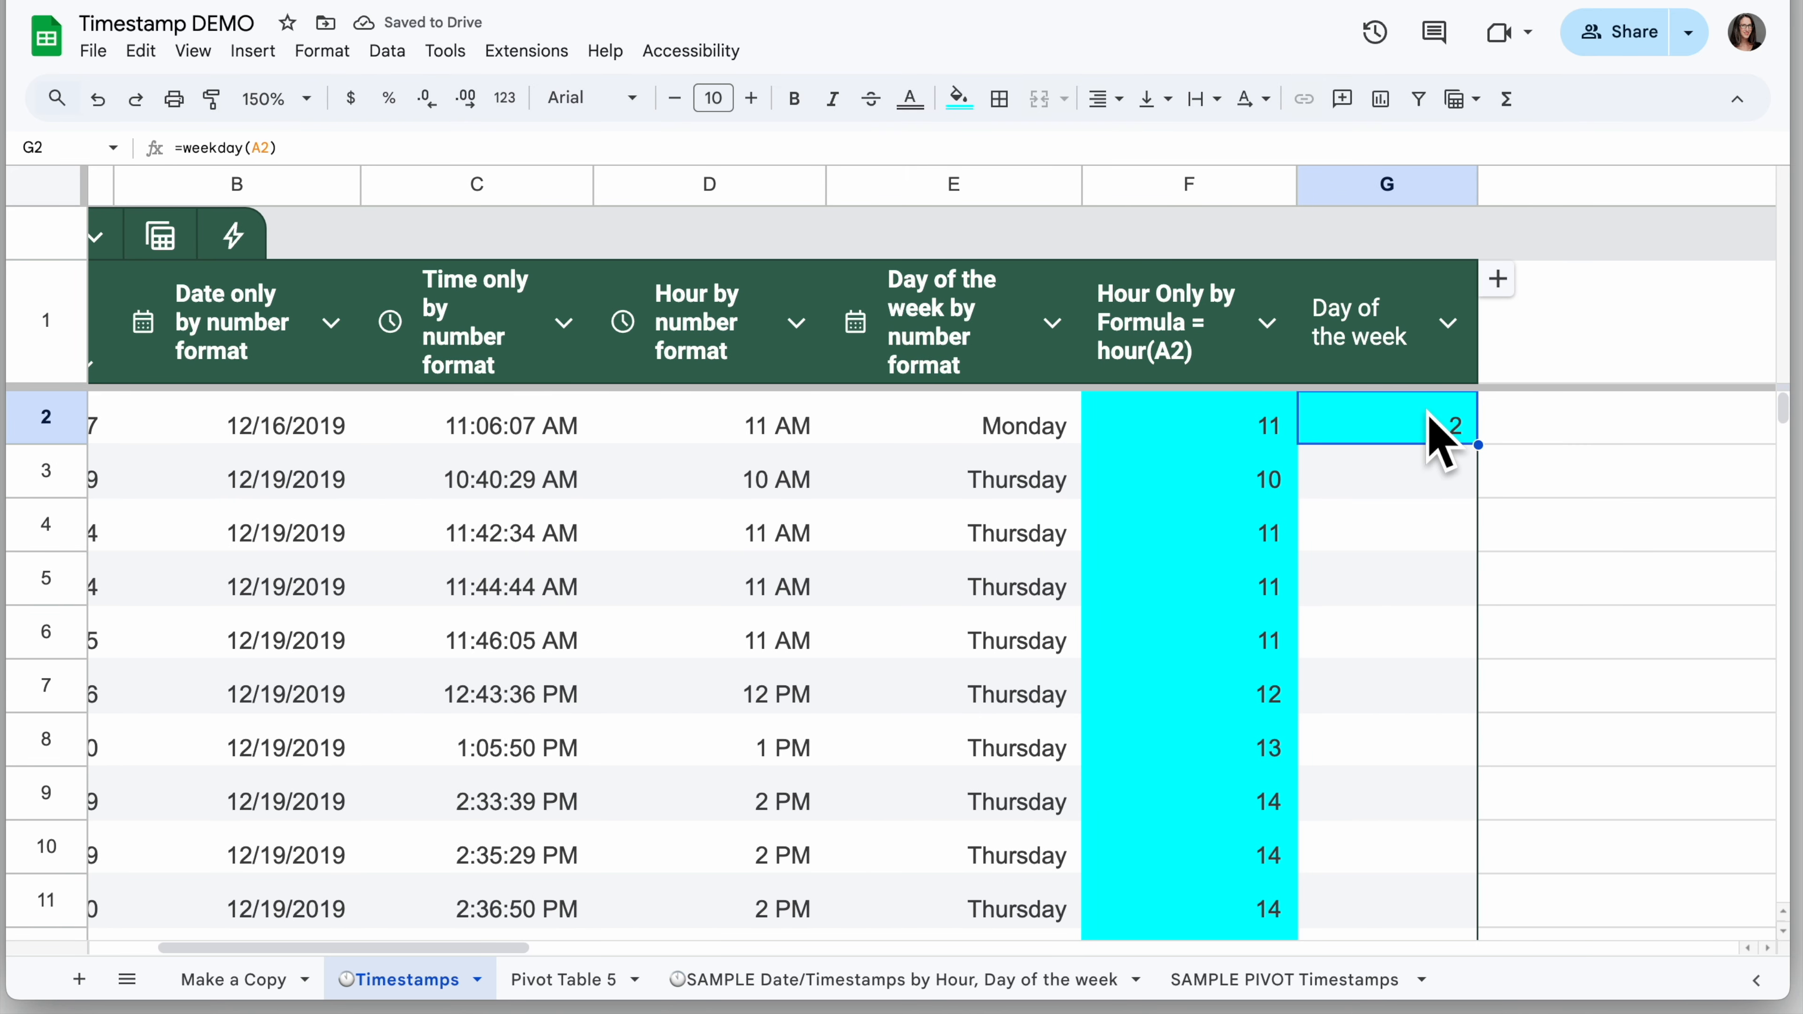
pyautogui.click(268, 148)
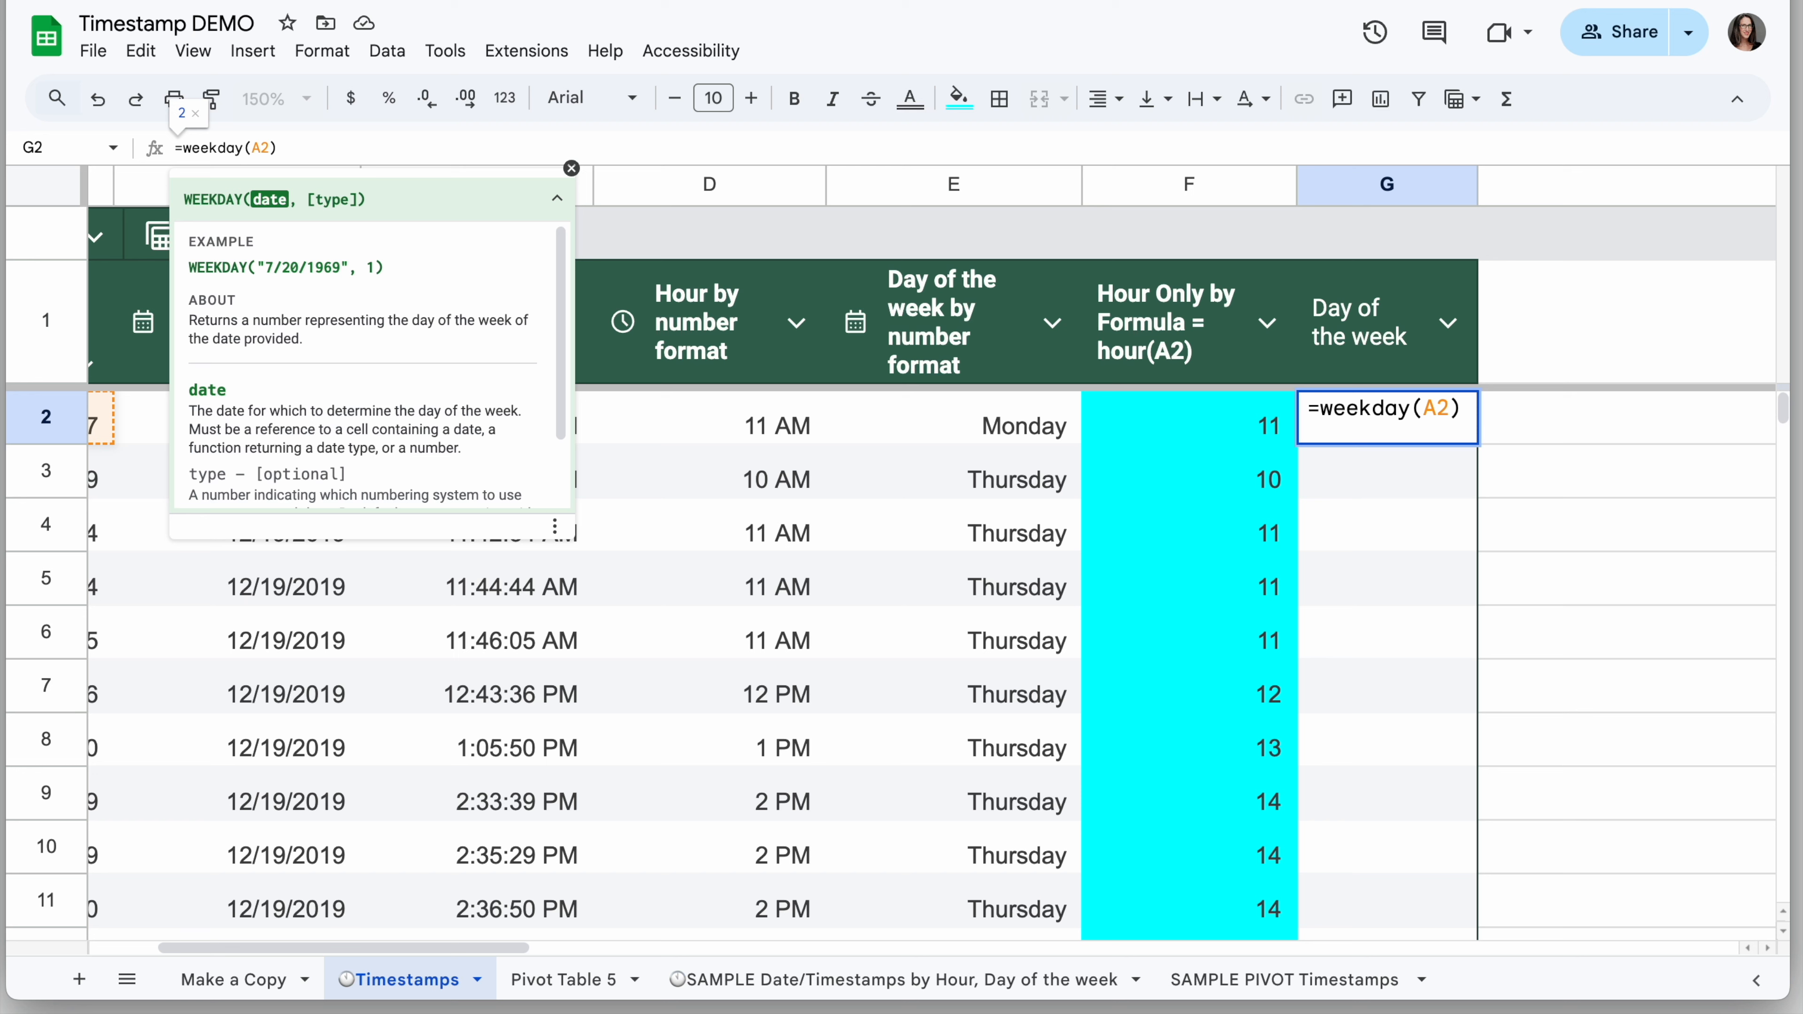
pyautogui.write(',')
pyautogui.scroll(-1, 362, 403)
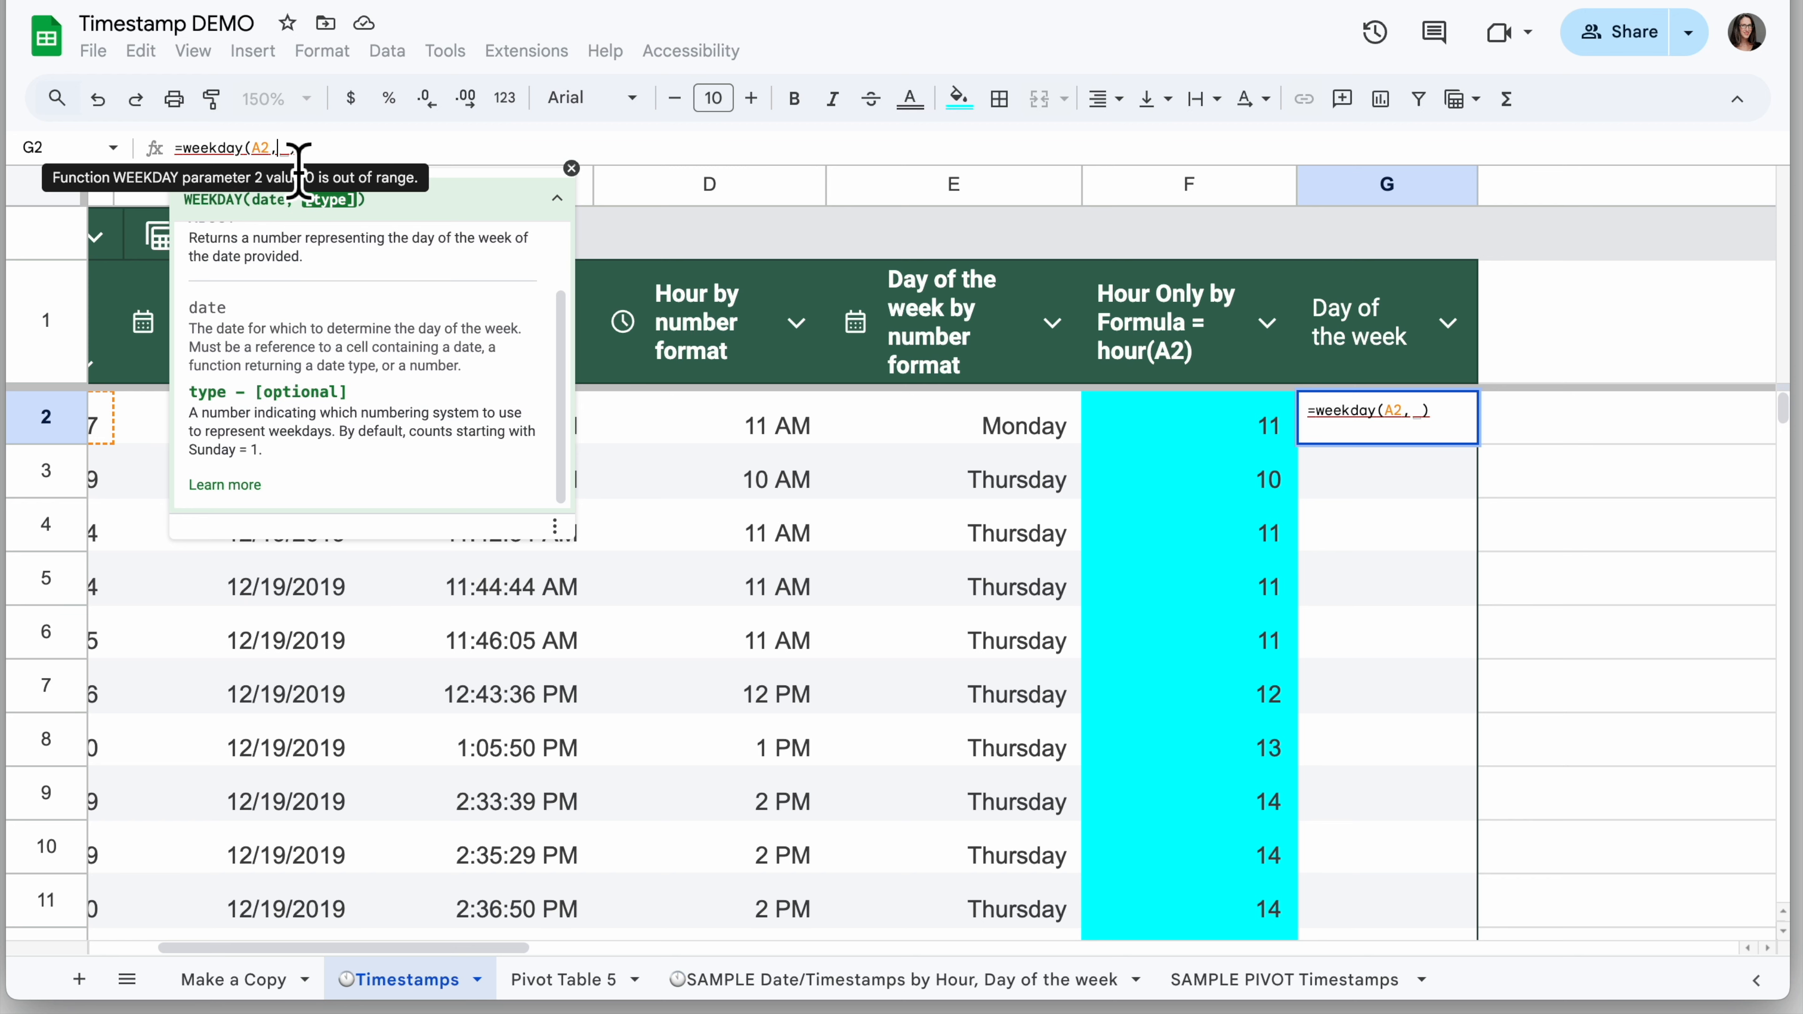
pyautogui.write('2')
pyautogui.press('Return')
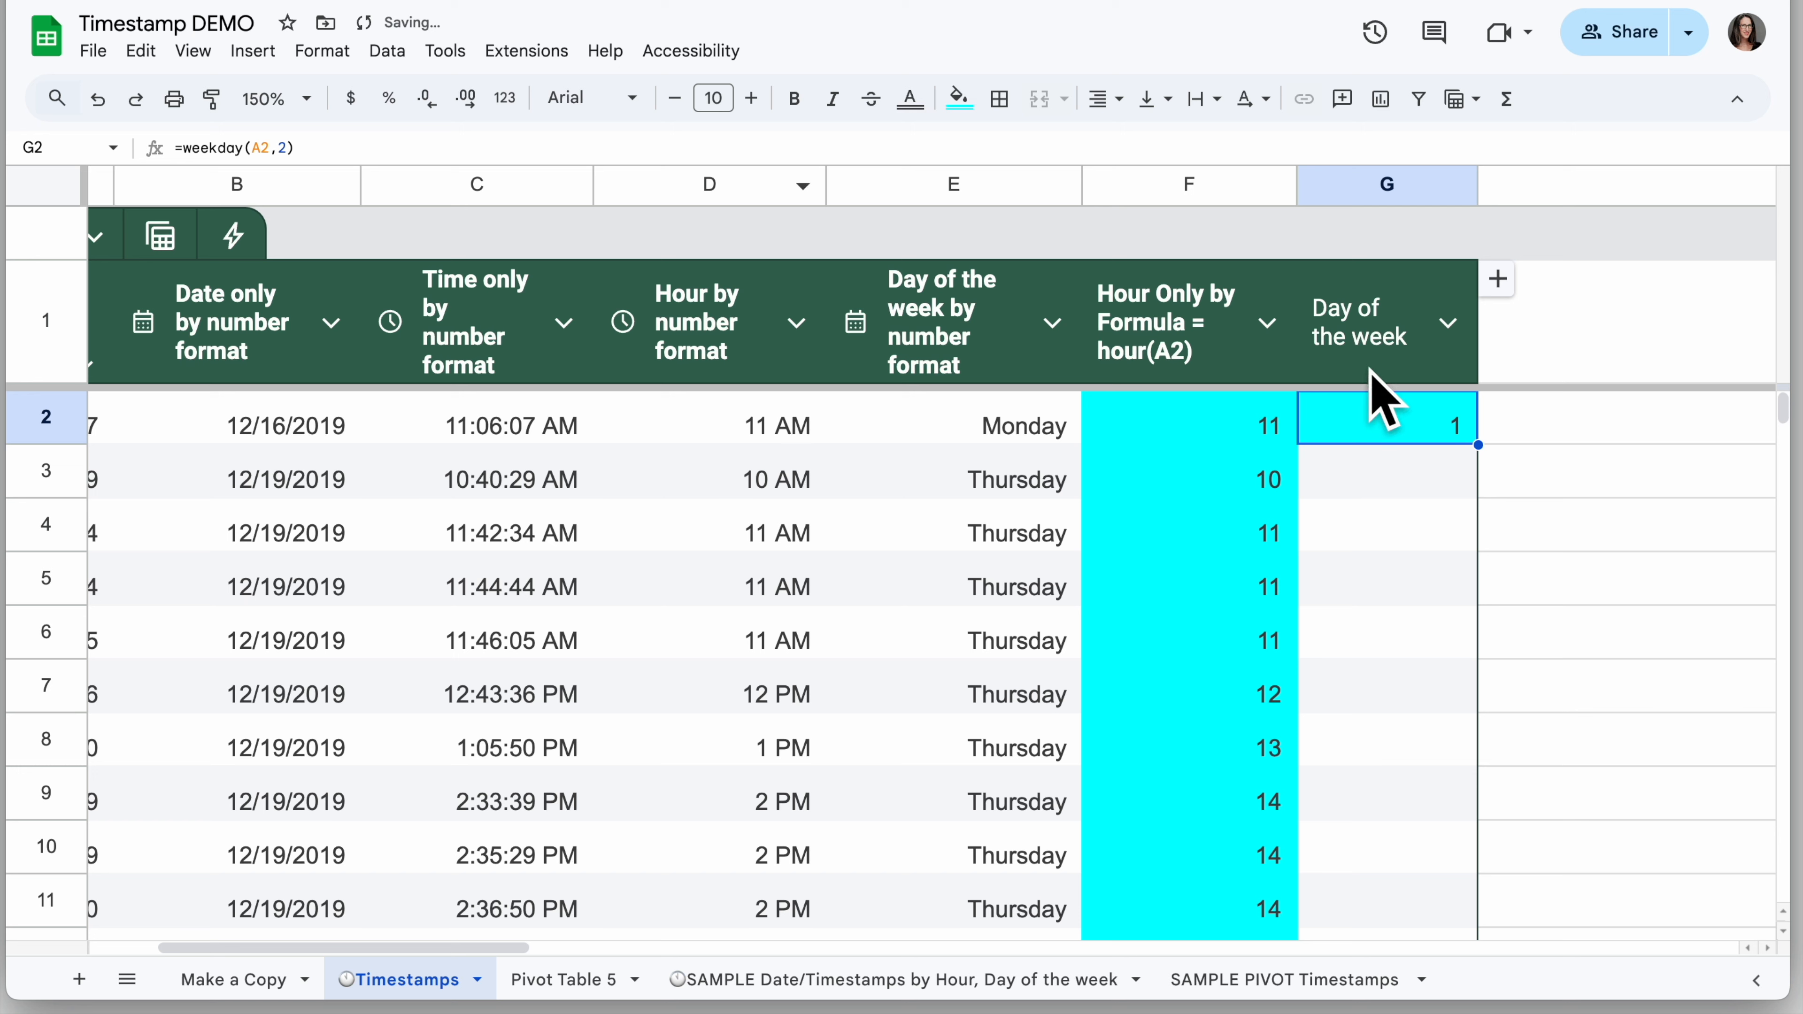
pyautogui.doubleClick(1476, 444)
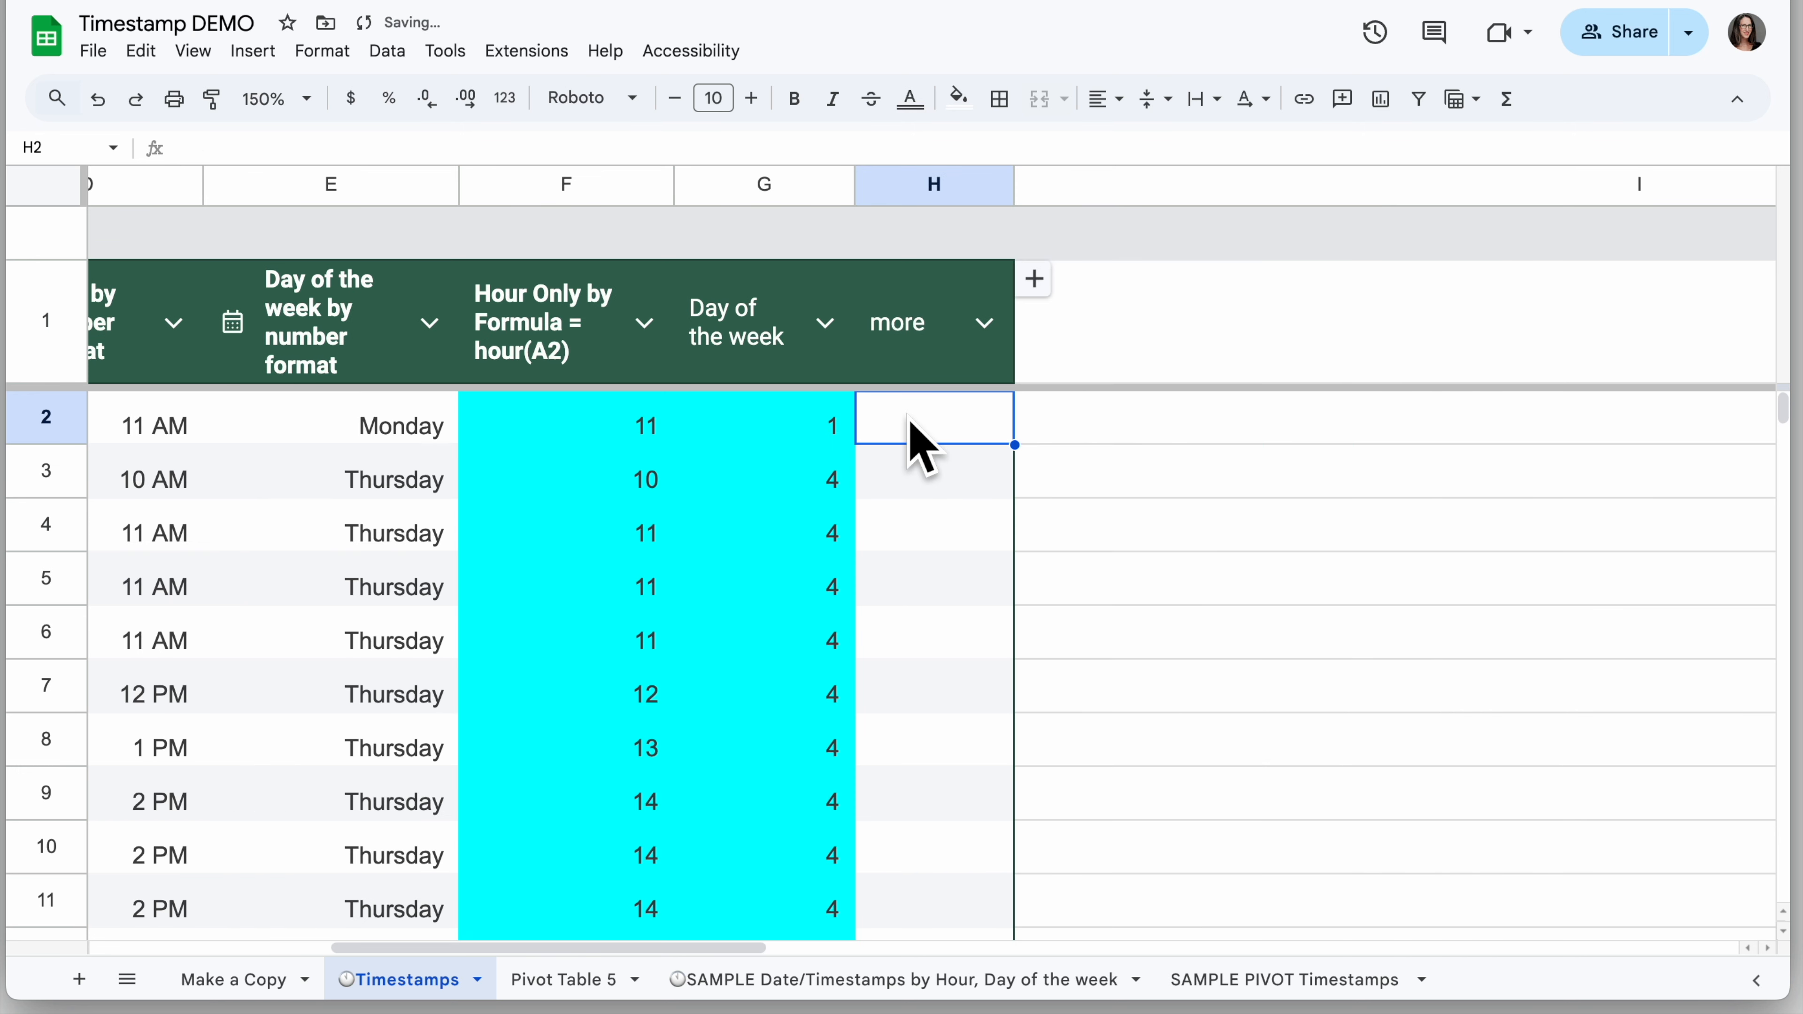
# Try out the YEAR, MONTH and DAY functions in H2, erasing each function name.
pyautogui.write('=')
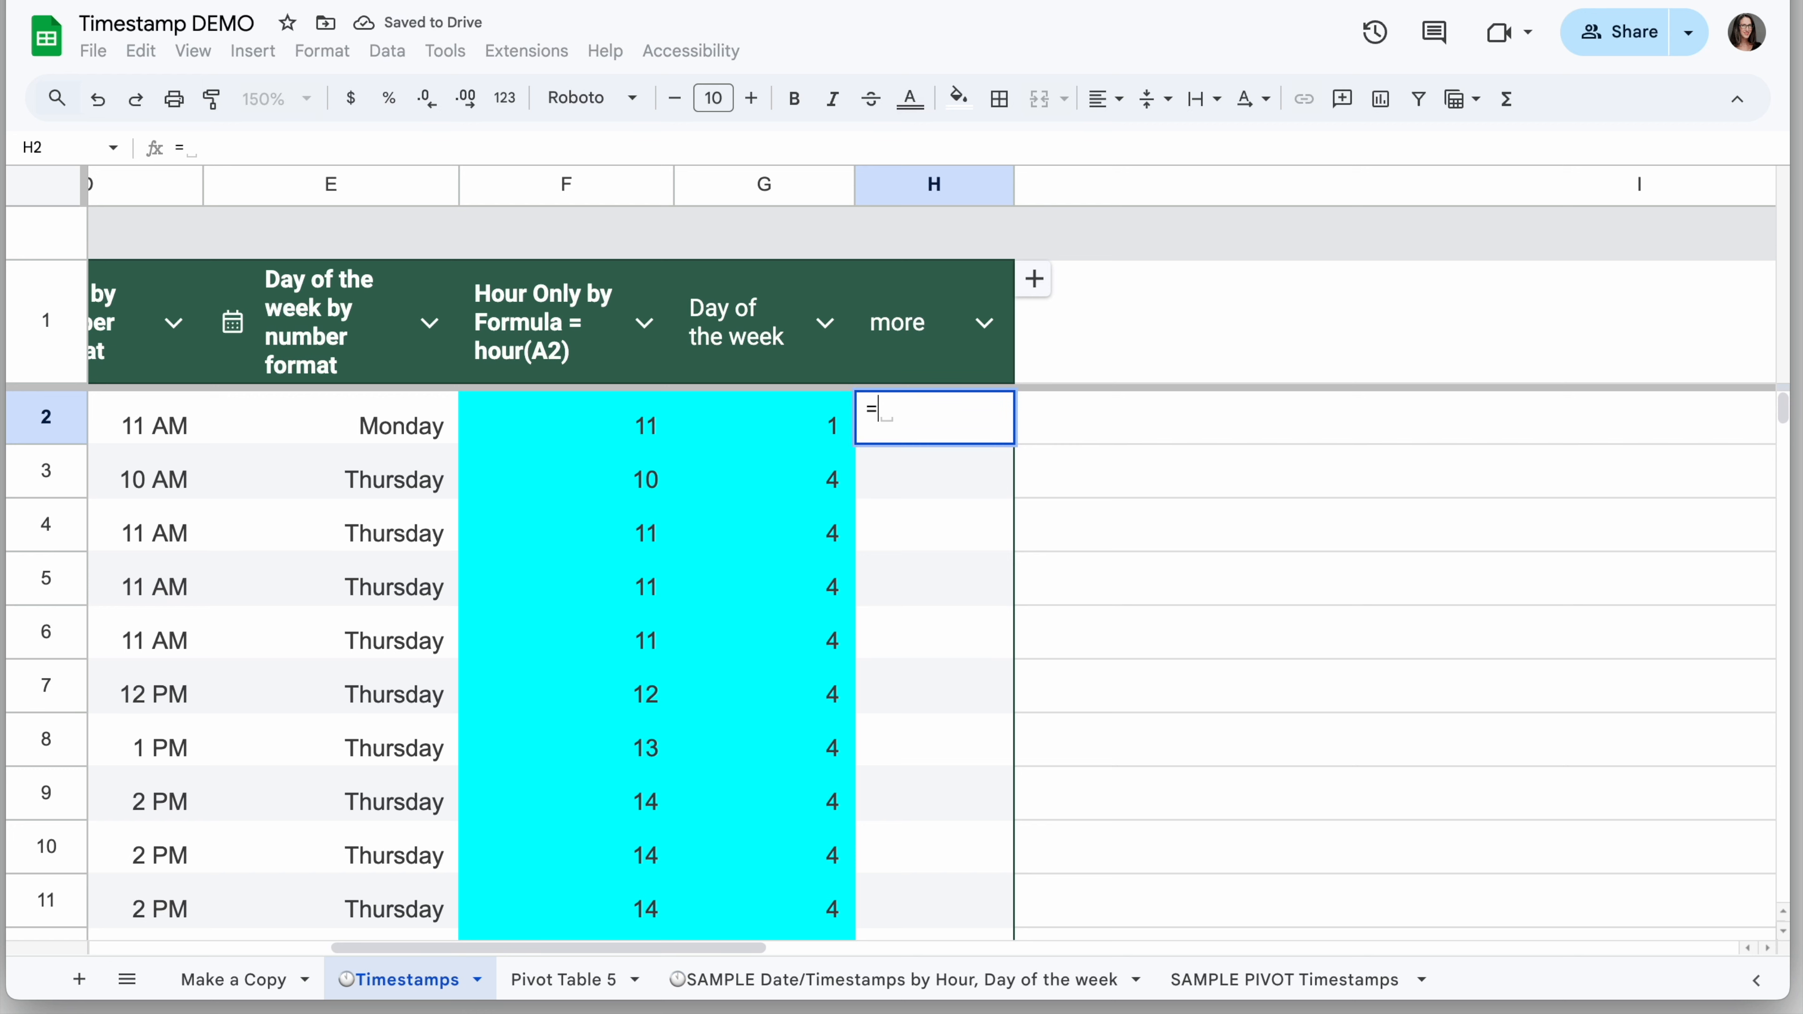
pyautogui.write('year(')
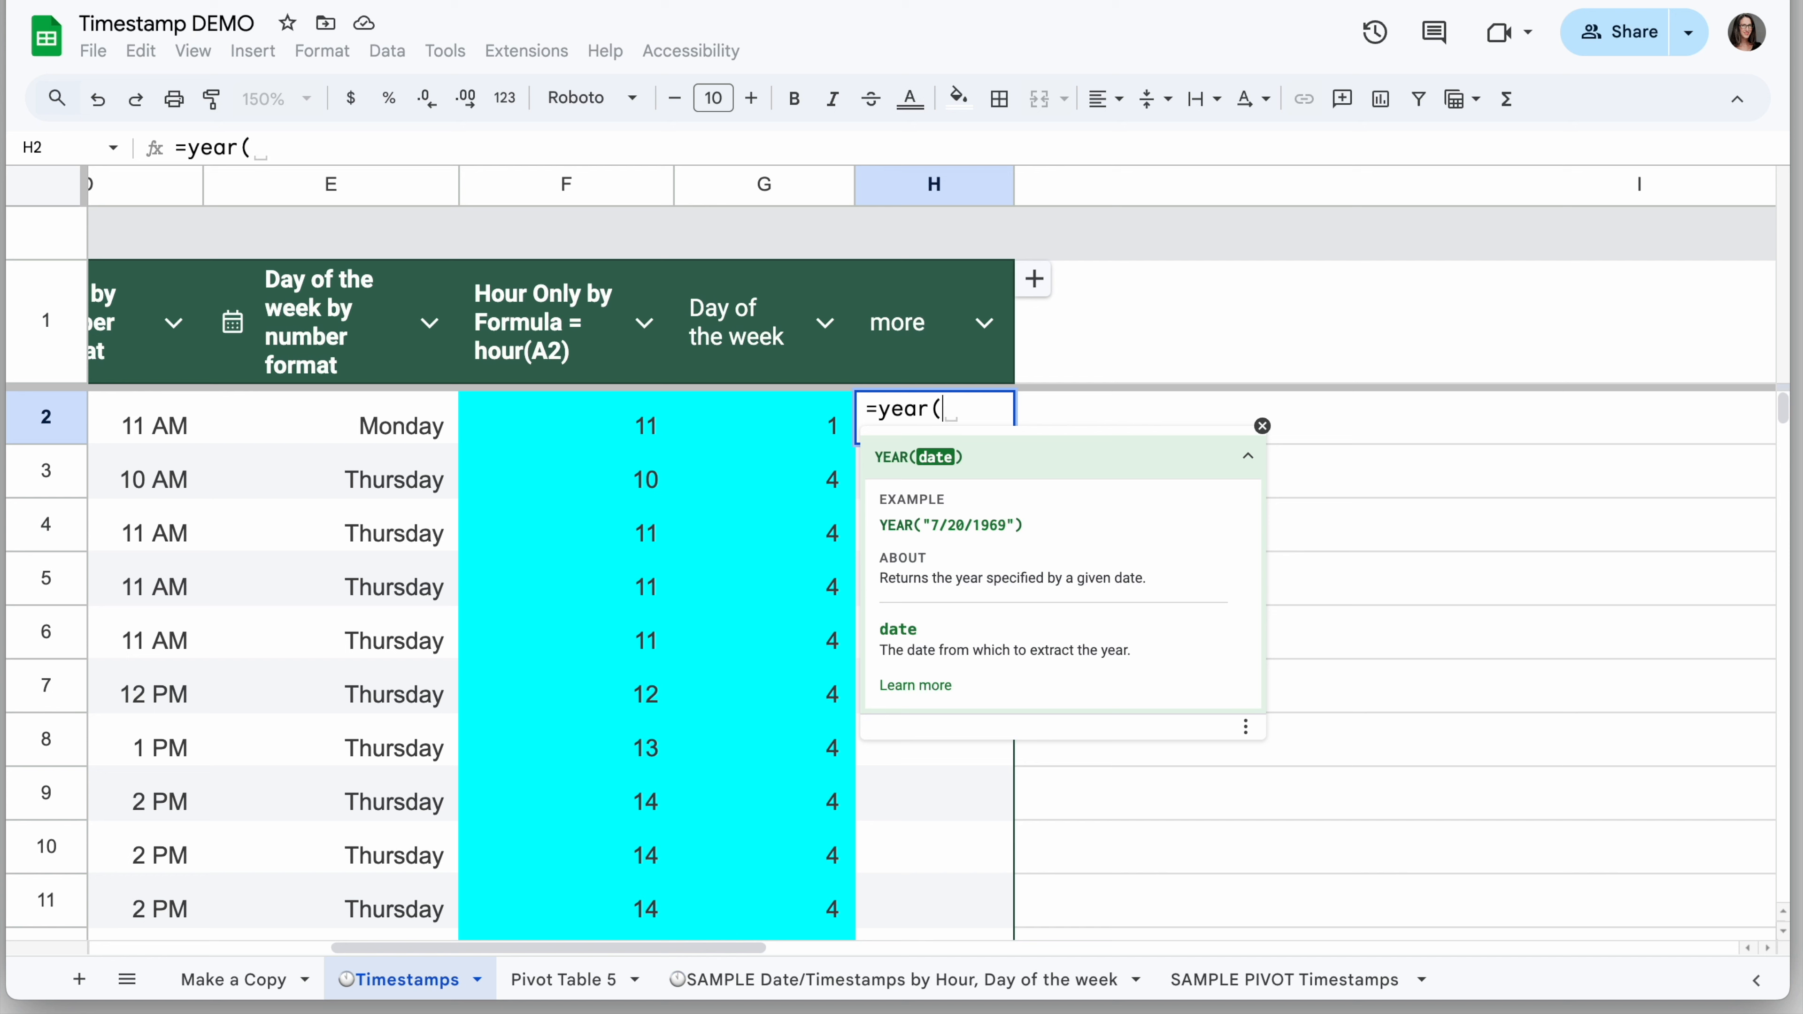
pyautogui.hotkey('ctrl', 'a')
pyautogui.press('BackSpace')
pyautogui.write('=month')
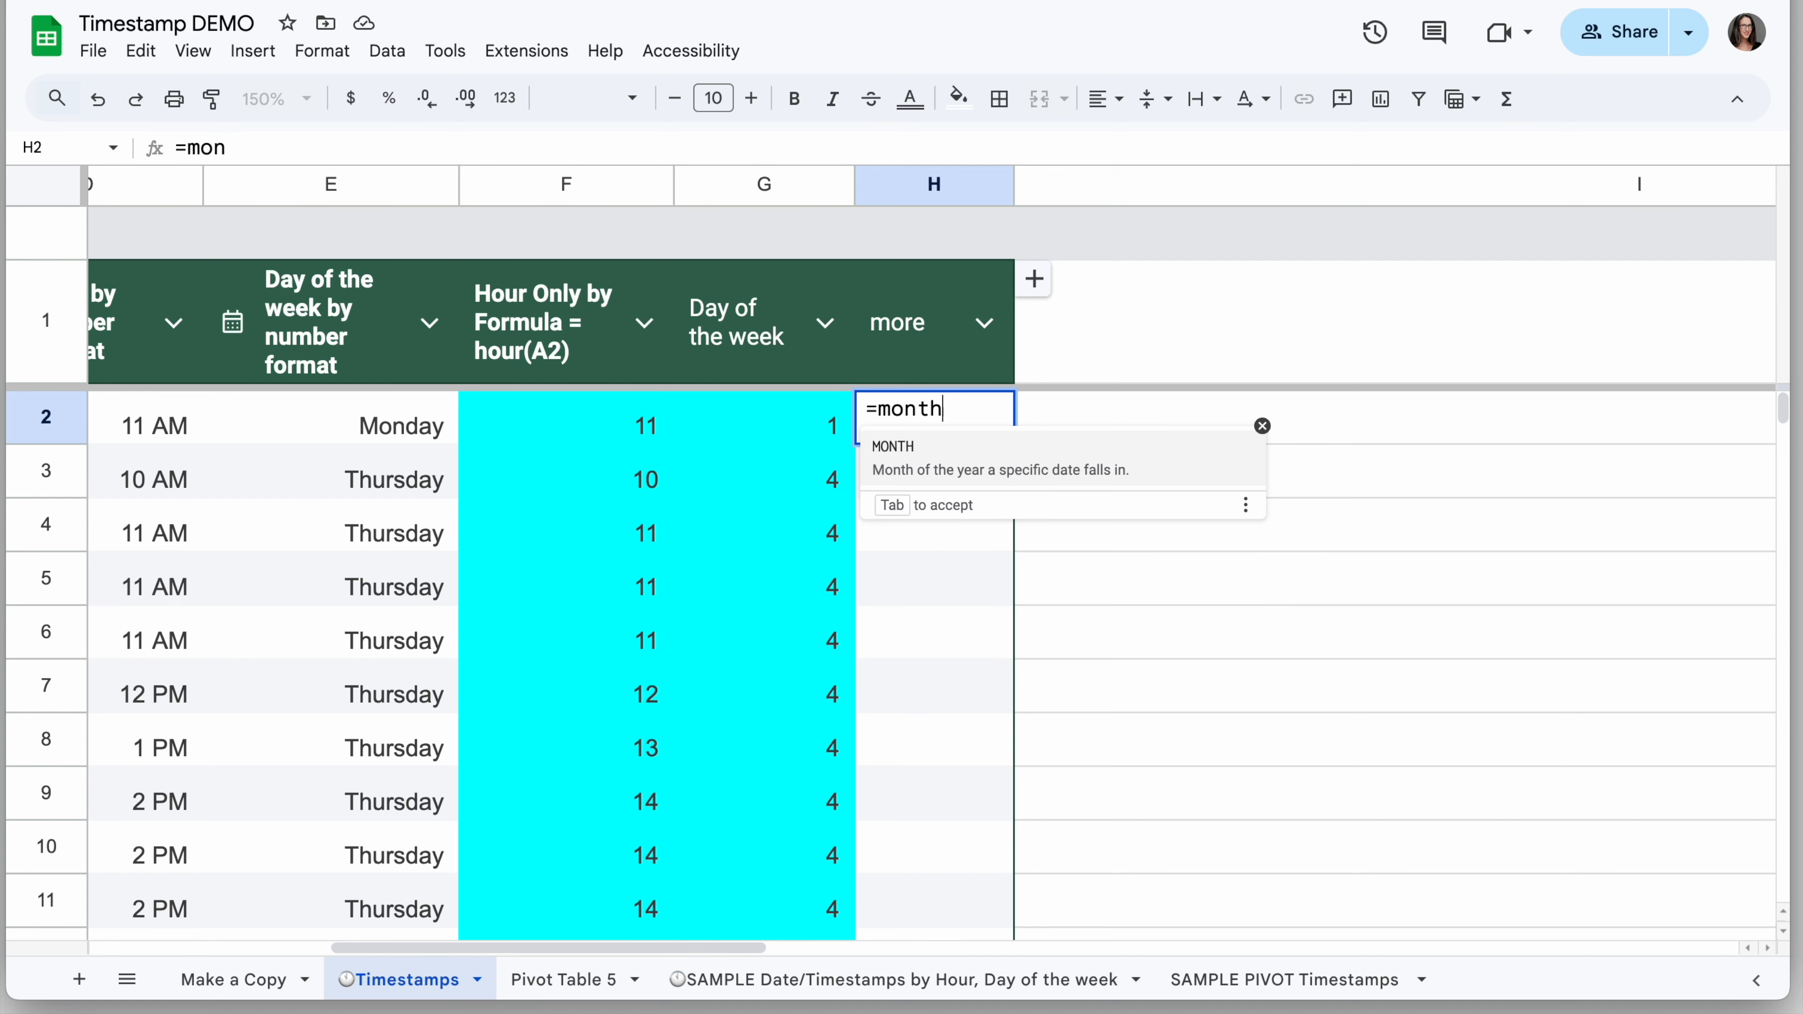
pyautogui.press('BackSpace')
pyautogui.press('BackSpace')
pyautogui.press('BackSpace')
pyautogui.press('BackSpace')
pyautogui.press('BackSpace')
pyautogui.write('daty')
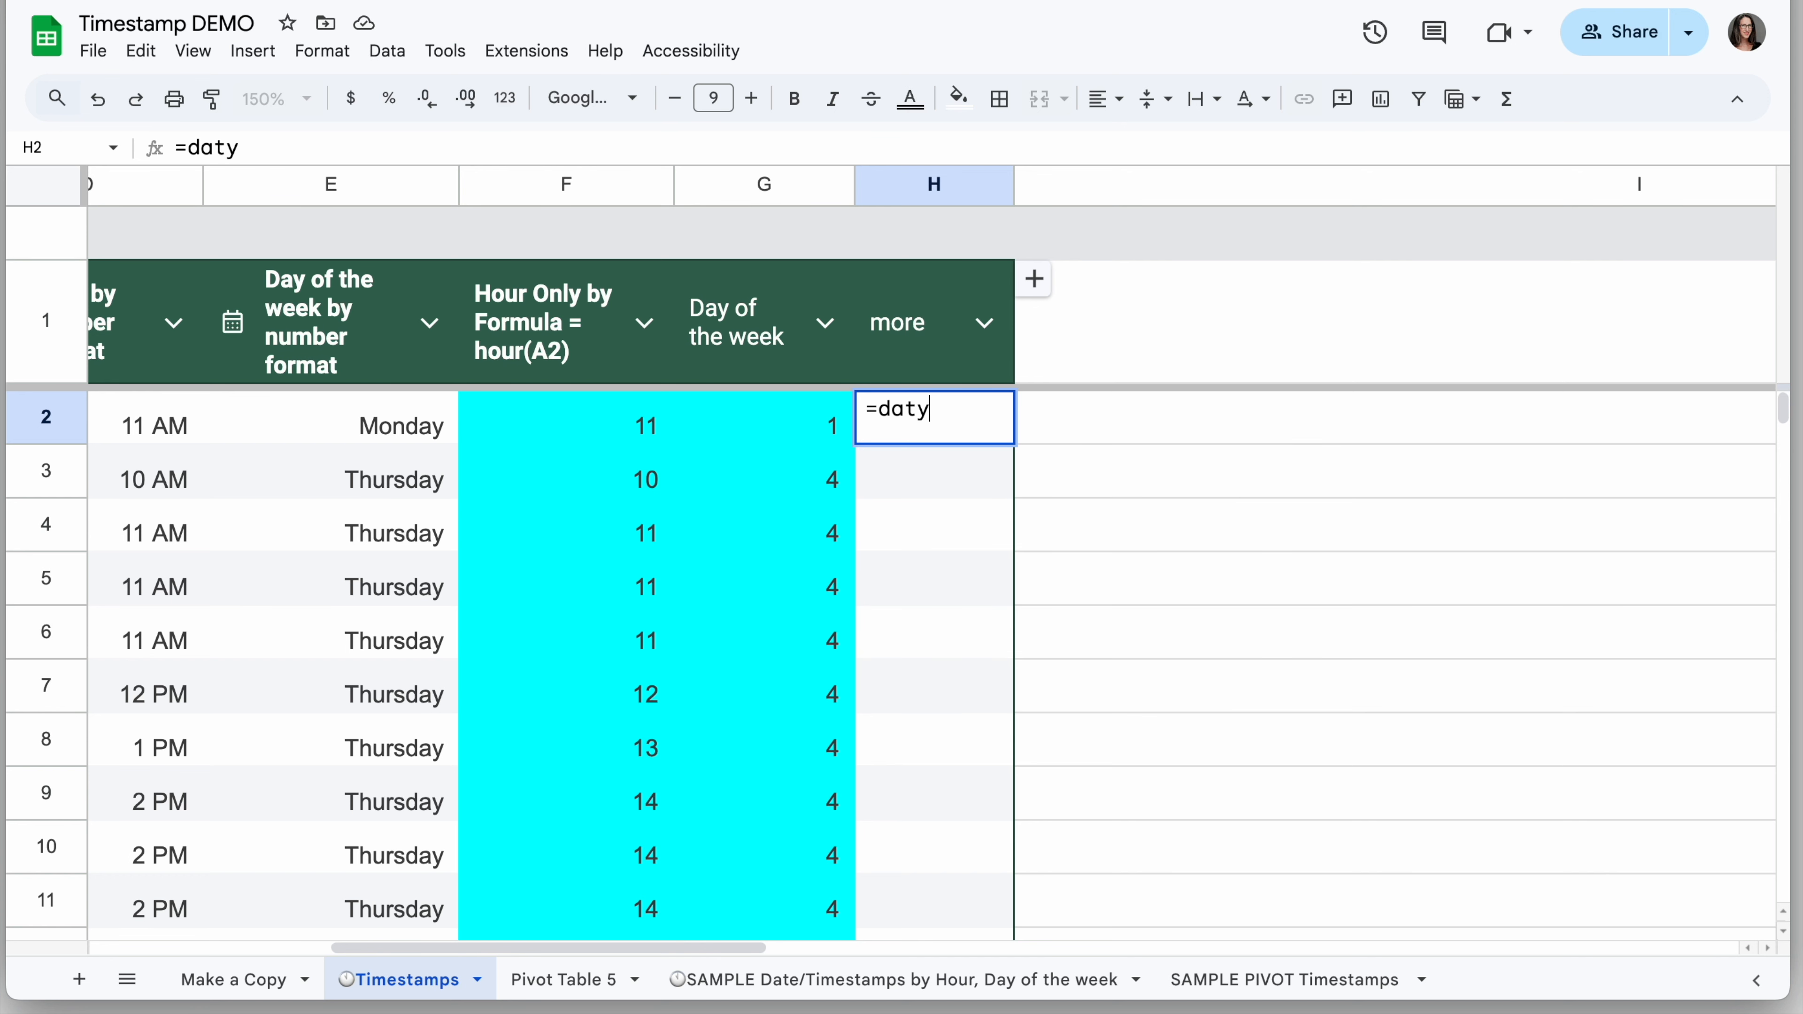
pyautogui.press('BackSpace')
pyautogui.press('BackSpace')
pyautogui.write('y')
pyautogui.press('BackSpace')
pyautogui.press('BackSpace')
pyautogui.press('BackSpace')
# Try out the MINUTE and SECOND functions in H2 and clear the unfinished formula.
pyautogui.write('minute')
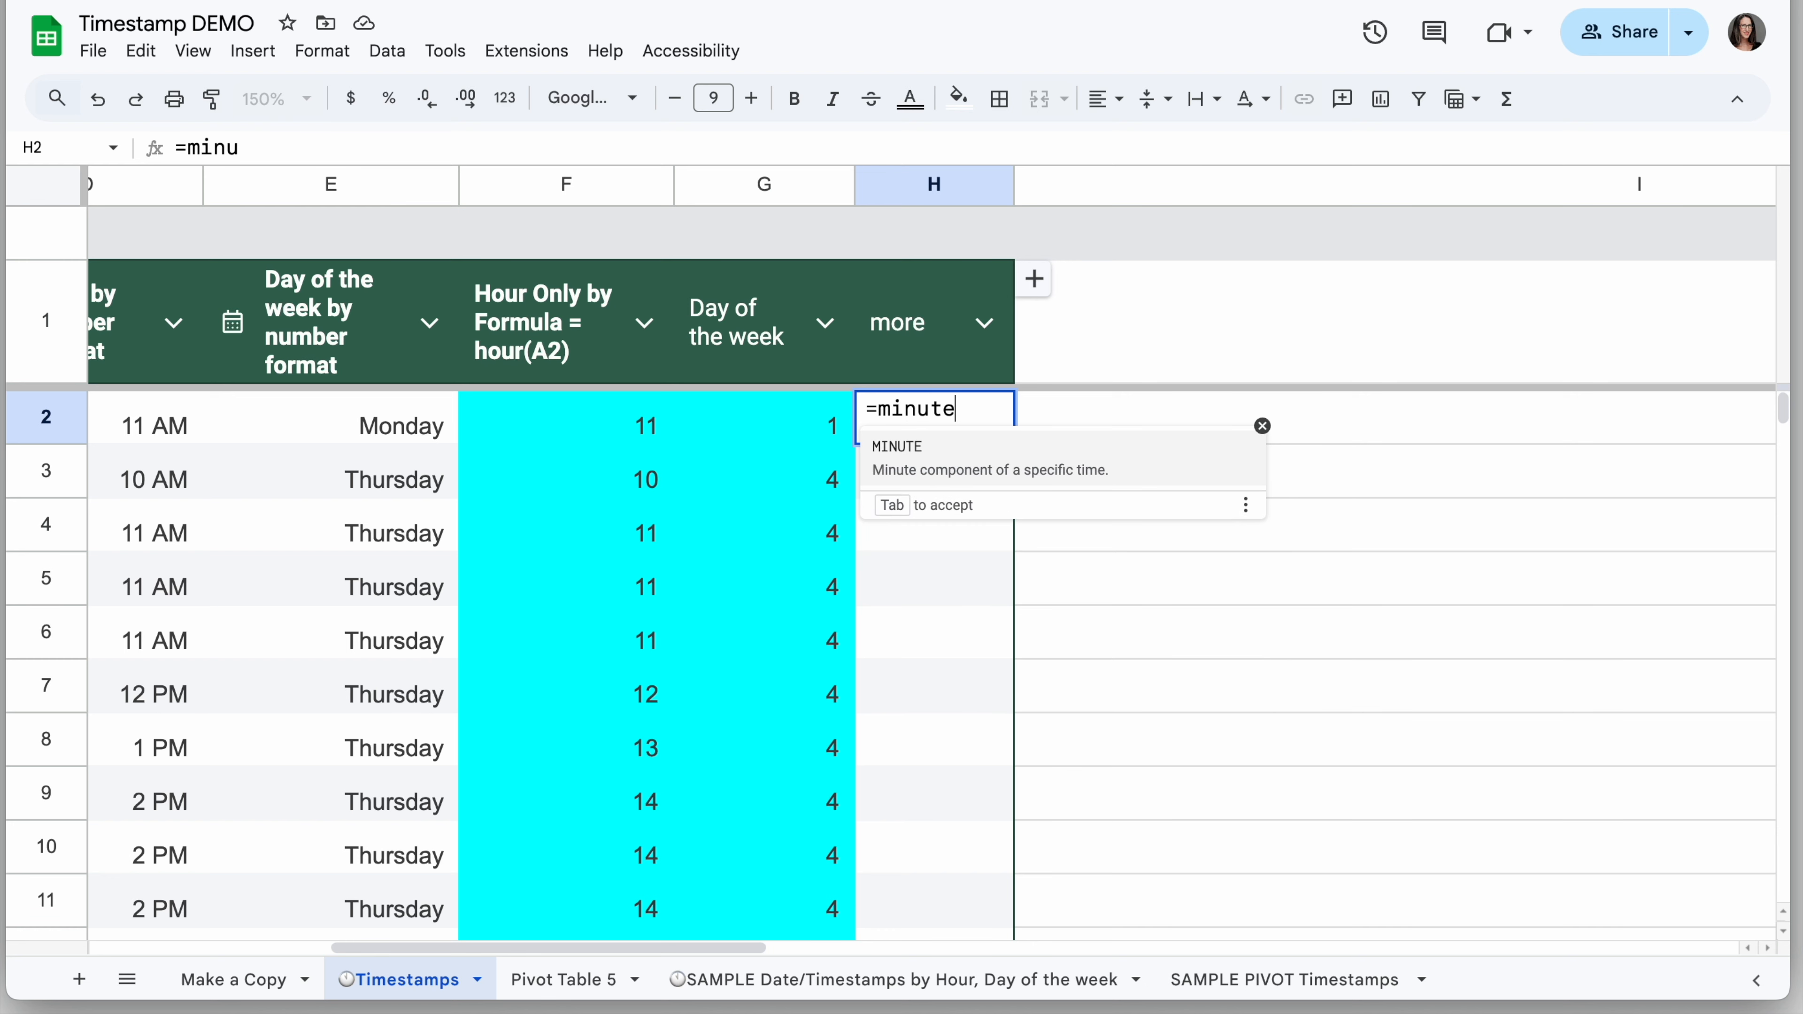
pyautogui.press('BackSpace')
pyautogui.press('BackSpace')
pyautogui.press('BackSpace')
pyautogui.press('BackSpace')
pyautogui.press('BackSpace')
pyautogui.press('BackSpace')
pyautogui.write('second')
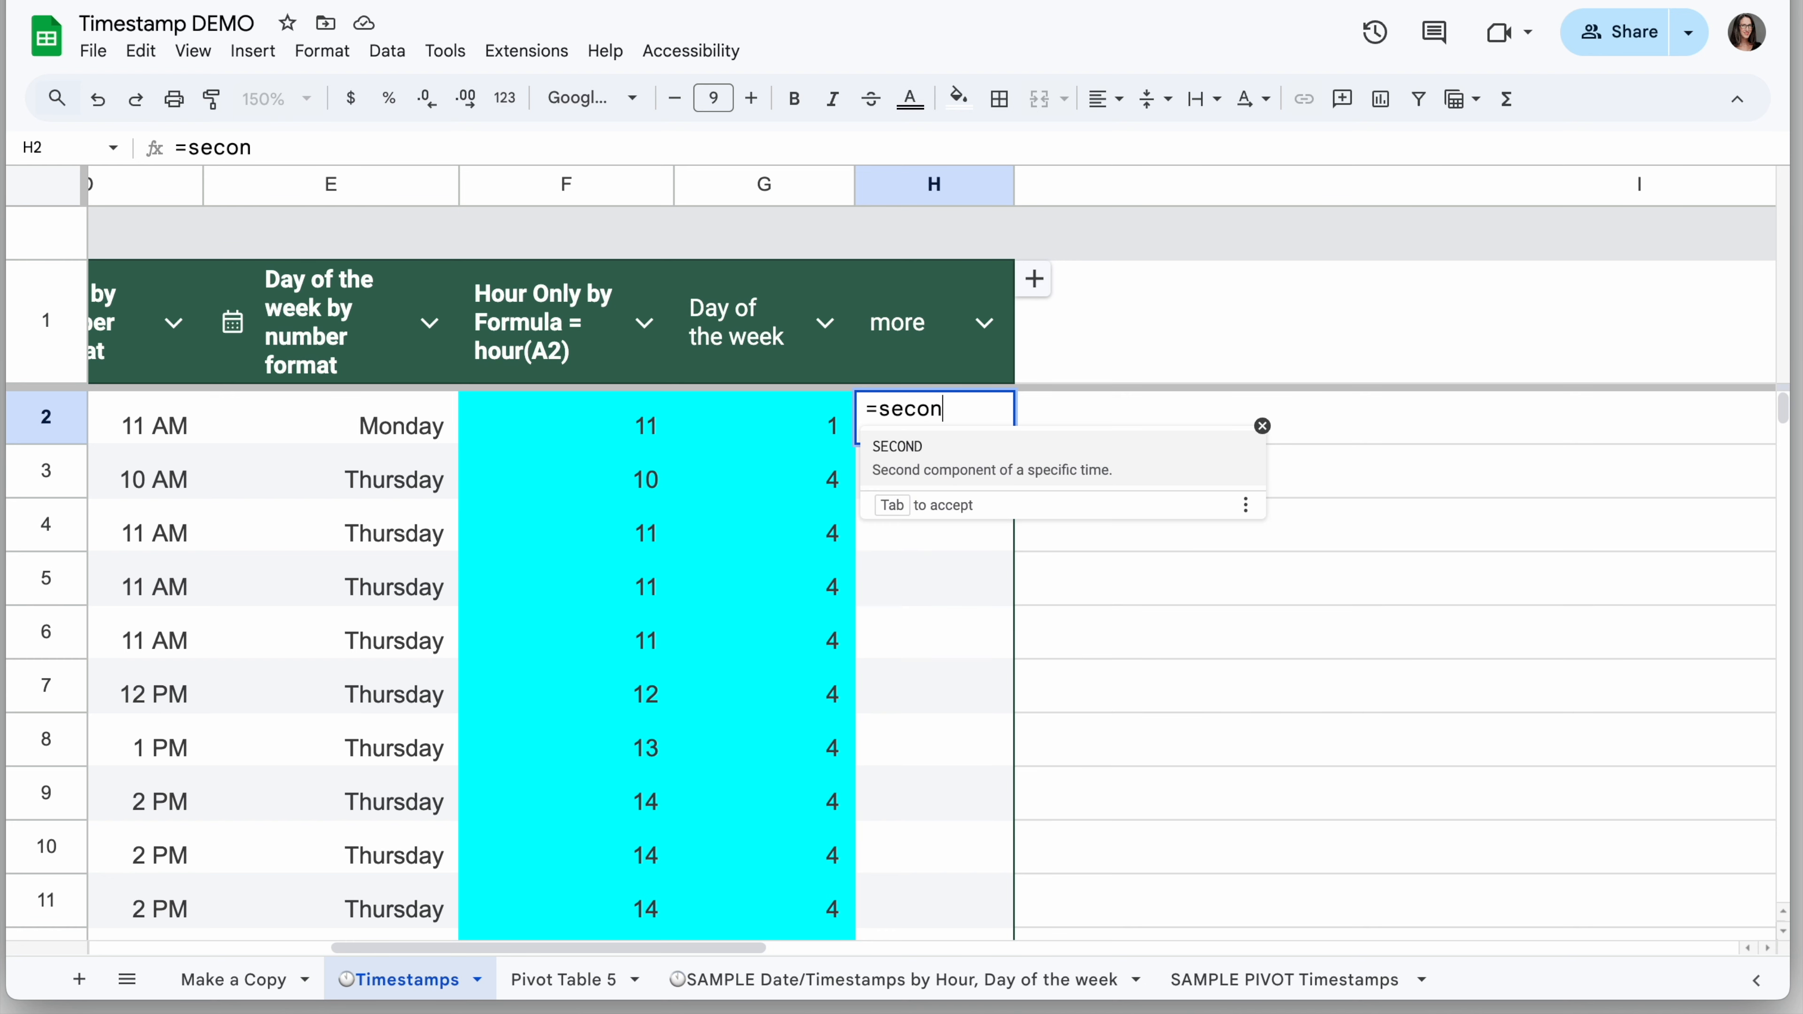
pyautogui.press('BackSpace')
pyautogui.press('BackSpace')
pyautogui.press('BackSpace')
pyautogui.press('BackSpace')
pyautogui.press('BackSpace')
pyautogui.press('BackSpace')
pyautogui.press('BackSpace')
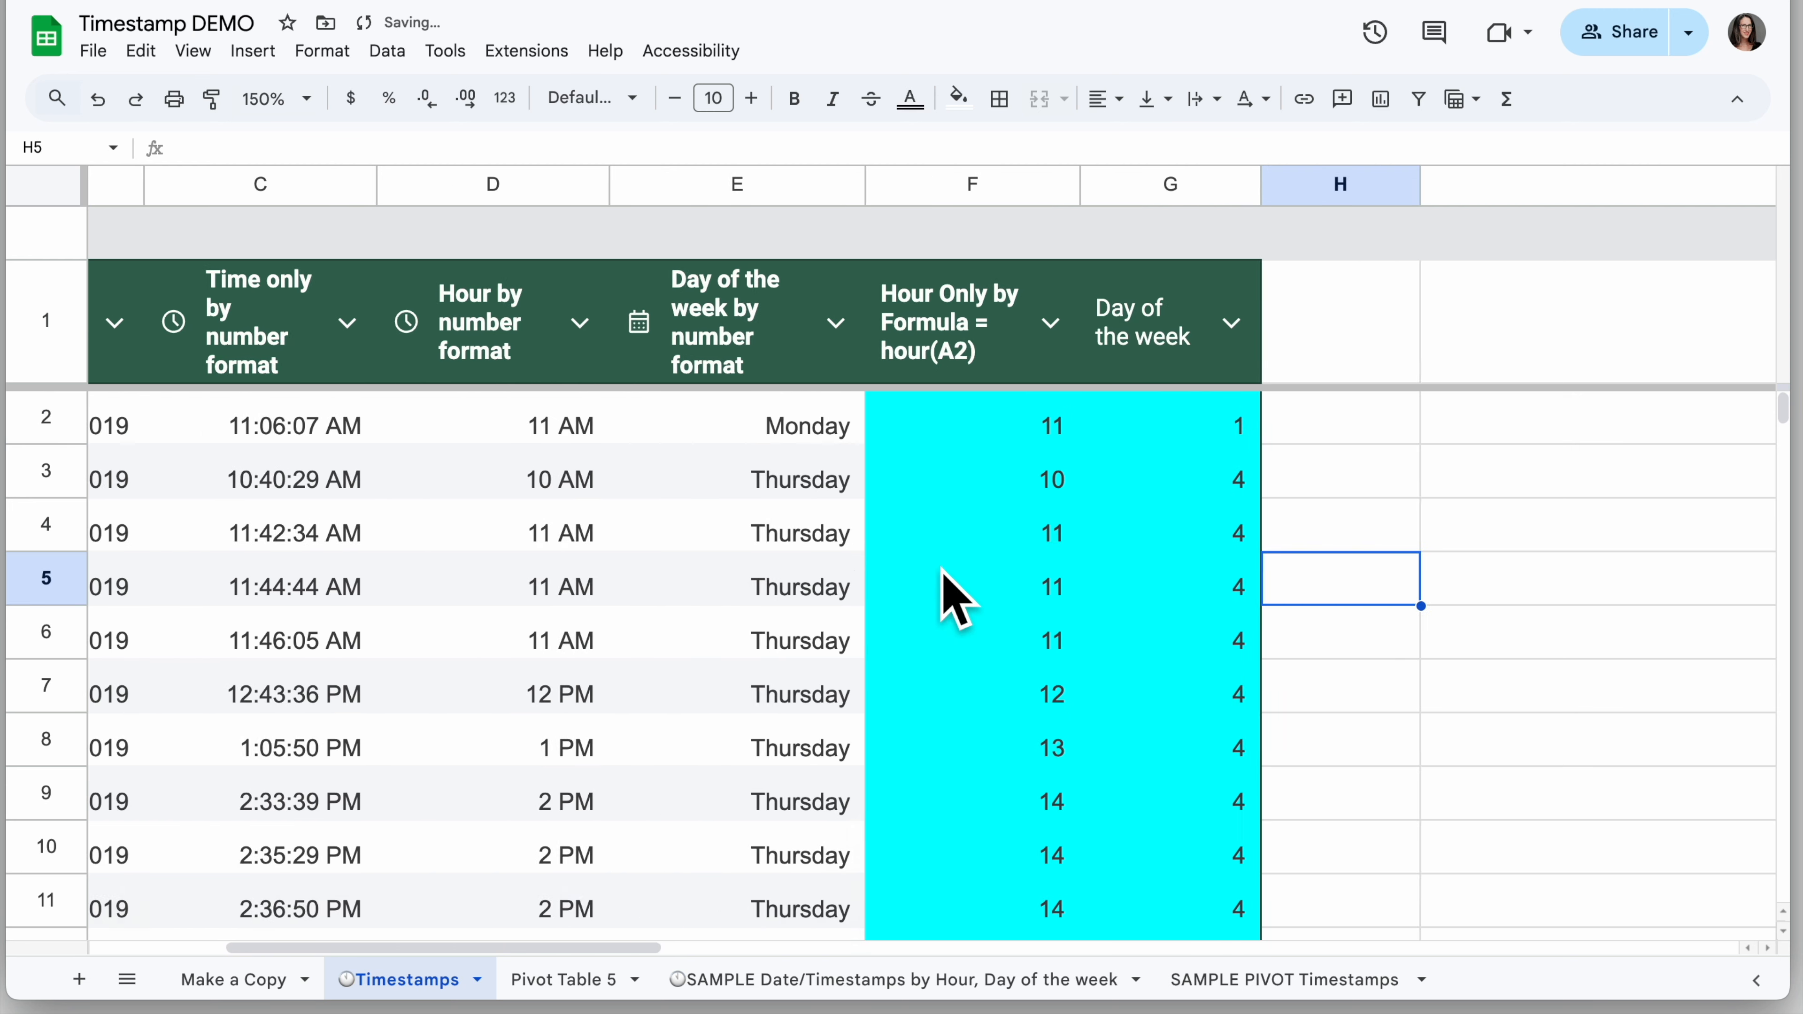
# Group the Help Ticket Timestamps table by the "Hour by number format" column.
pyautogui.hscroll(-5, 945, 596)
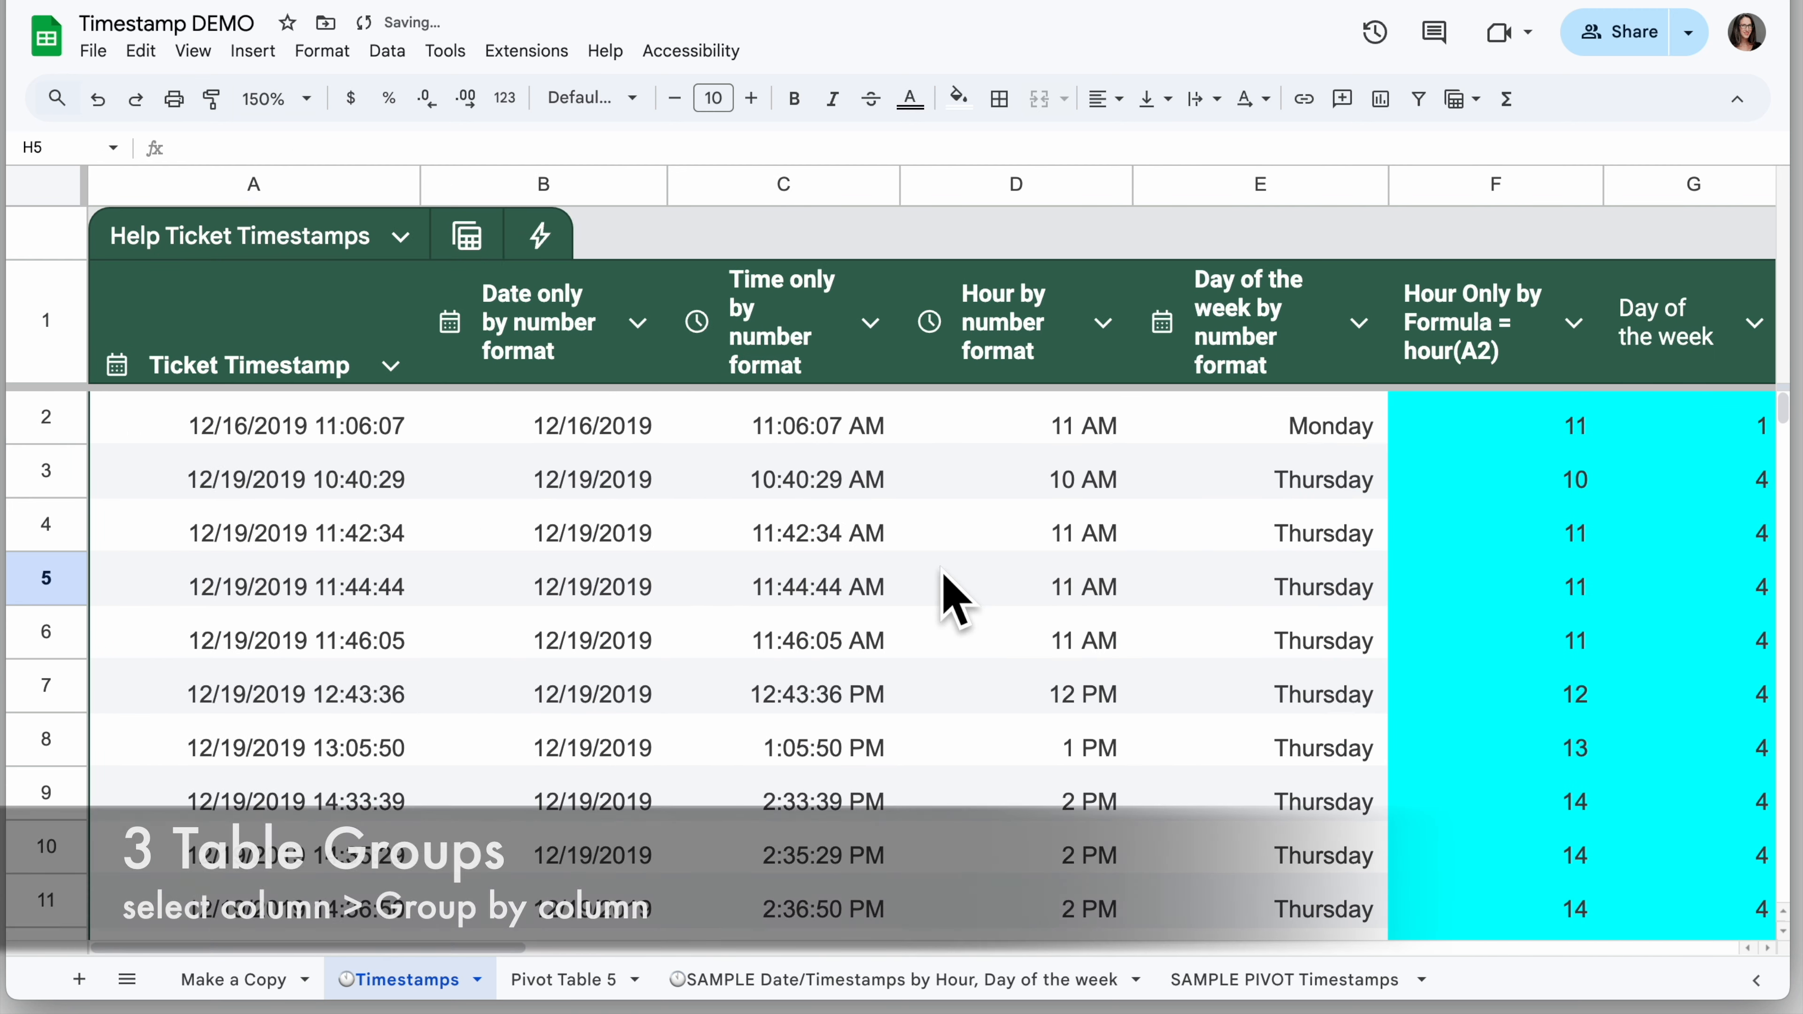
pyautogui.hscroll(-1, 954, 600)
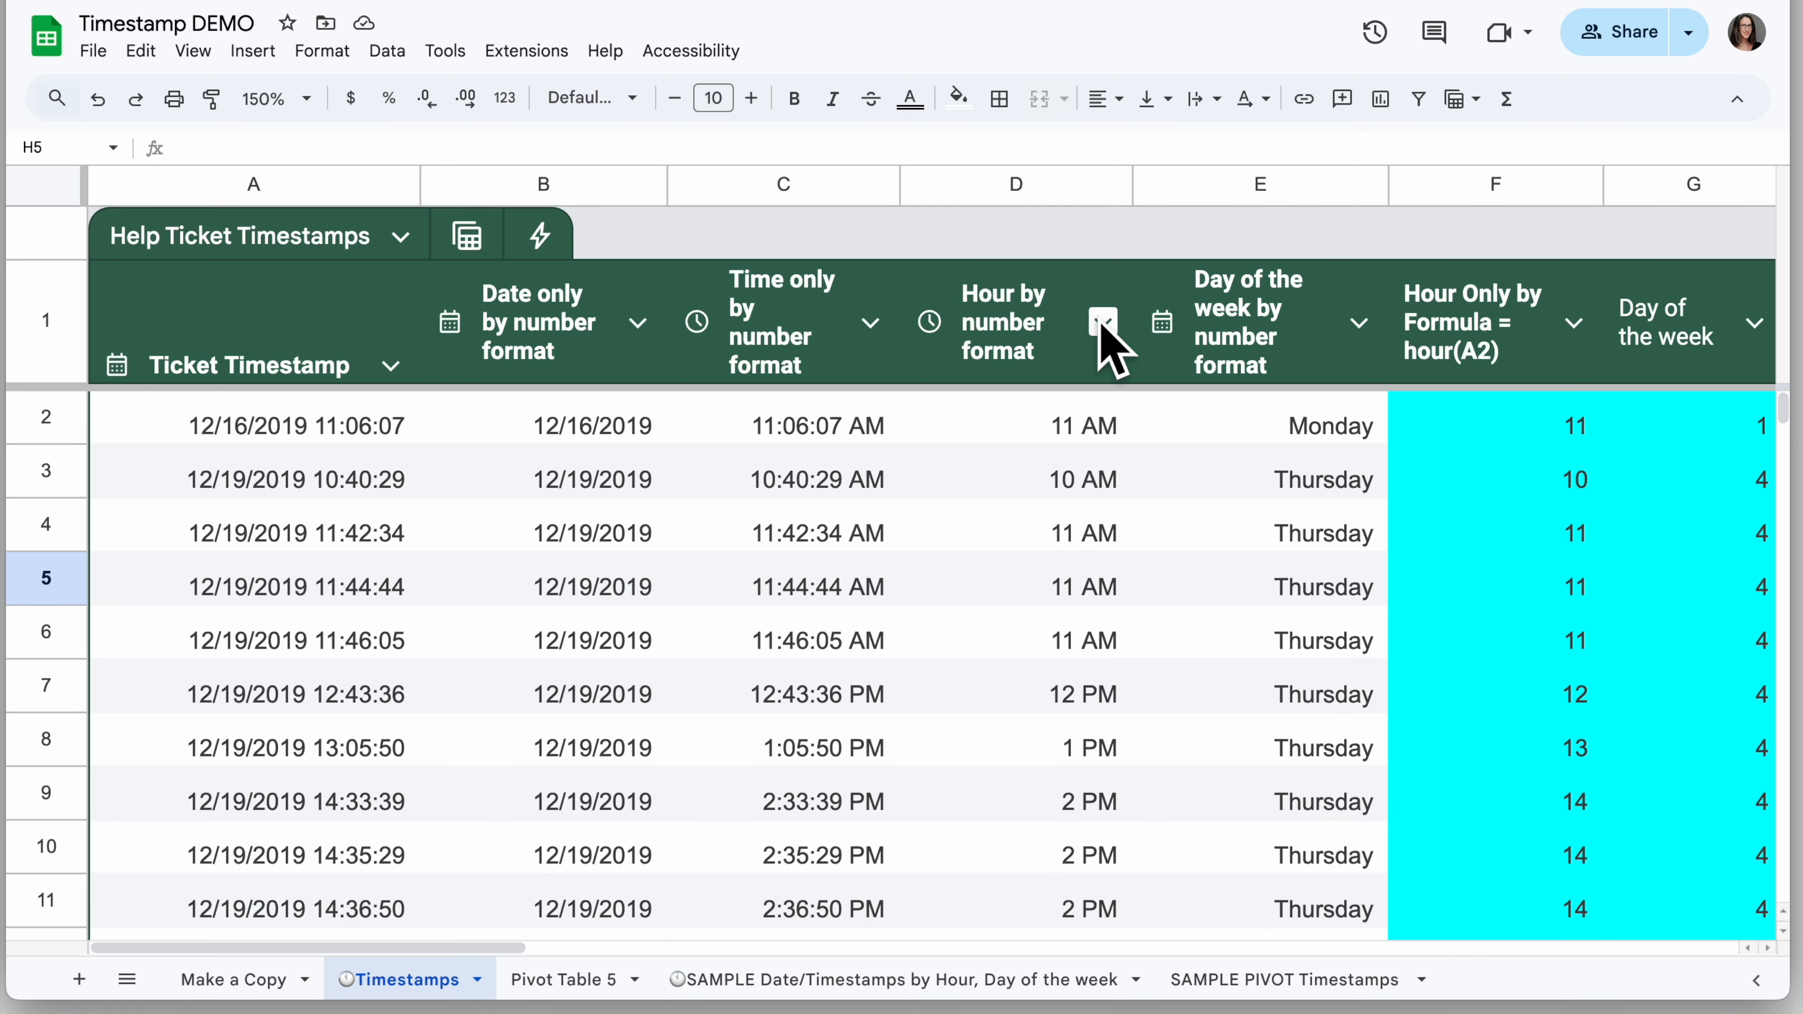
pyautogui.click(1046, 342)
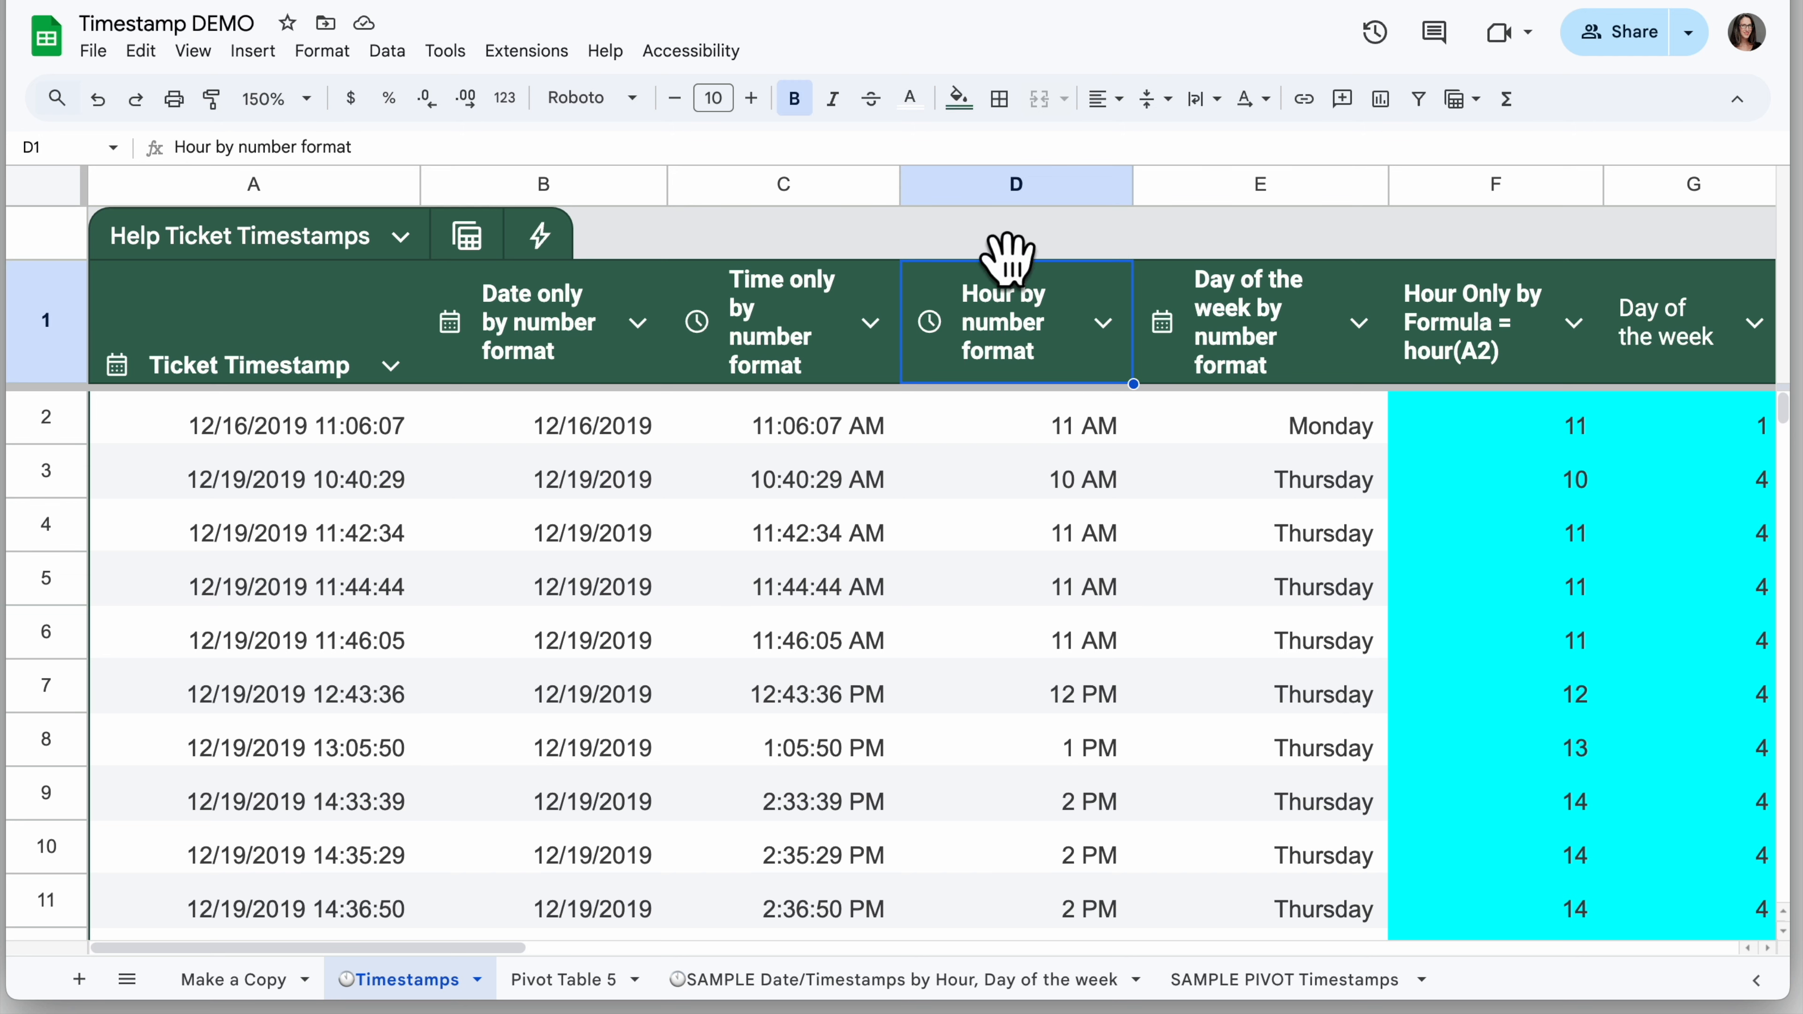
pyautogui.click(1022, 184)
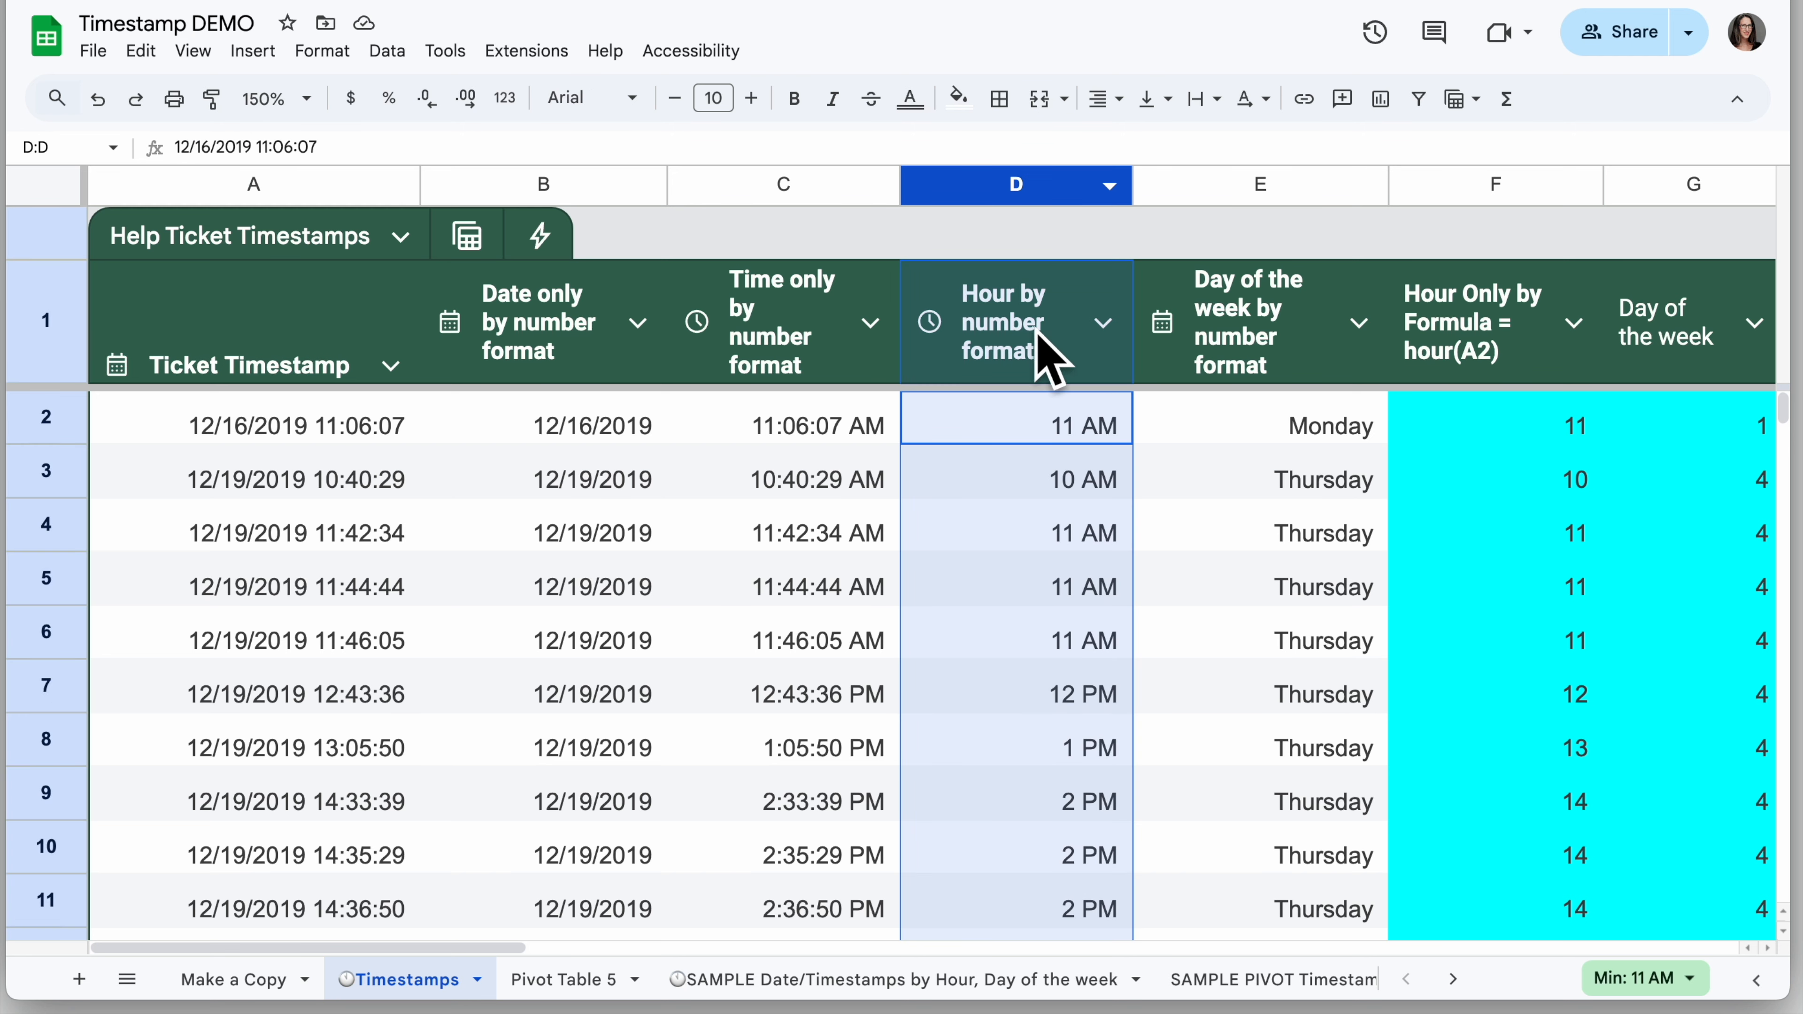
pyautogui.click(1105, 329)
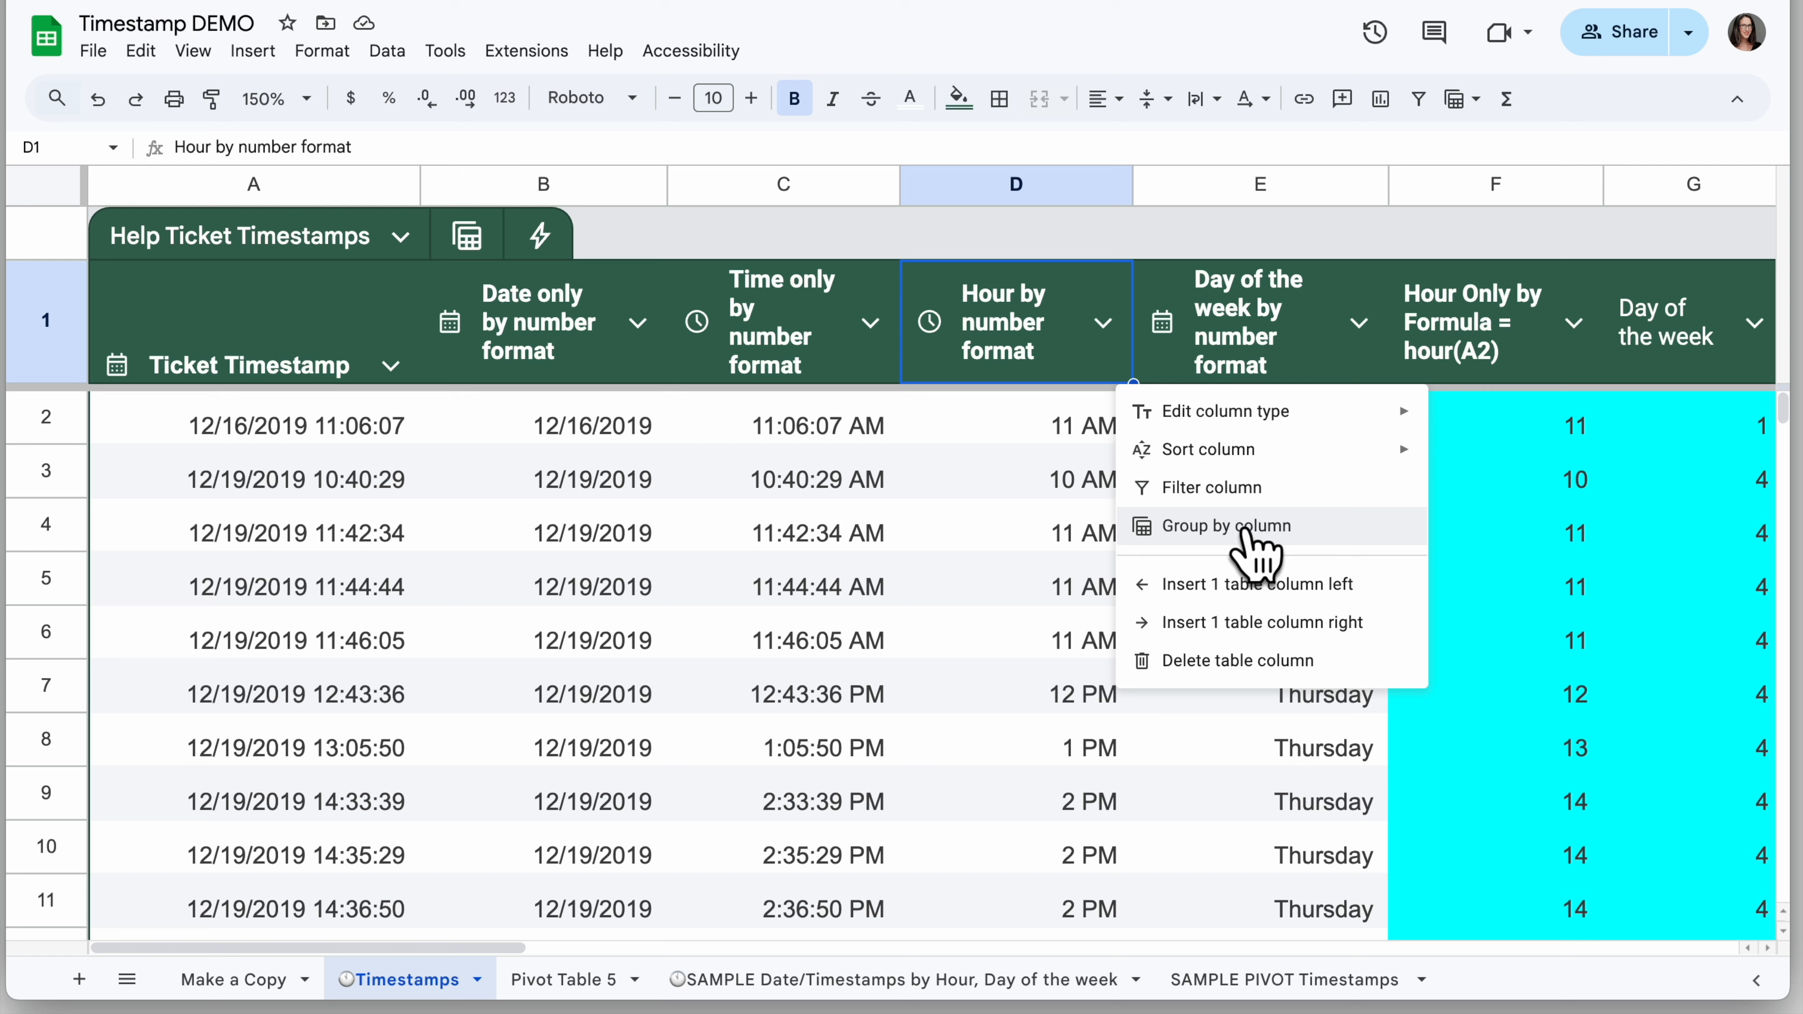
pyautogui.click(1263, 548)
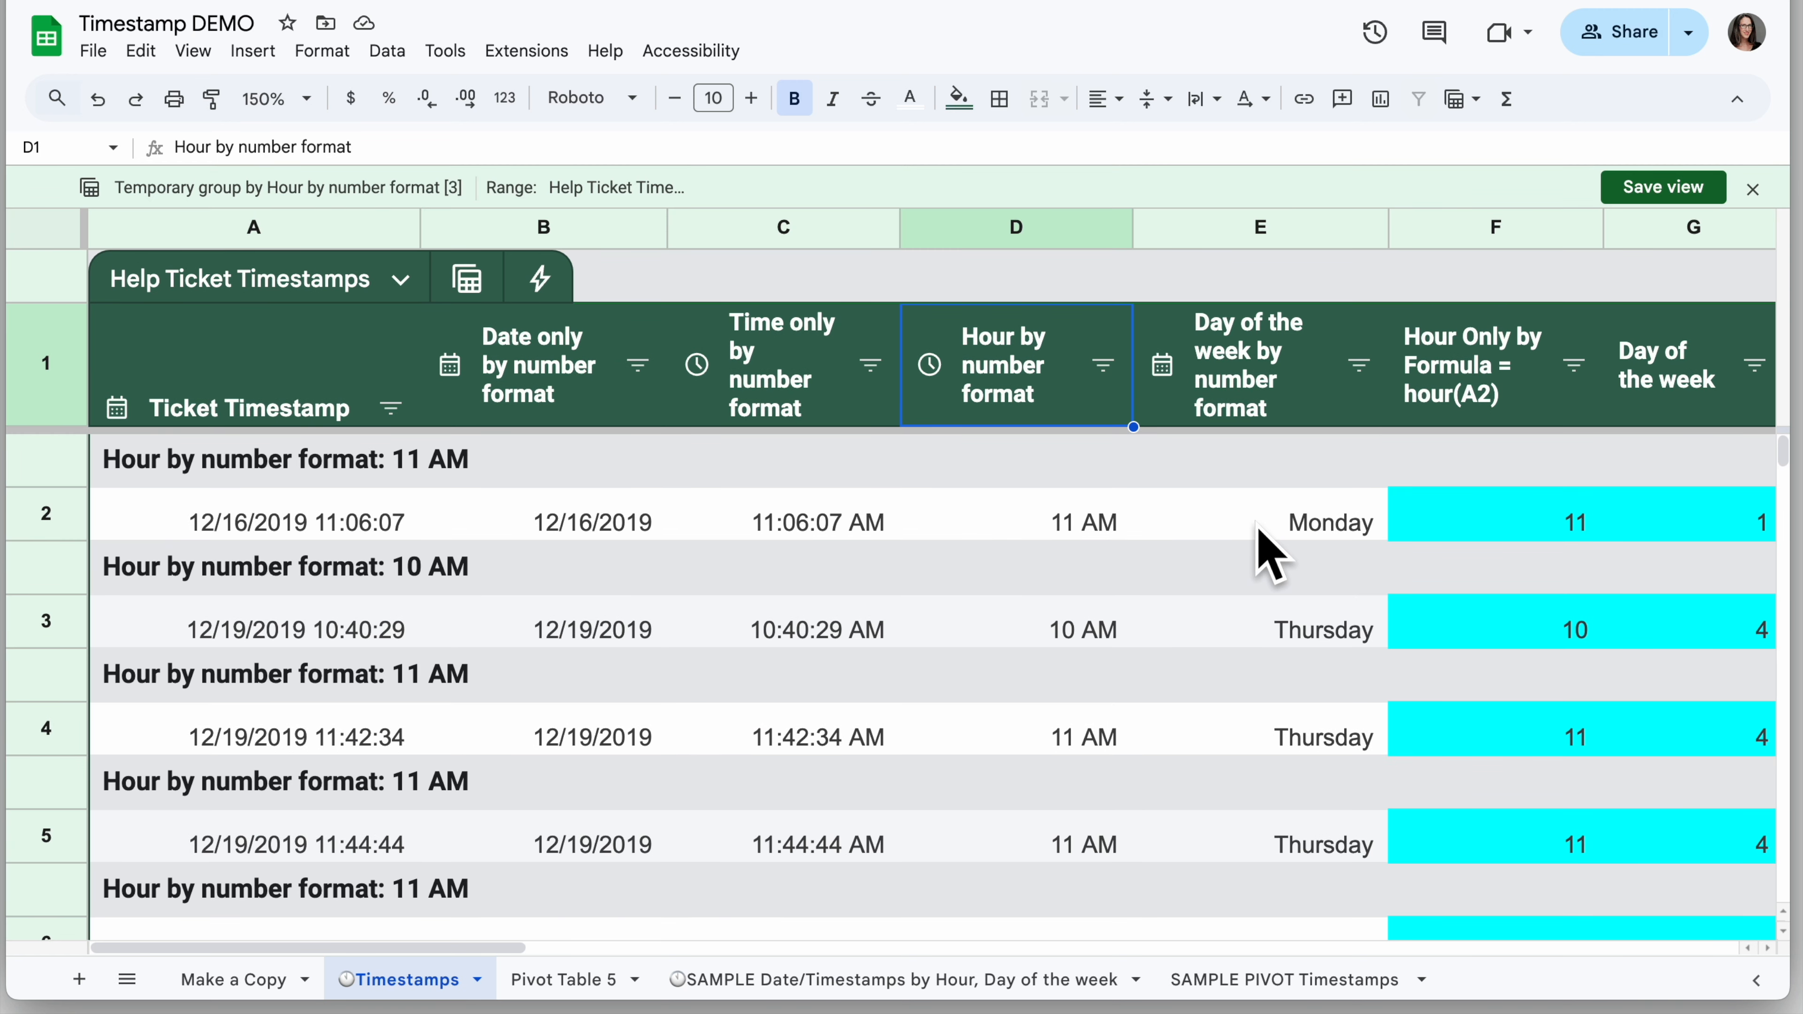
# Look through the "Hour by number format" groups and close the temporary group view without saving it.
pyautogui.scroll(-3, 395, 650)
pyautogui.scroll(-10, 395, 650)
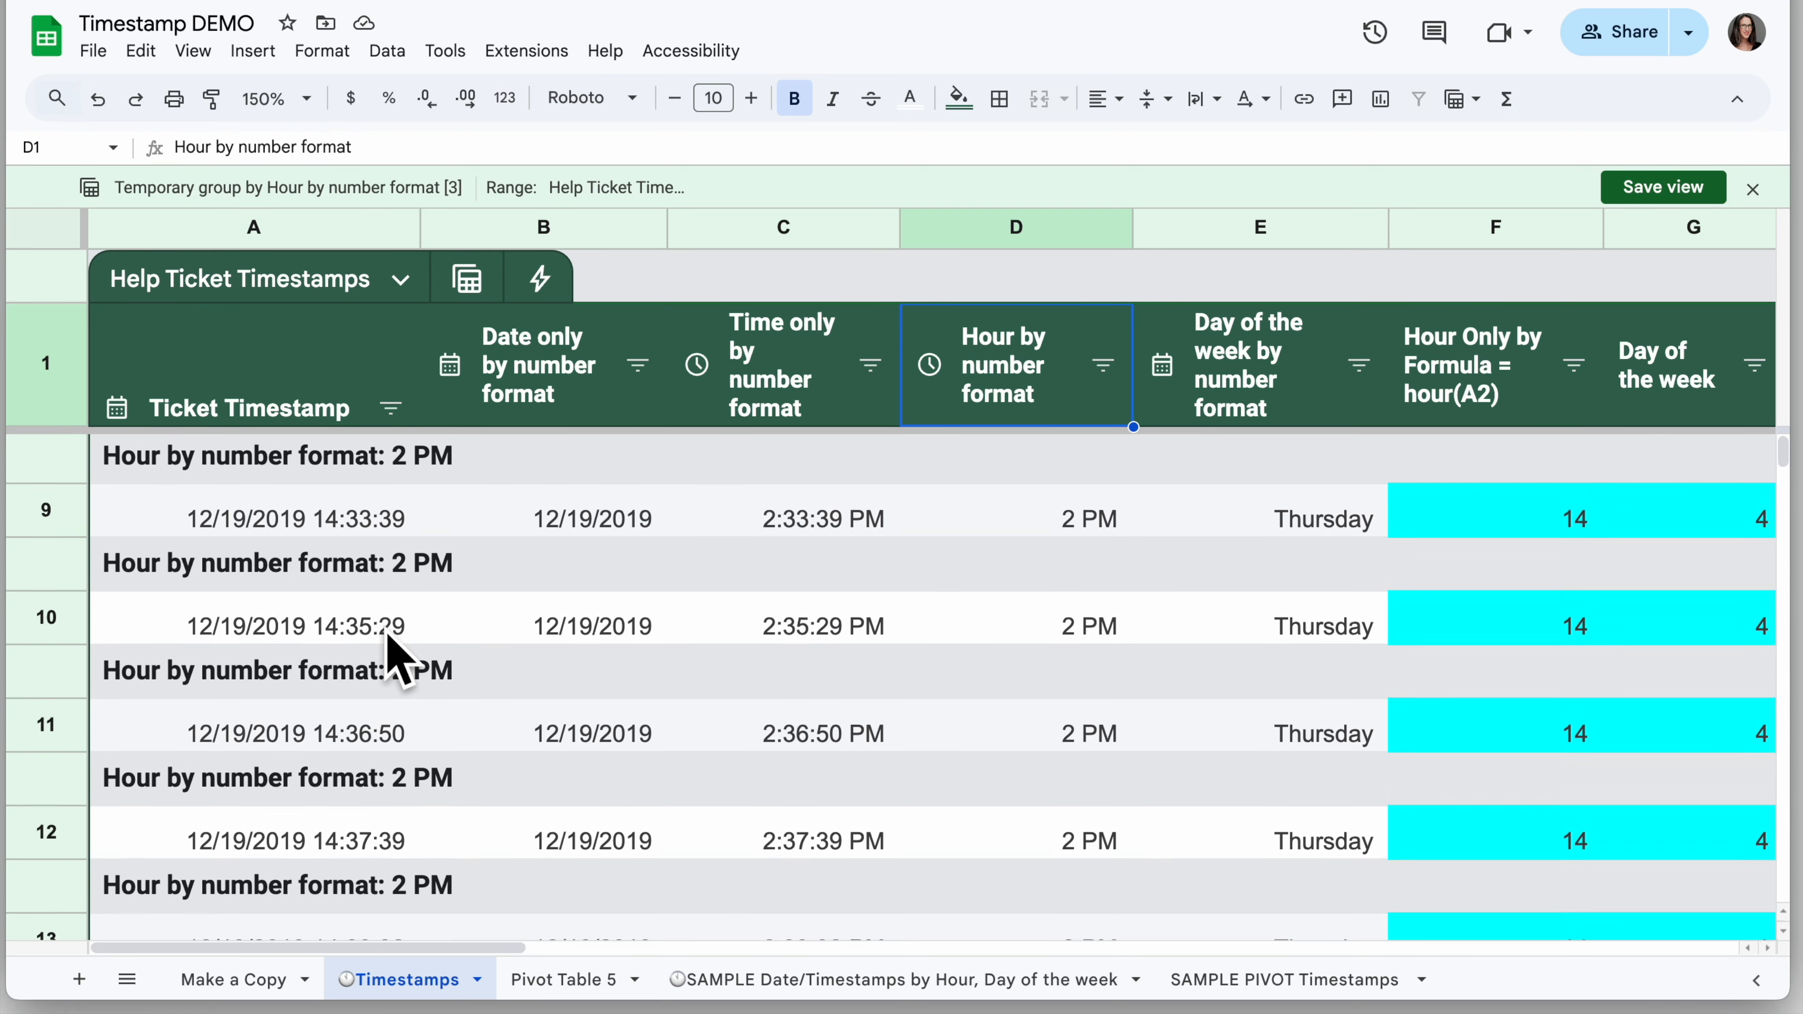
pyautogui.scroll(10, 389, 639)
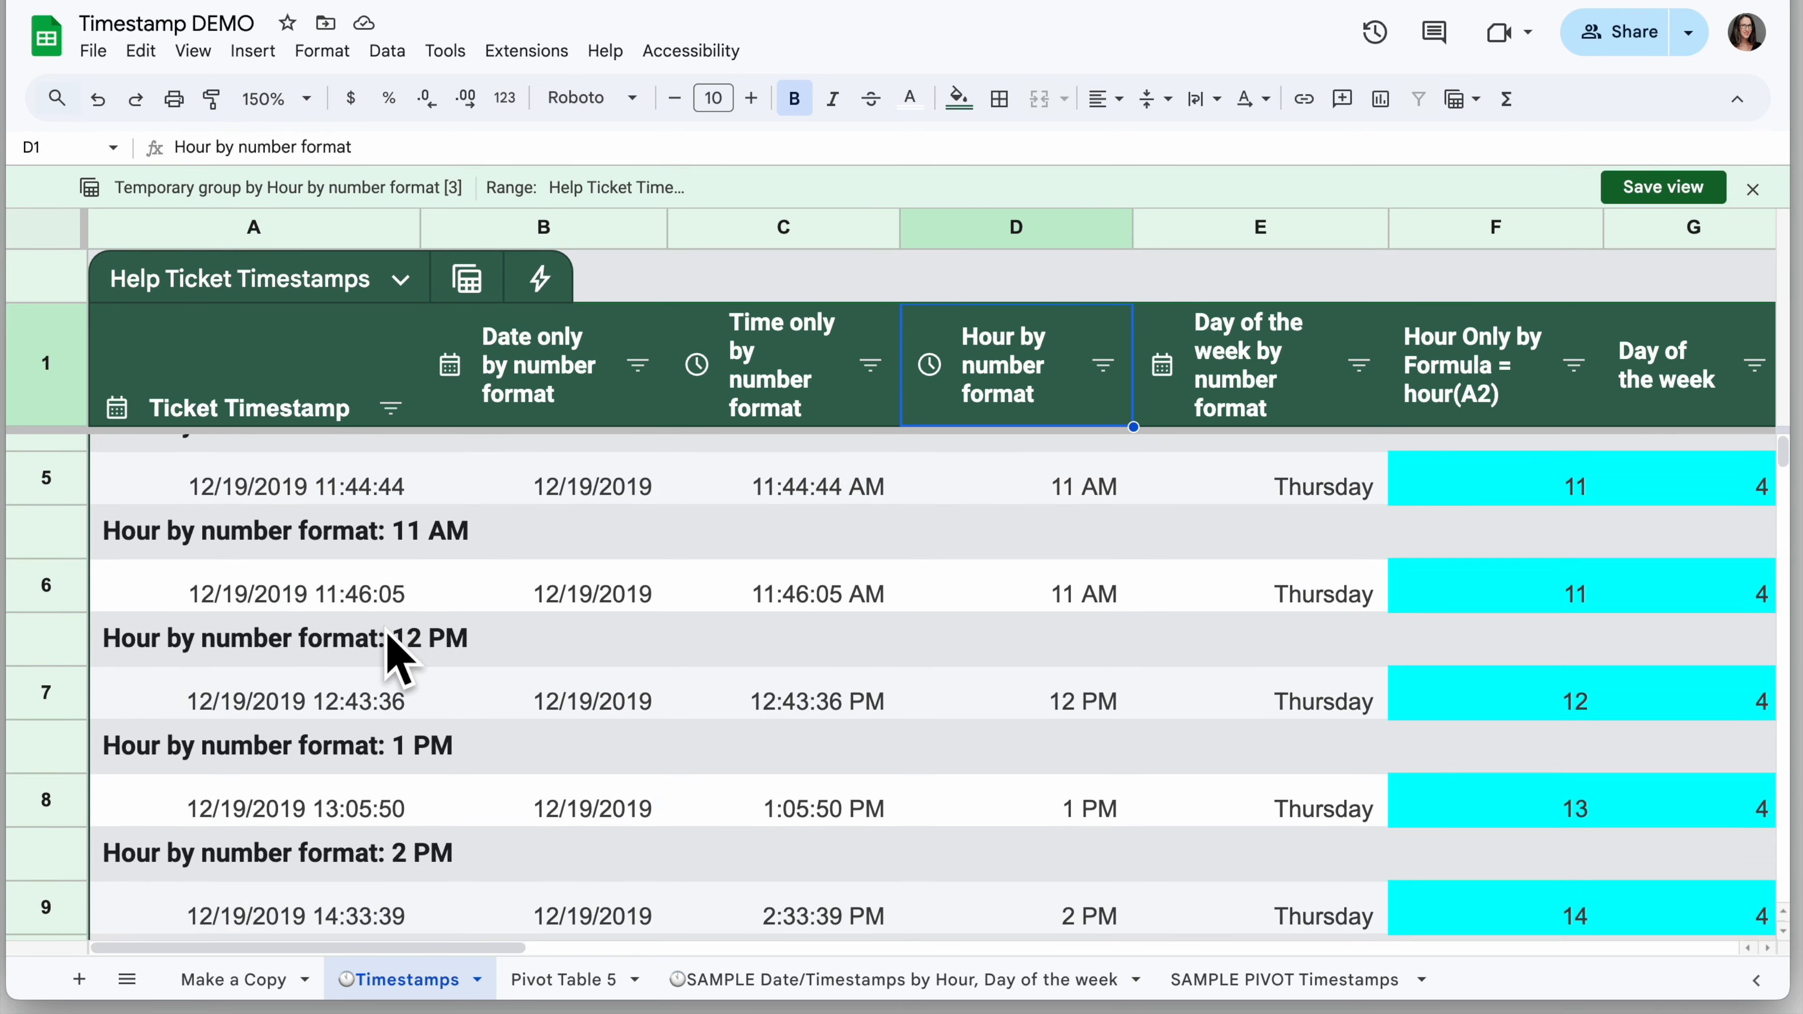
pyautogui.click(1084, 509)
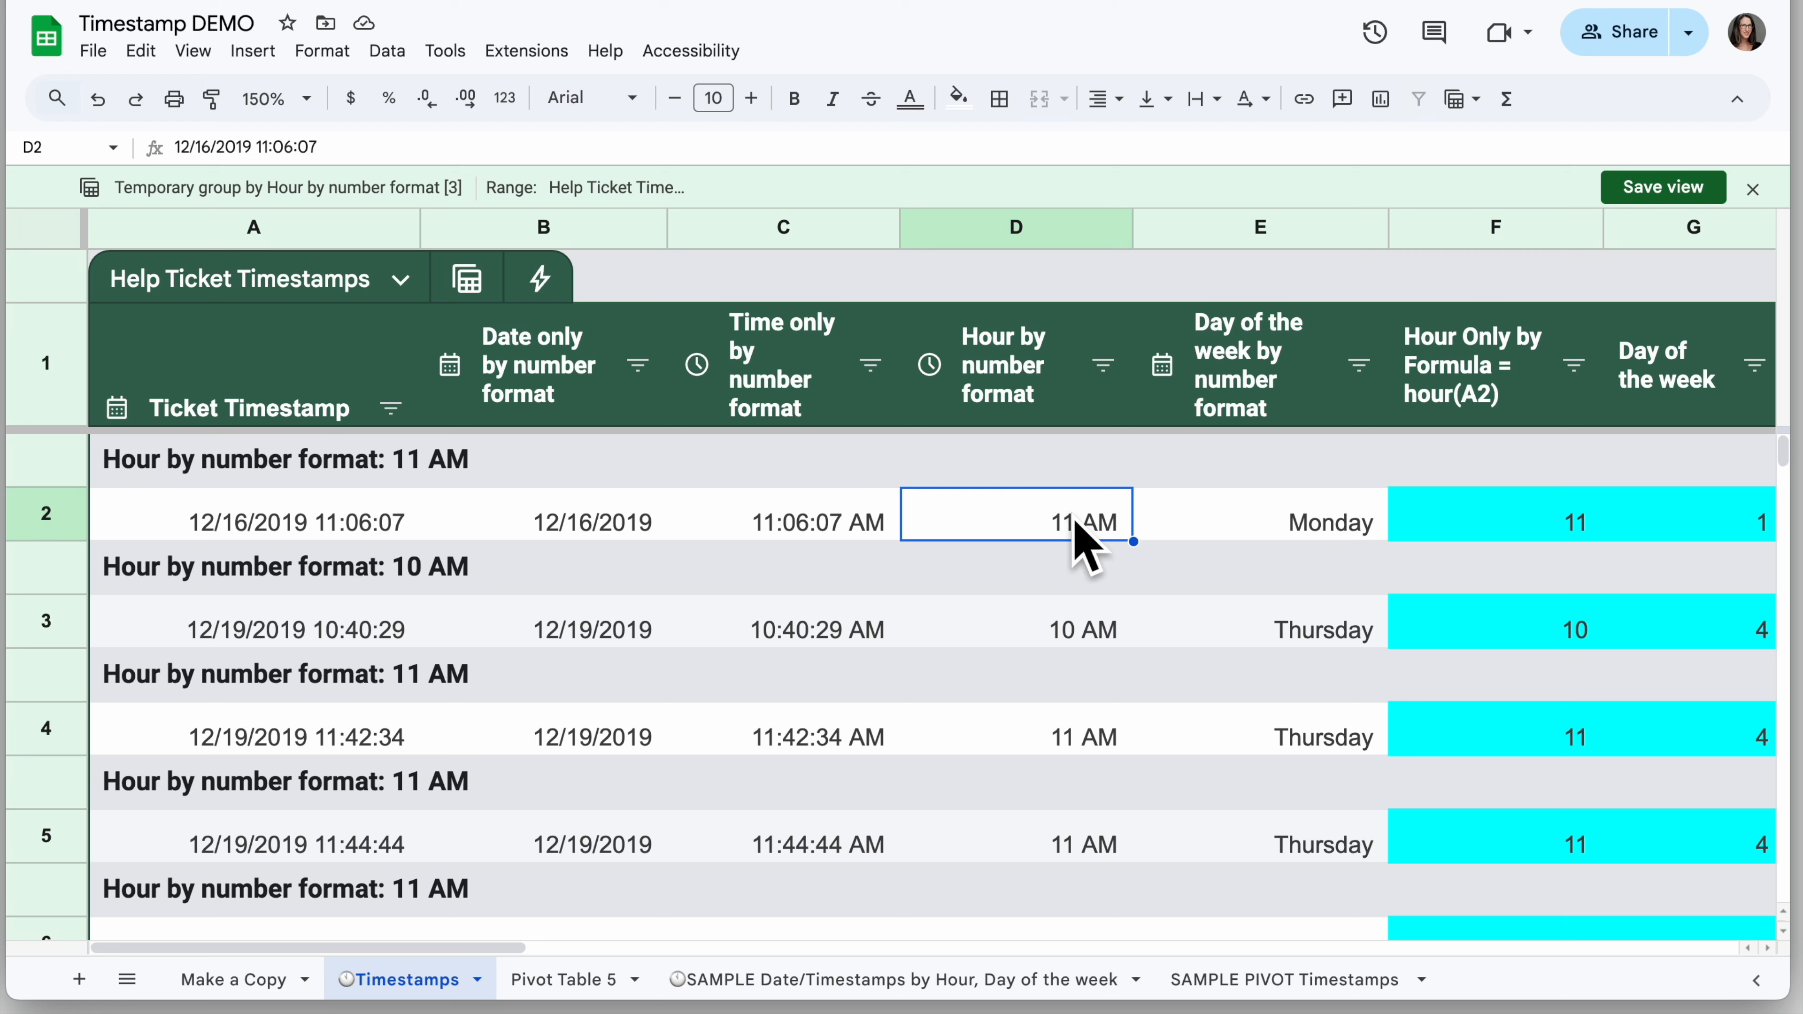
pyautogui.click(1753, 189)
pyautogui.click(1016, 574)
# Group the table by the "Hour Only by Formula = hour(A2)" column.
pyautogui.click(1423, 423)
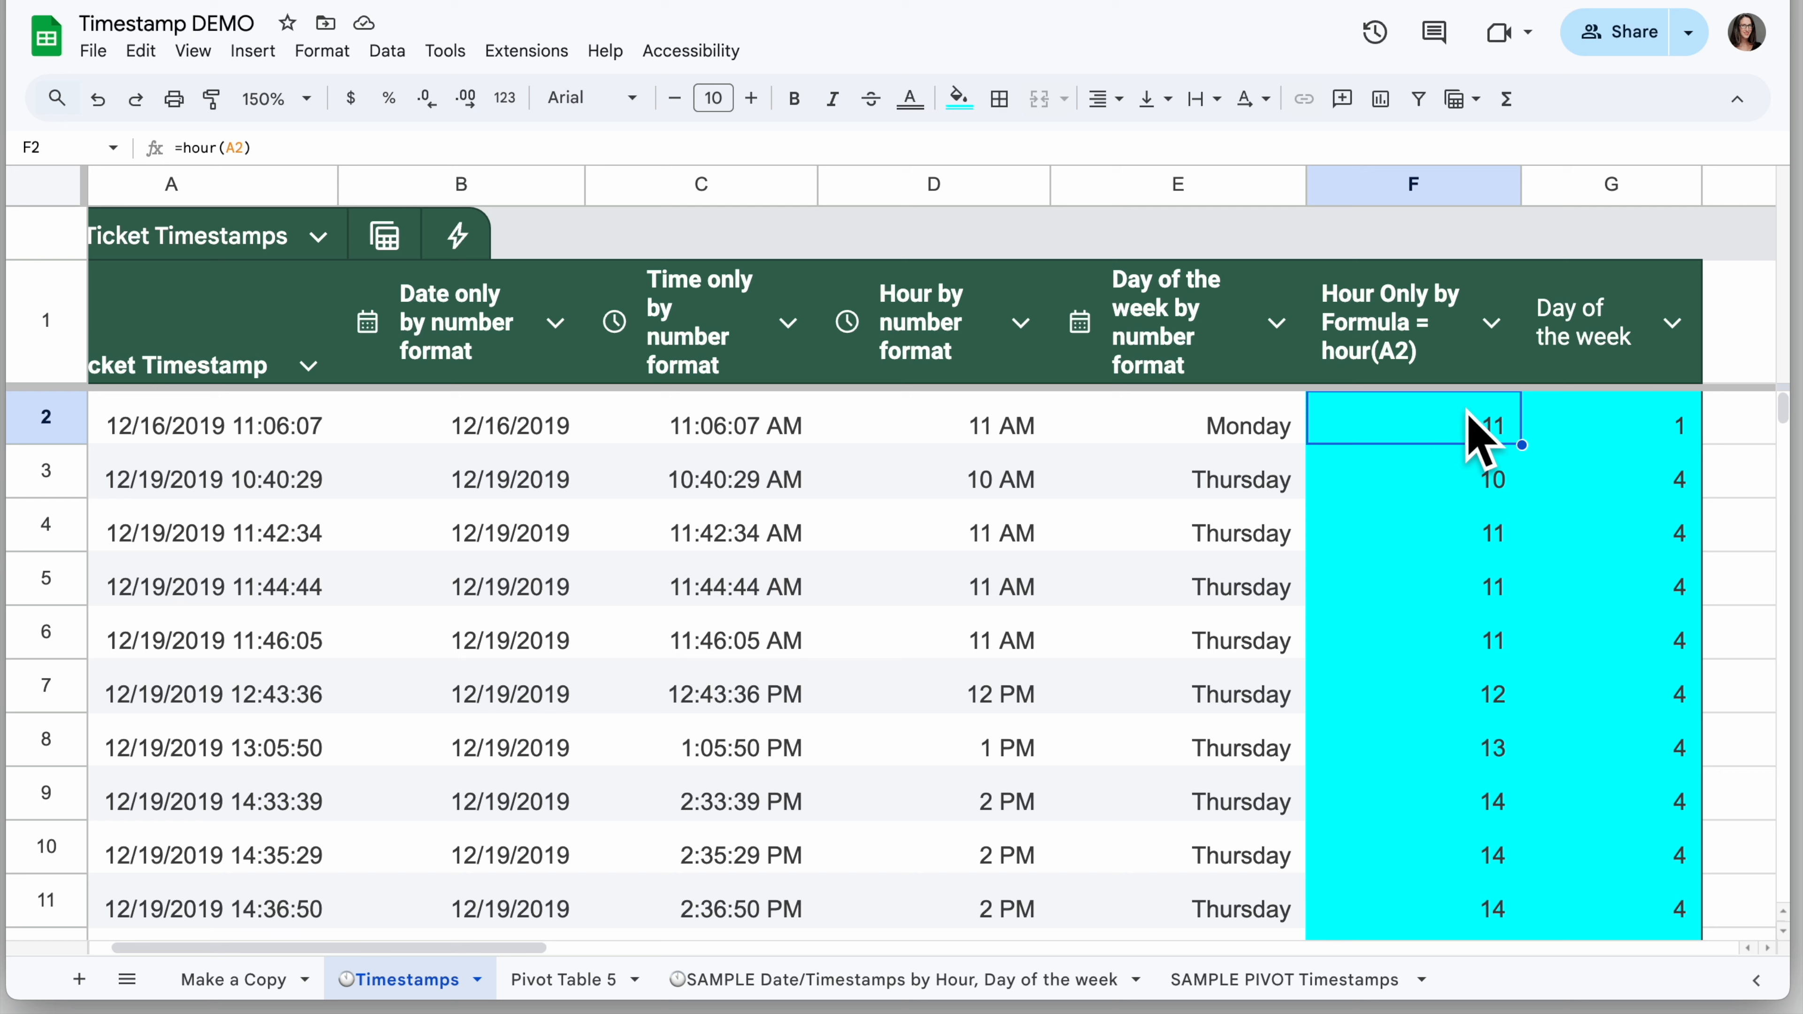
pyautogui.click(1492, 324)
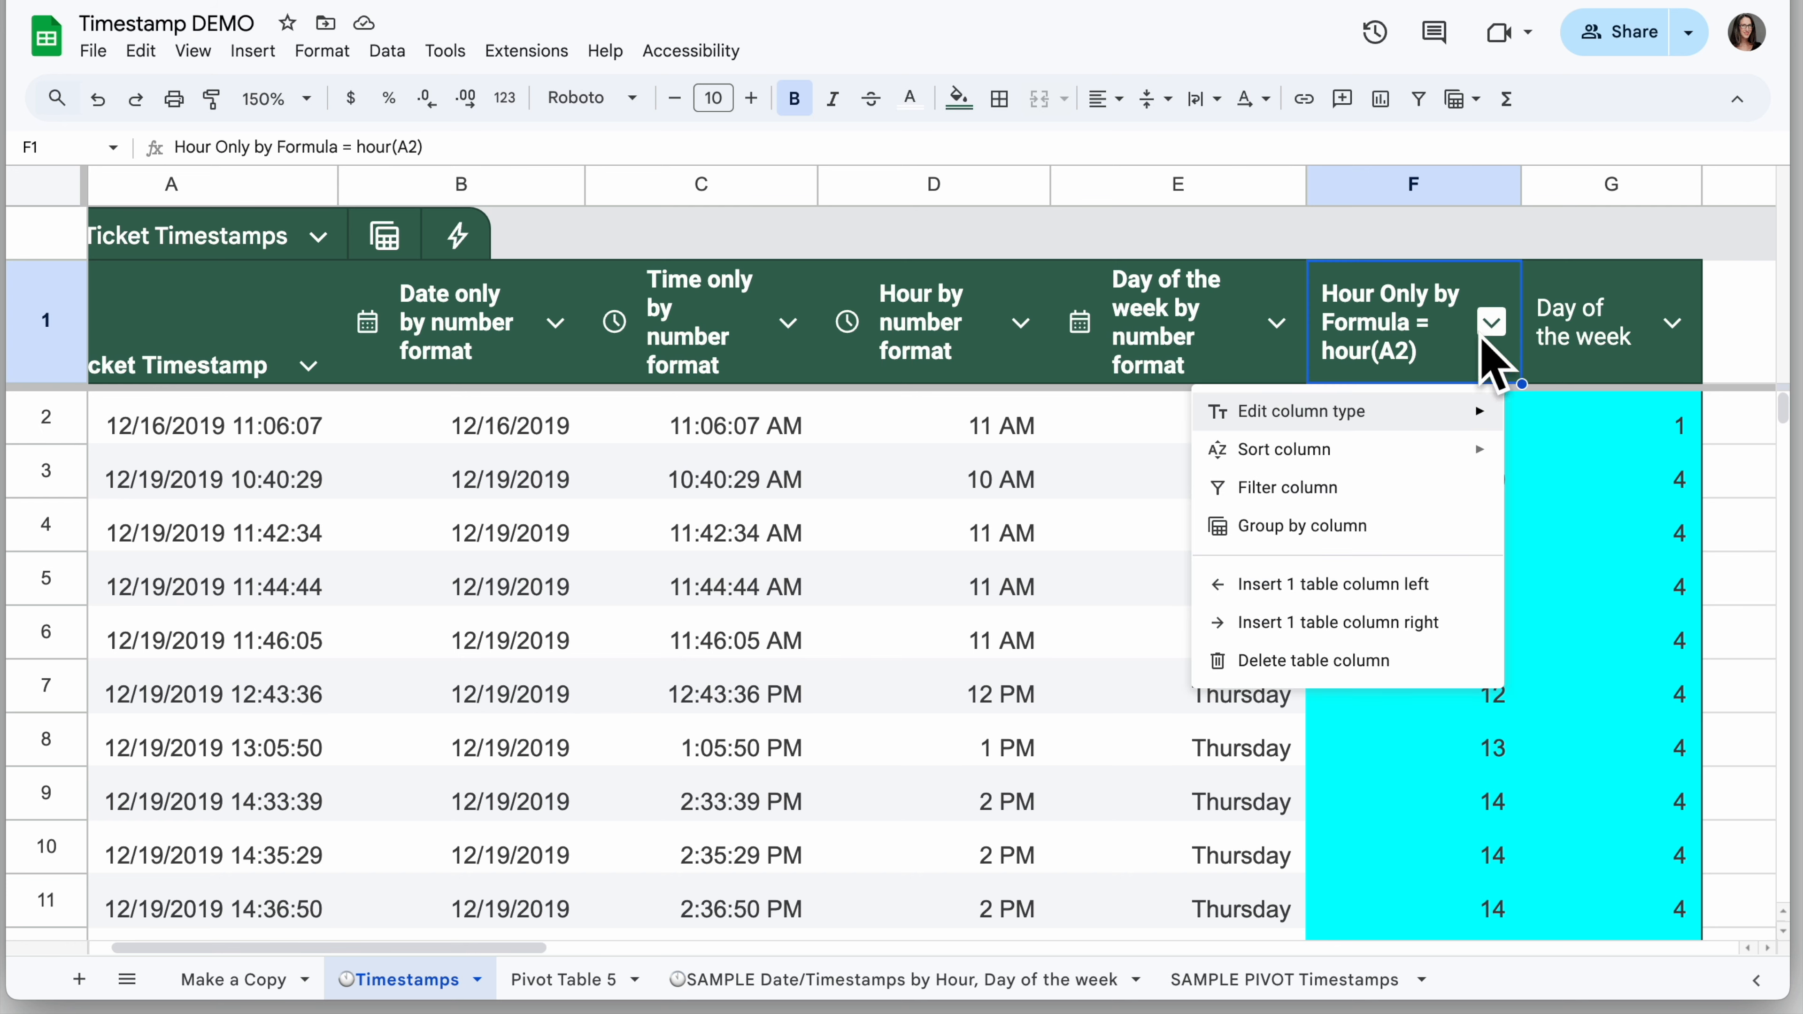
pyautogui.click(1415, 525)
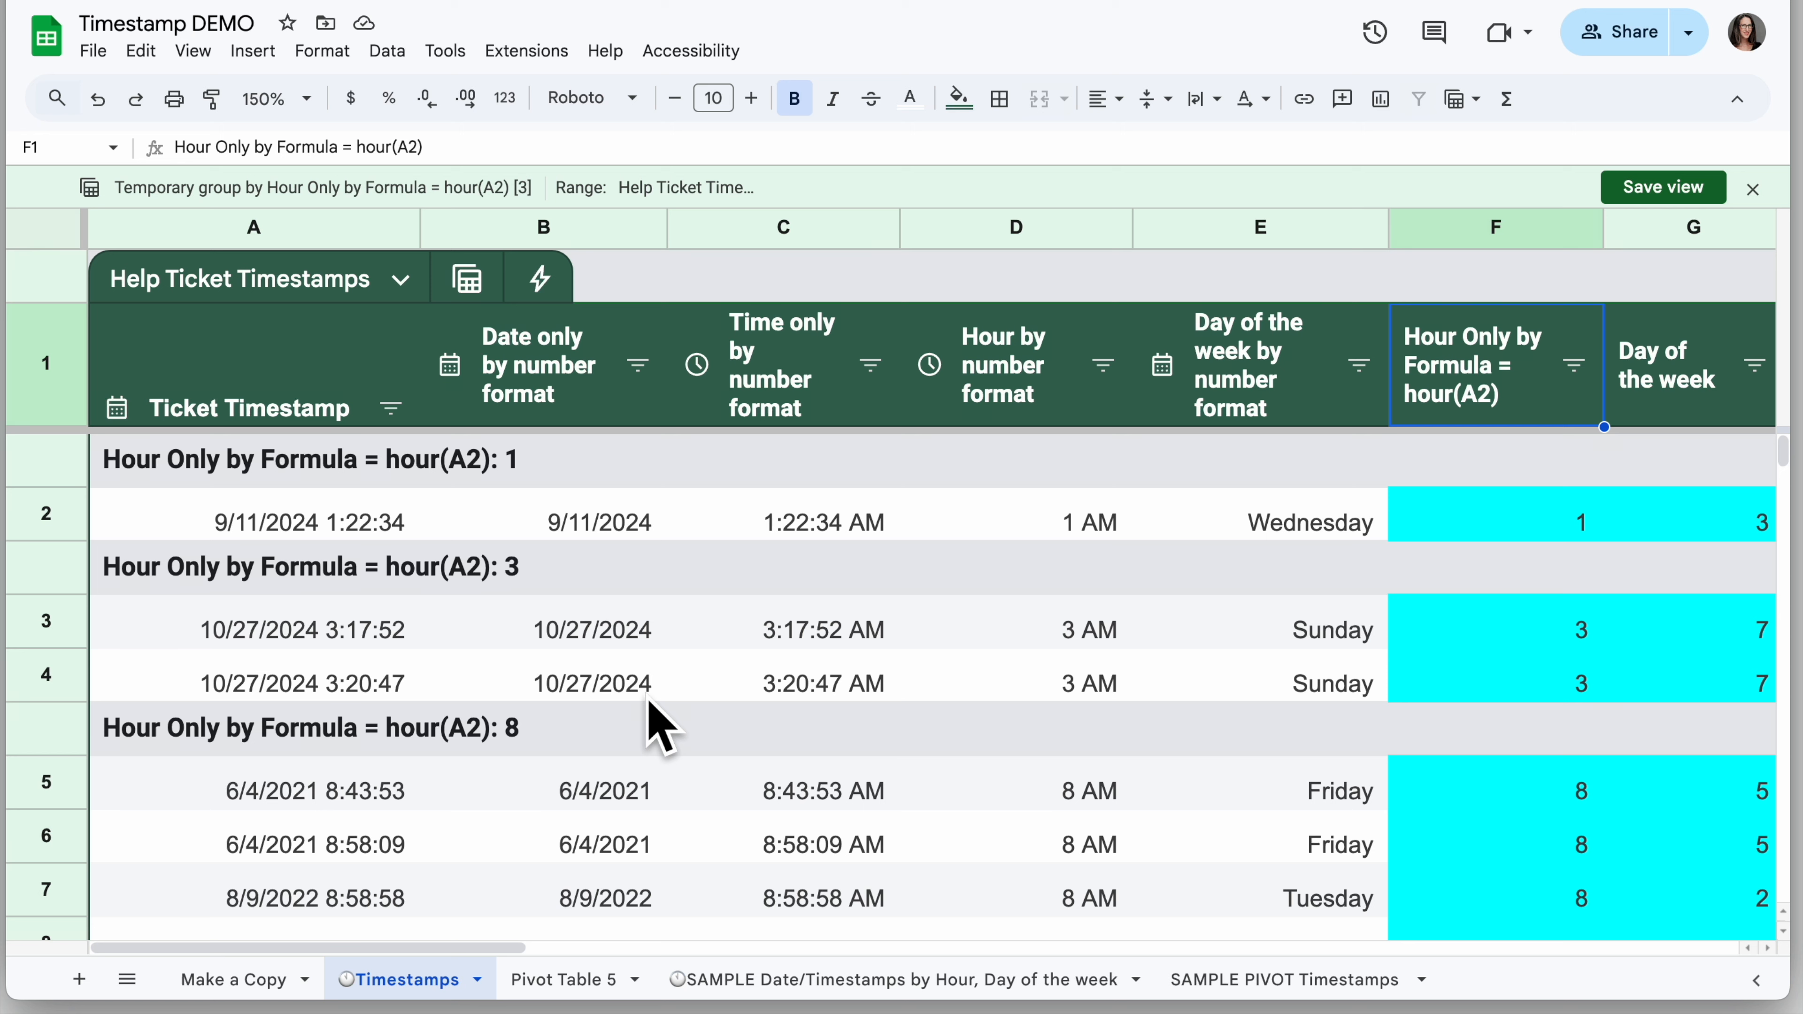
# Look through the formula-based hour groups and close the temporary view without saving it.
pyautogui.click(350, 523)
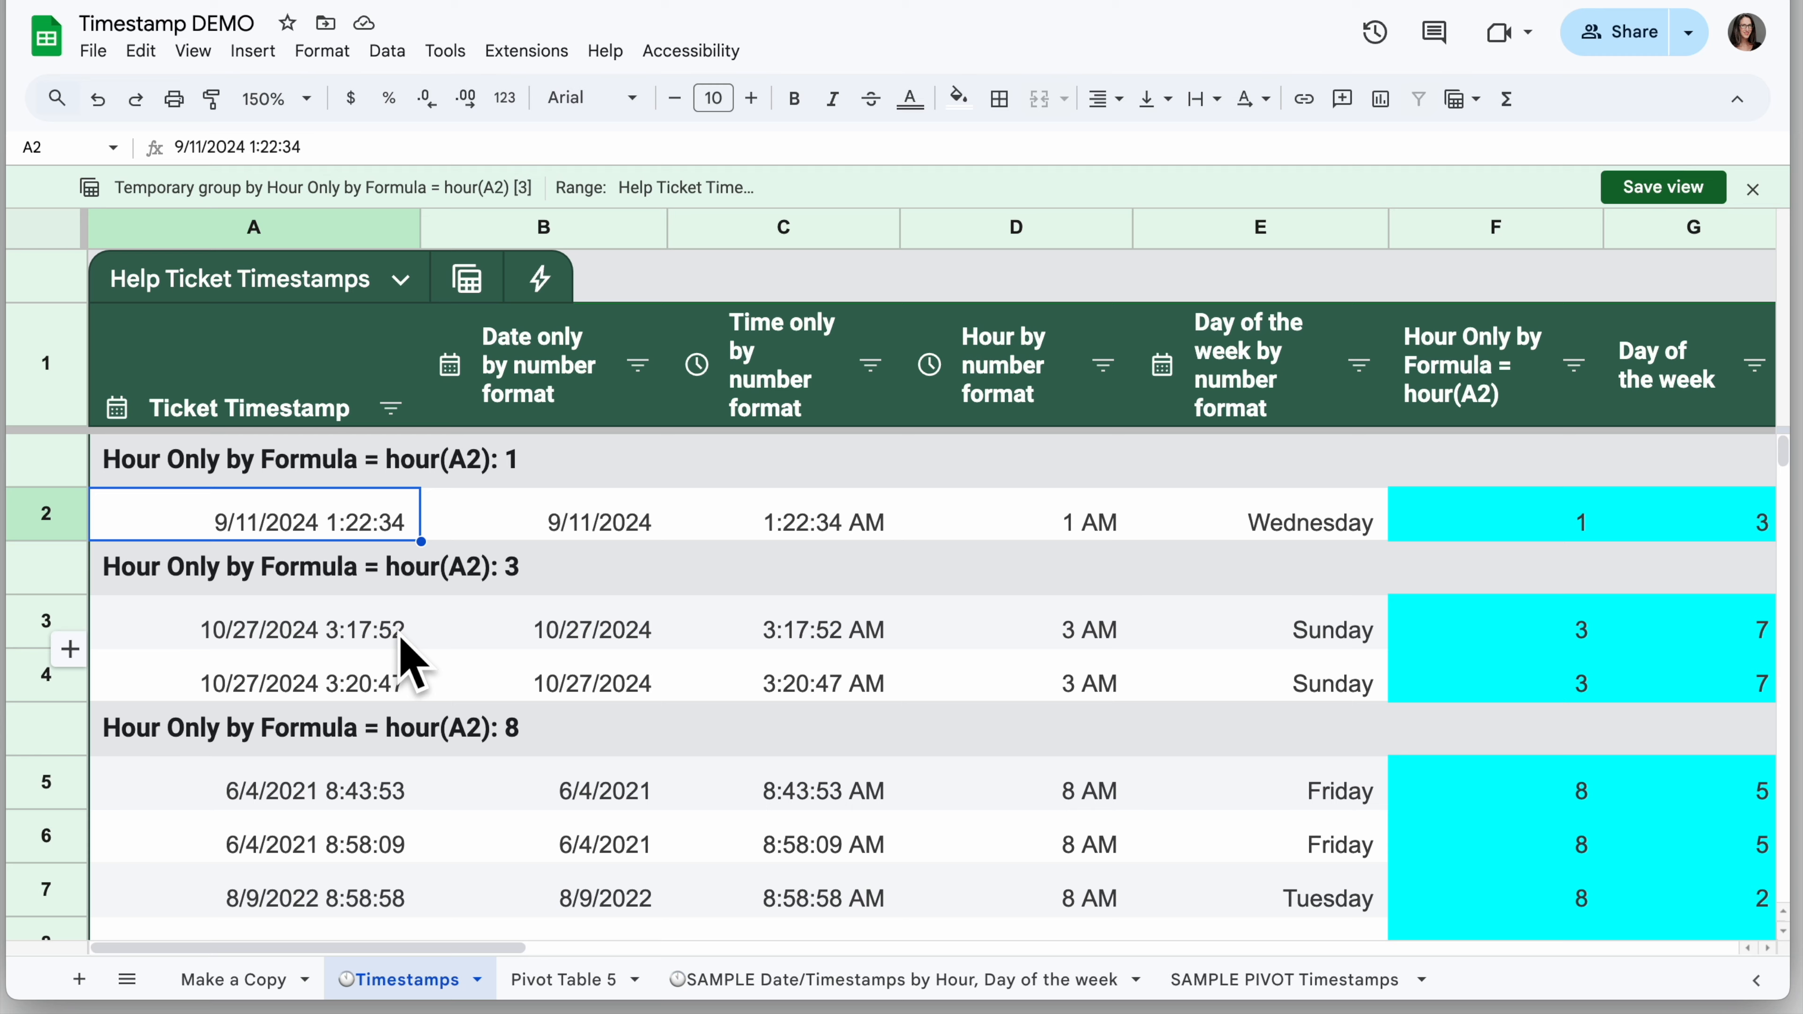
pyautogui.scroll(-5, 406, 625)
pyautogui.scroll(-20, 406, 625)
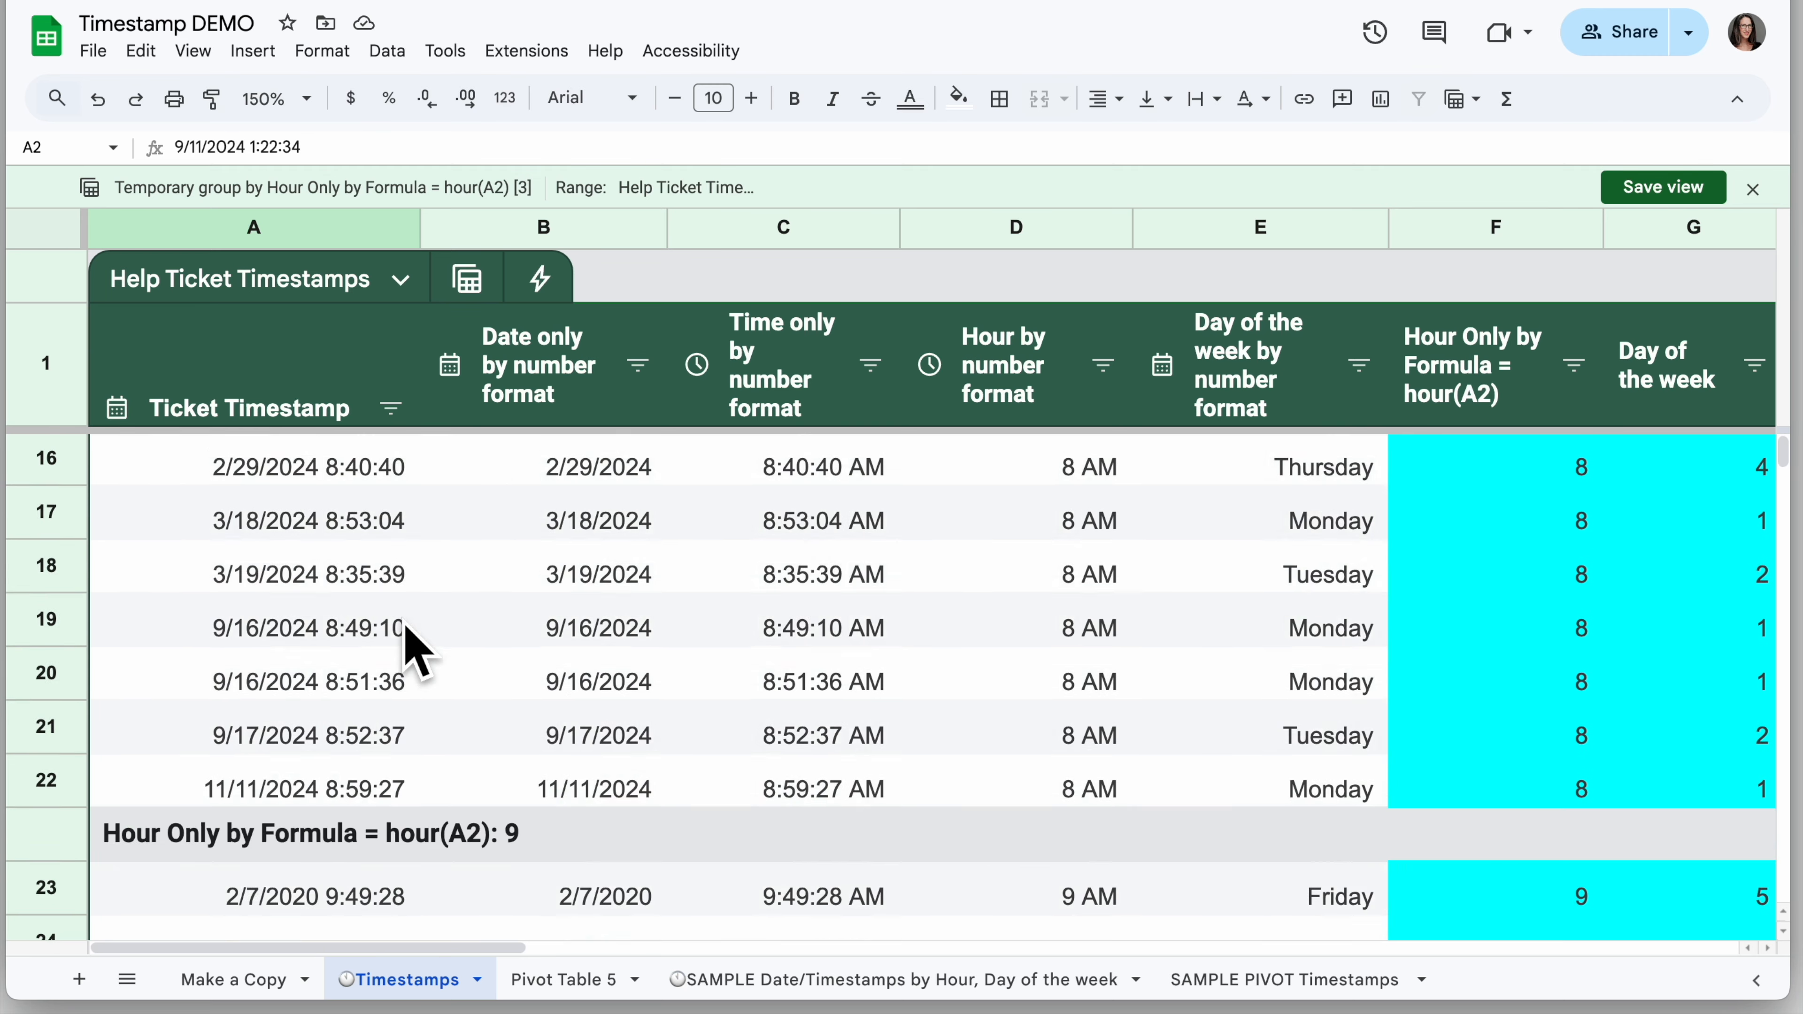
pyautogui.scroll(-4, 406, 625)
pyautogui.scroll(20, 406, 625)
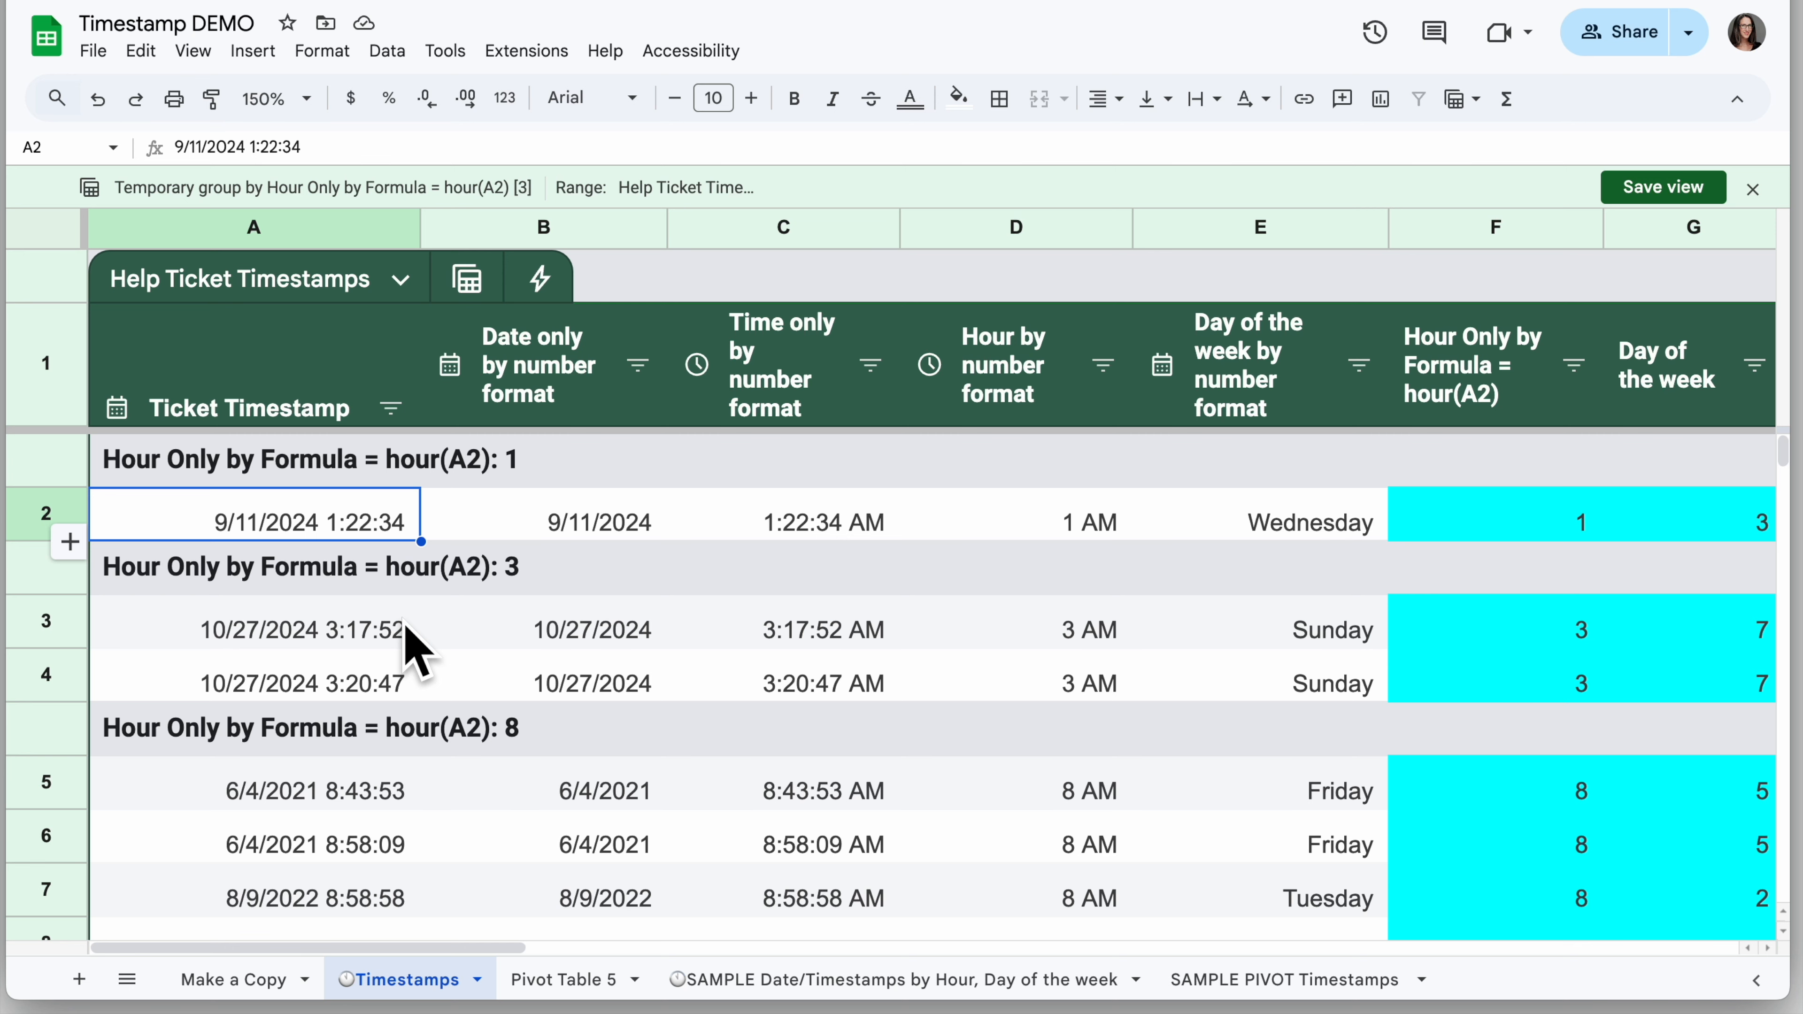
pyautogui.click(1753, 188)
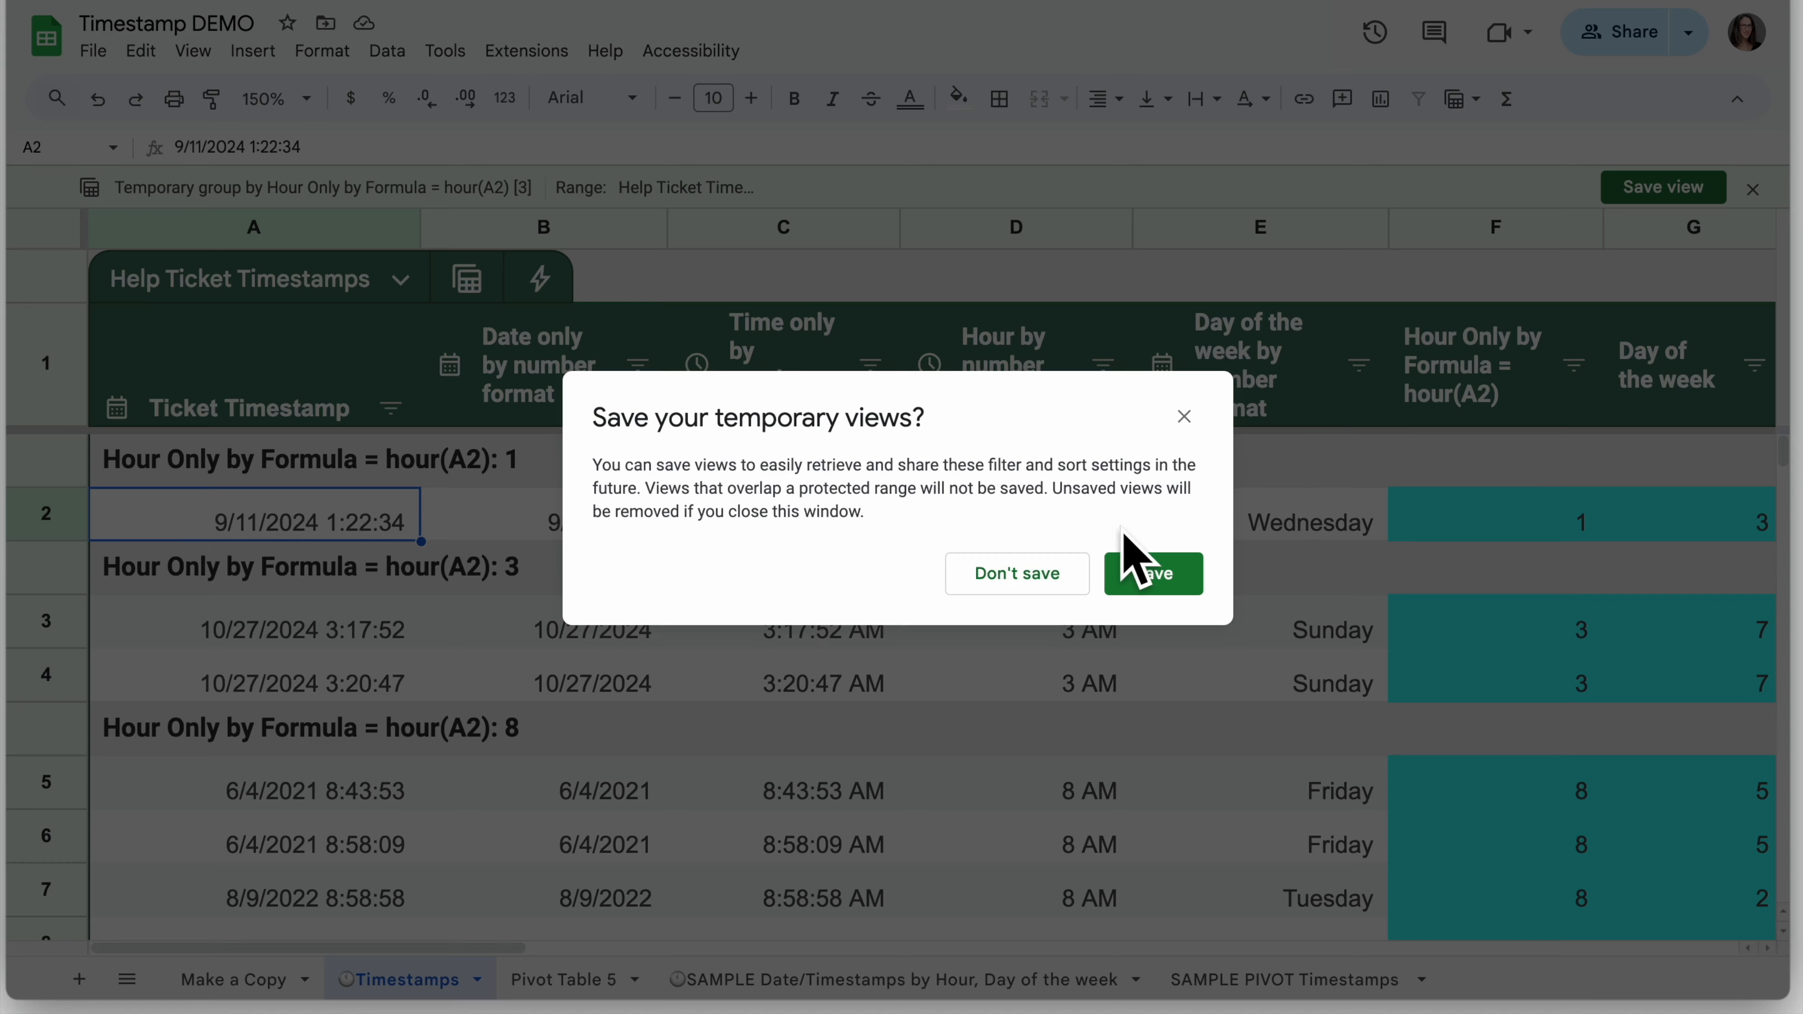
pyautogui.click(1016, 579)
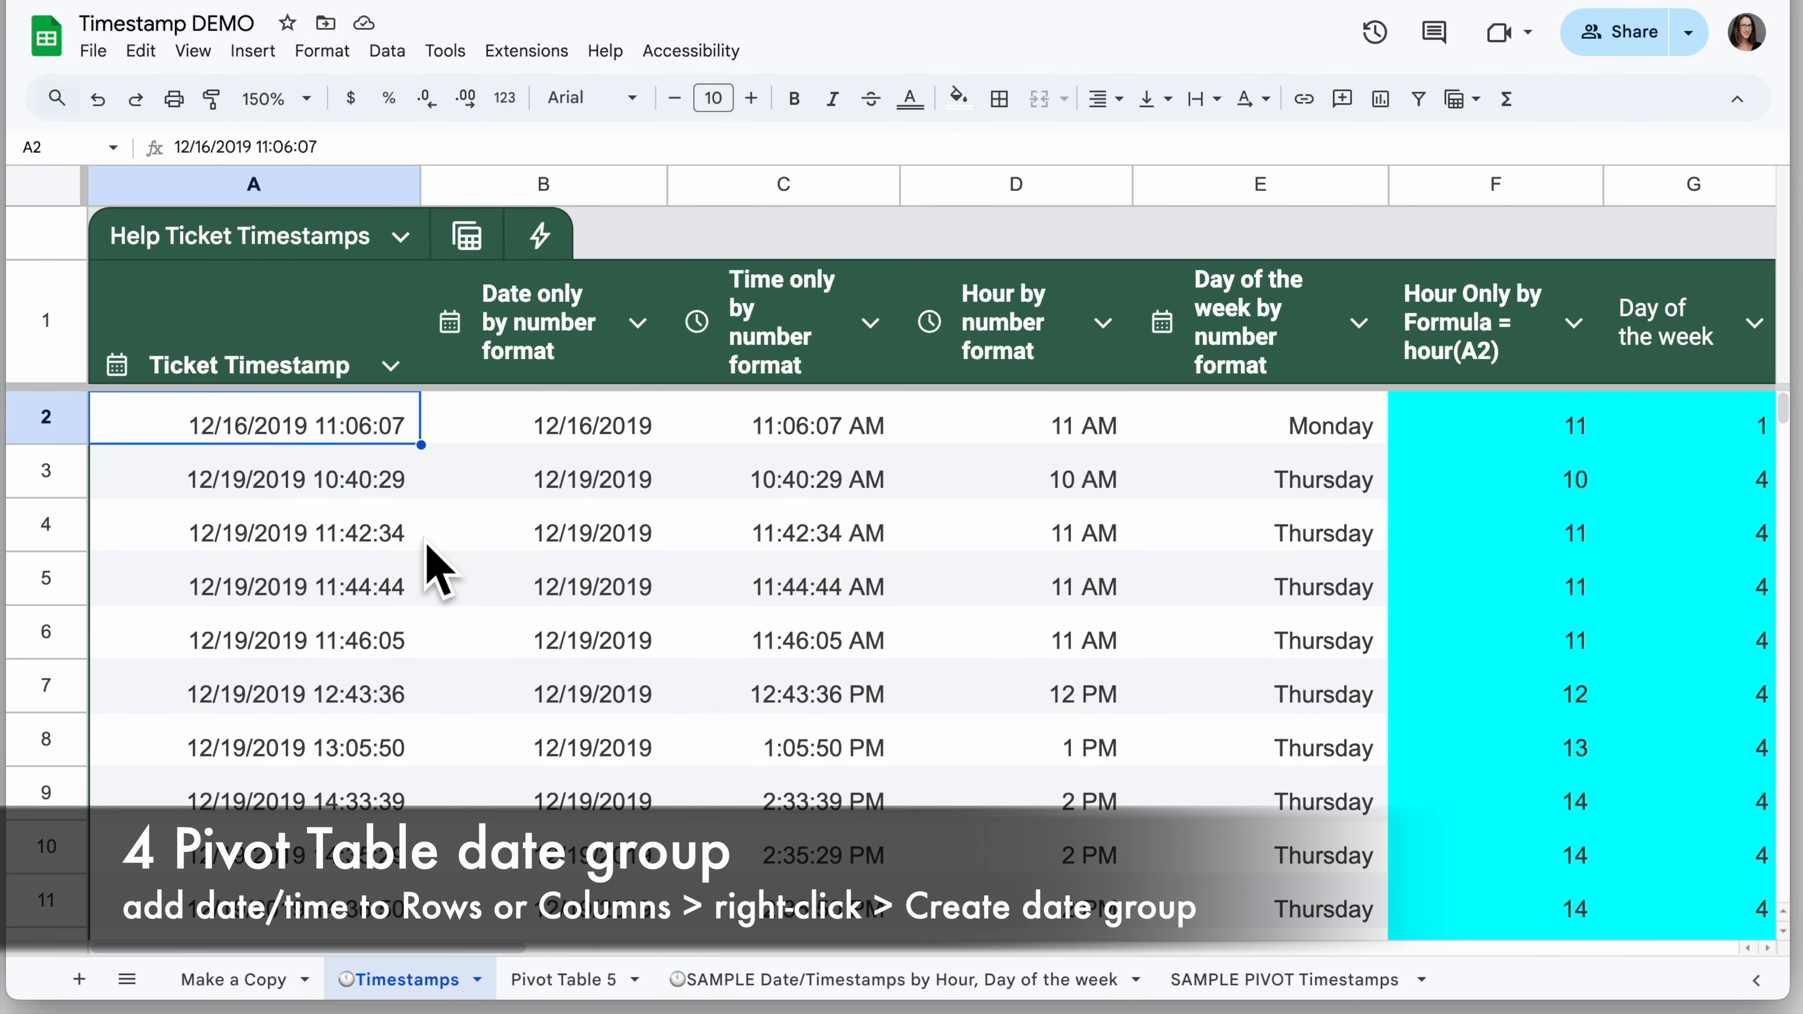
# Create a pivot table from the Help Ticket Timestamps table on a new sheet.
pyautogui.click(327, 490)
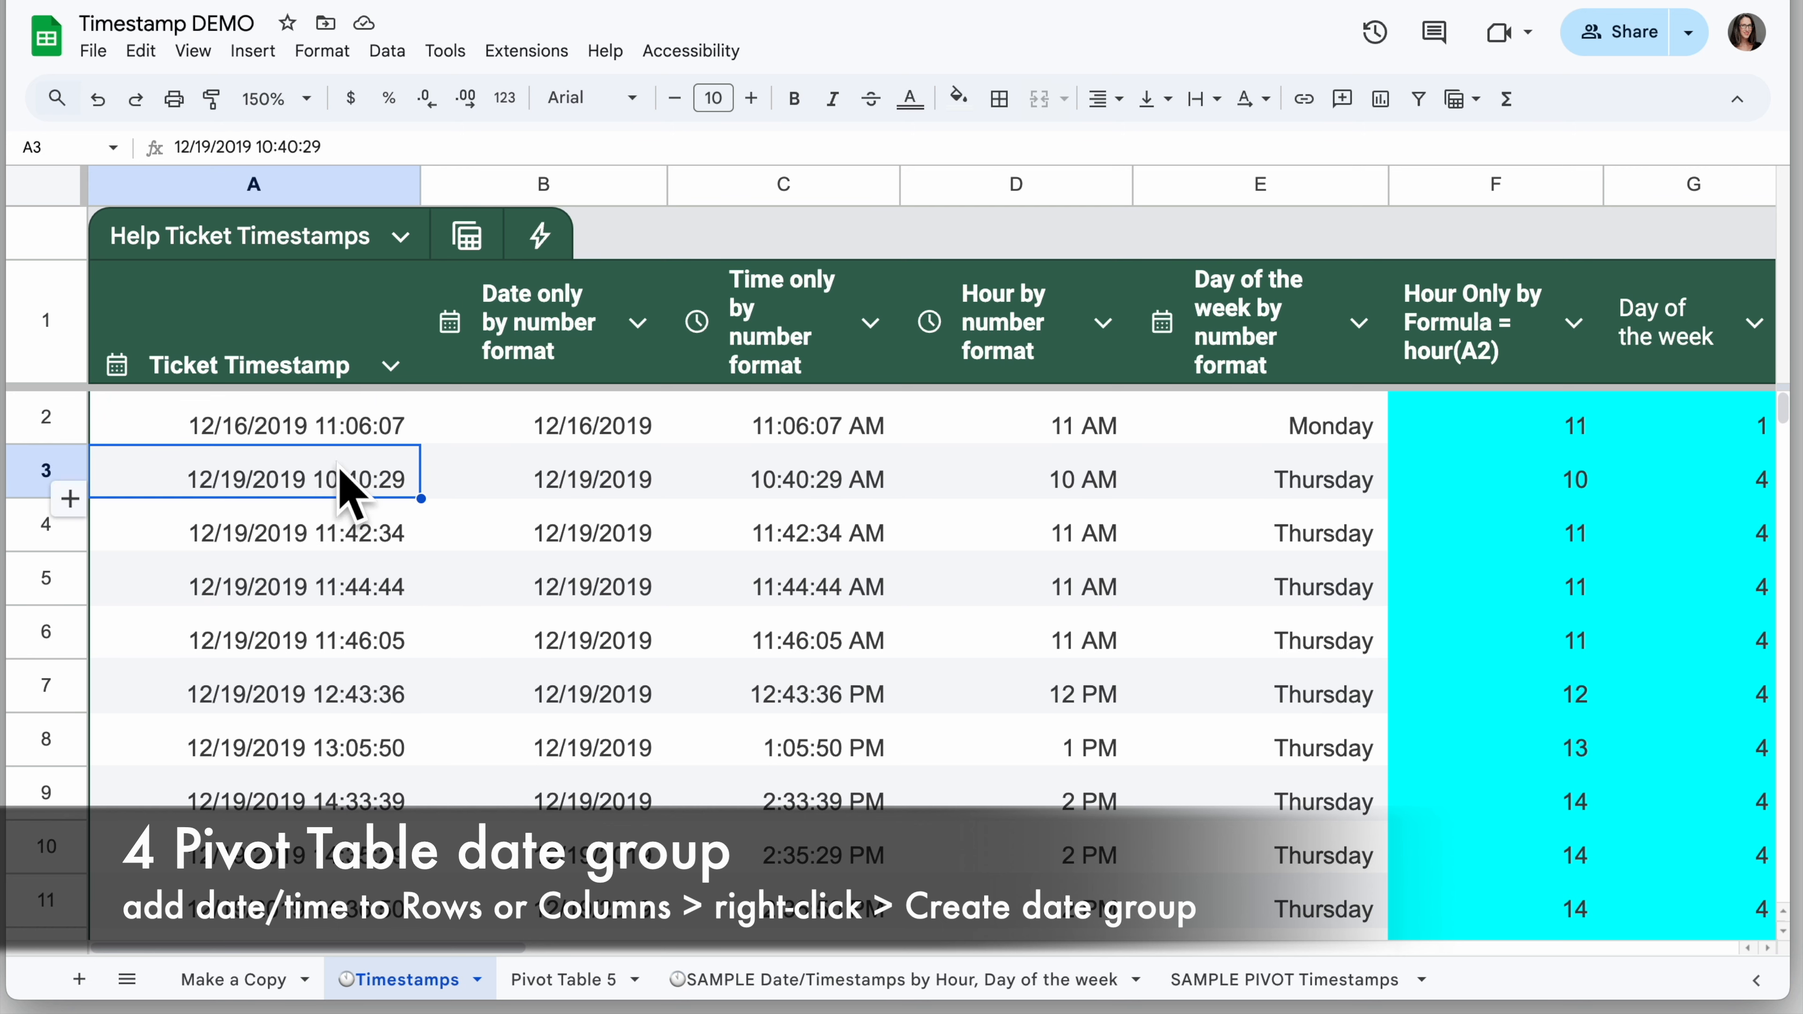
pyautogui.click(255, 52)
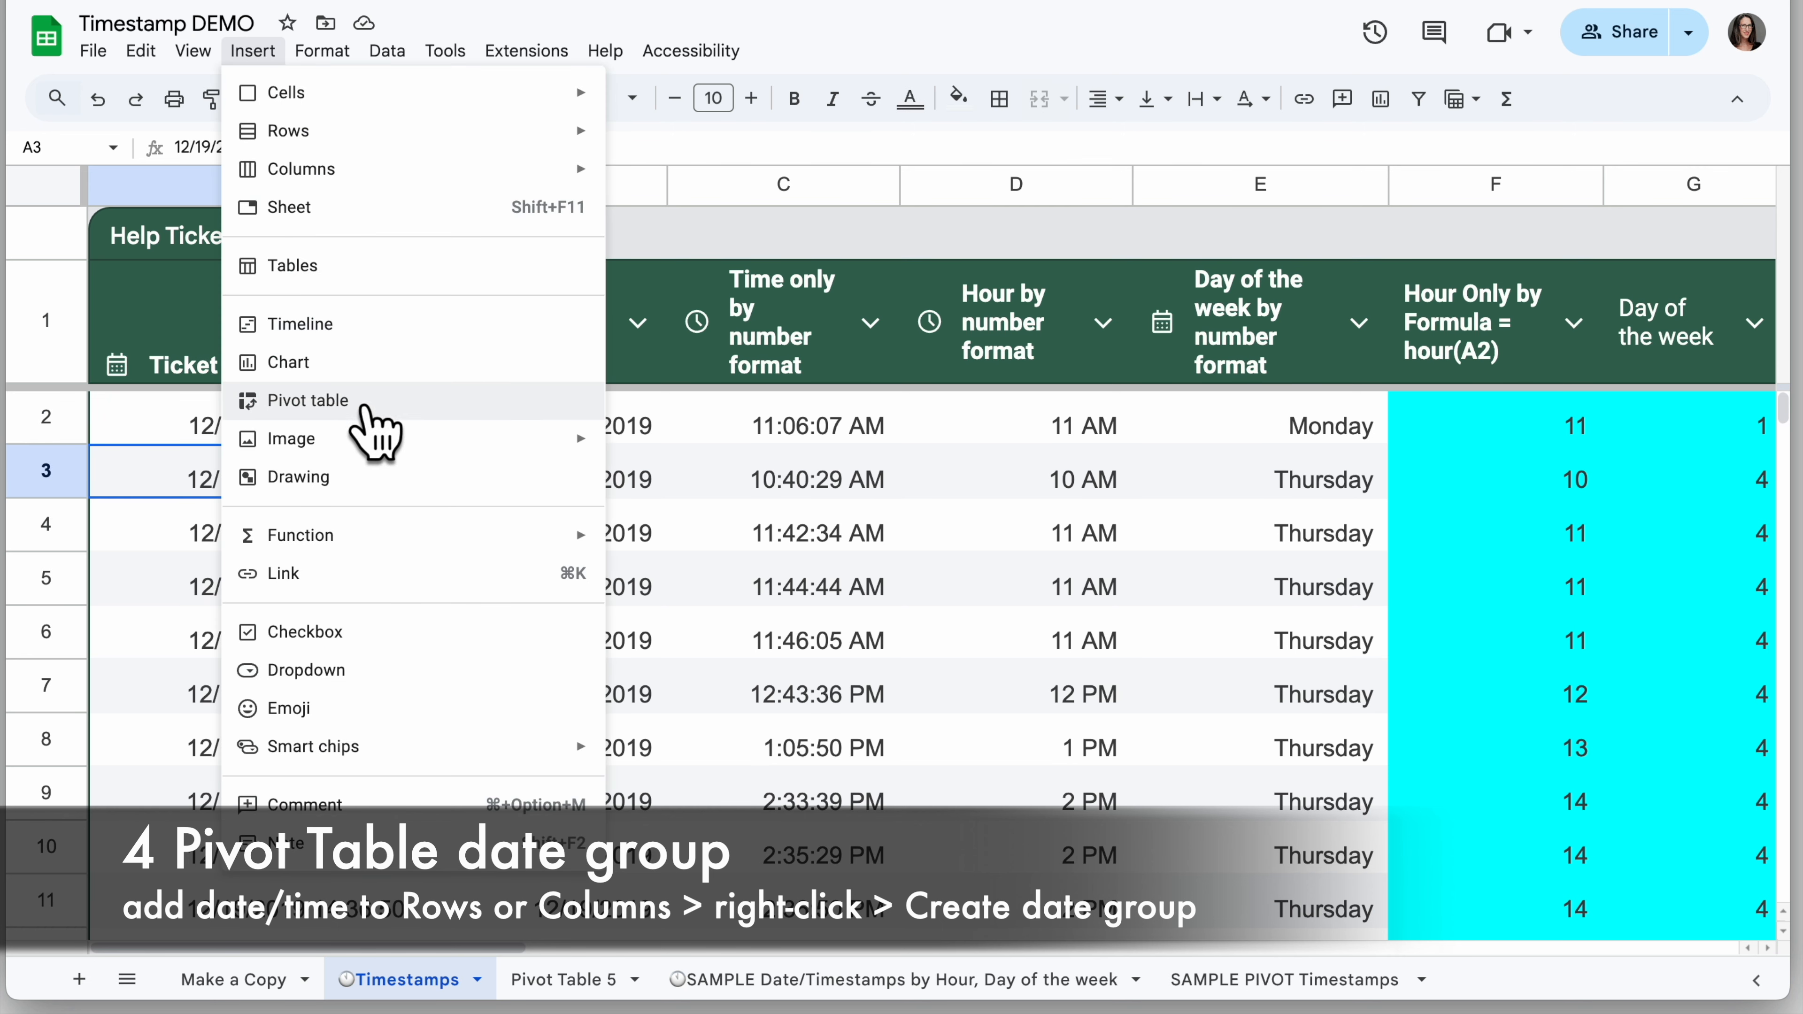
pyautogui.click(376, 427)
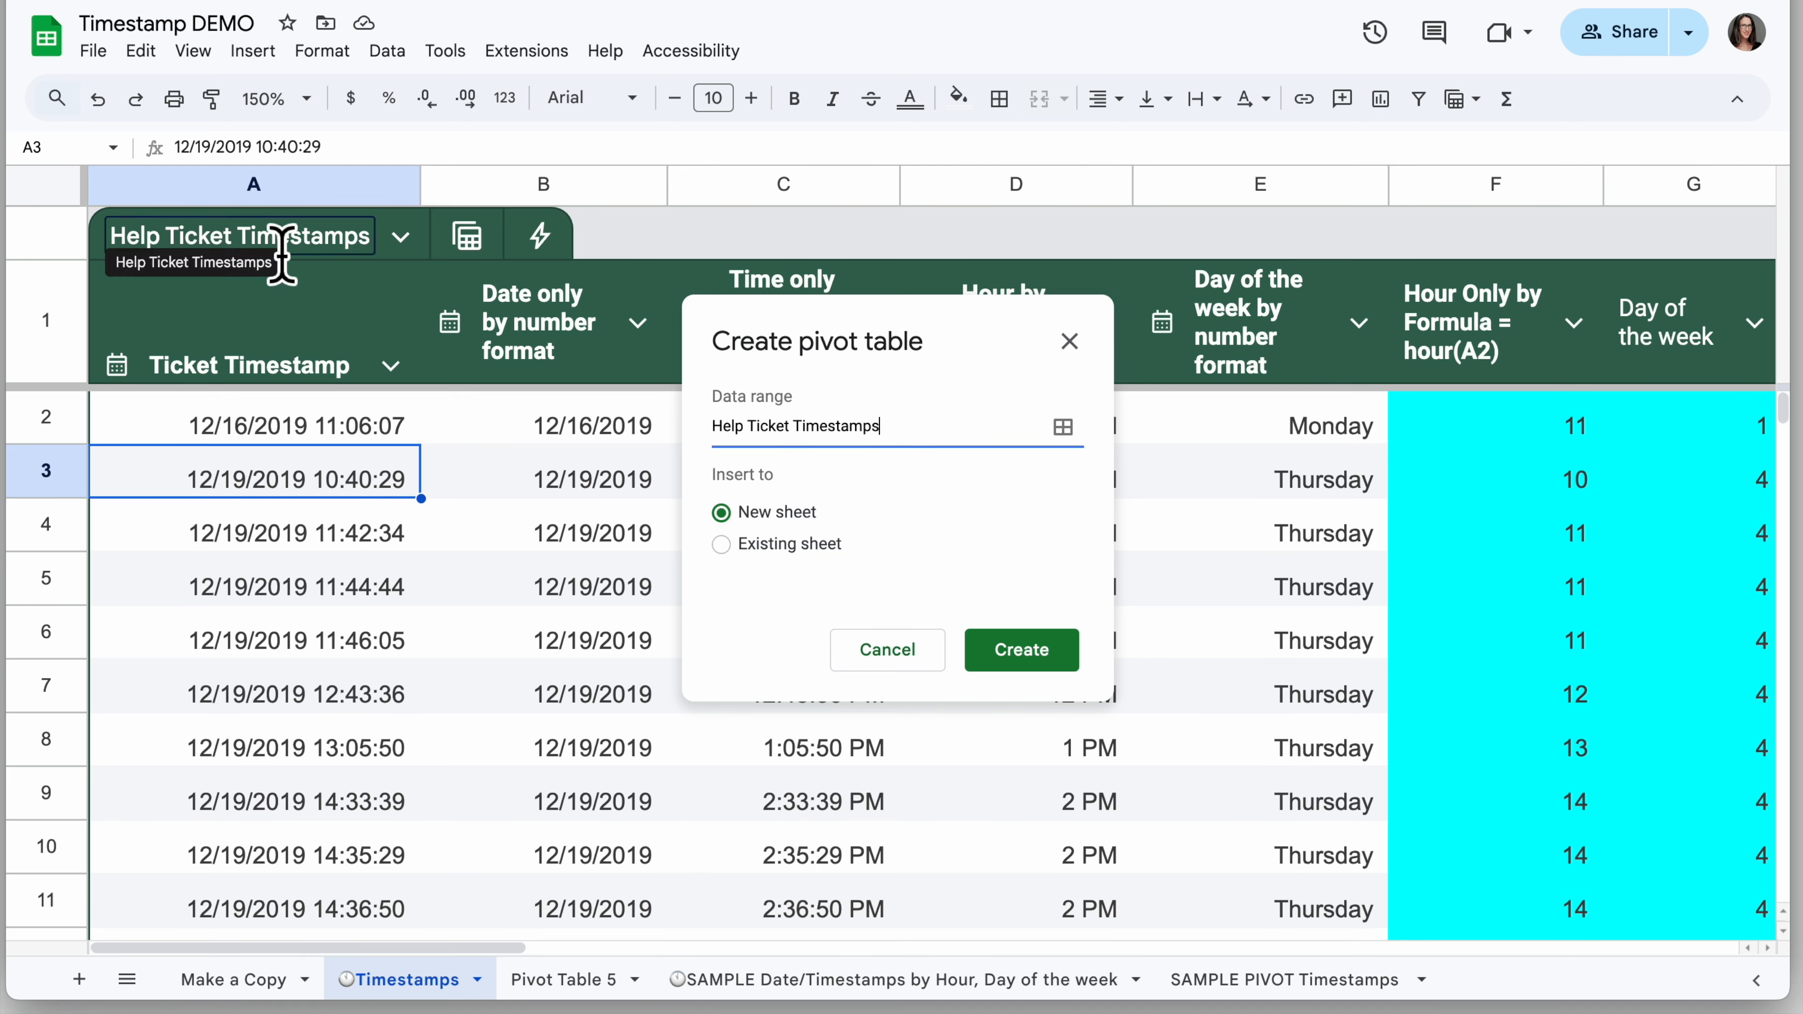
pyautogui.click(1015, 664)
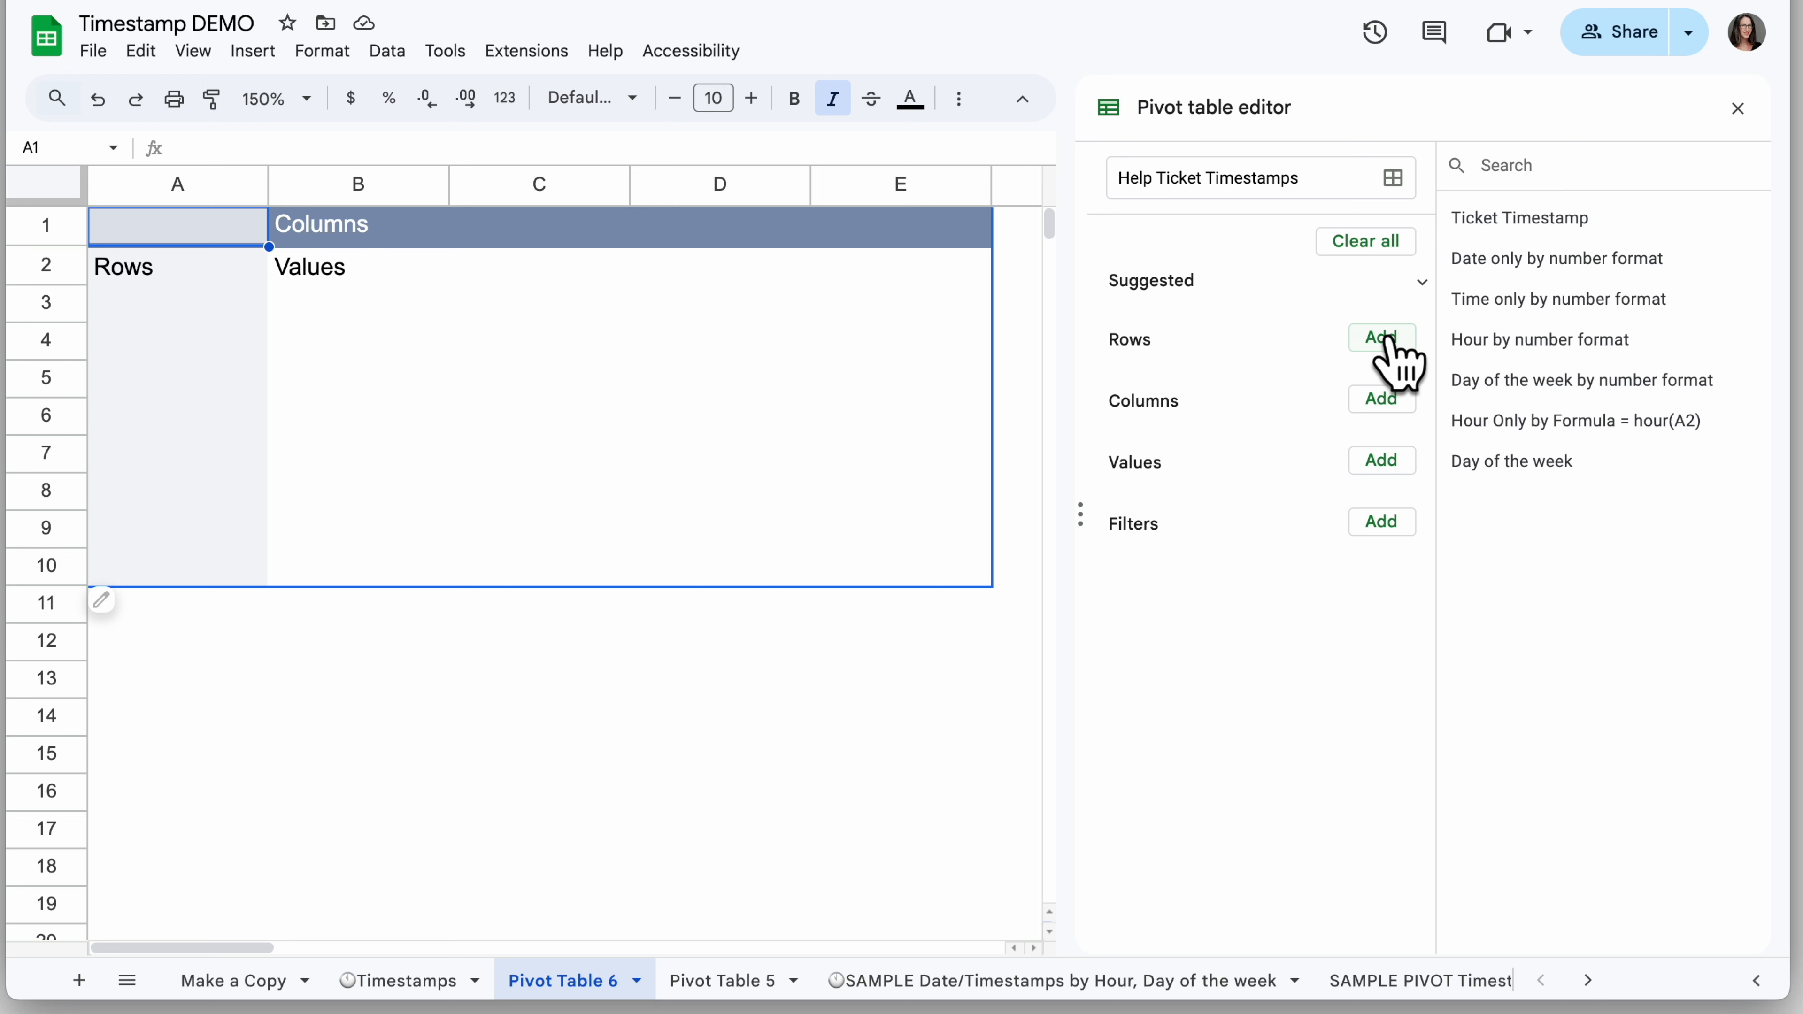
# Add Ticket Timestamp to the pivot table's rows and fit column A's width to the full timestamps.
pyautogui.click(1391, 362)
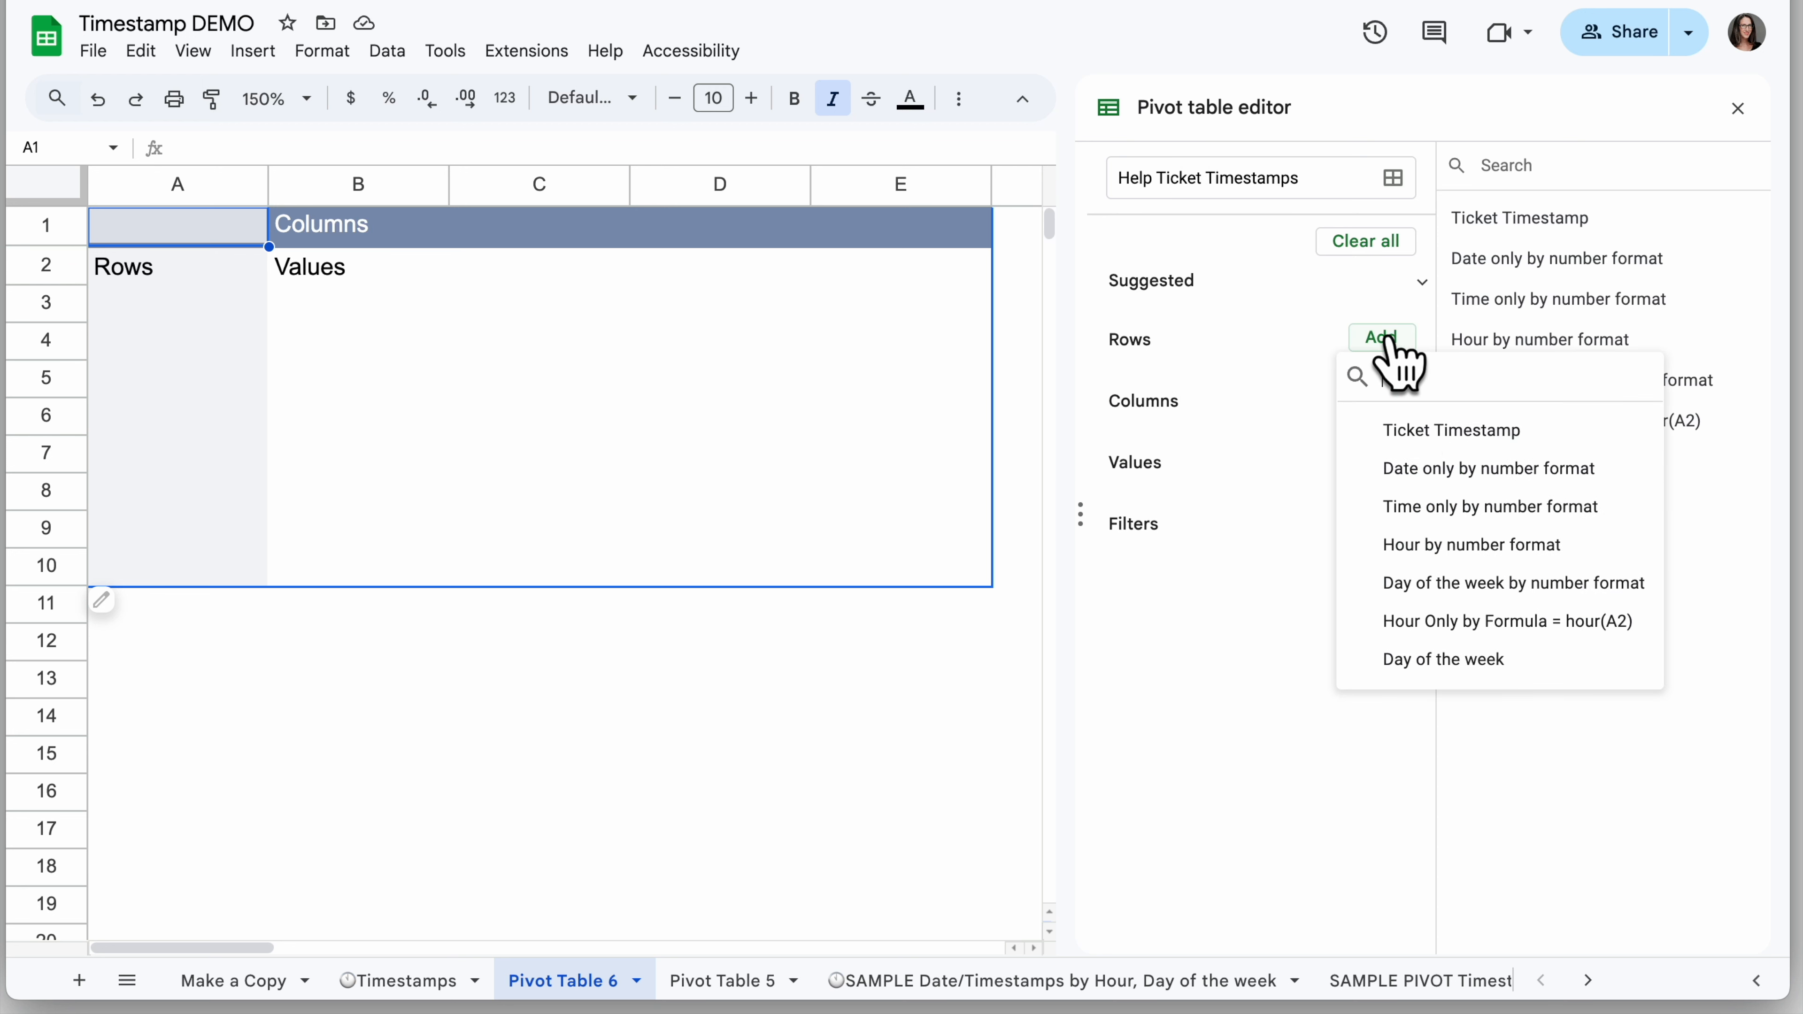
pyautogui.click(1555, 436)
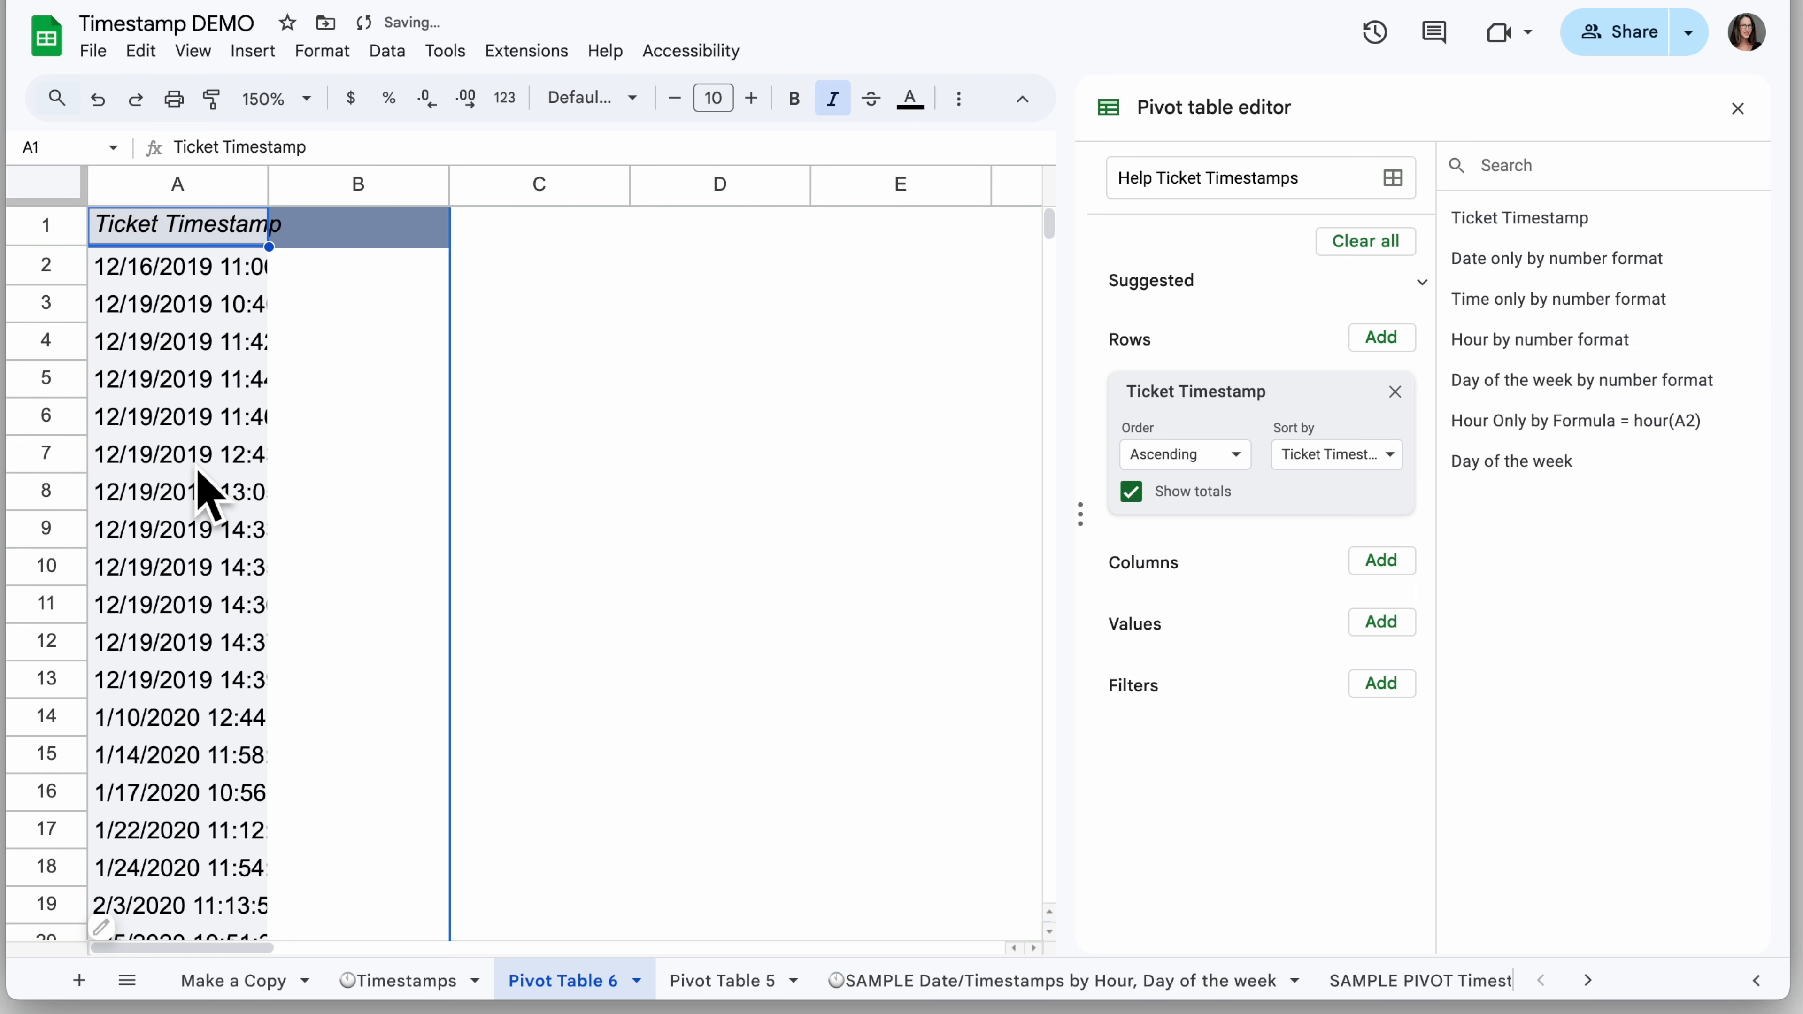
pyautogui.click(199, 467)
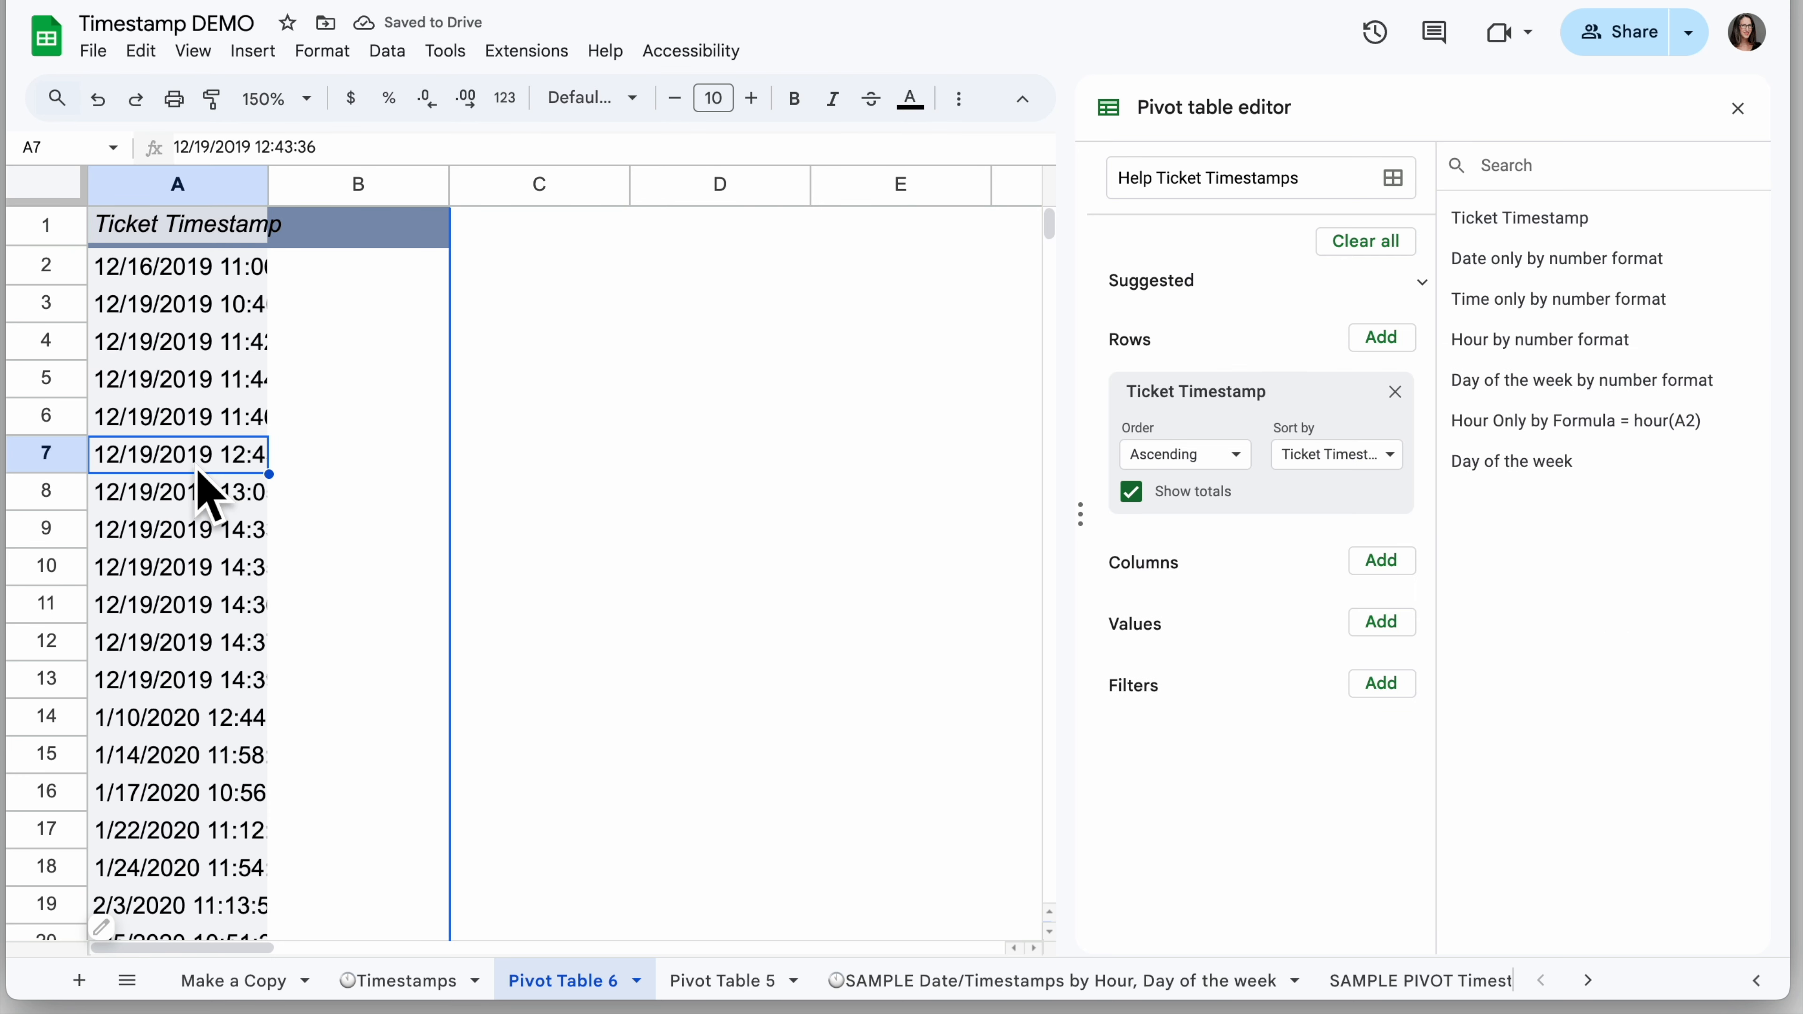
pyautogui.doubleClick(268, 182)
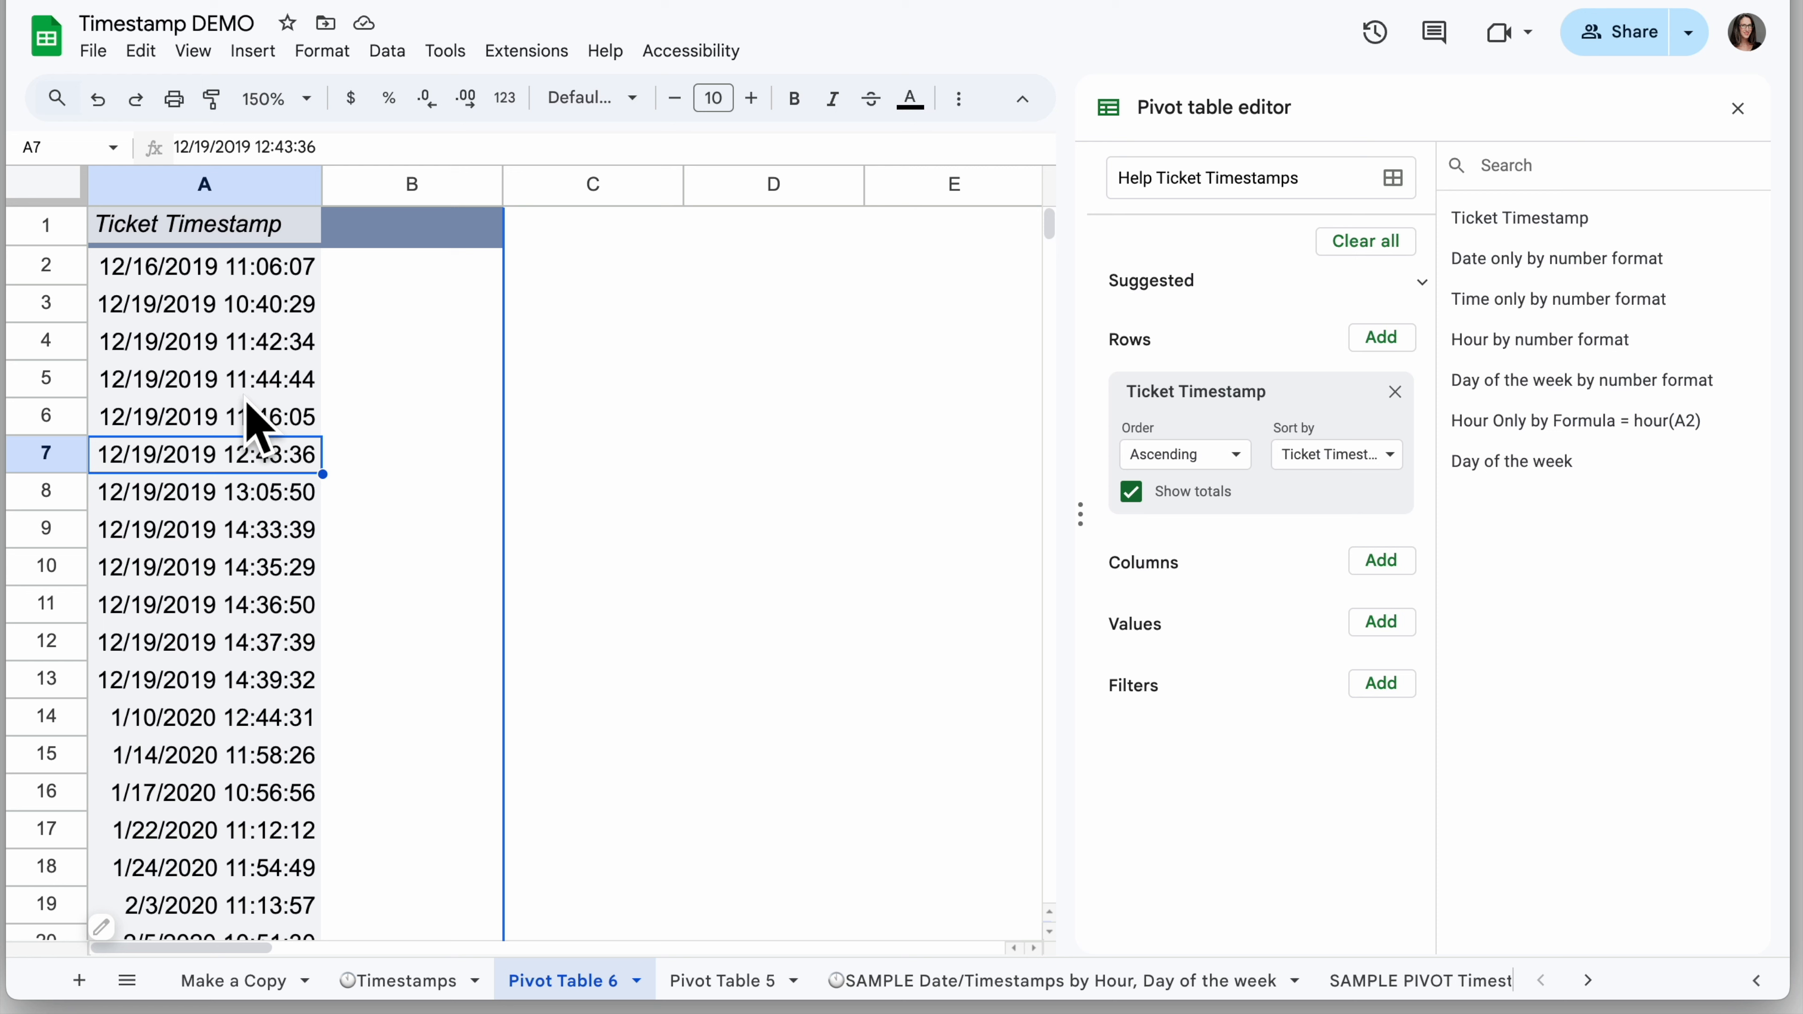
# Create a pivot date group by Hour for the Ticket Timestamp rows.
pyautogui.rightClick(194, 385)
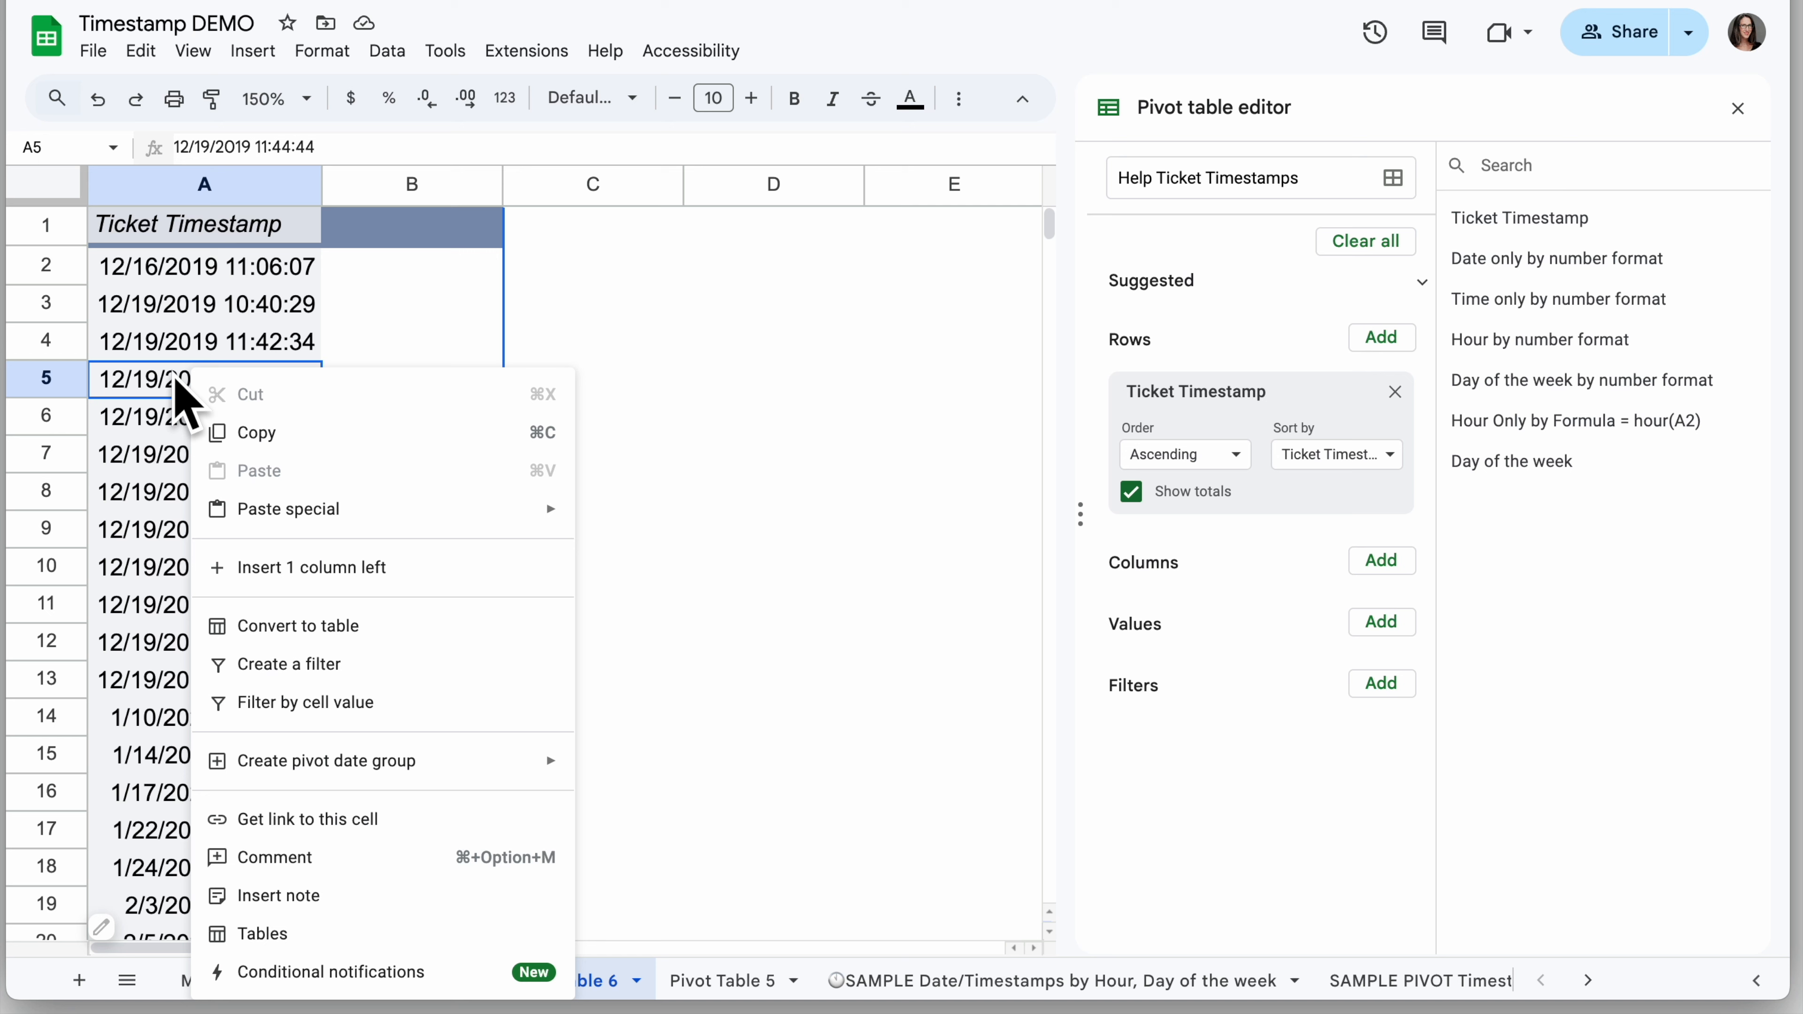
pyautogui.moveTo(399, 761)
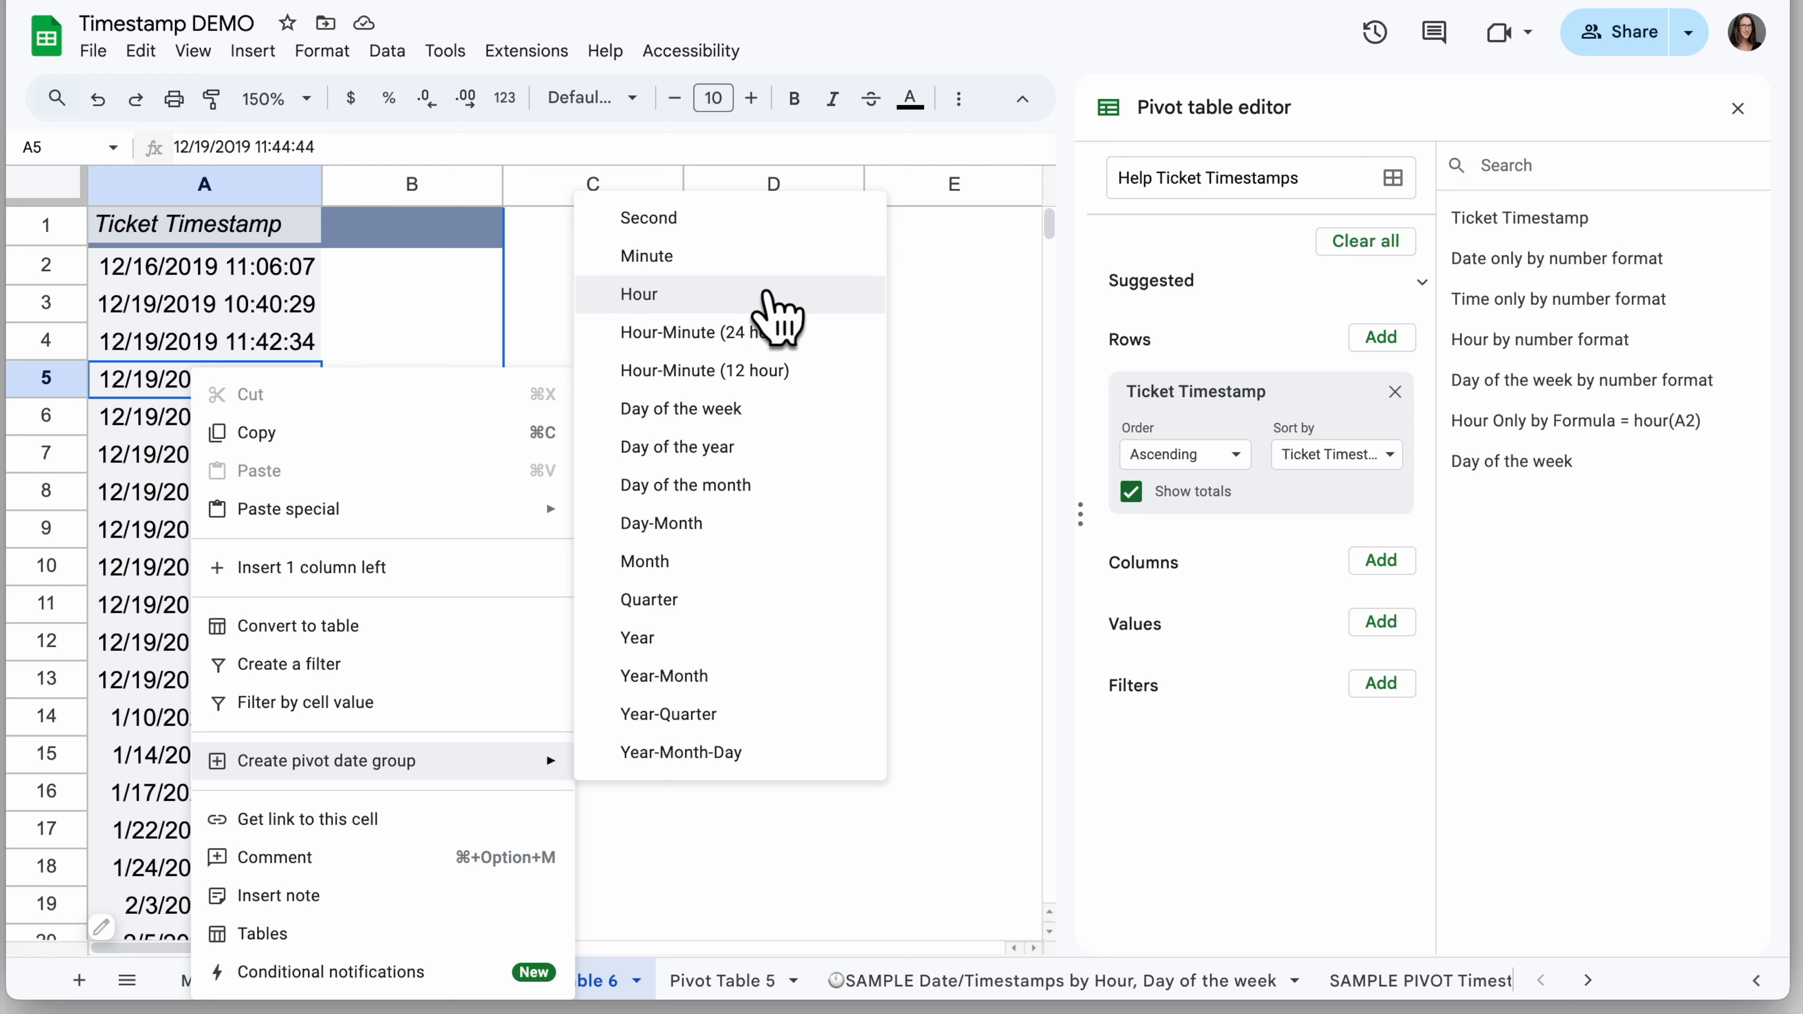
pyautogui.click(770, 294)
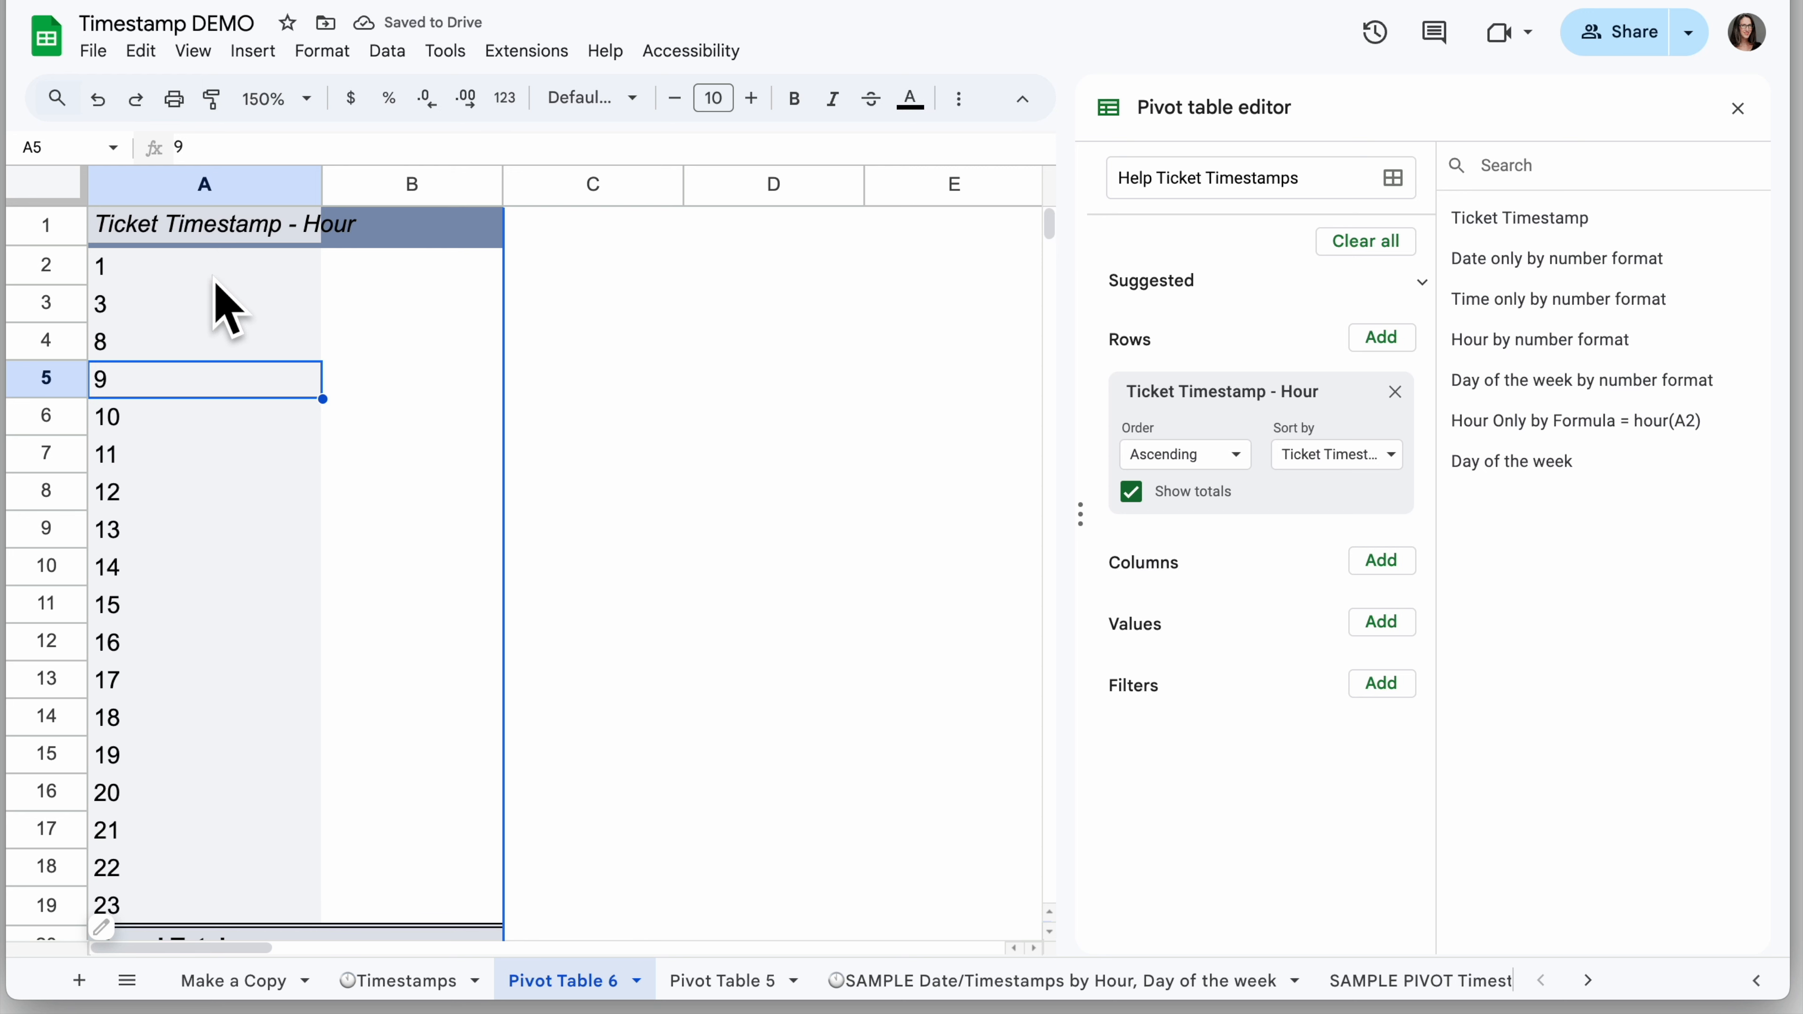
pyautogui.click(169, 274)
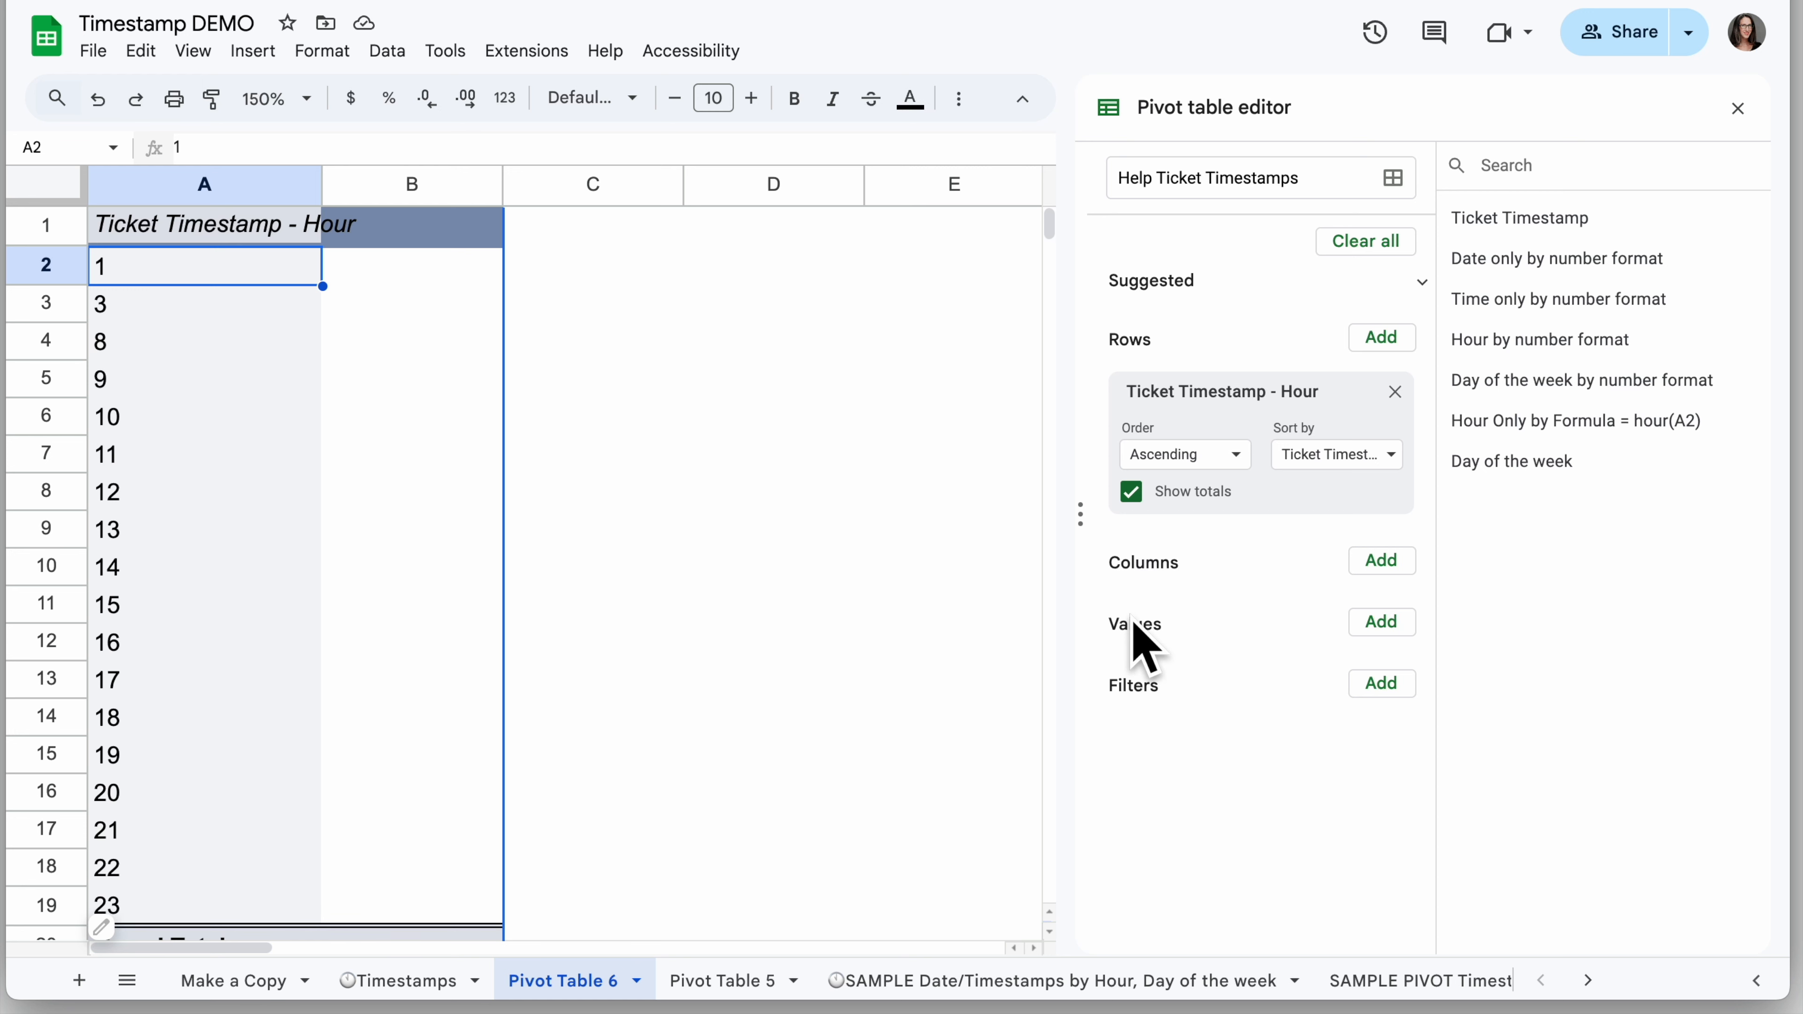
# Add Ticket Timestamp to the pivot table's values as COUNTA and look over the ticket counts per hour.
pyautogui.click(1385, 625)
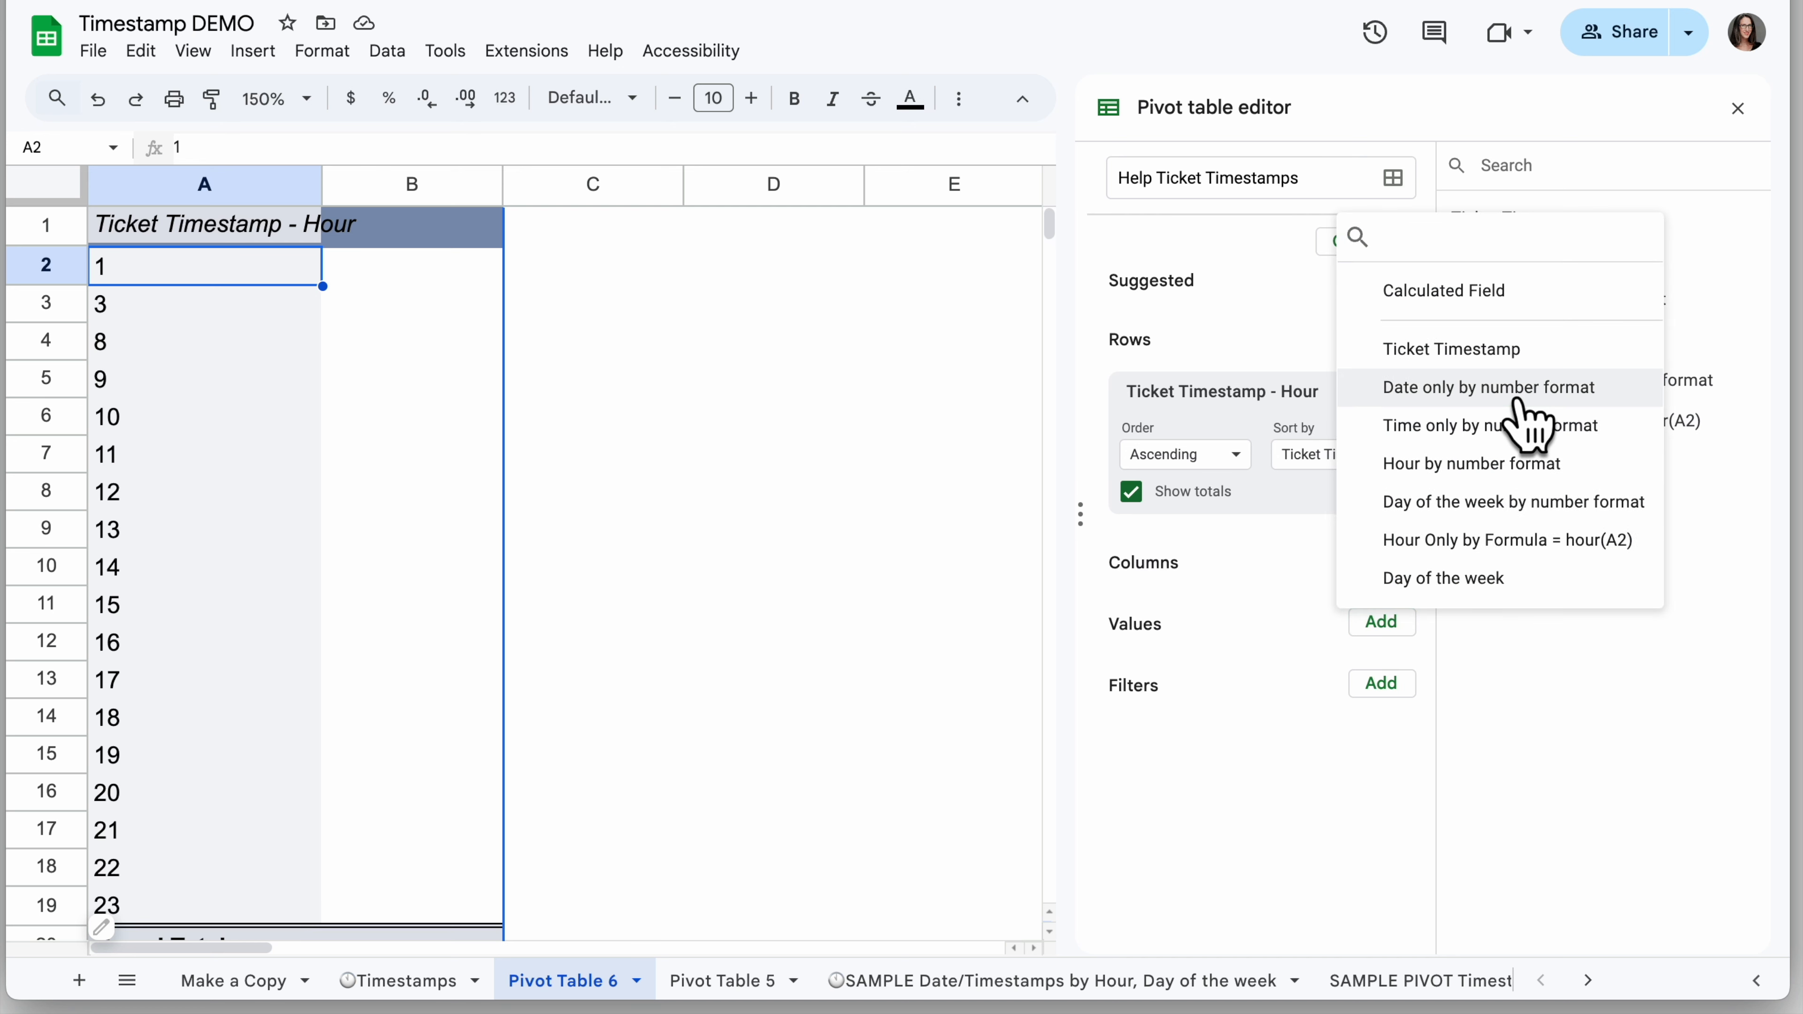
pyautogui.click(1541, 351)
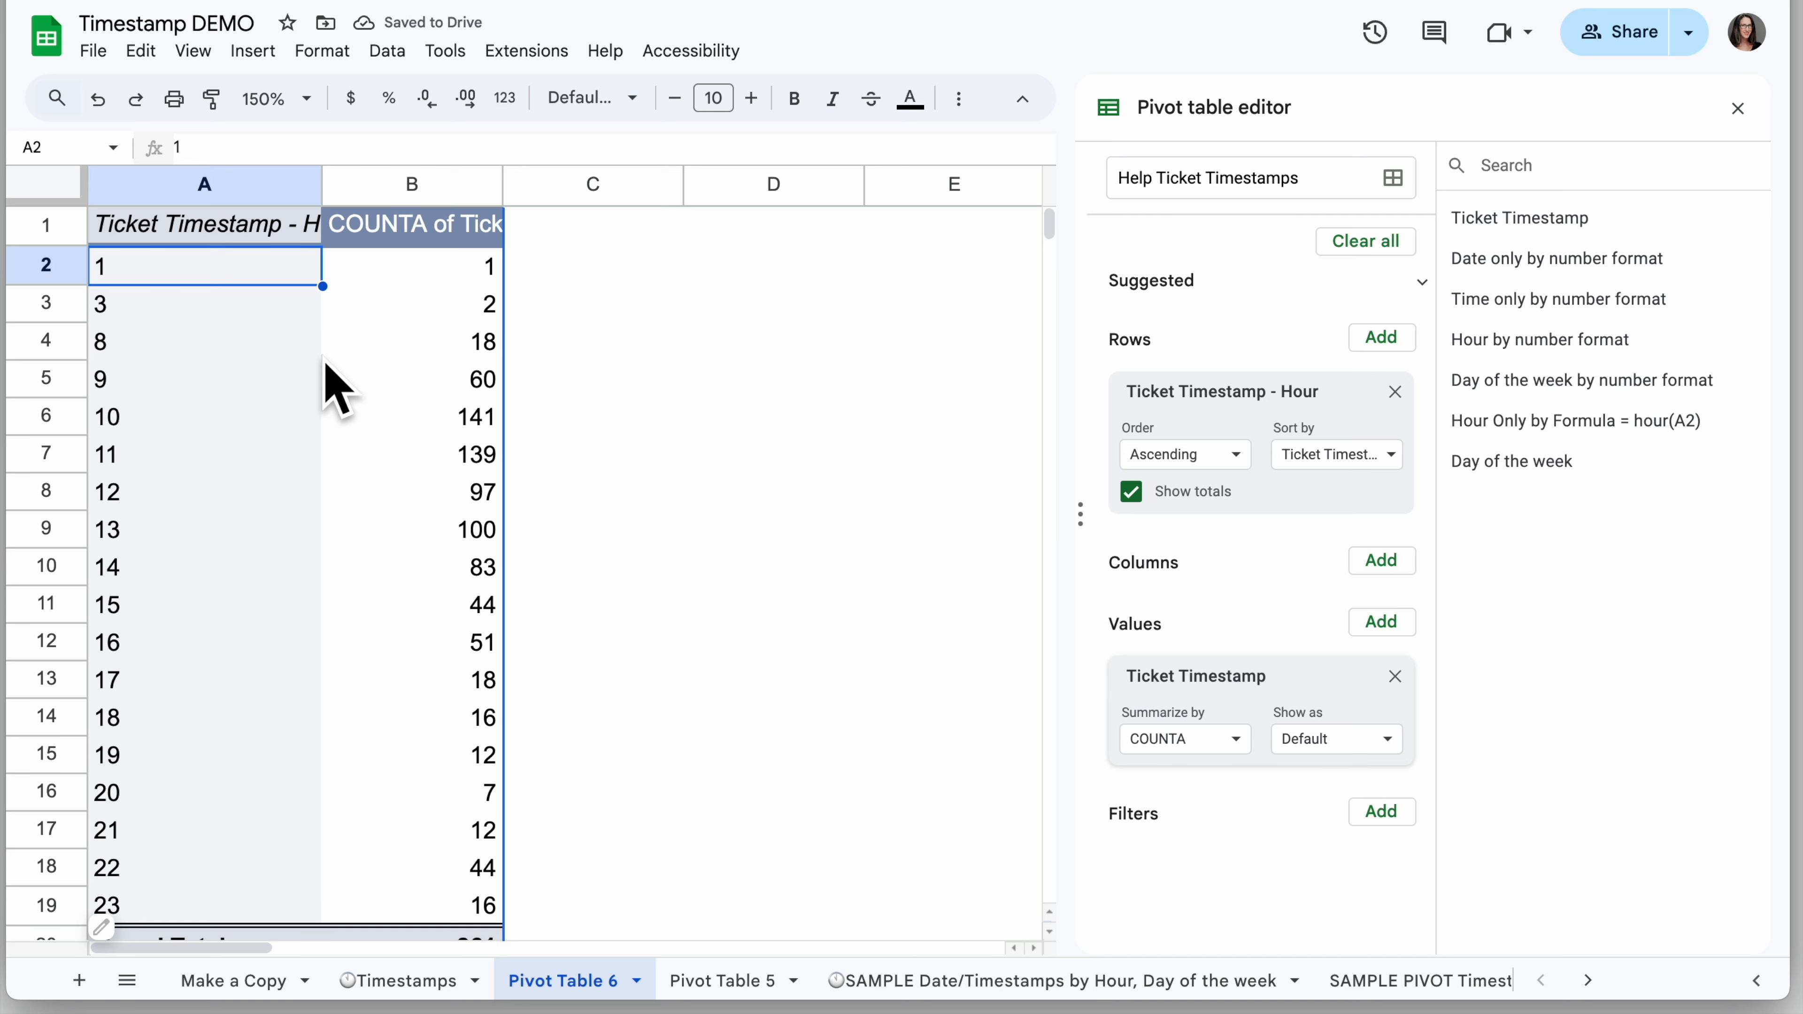
pyautogui.click(387, 460)
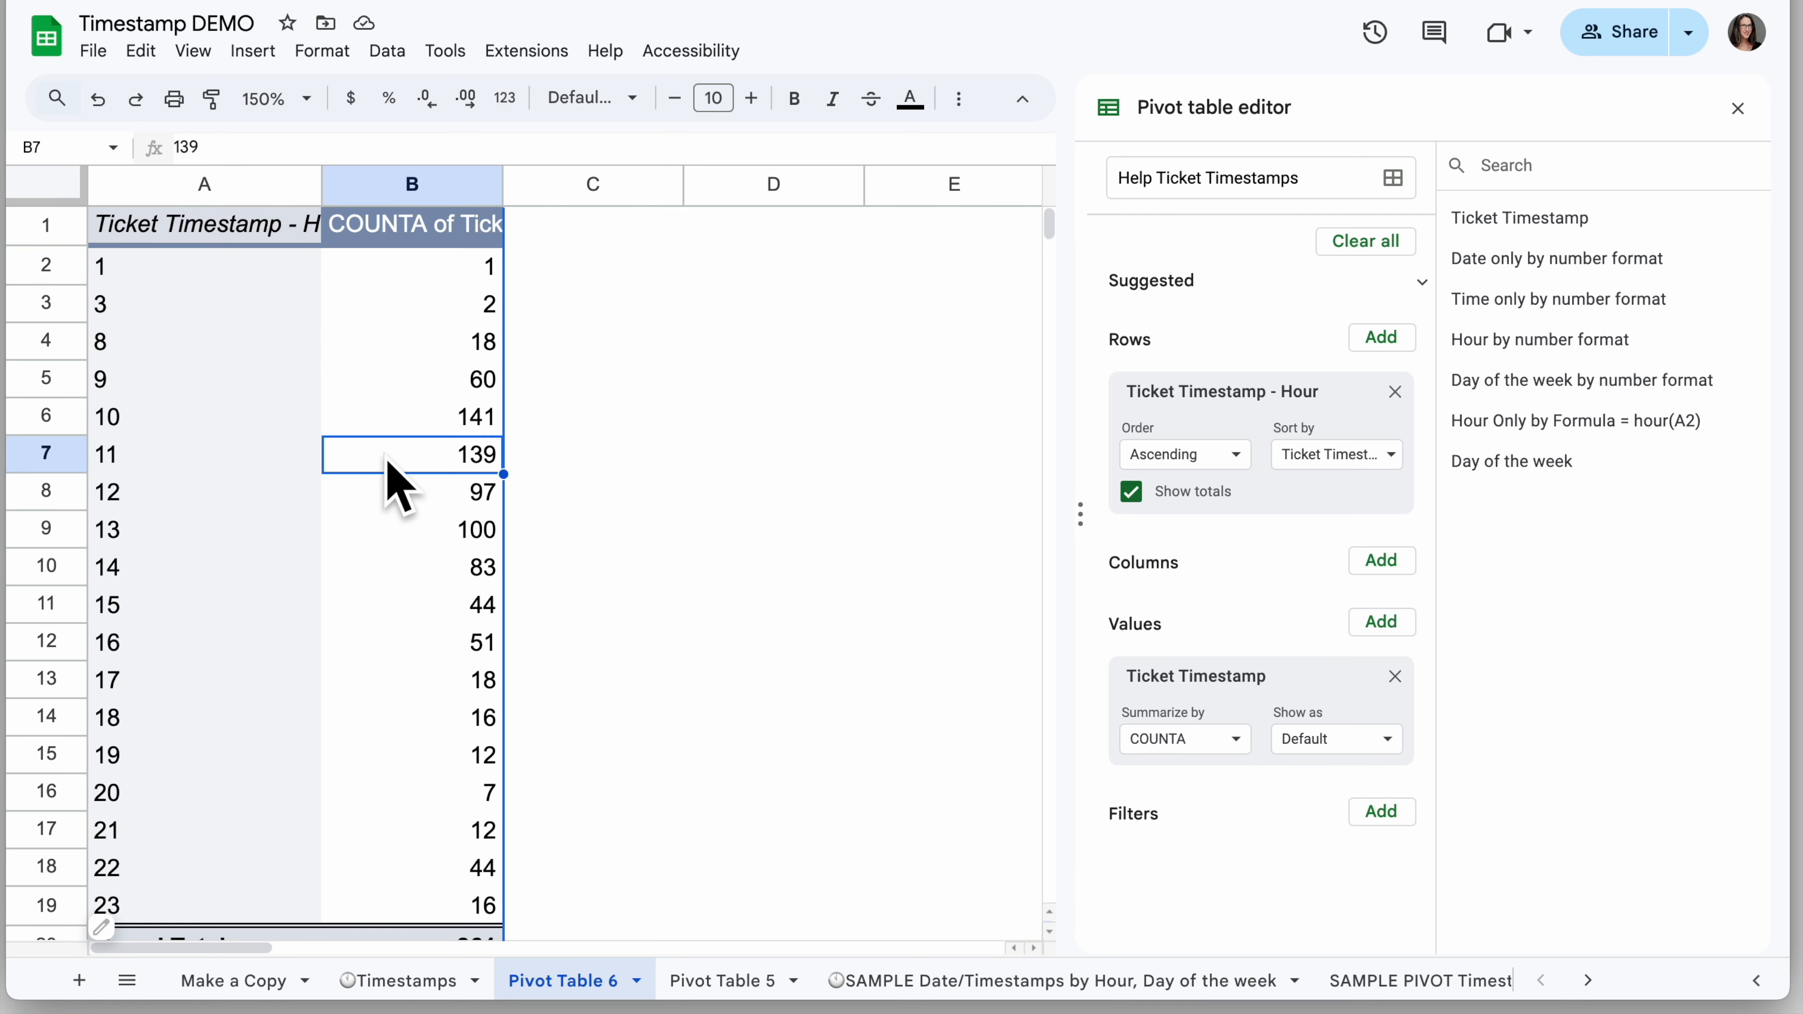
pyautogui.click(198, 423)
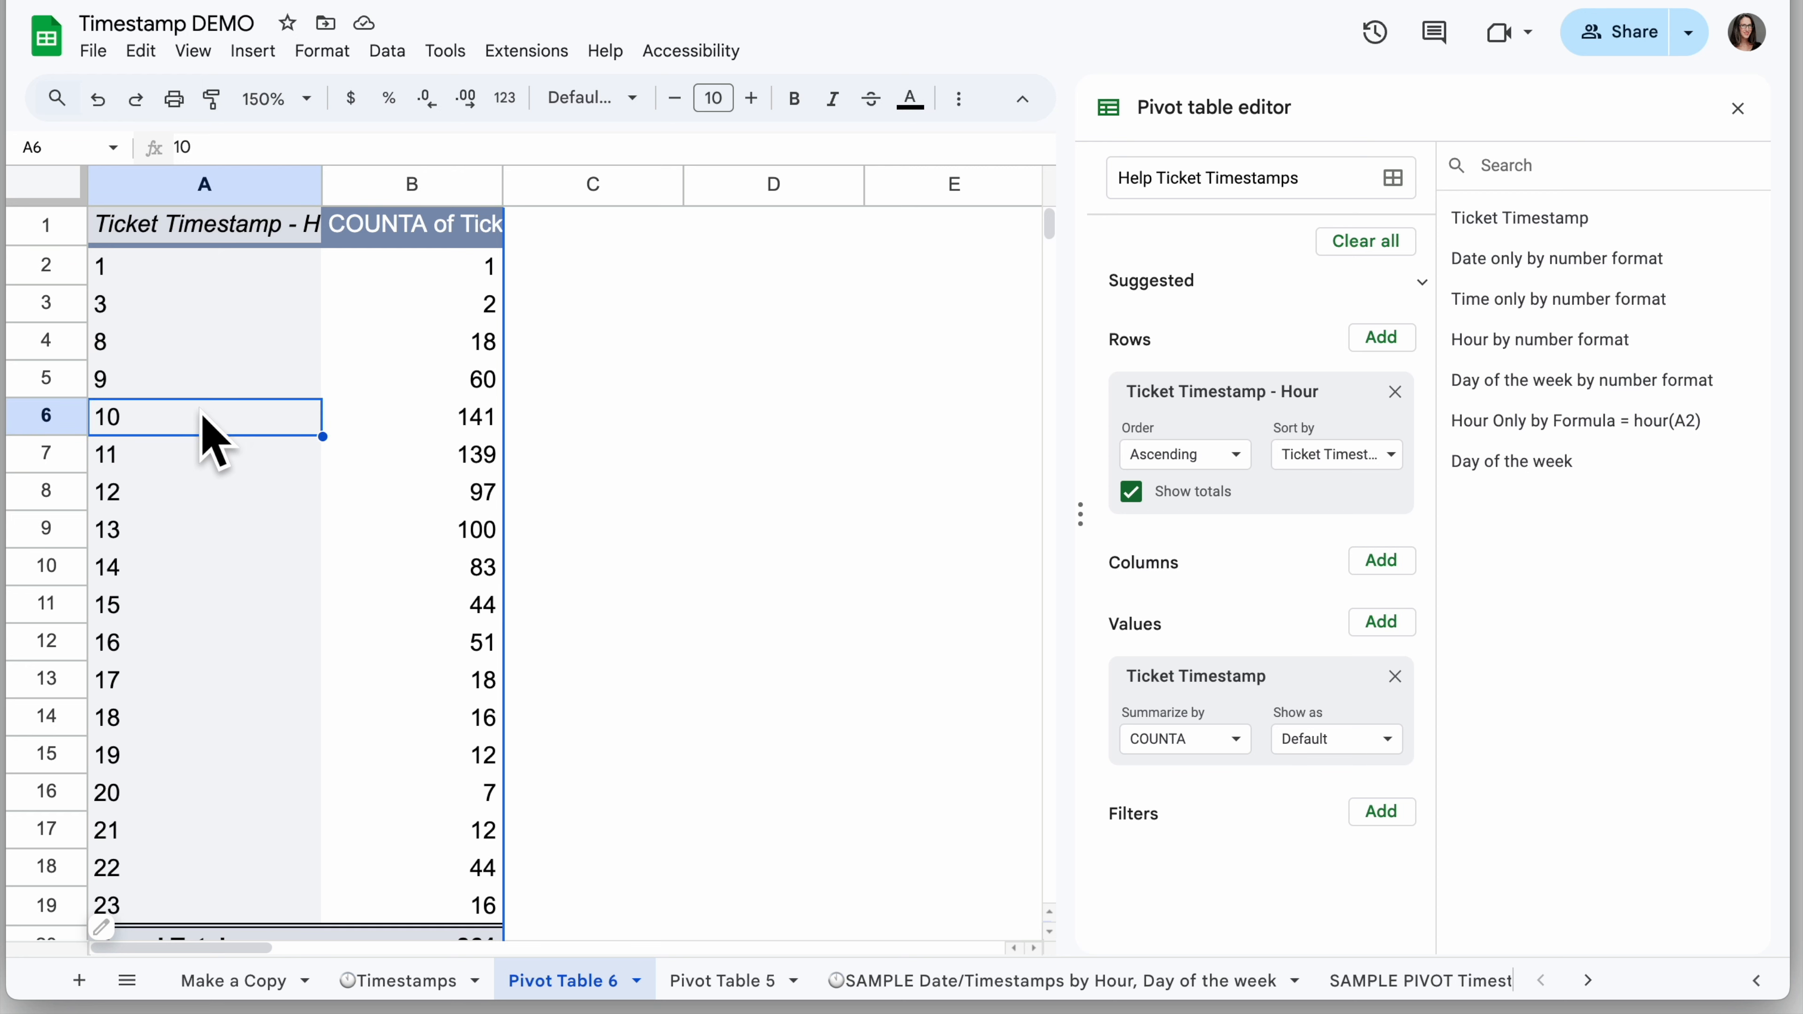
pyautogui.click(158, 448)
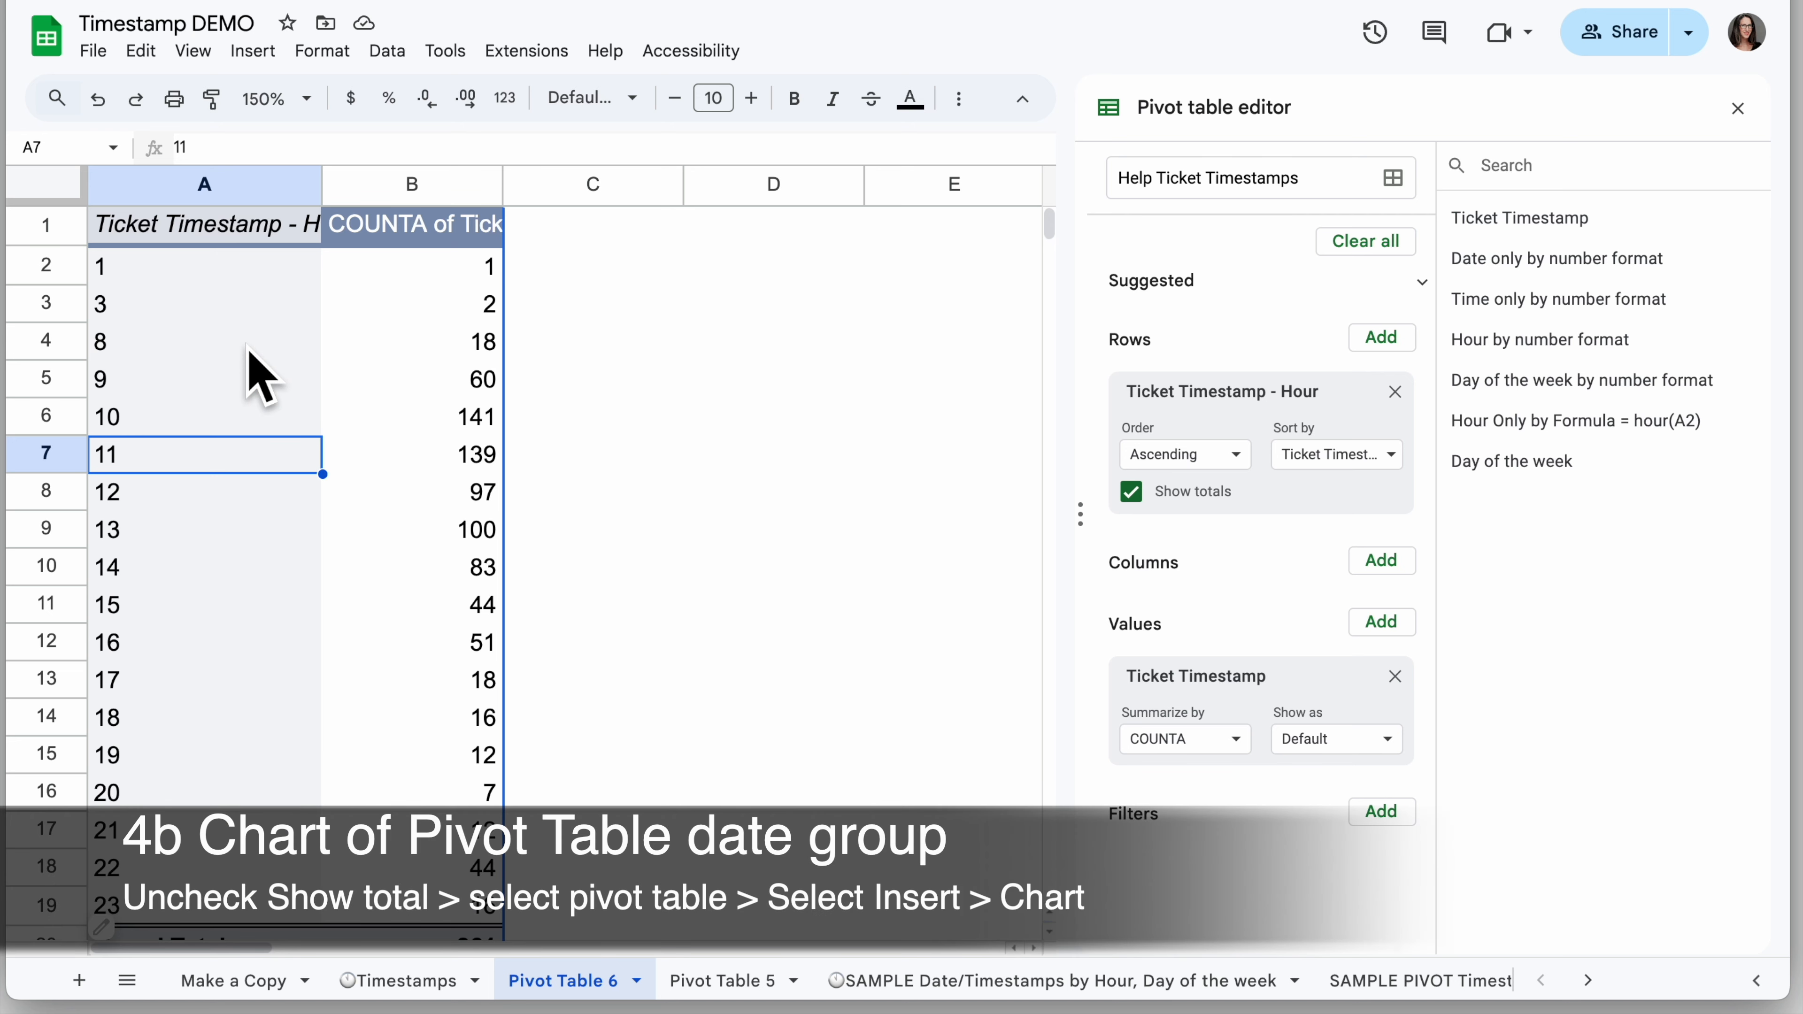
# Select the pivot table's contents and turn off totals for the Ticket Timestamp - Hour rows.
pyautogui.moveTo(113, 228); pyautogui.dragTo(471, 896)
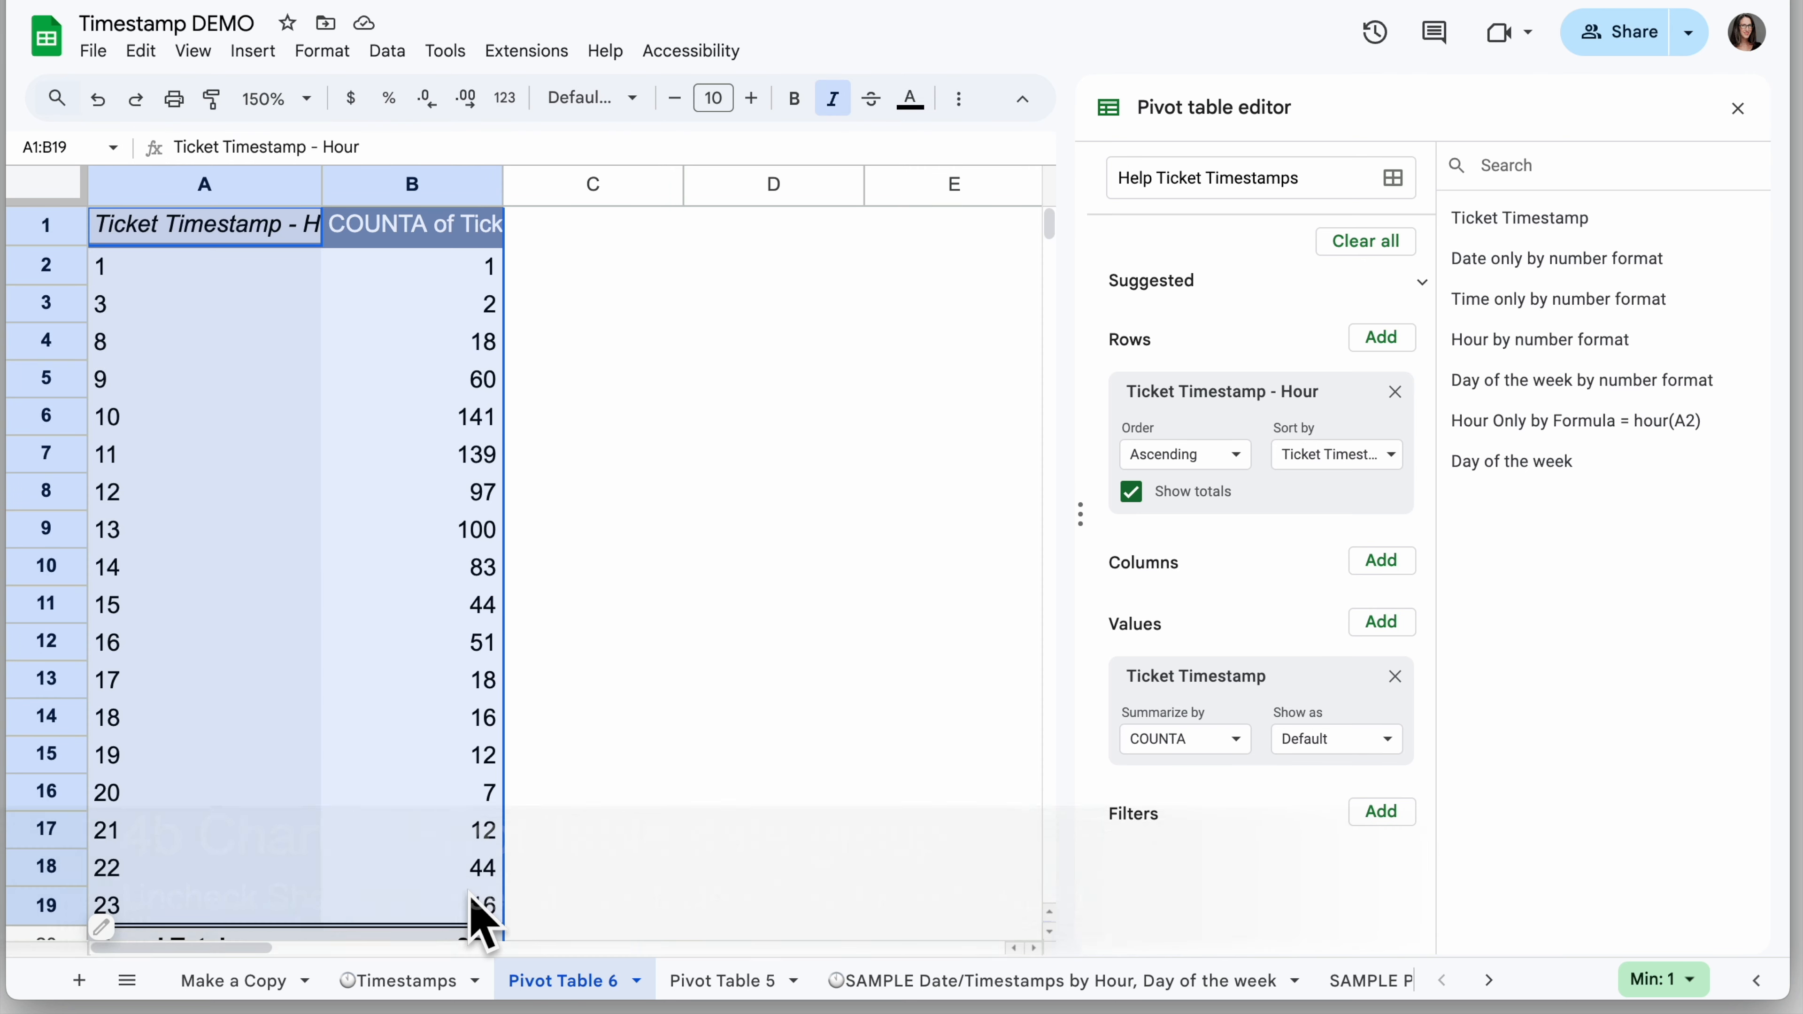
pyautogui.scroll(-3, 479, 915)
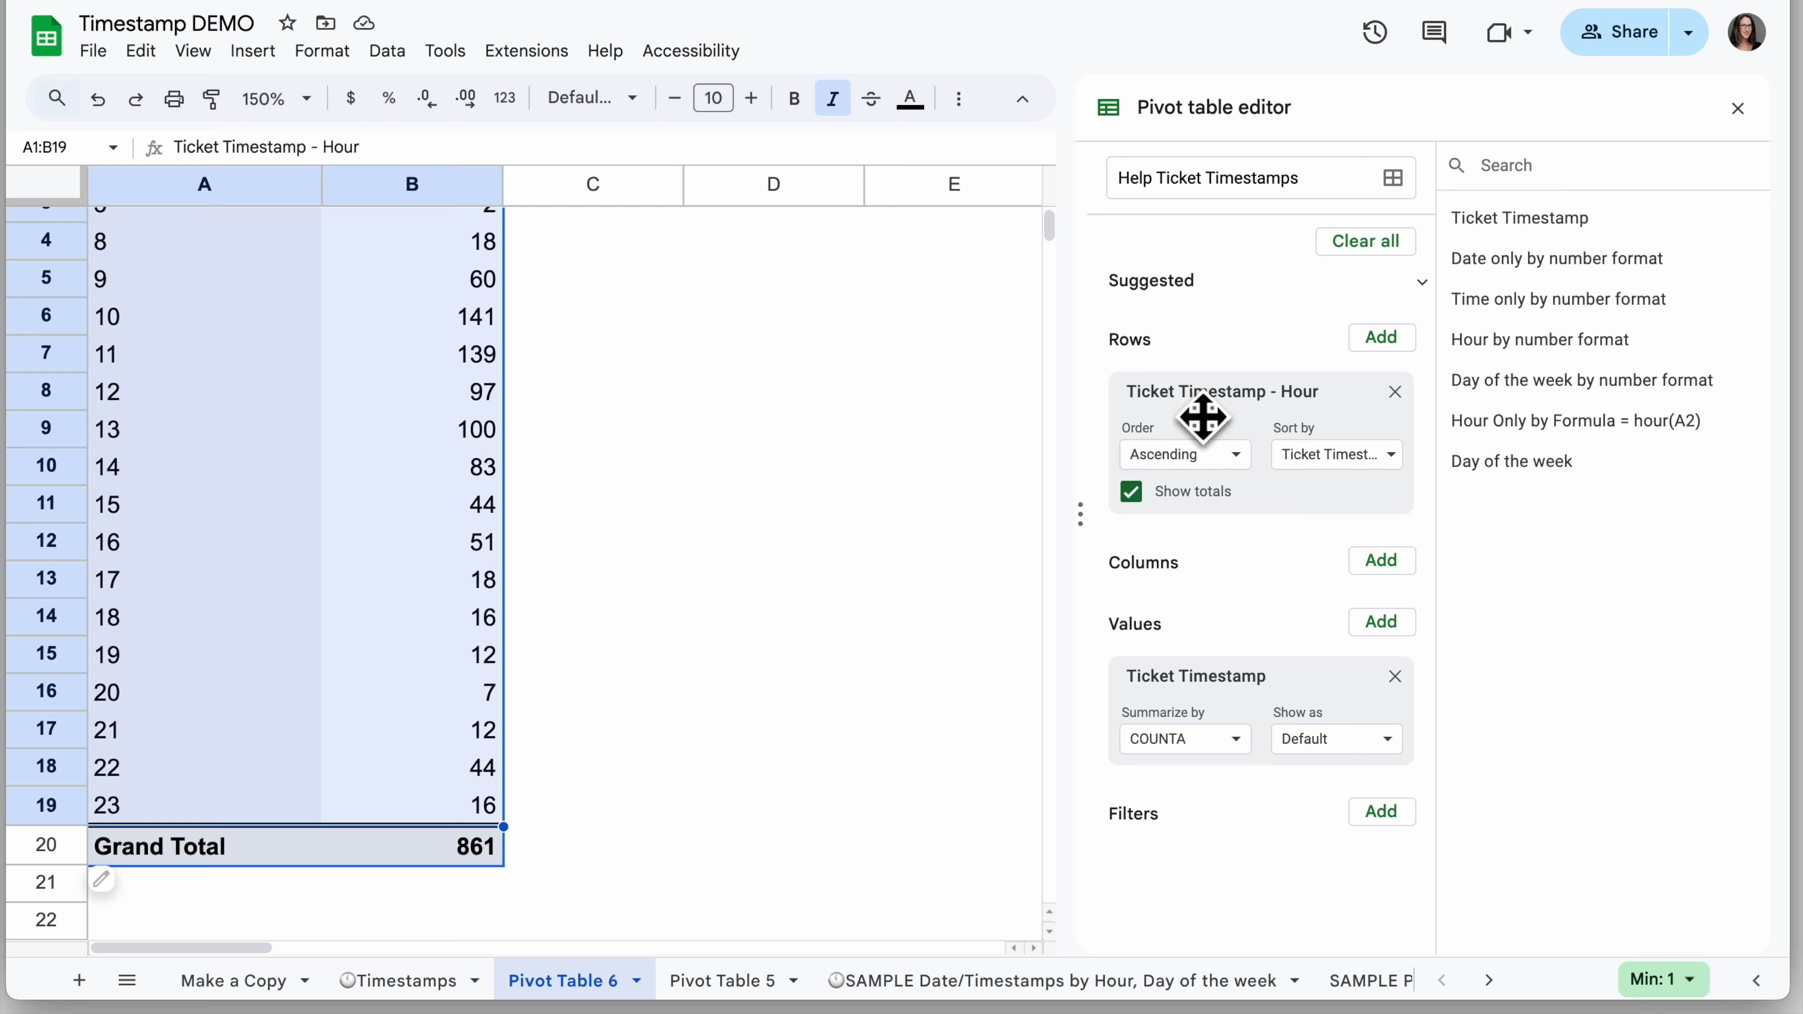
pyautogui.click(1131, 492)
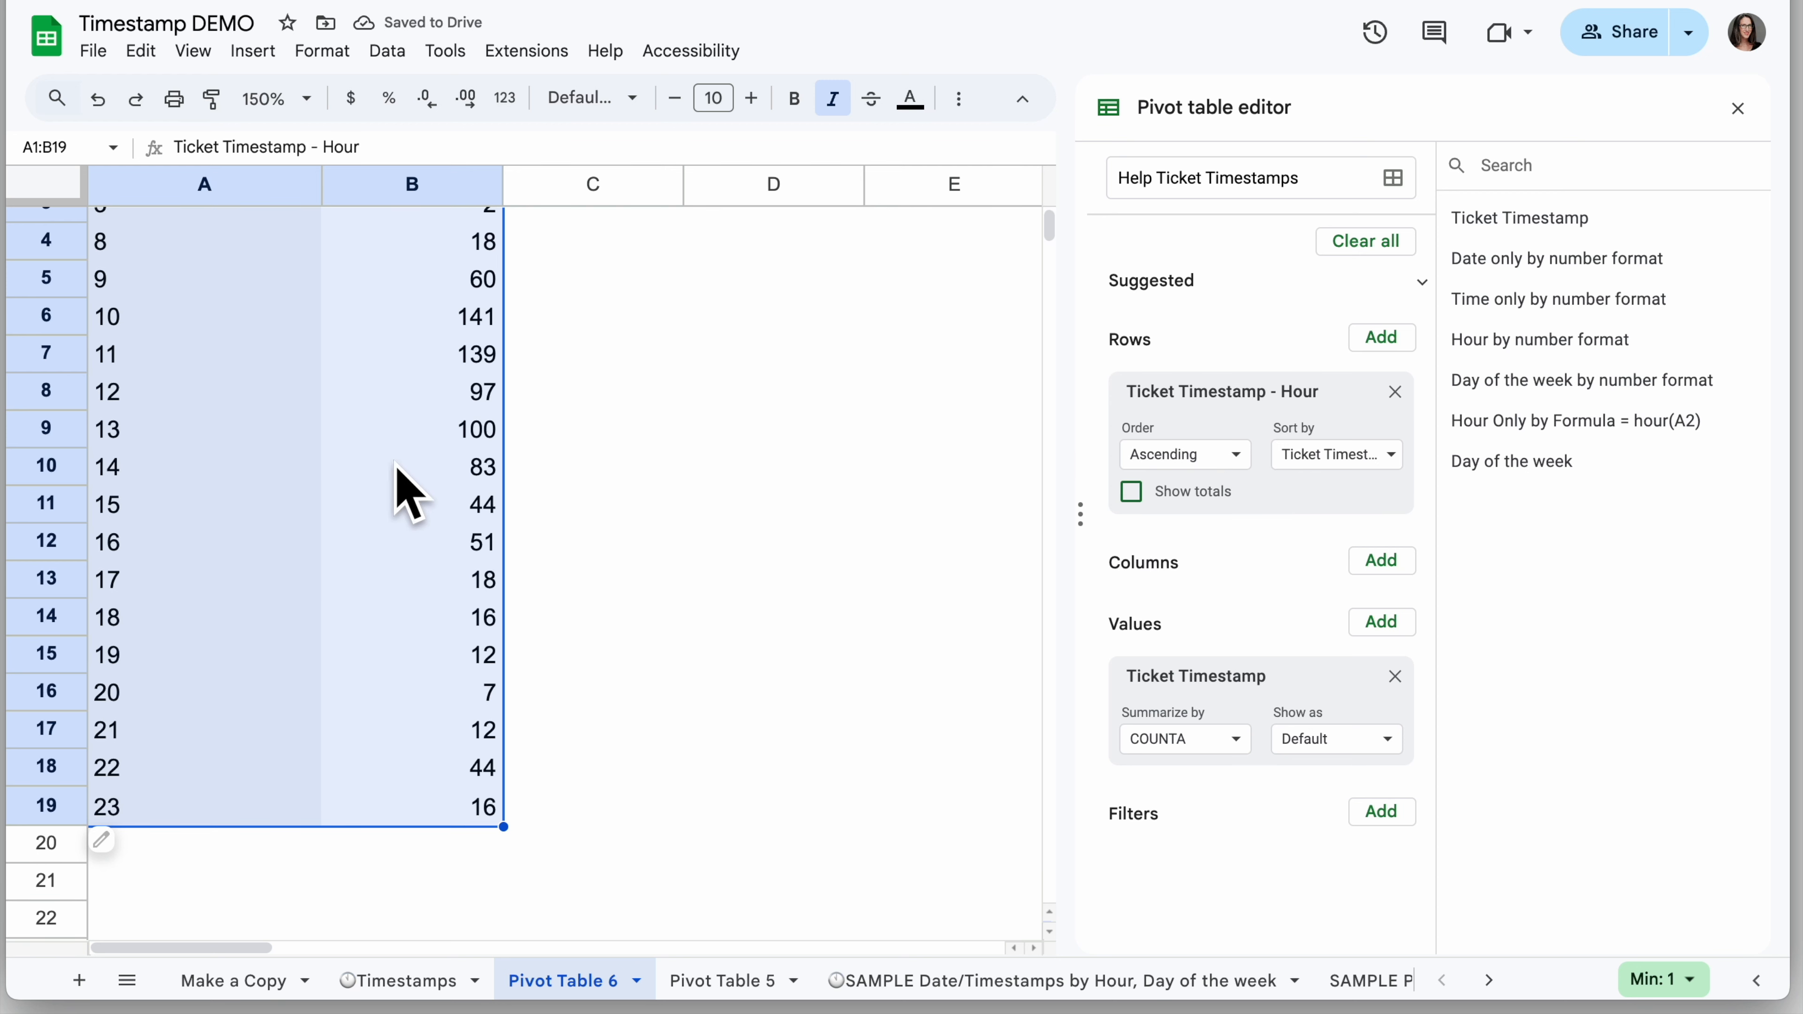
# Insert an area chart of the hourly pivot counts in A1:B19 and reposition it on the sheet.
pyautogui.click(959, 99)
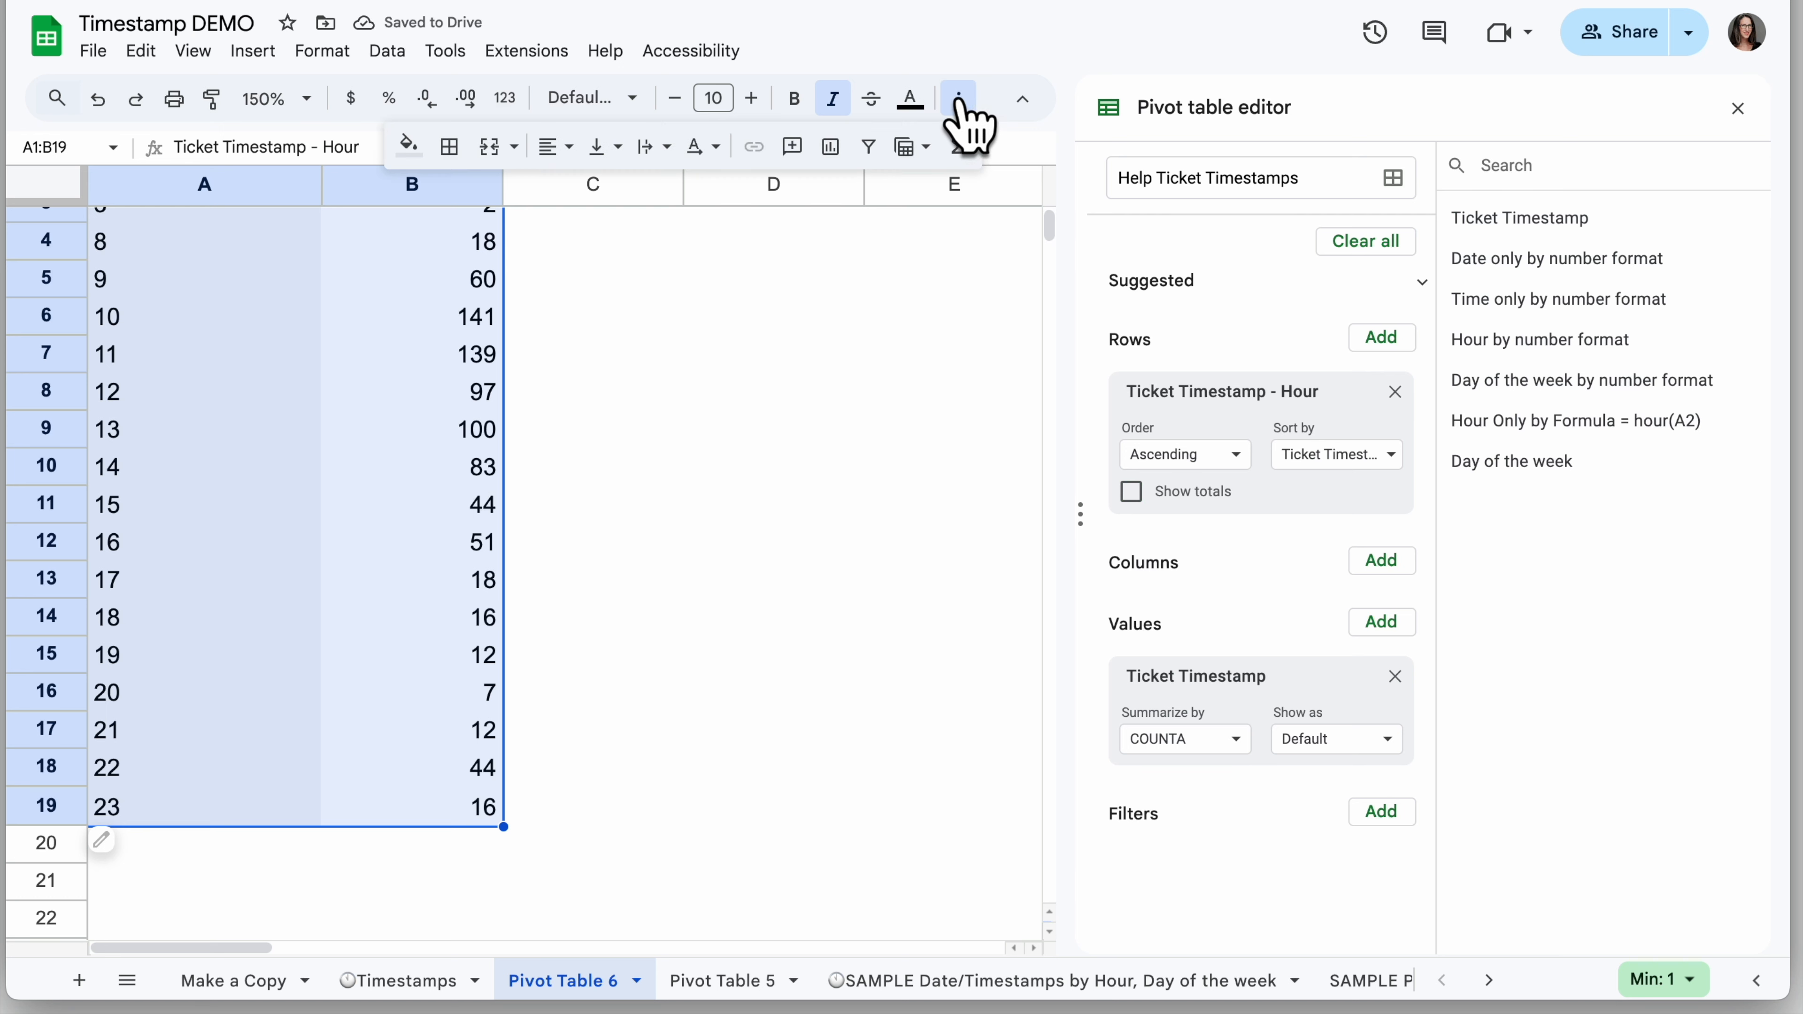
pyautogui.click(832, 148)
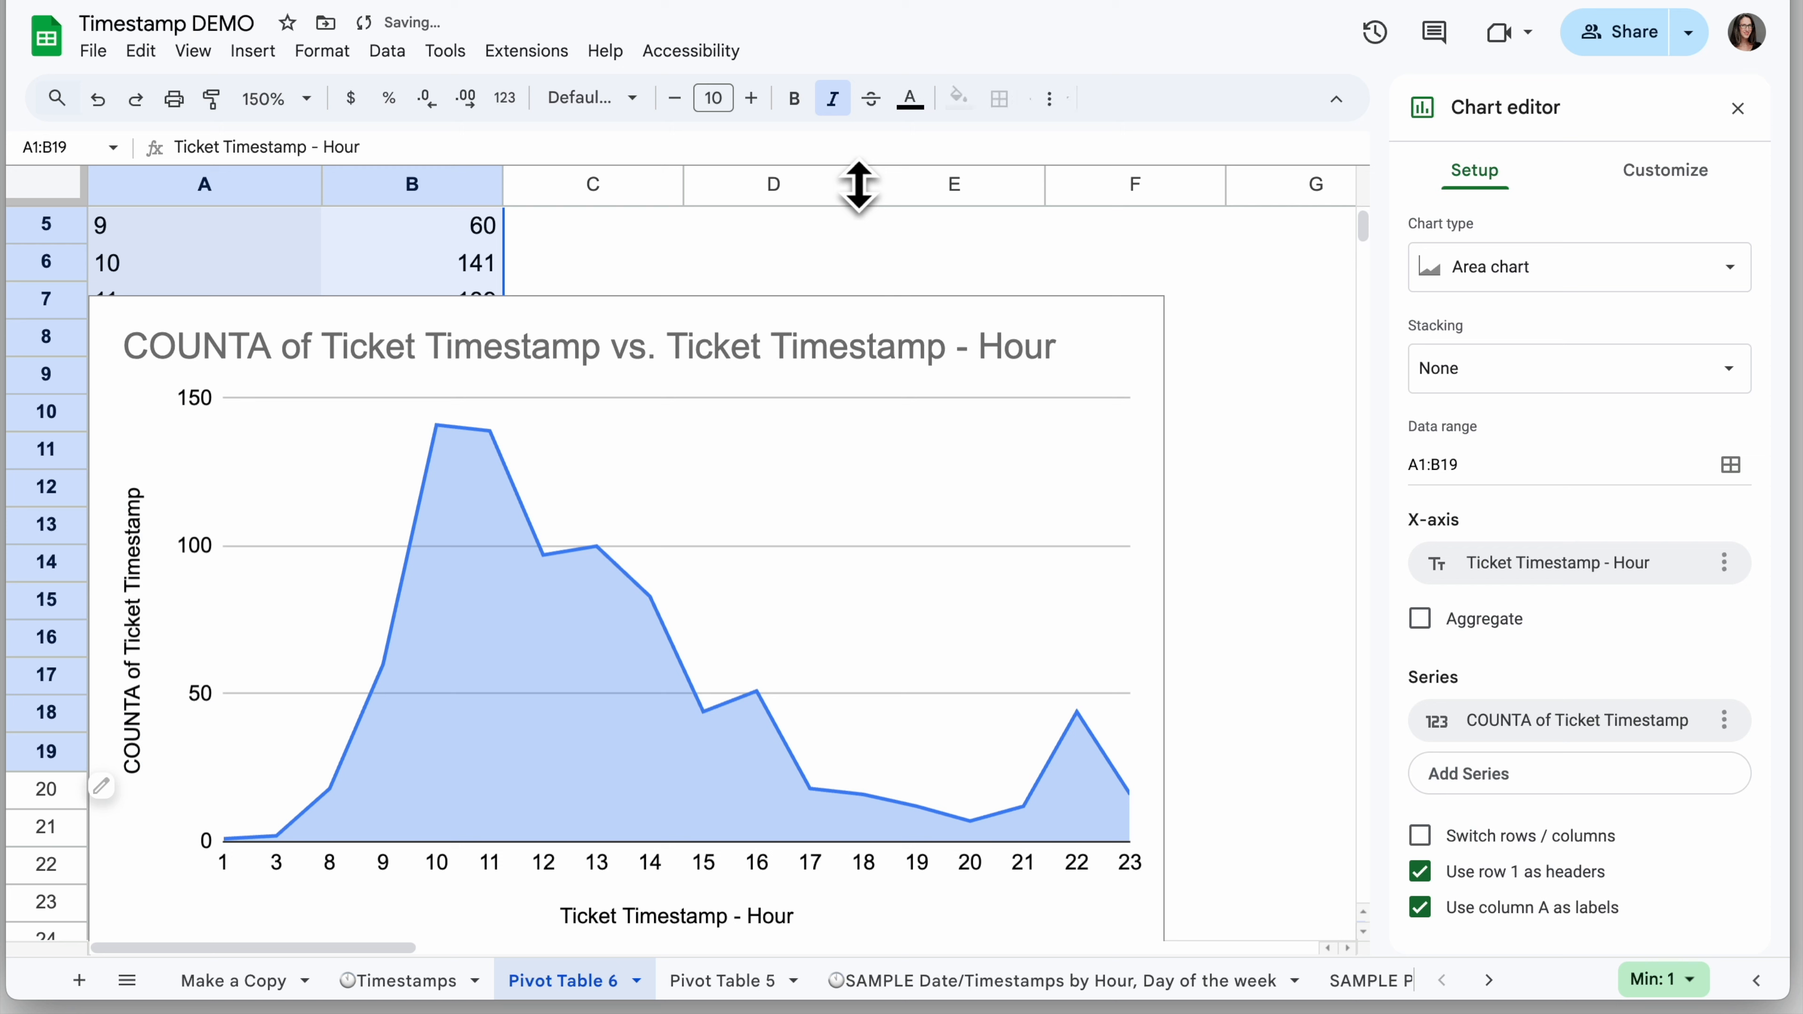
pyautogui.moveTo(817, 348); pyautogui.dragTo(924, 312)
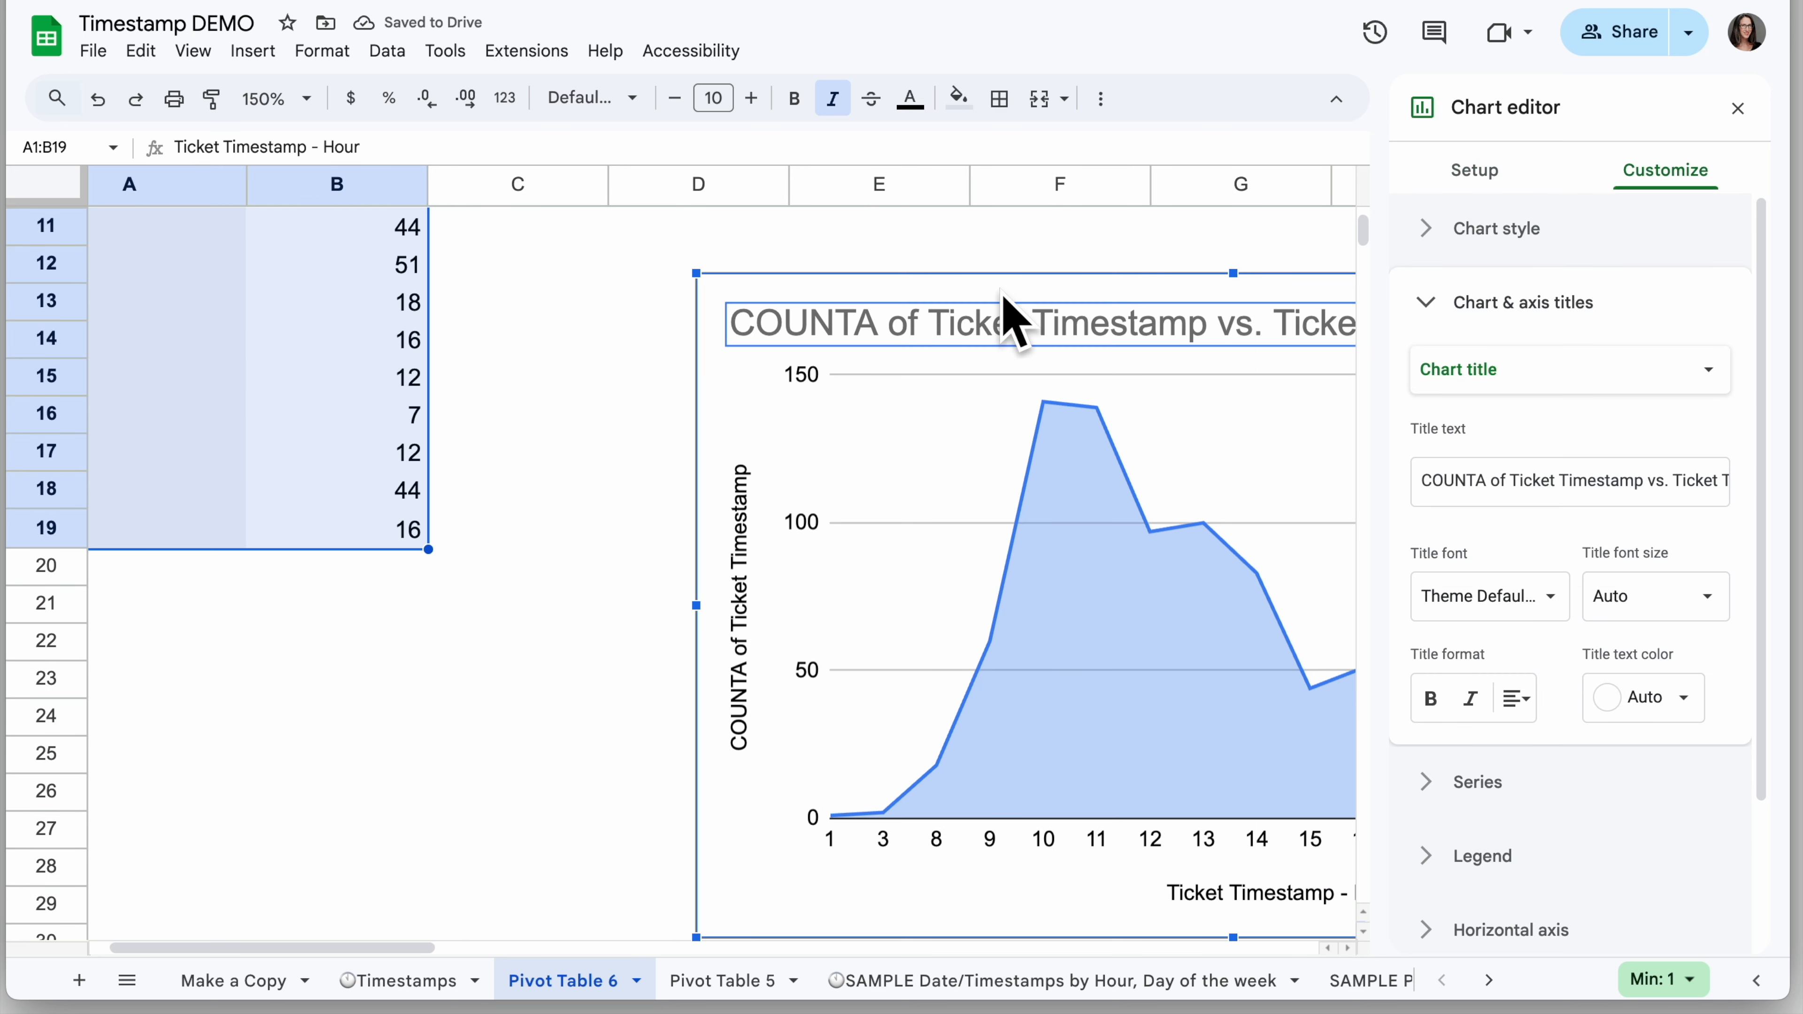
pyautogui.moveTo(1063, 312); pyautogui.dragTo(426, 302)
# Delete the hourly area chart and select a cell in the pivot table's hour column.
pyautogui.click(1072, 286)
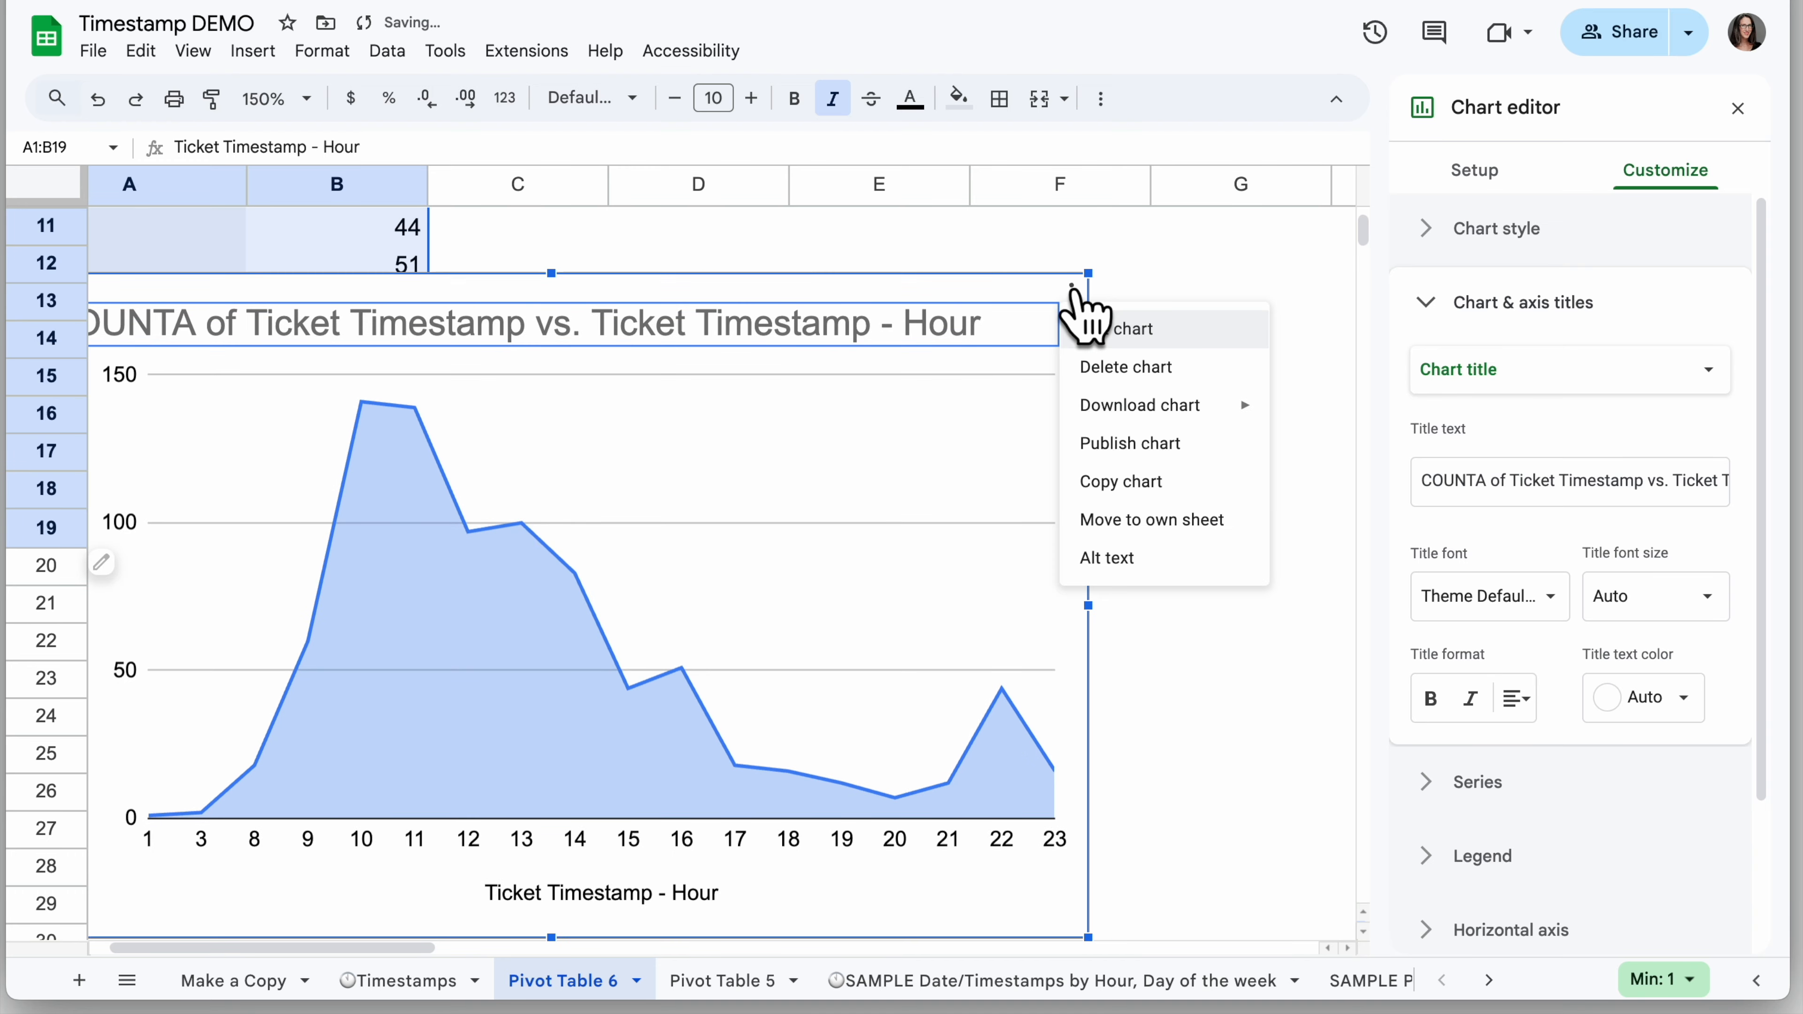
pyautogui.click(1126, 367)
pyautogui.scroll(5, 676, 382)
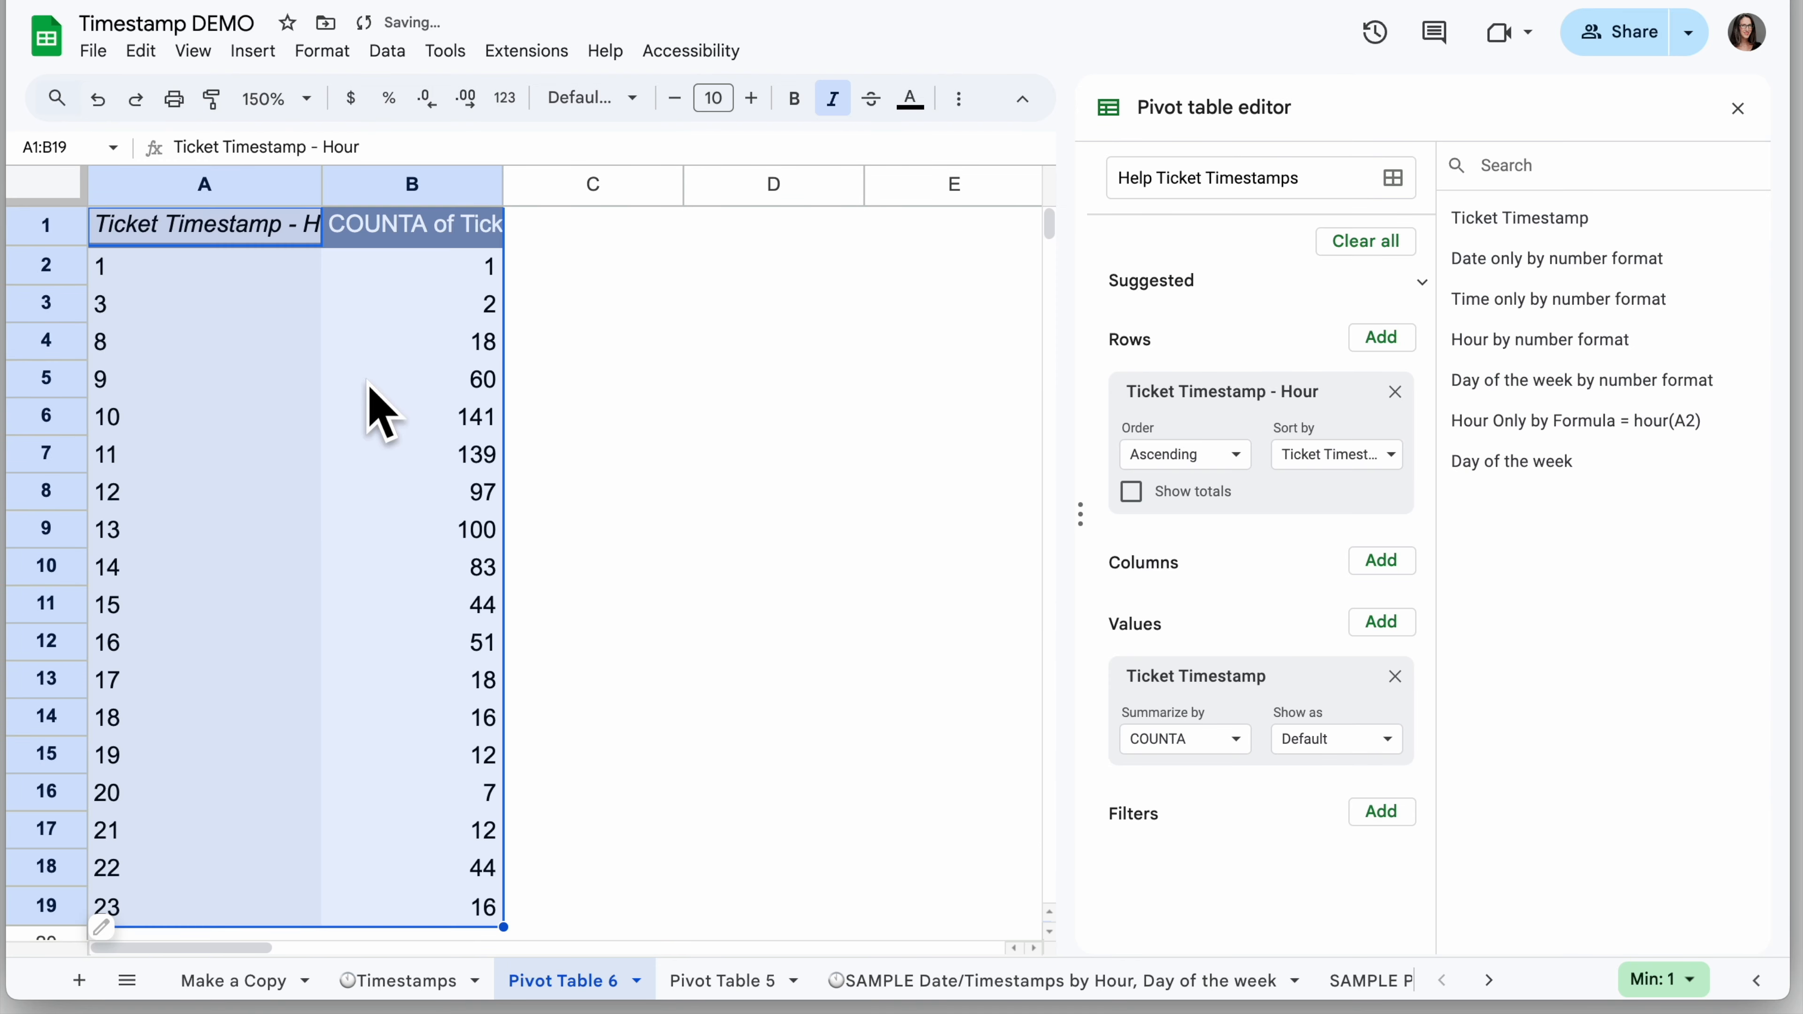
pyautogui.click(284, 379)
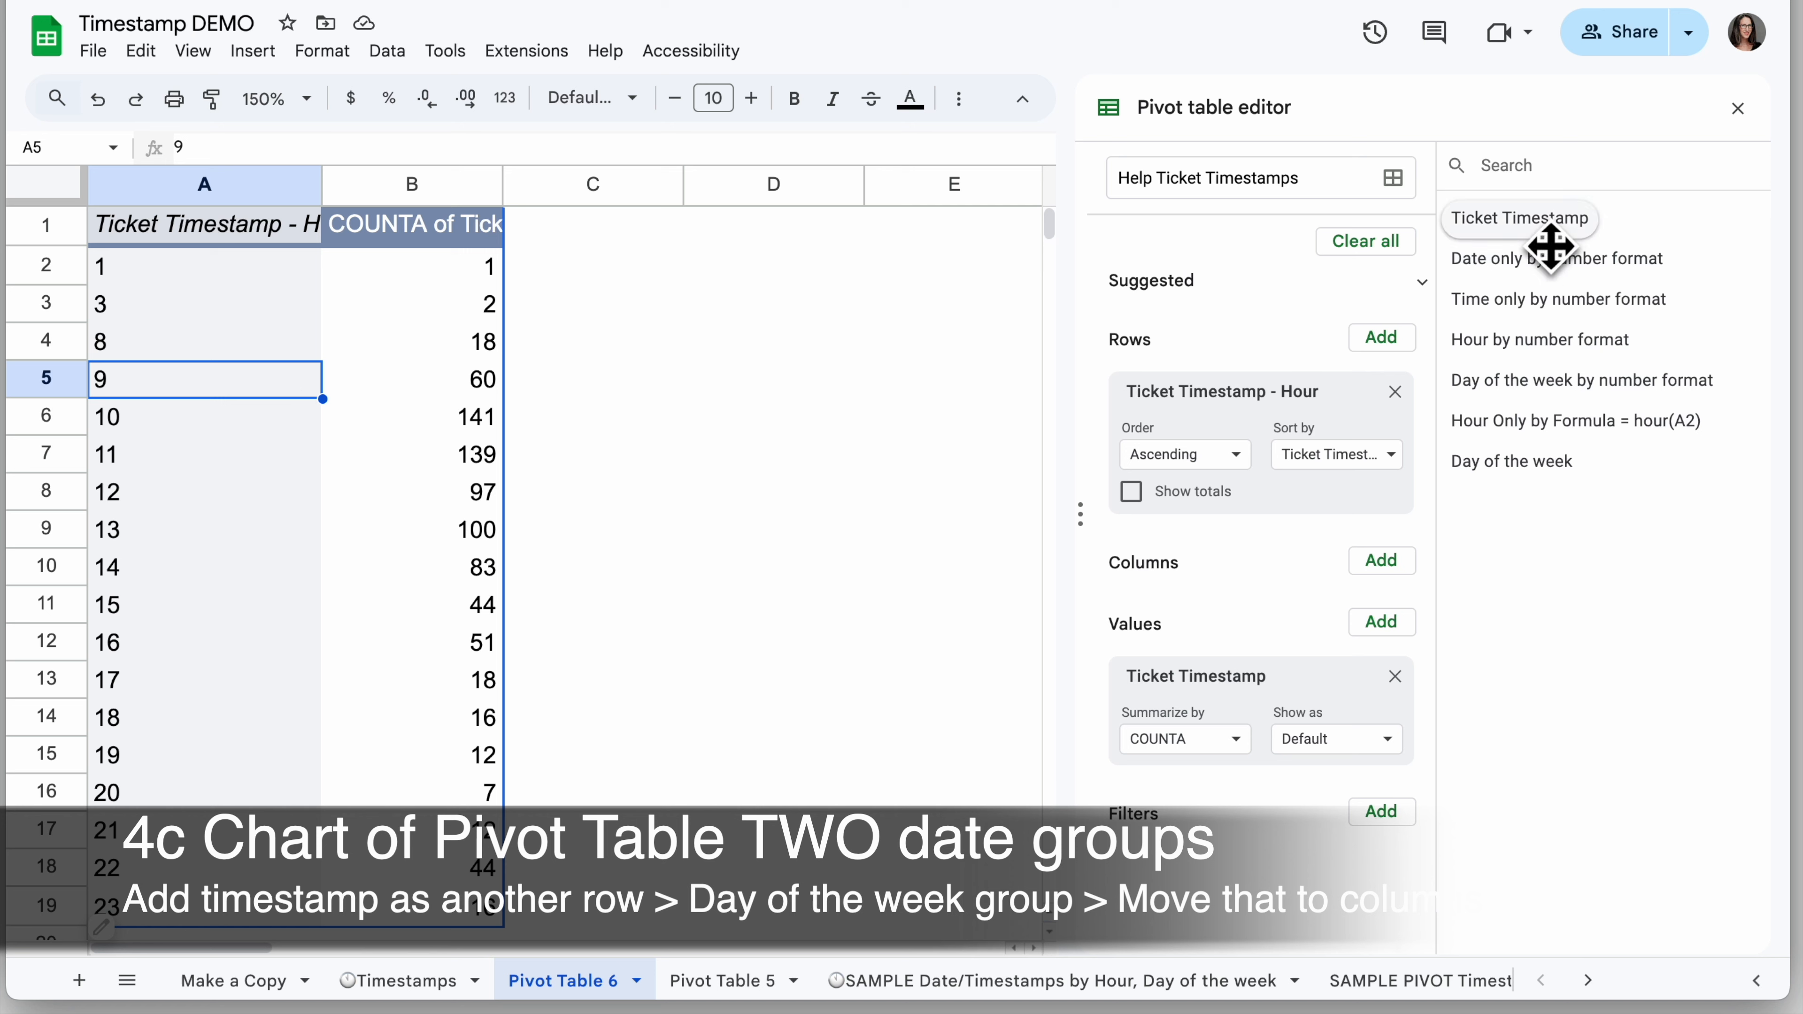
# Add Ticket Timestamp as a second row field and create a pivot date group by Day of the week for it.
pyautogui.moveTo(1558, 242); pyautogui.dragTo(1227, 568)
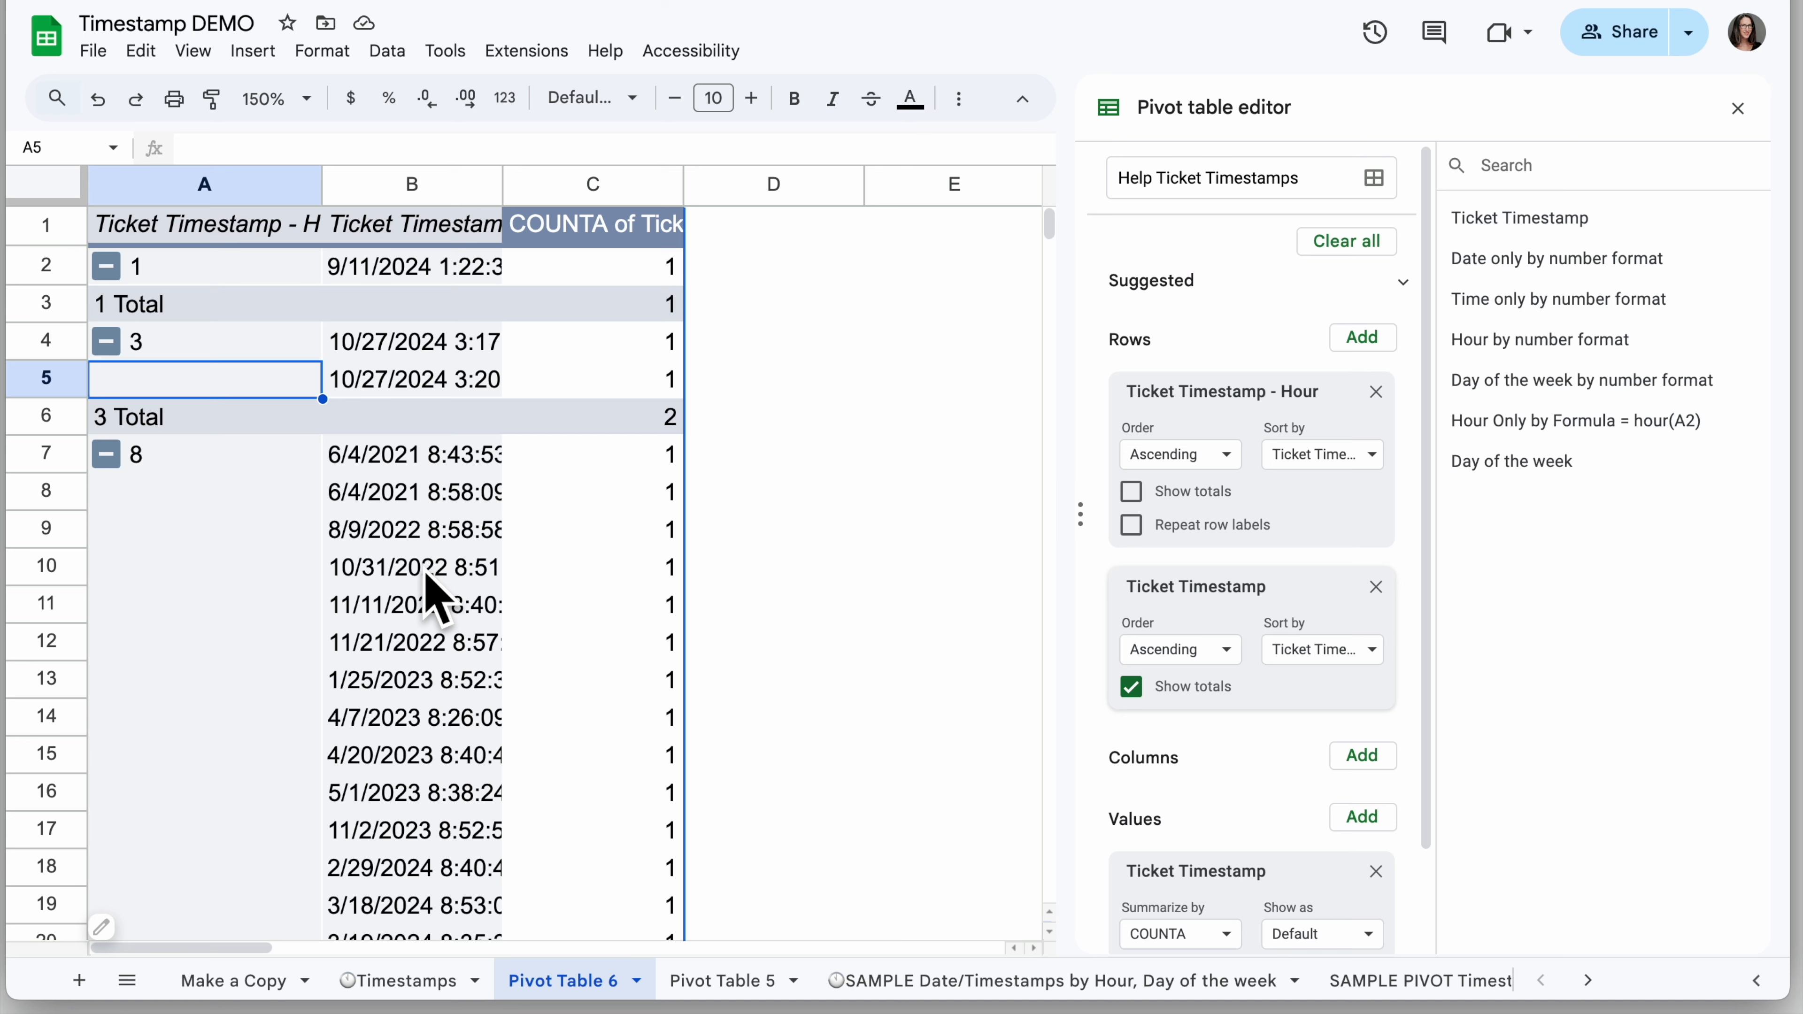
pyautogui.rightClick(427, 572)
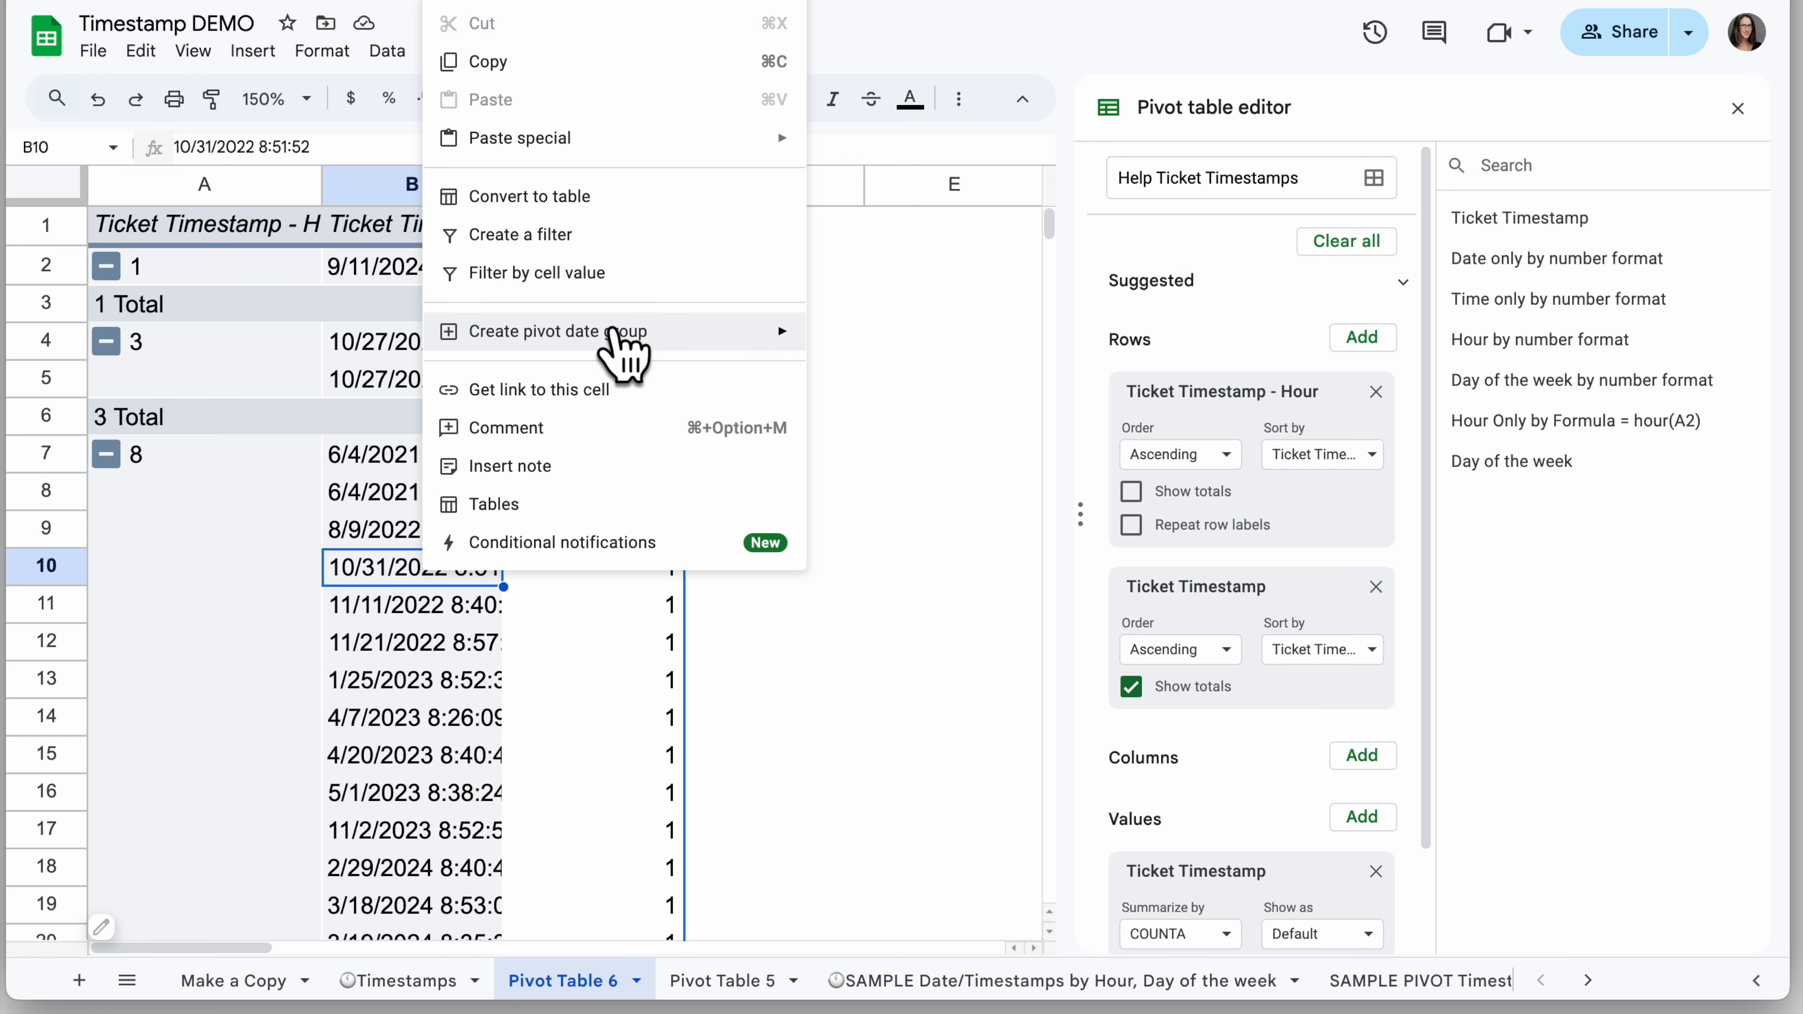
pyautogui.moveTo(664, 334)
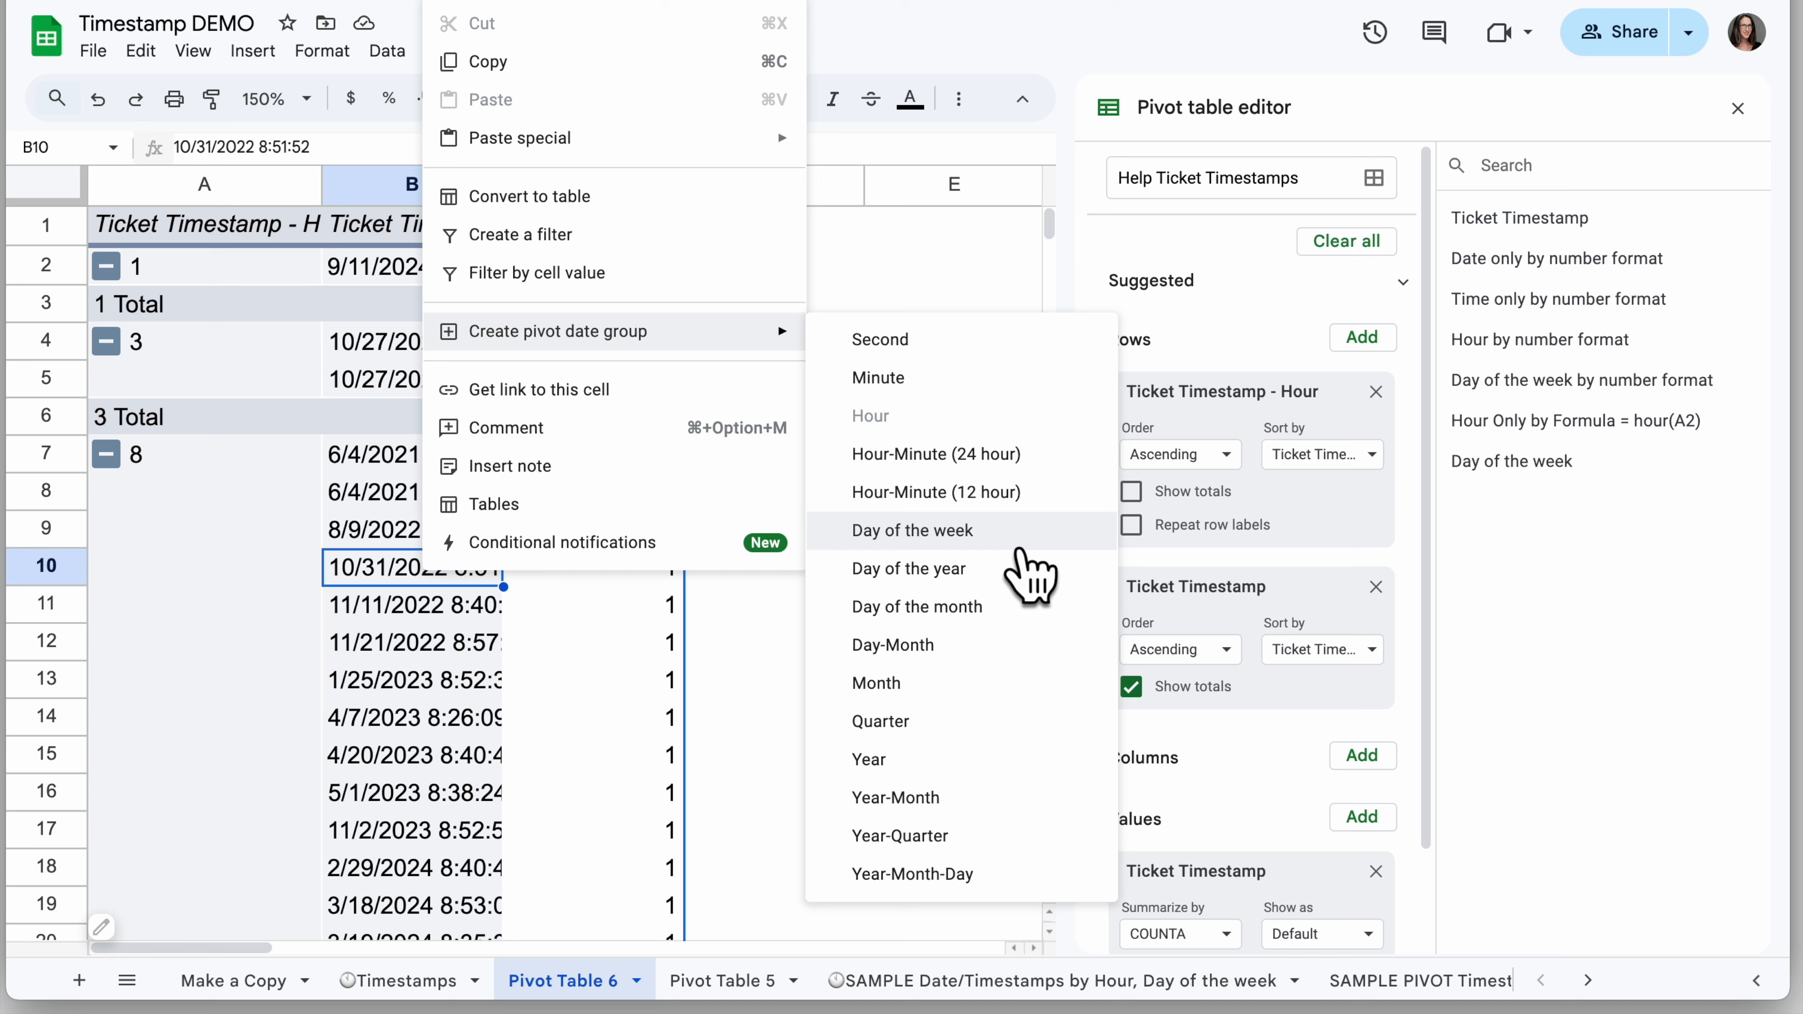
pyautogui.click(1004, 540)
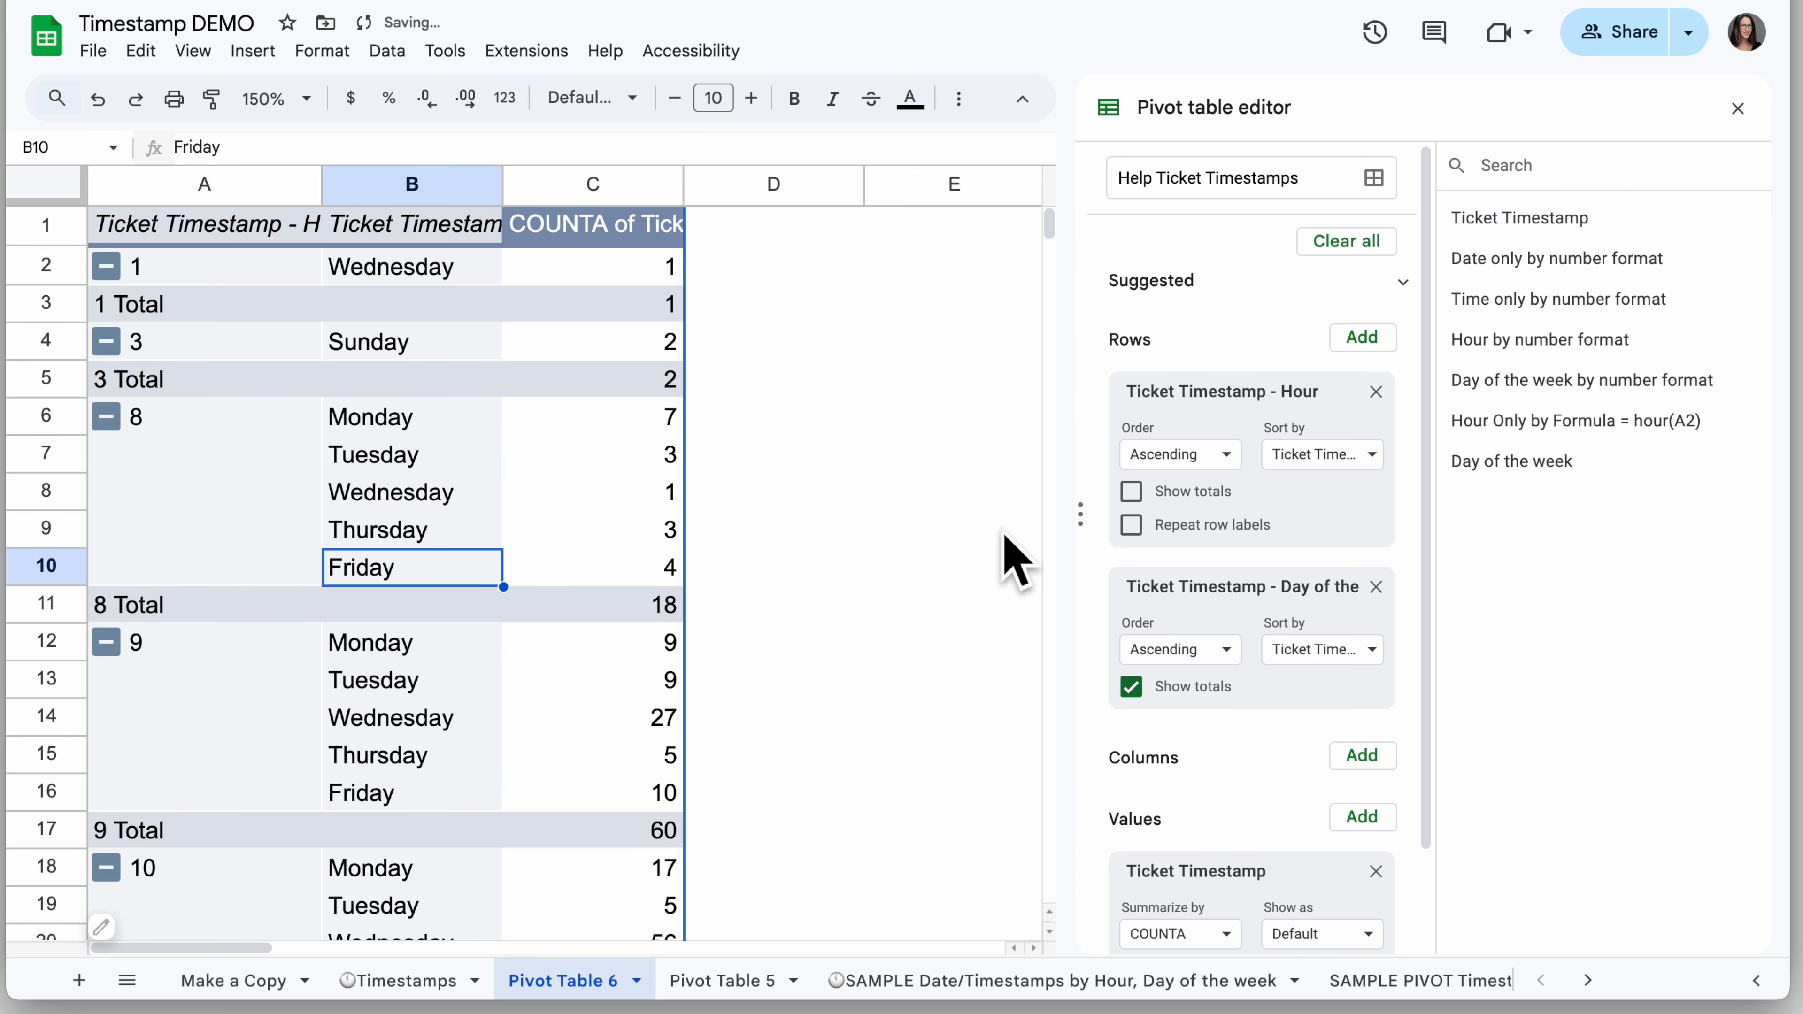
# Move the Day of the week group from rows to the pivot table's columns and turn off its totals.
pyautogui.moveTo(1278, 631); pyautogui.dragTo(1280, 697)
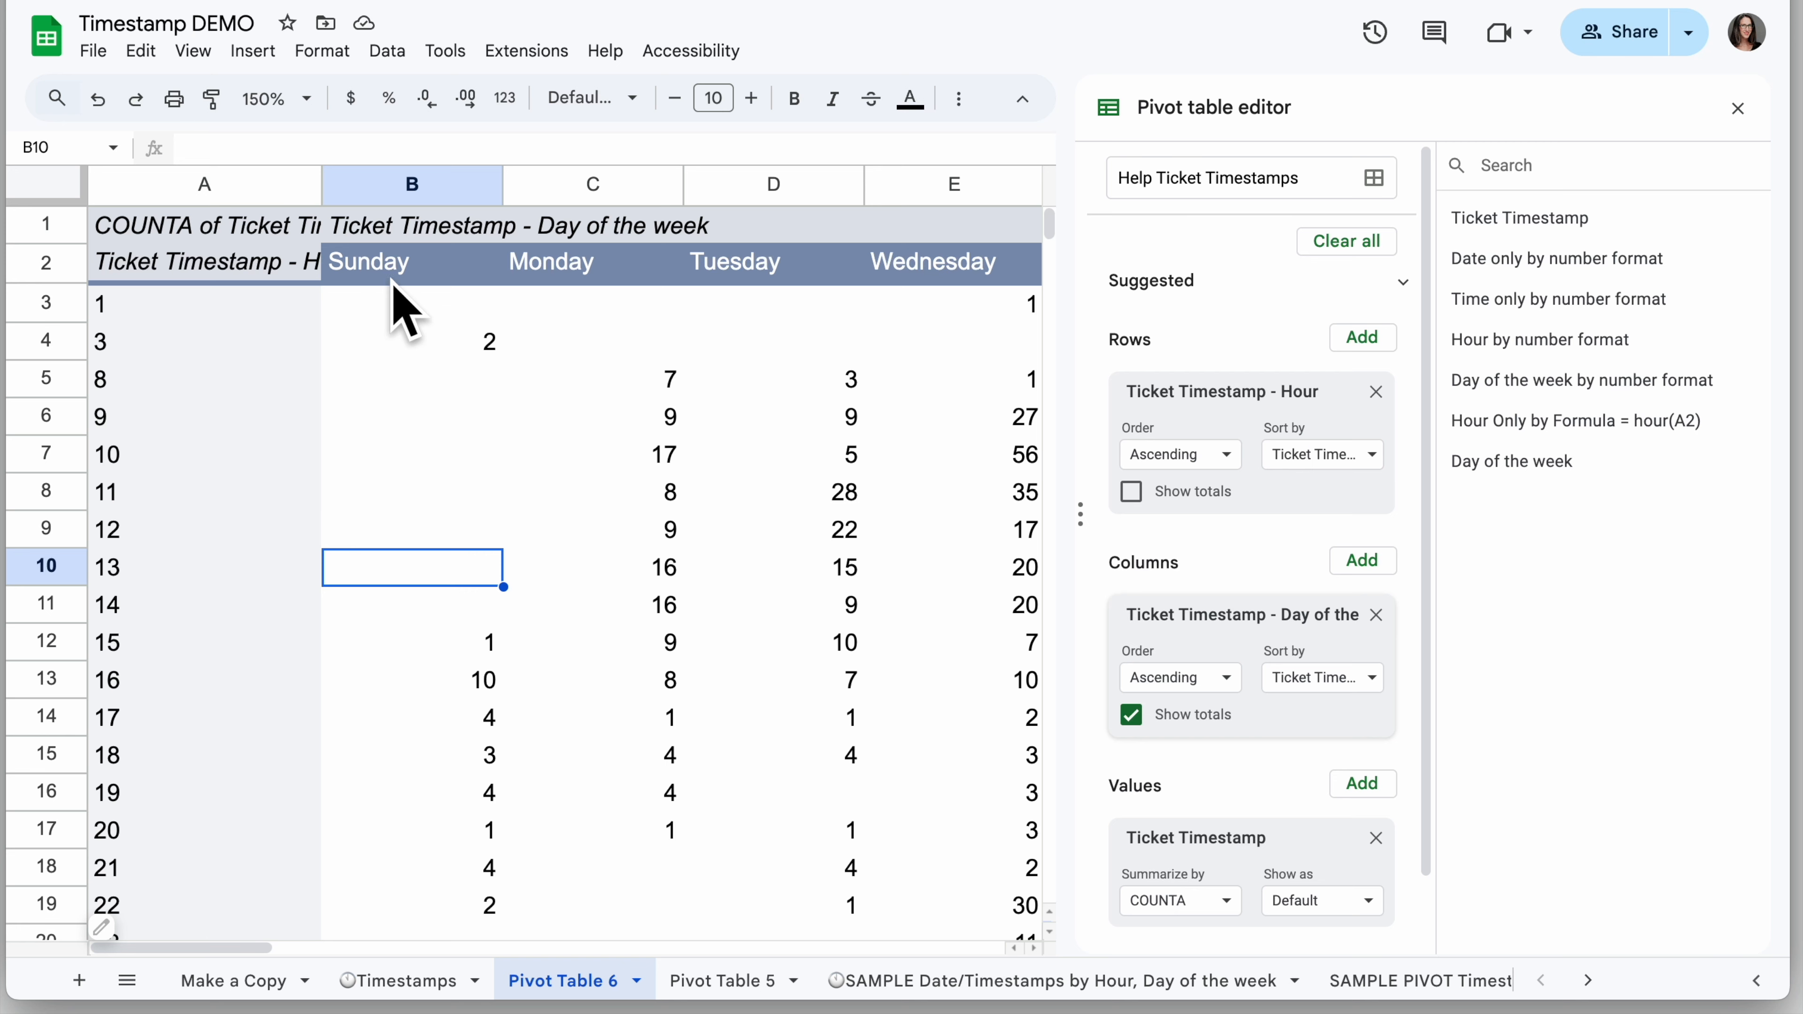
pyautogui.hscroll(10, 898, 504)
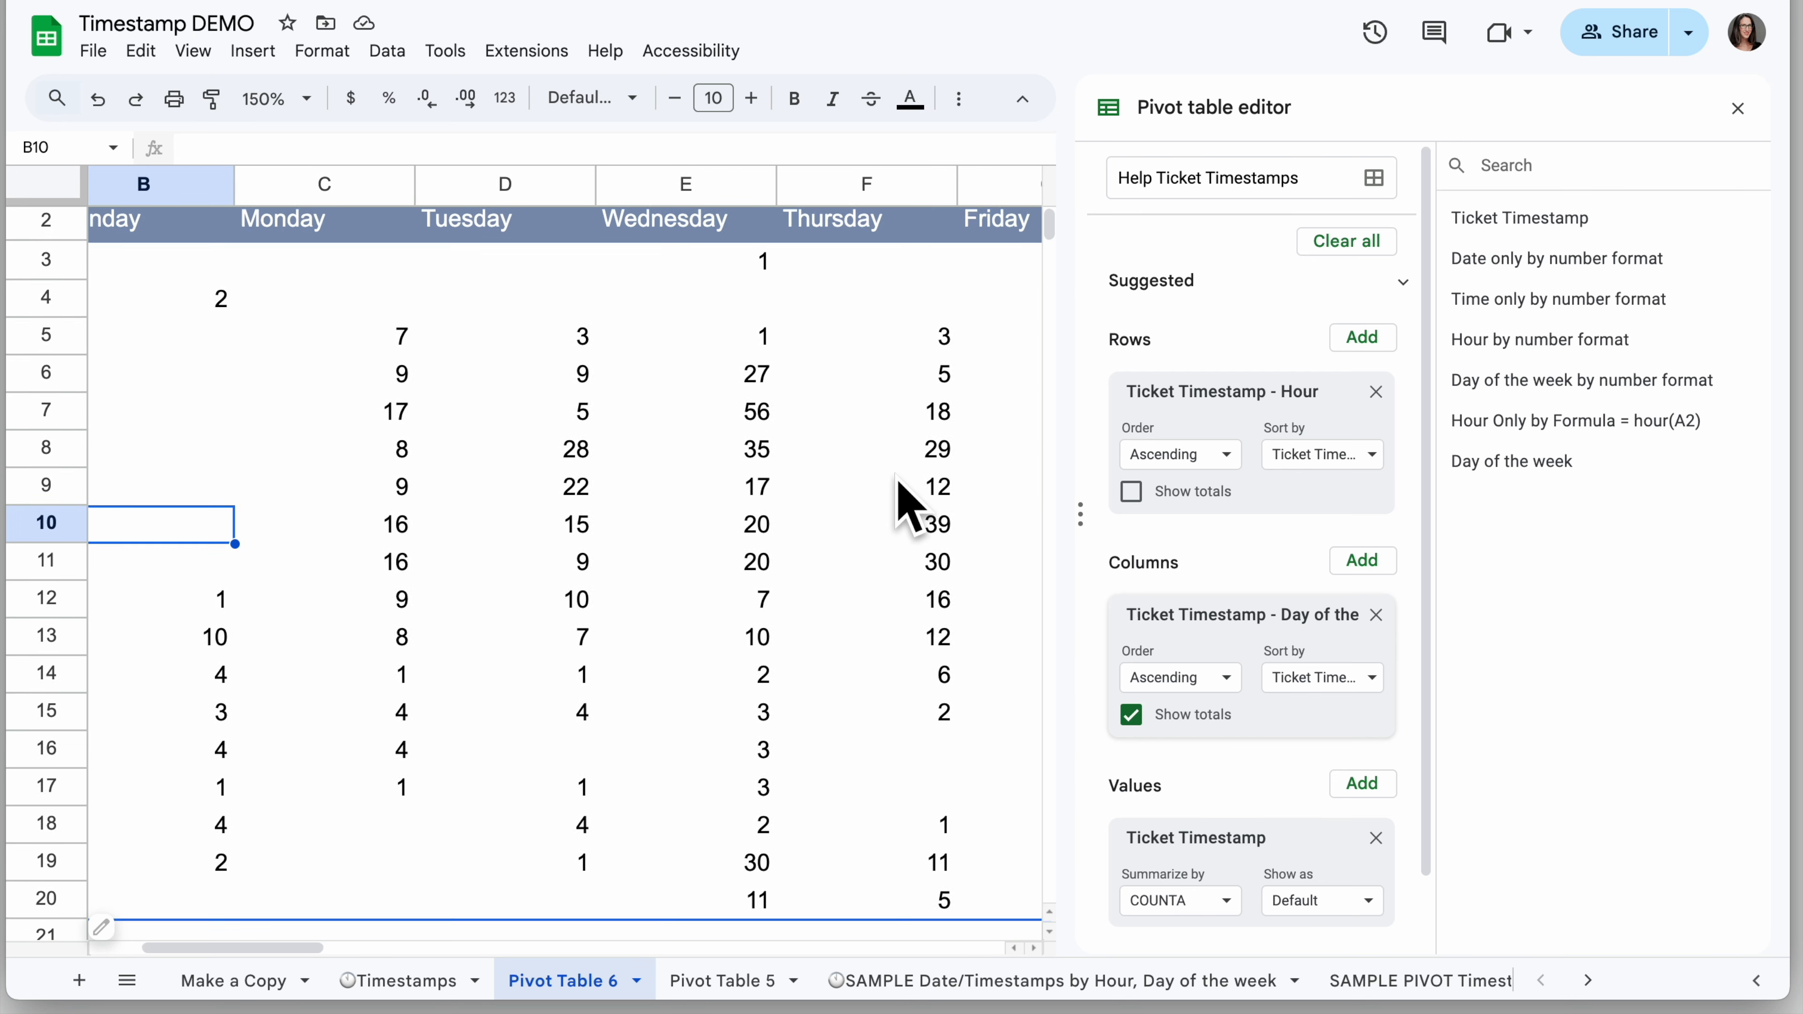
pyautogui.hscroll(5, 897, 504)
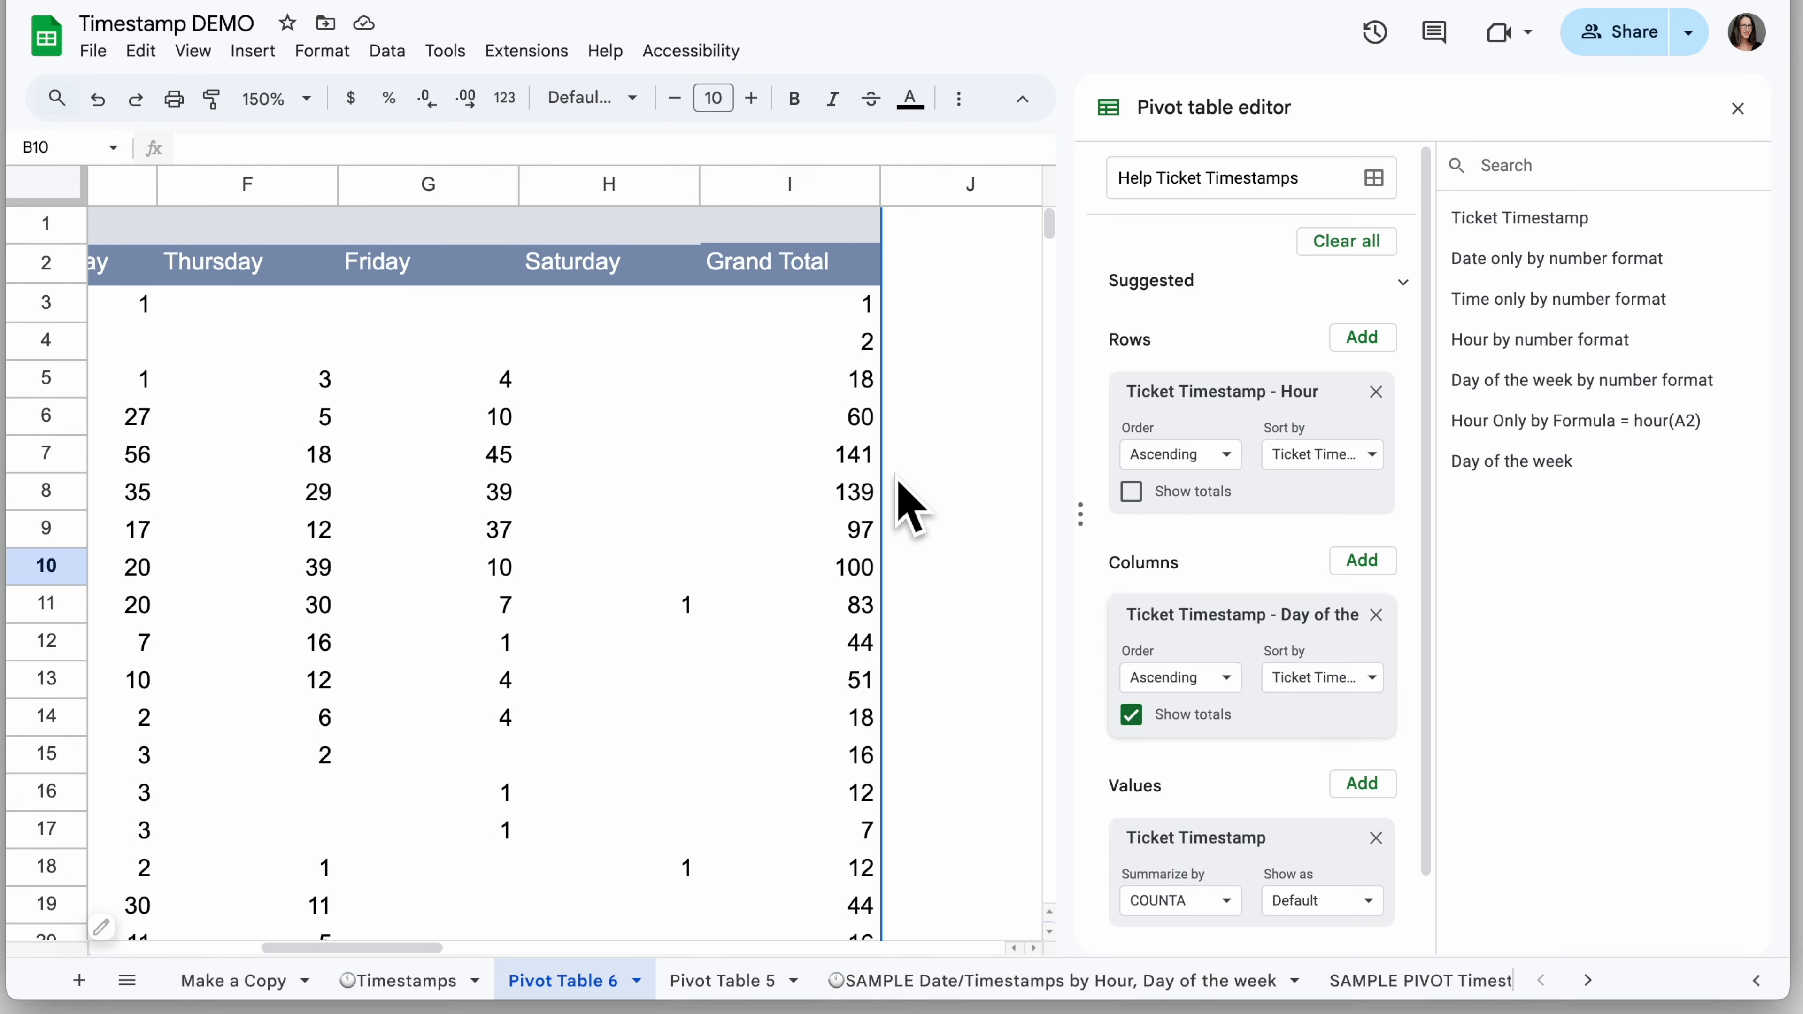
pyautogui.hscroll(-10, 898, 504)
pyautogui.hscroll(-3, 898, 504)
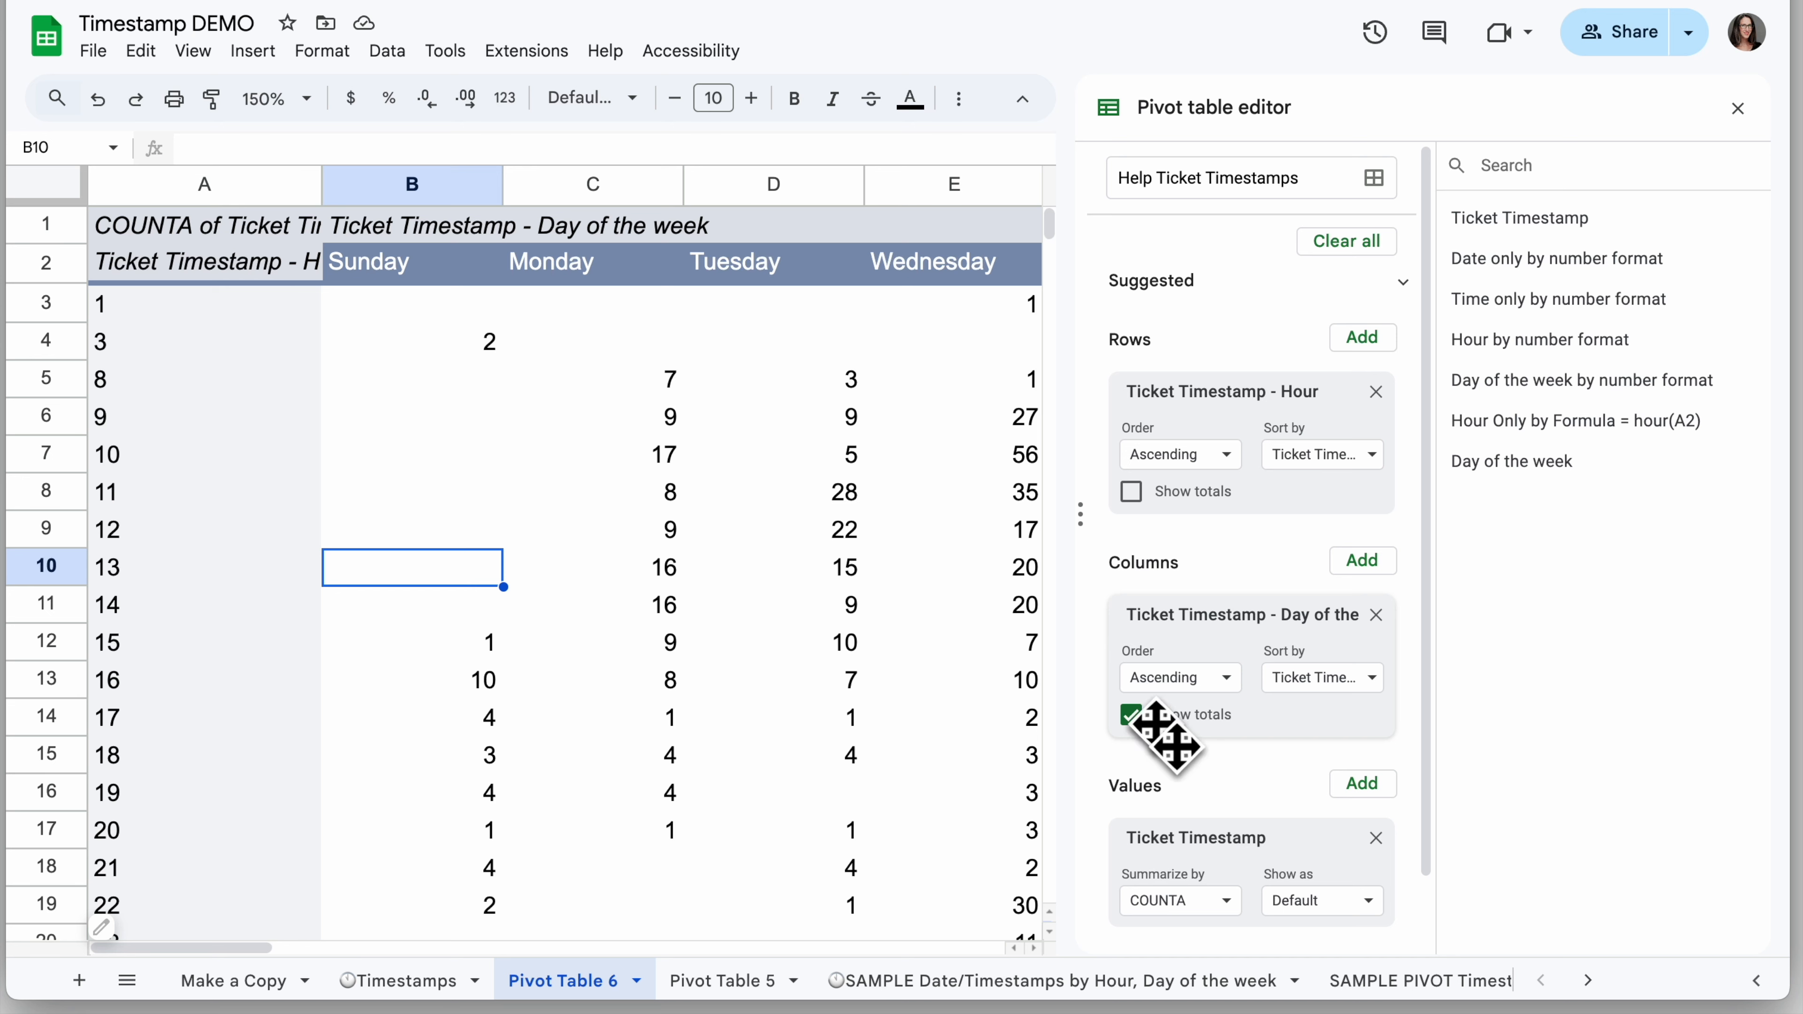
pyautogui.click(1131, 715)
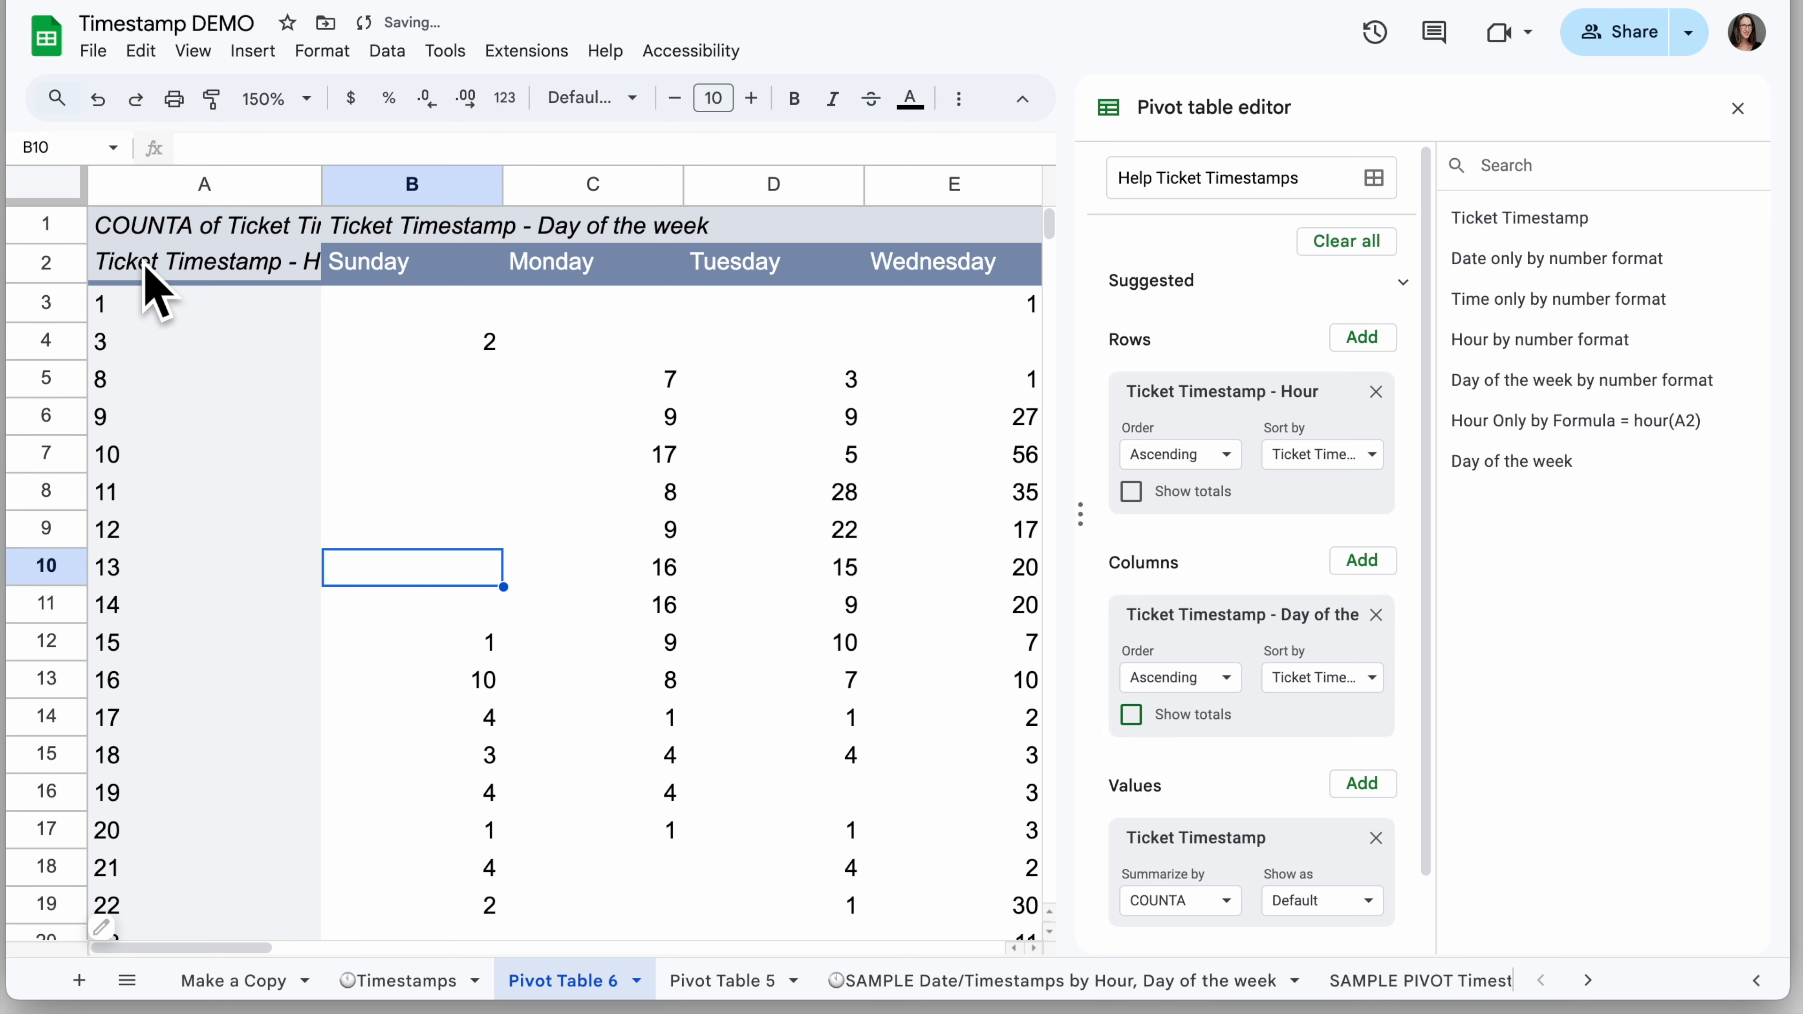
# Insert a stacked area chart of the pivot range A2:H20, then return to the Timestamps sheet.
pyautogui.click(145, 283)
pyautogui.moveTo(133, 274); pyautogui.dragTo(849, 771)
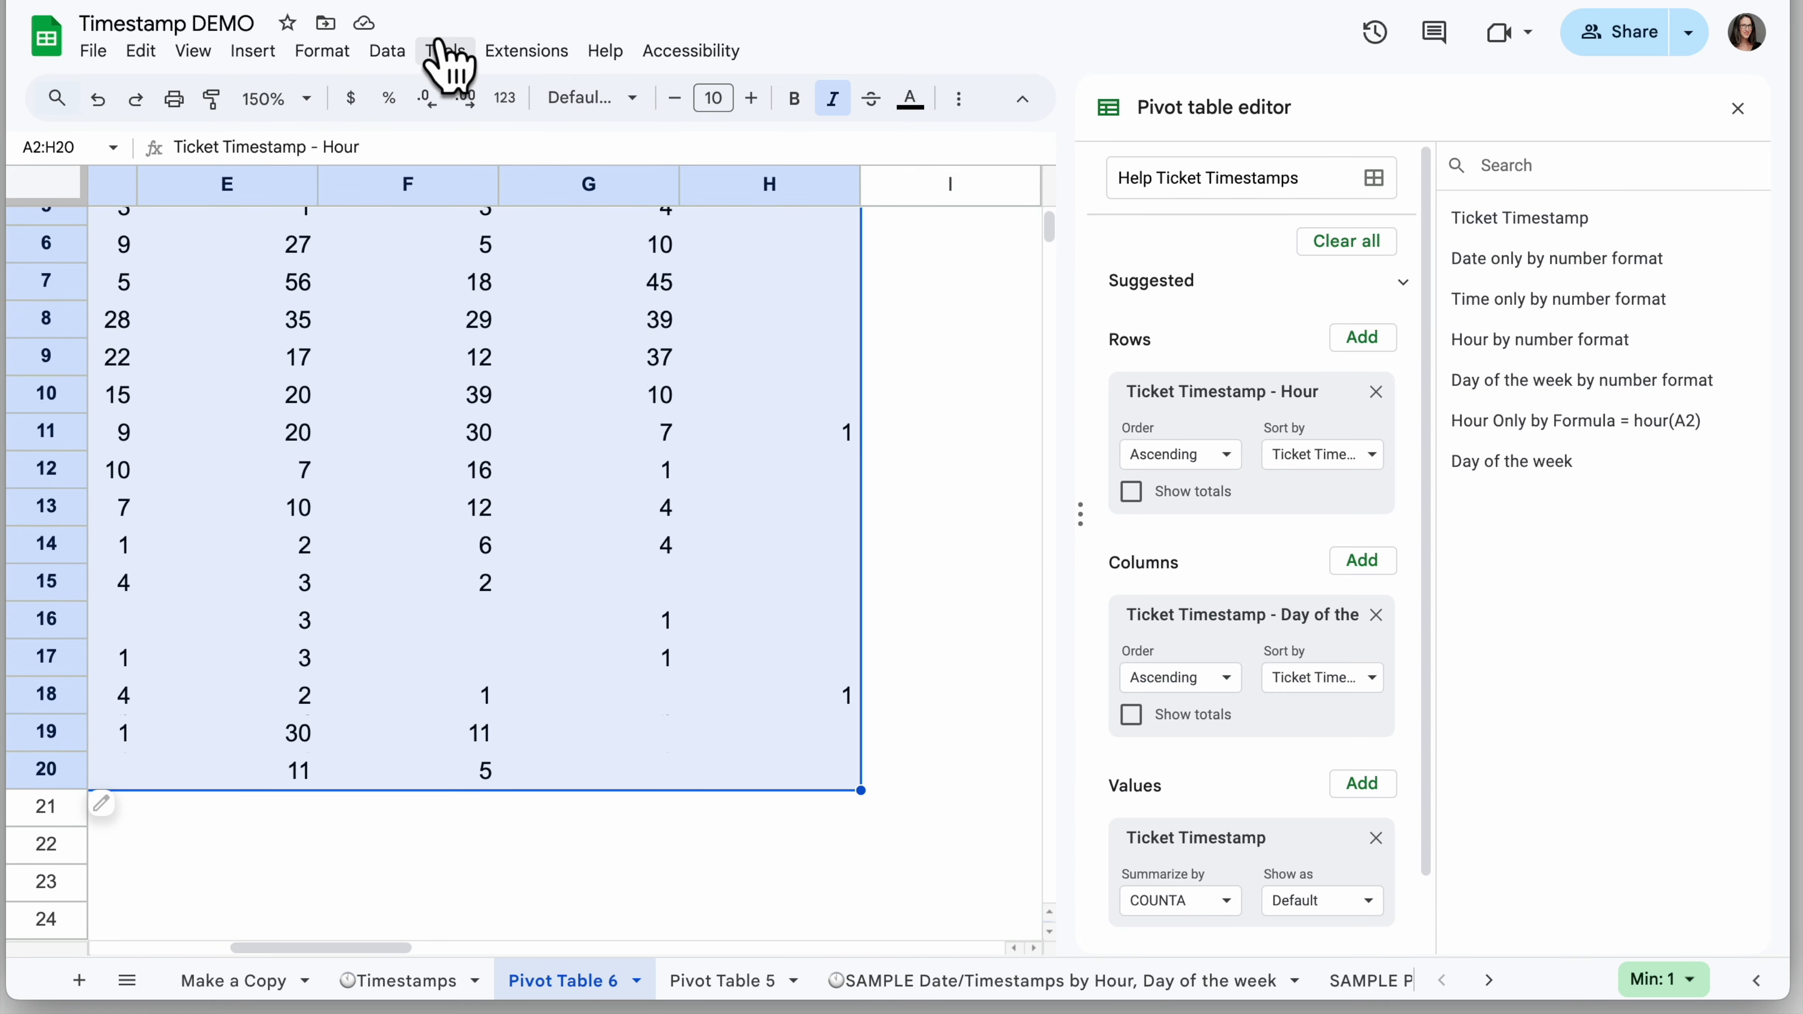
pyautogui.click(250, 54)
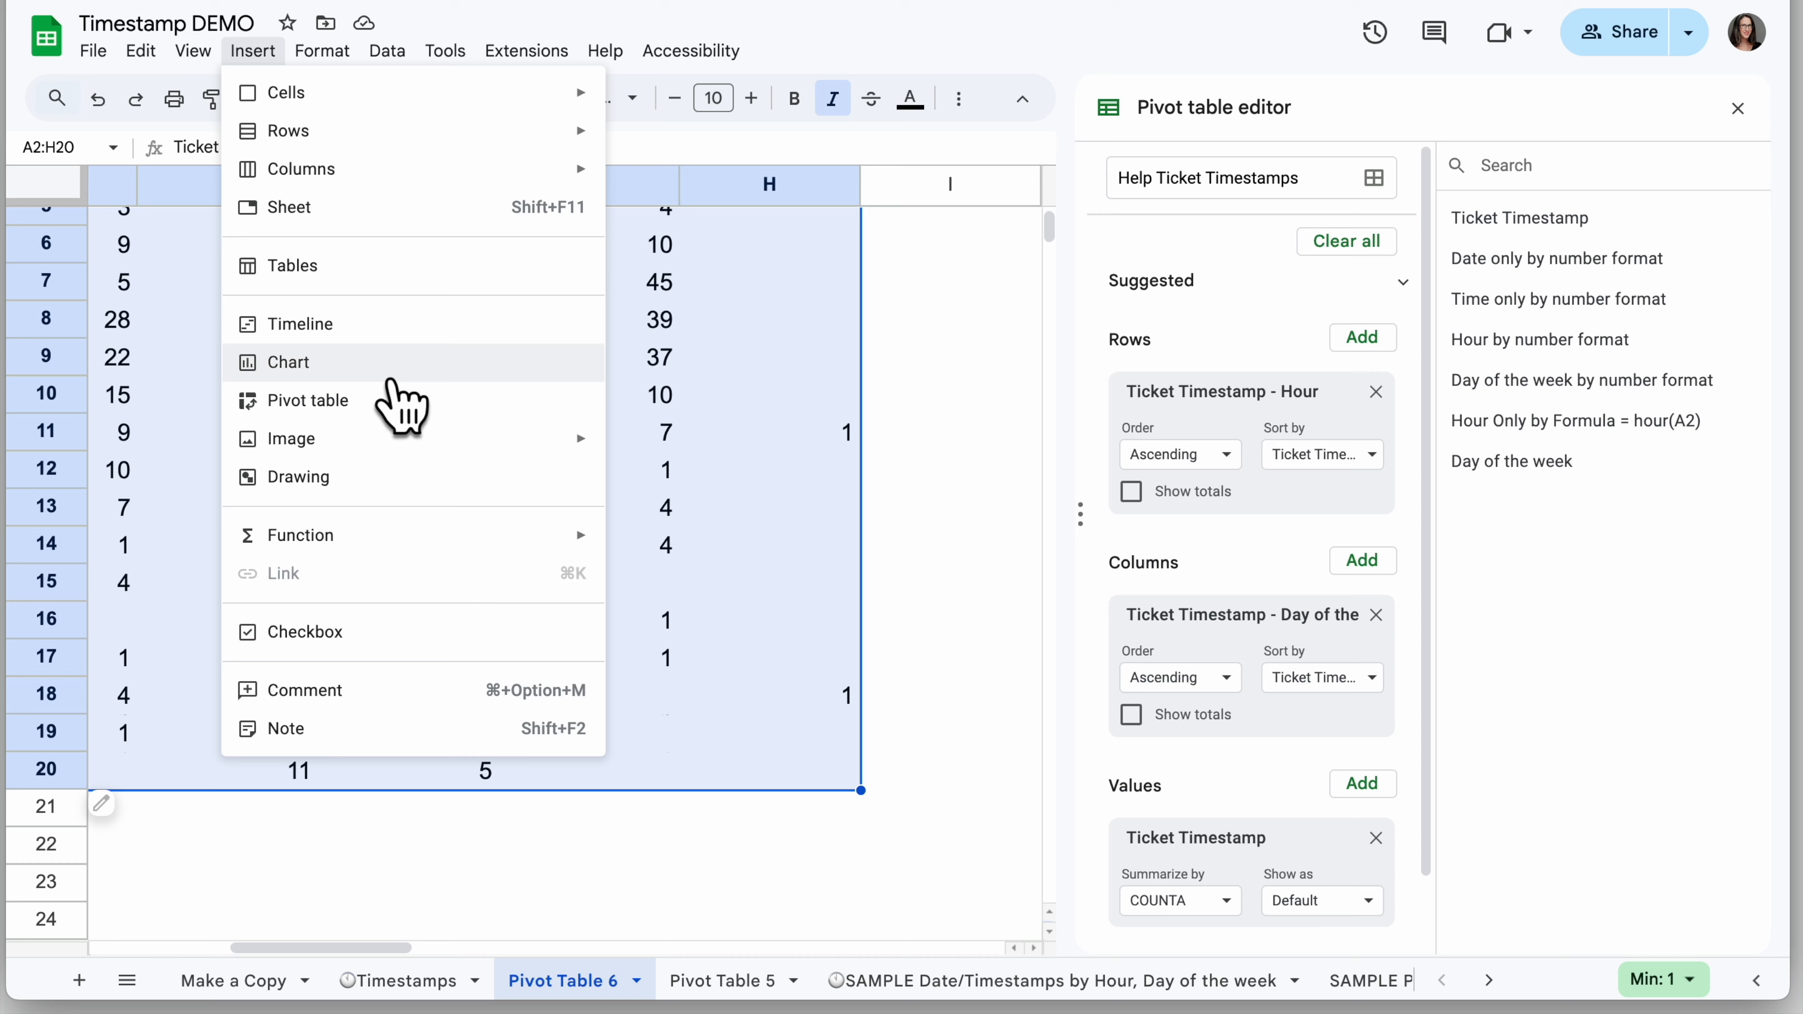
pyautogui.click(390, 363)
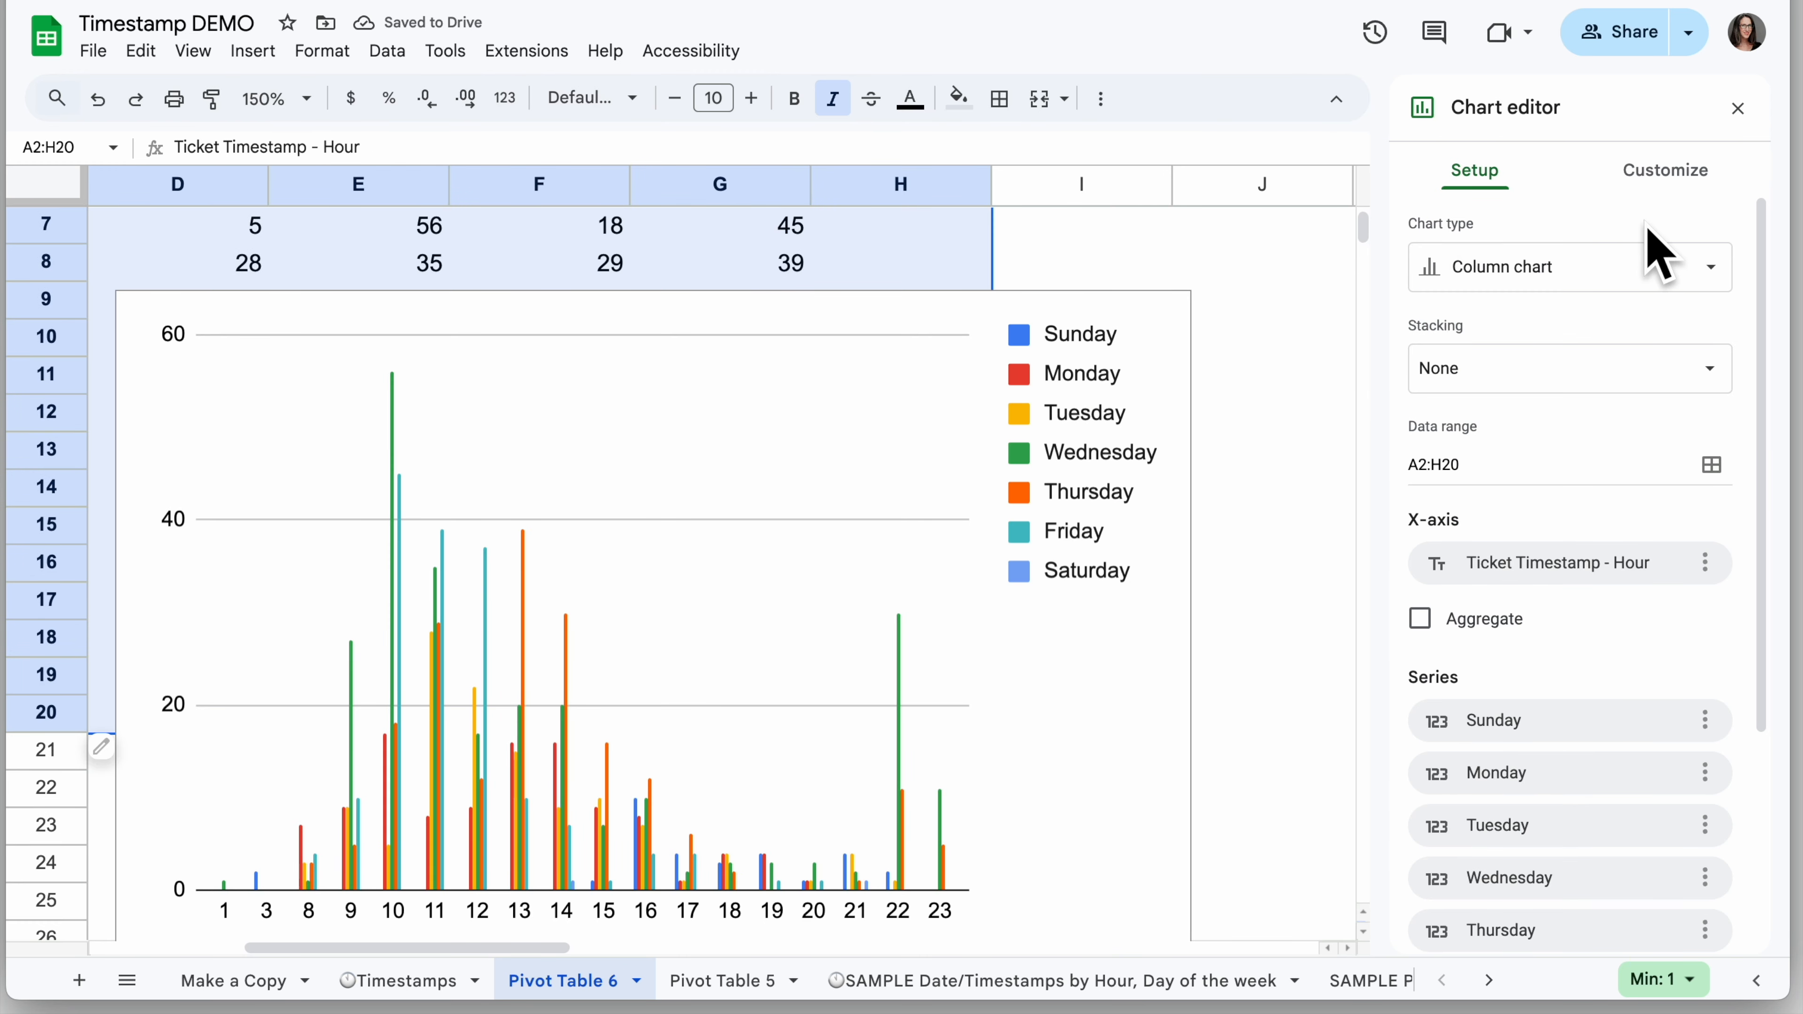
pyautogui.click(1555, 269)
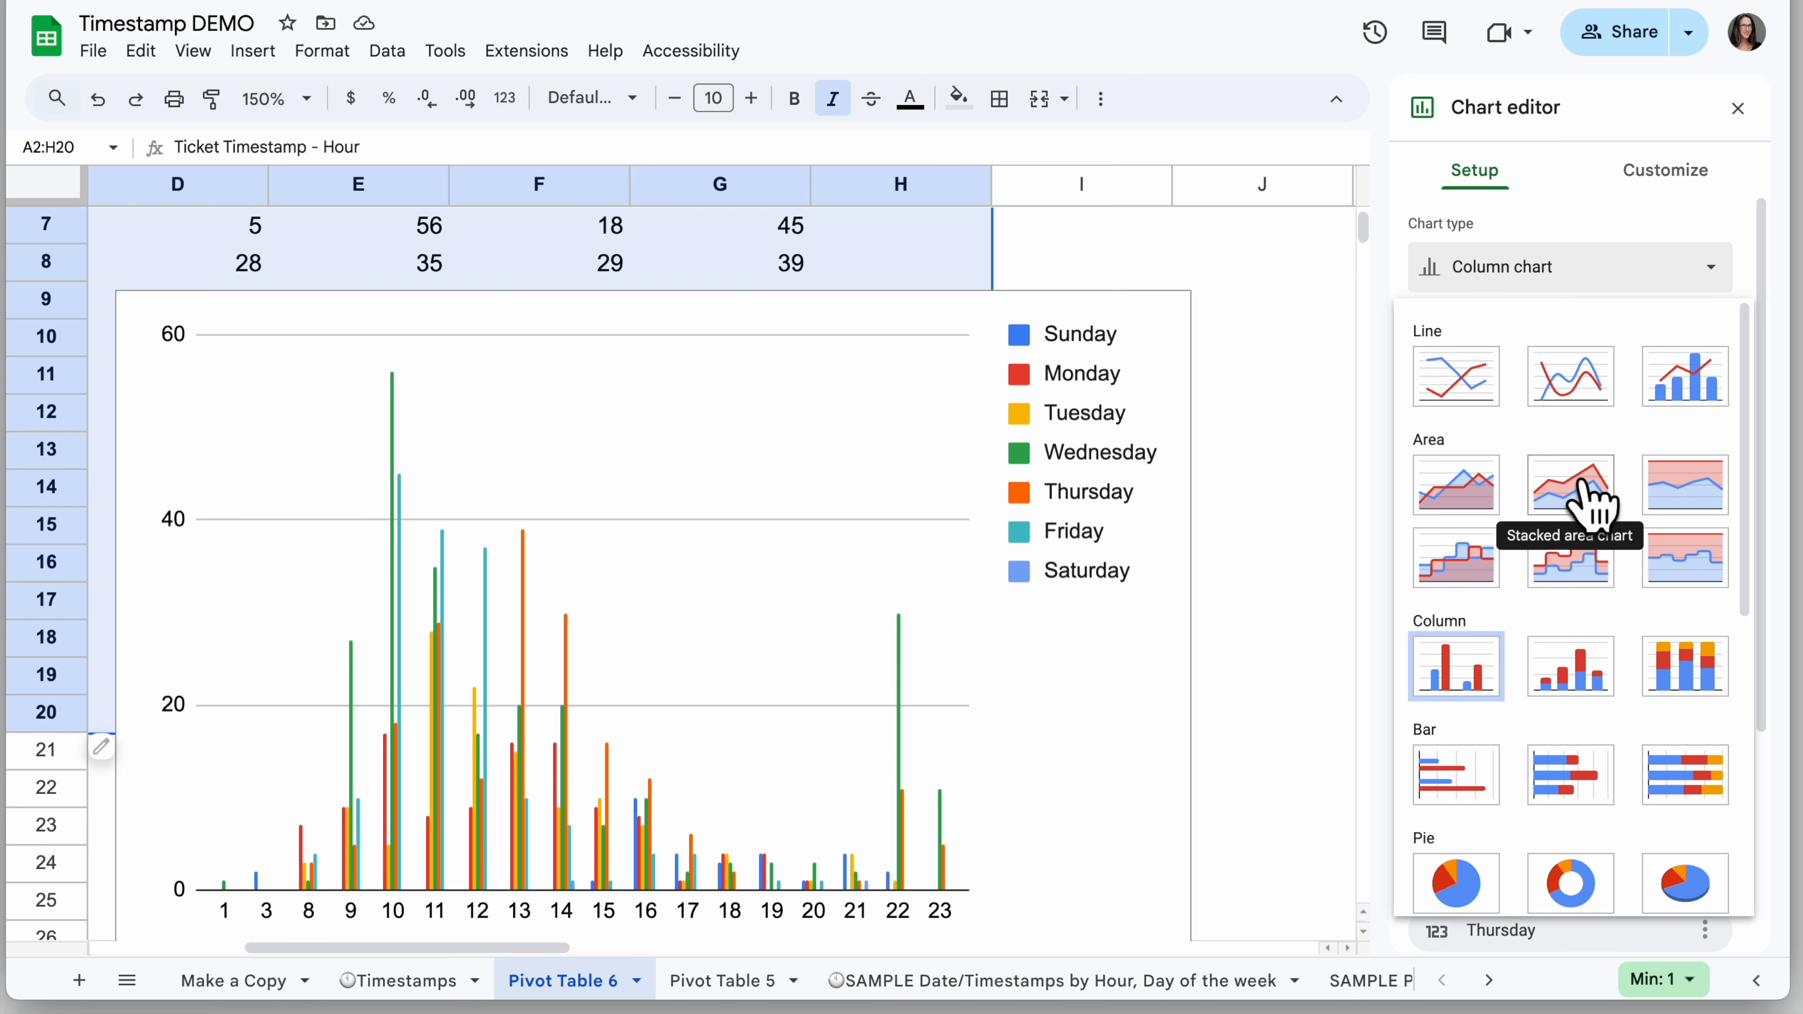
pyautogui.click(1587, 497)
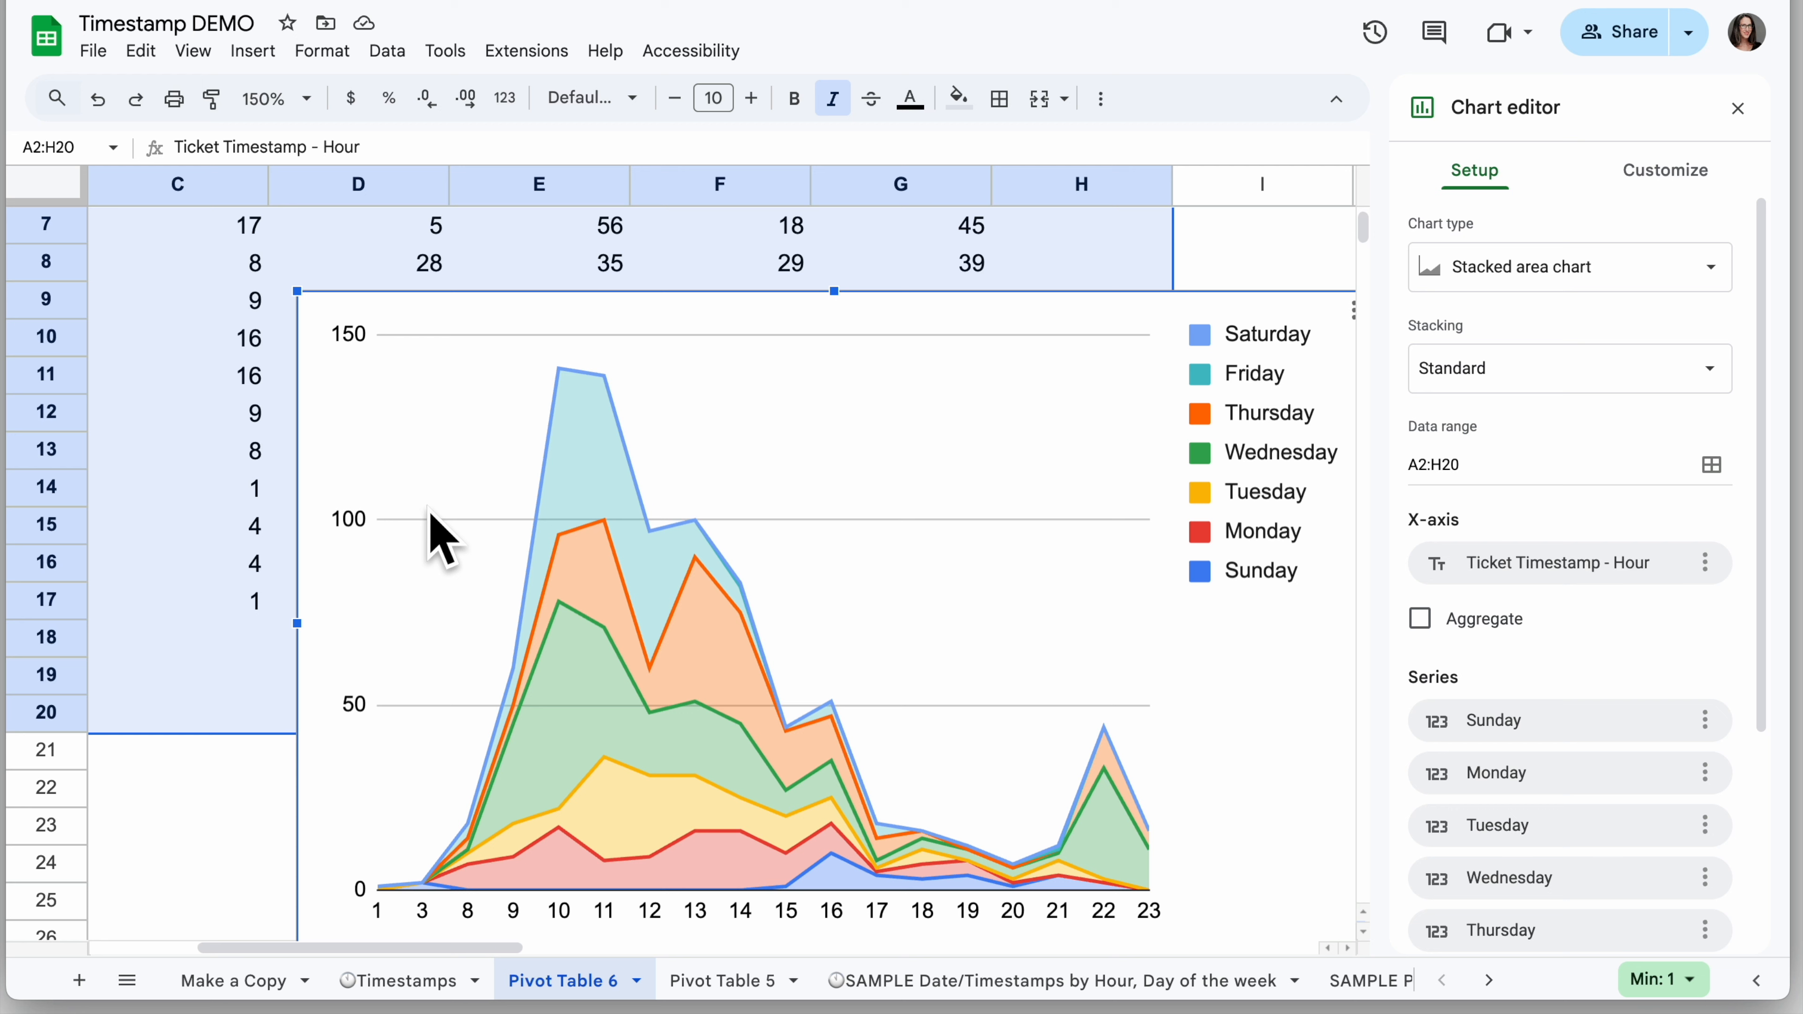
pyautogui.click(425, 984)
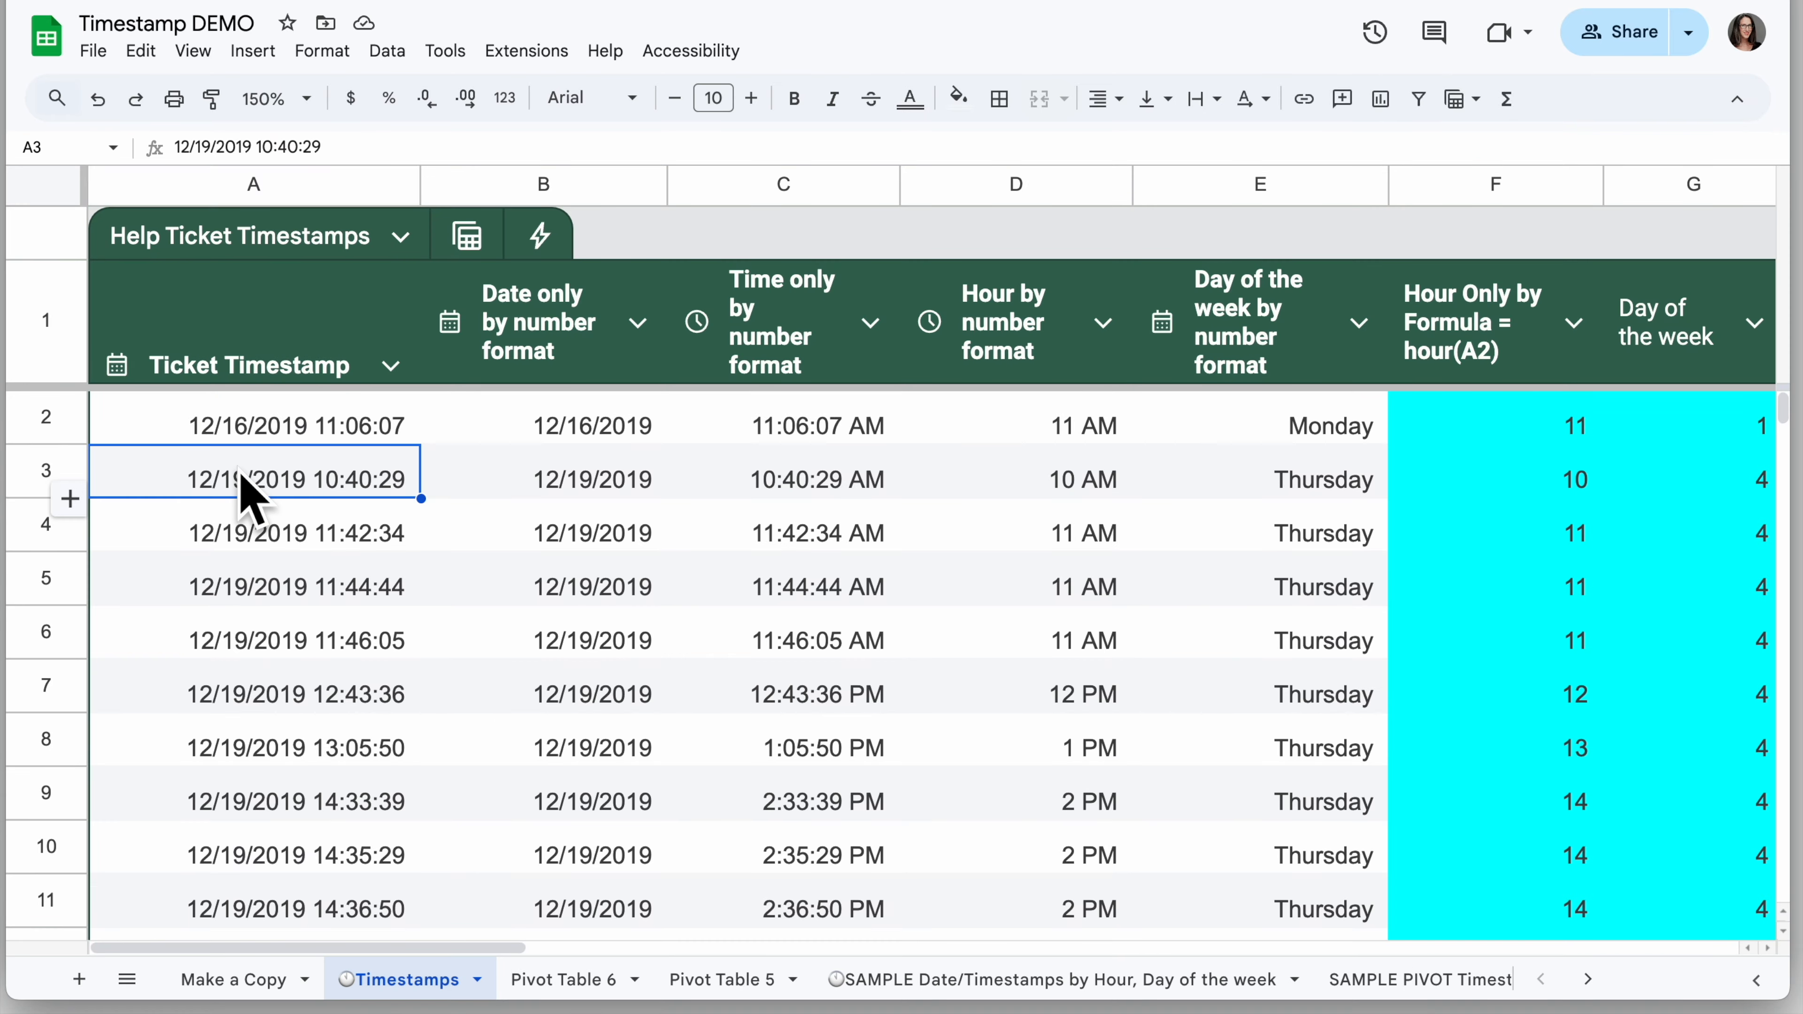